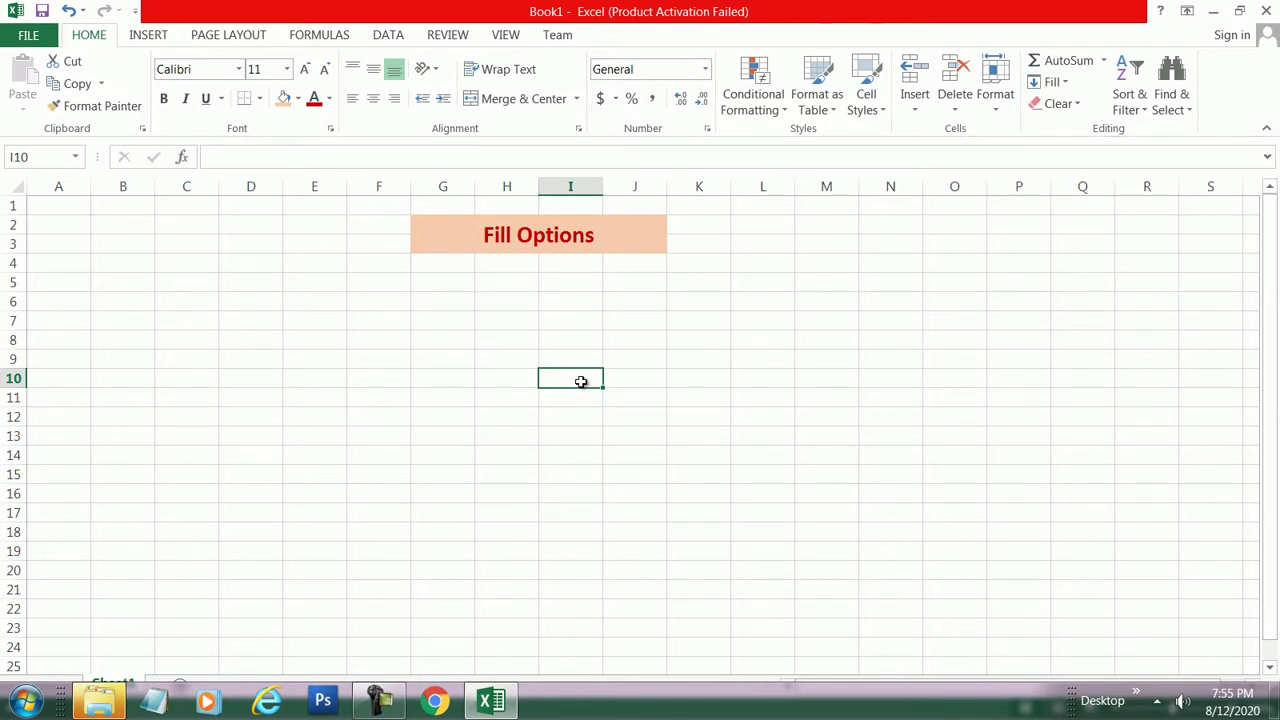
Enter 123 in I10 and use Fill Up to copy it into I5:I9
type("123")
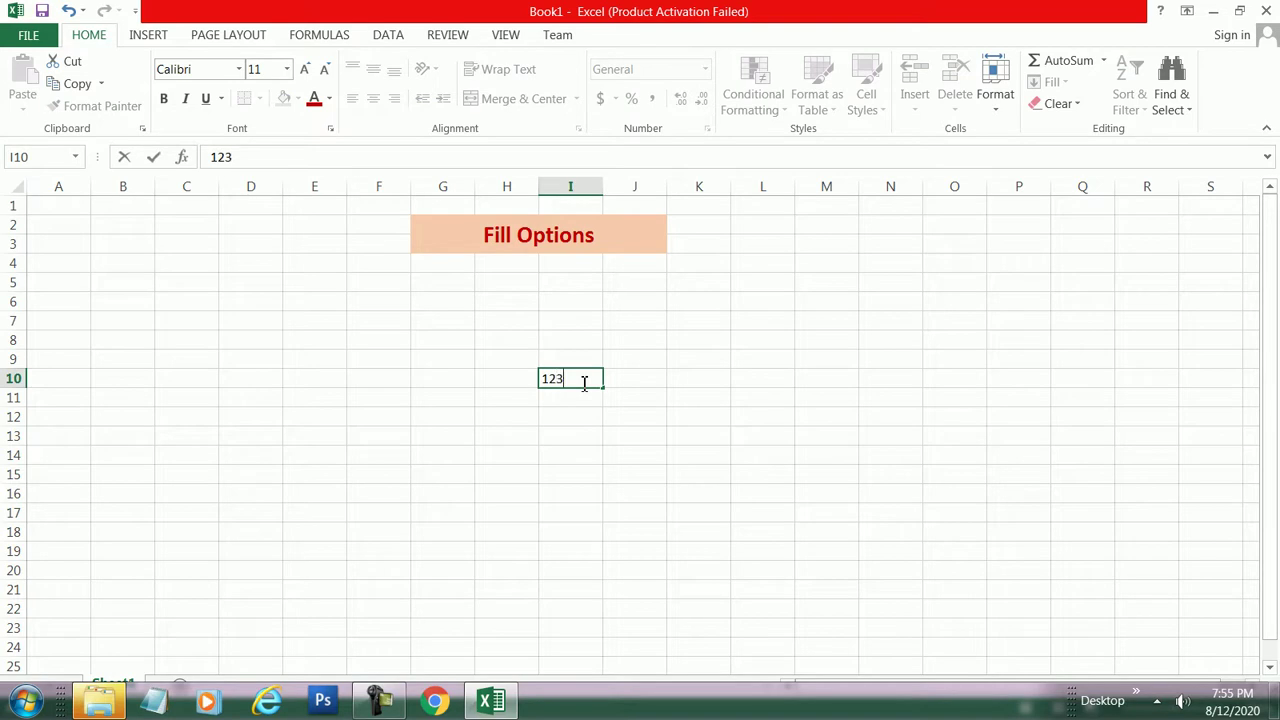
key("Return")
left_click(581, 380)
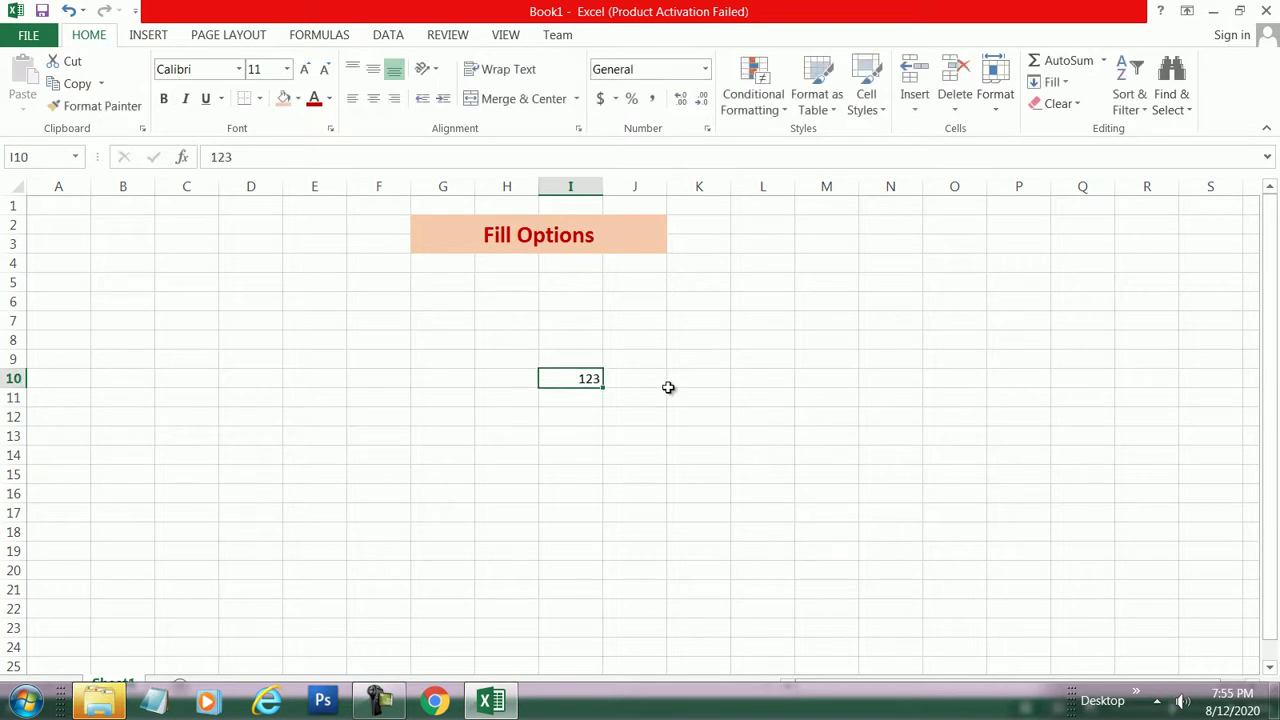
left_click_drag(574, 285, 585, 380)
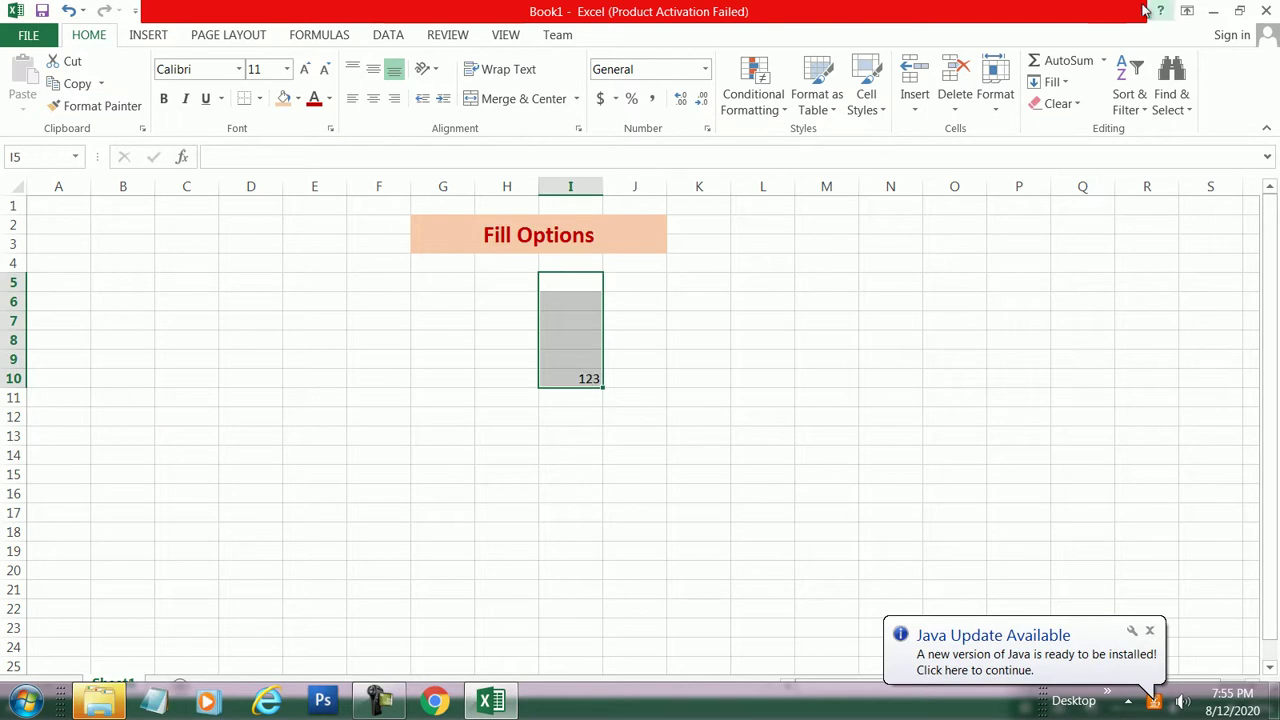
left_click(1055, 82)
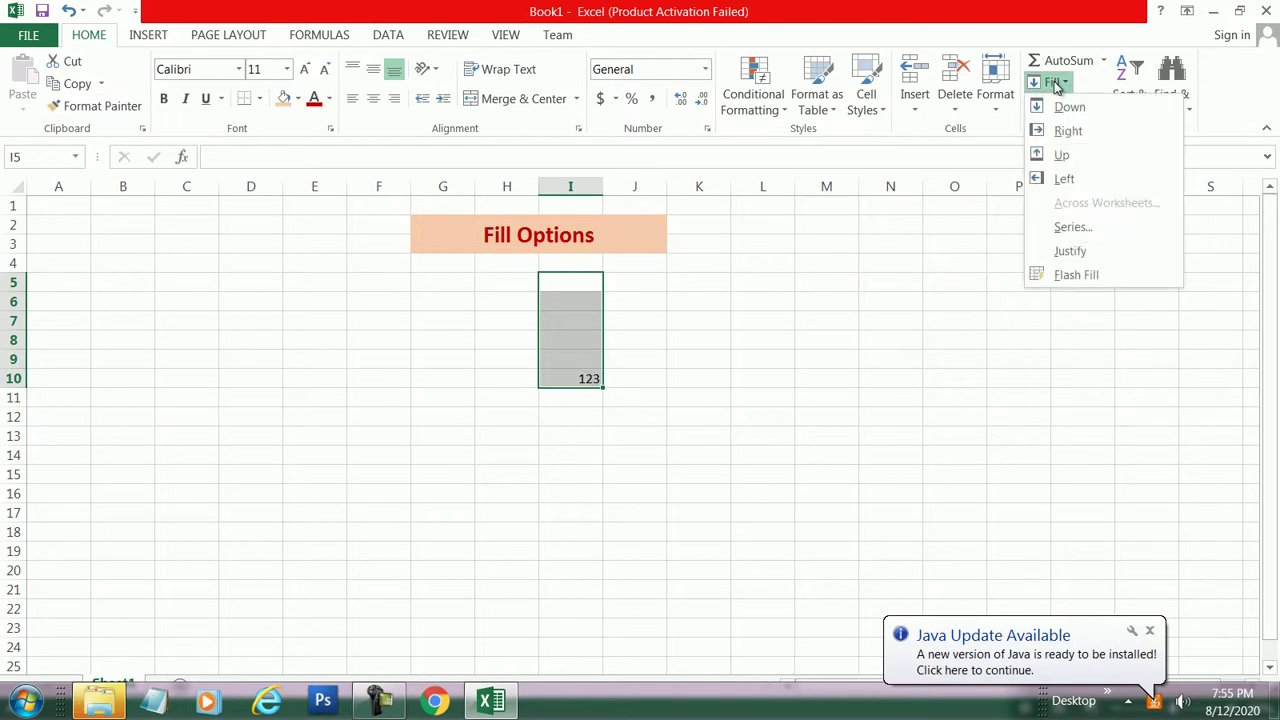
left_click(1063, 156)
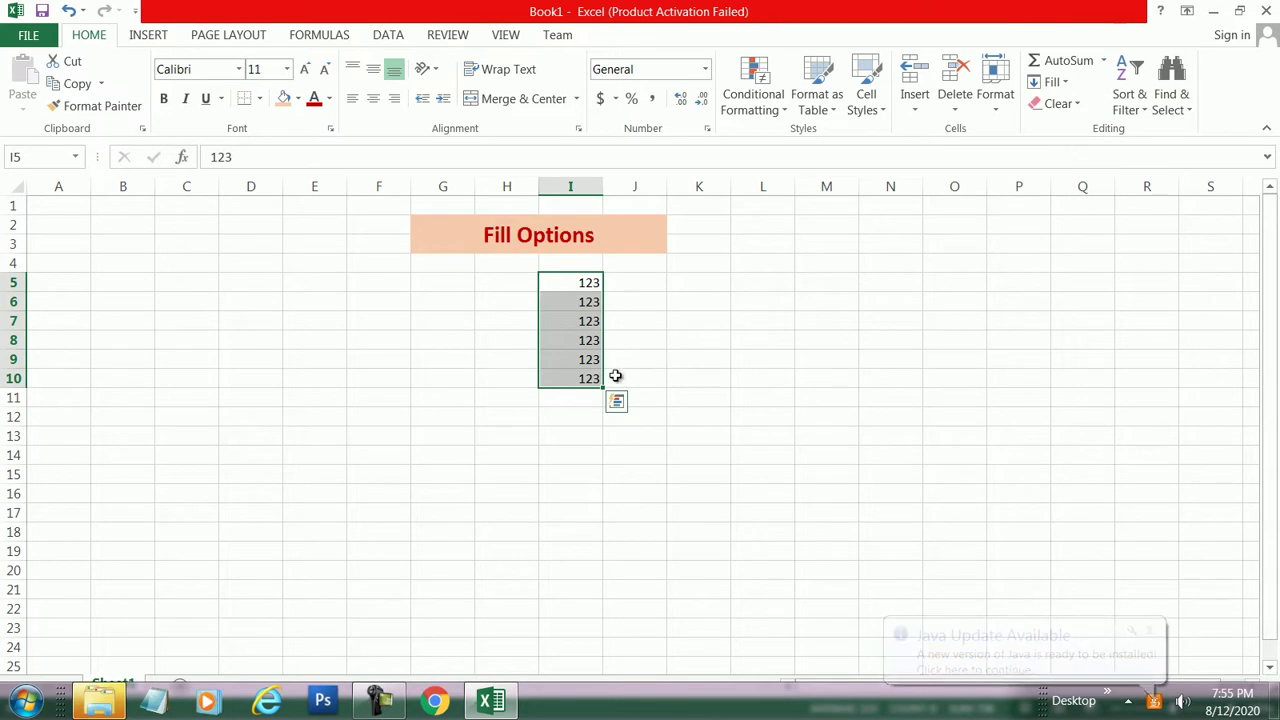
left_click(585, 397)
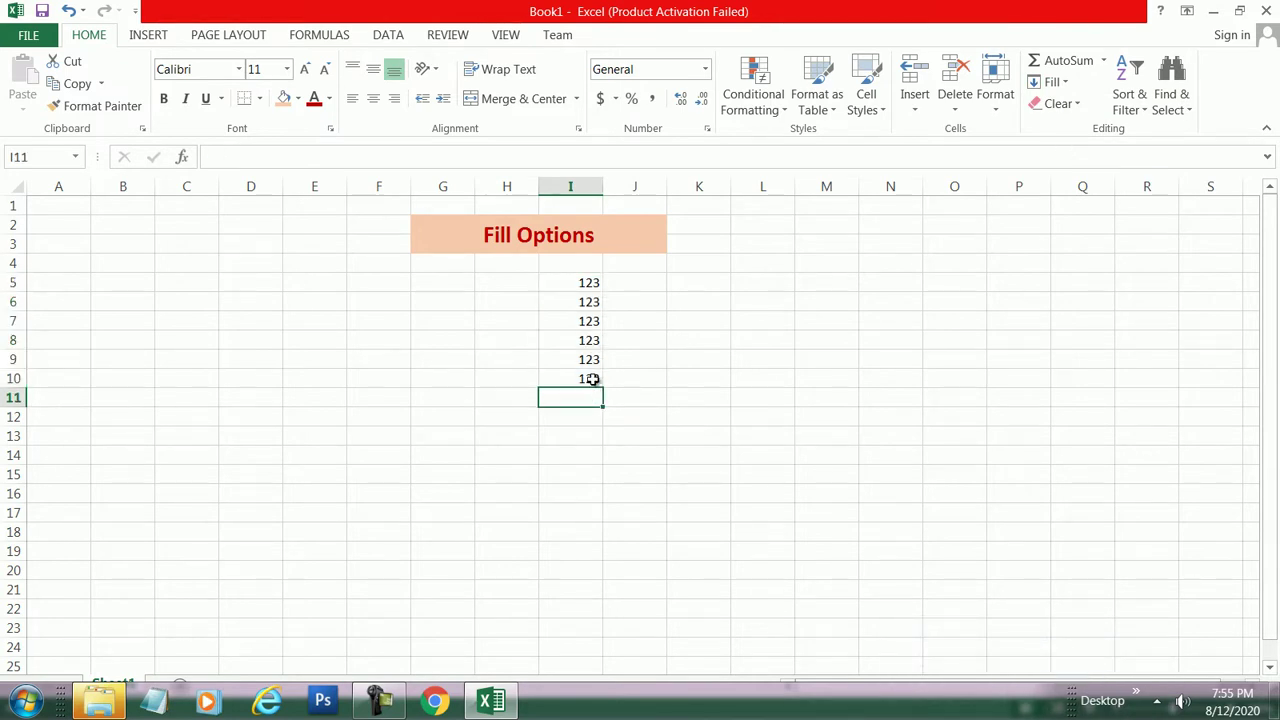
Try Fill Up and another fill direction on I10:I15, which ends at empty I15
left_click(592, 379)
left_click_drag(592, 379, 595, 475)
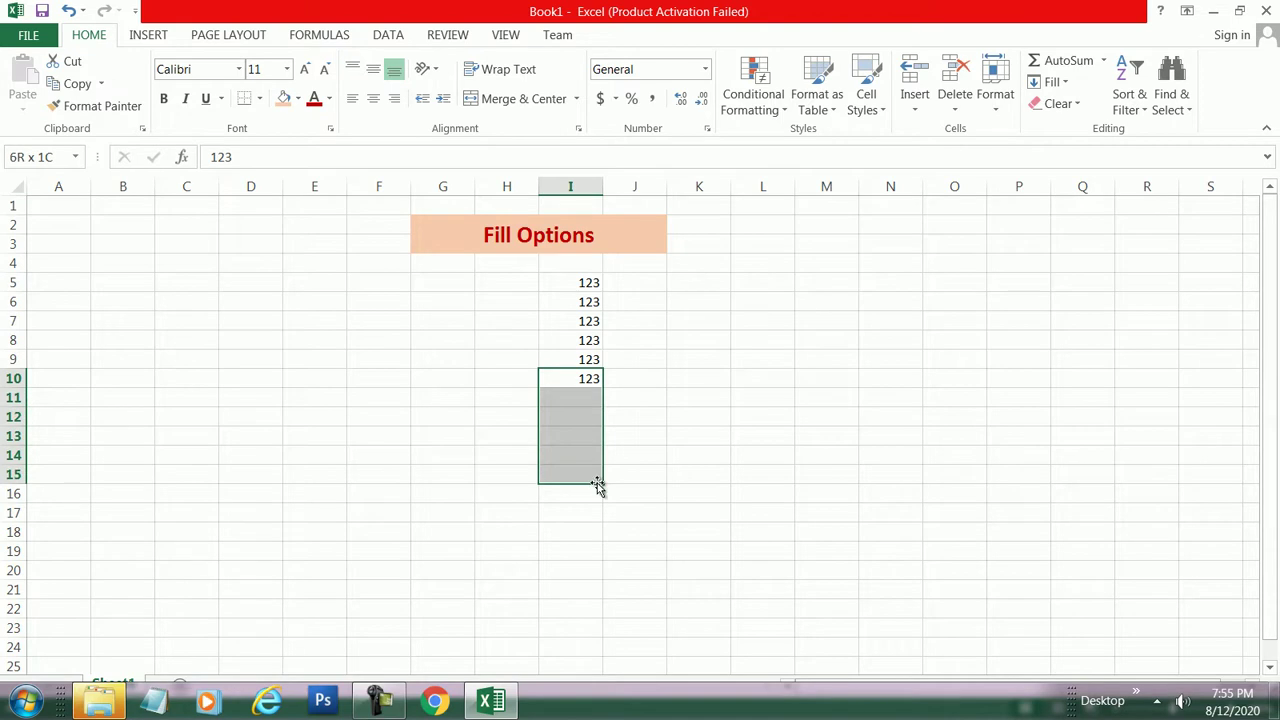
left_click(1050, 88)
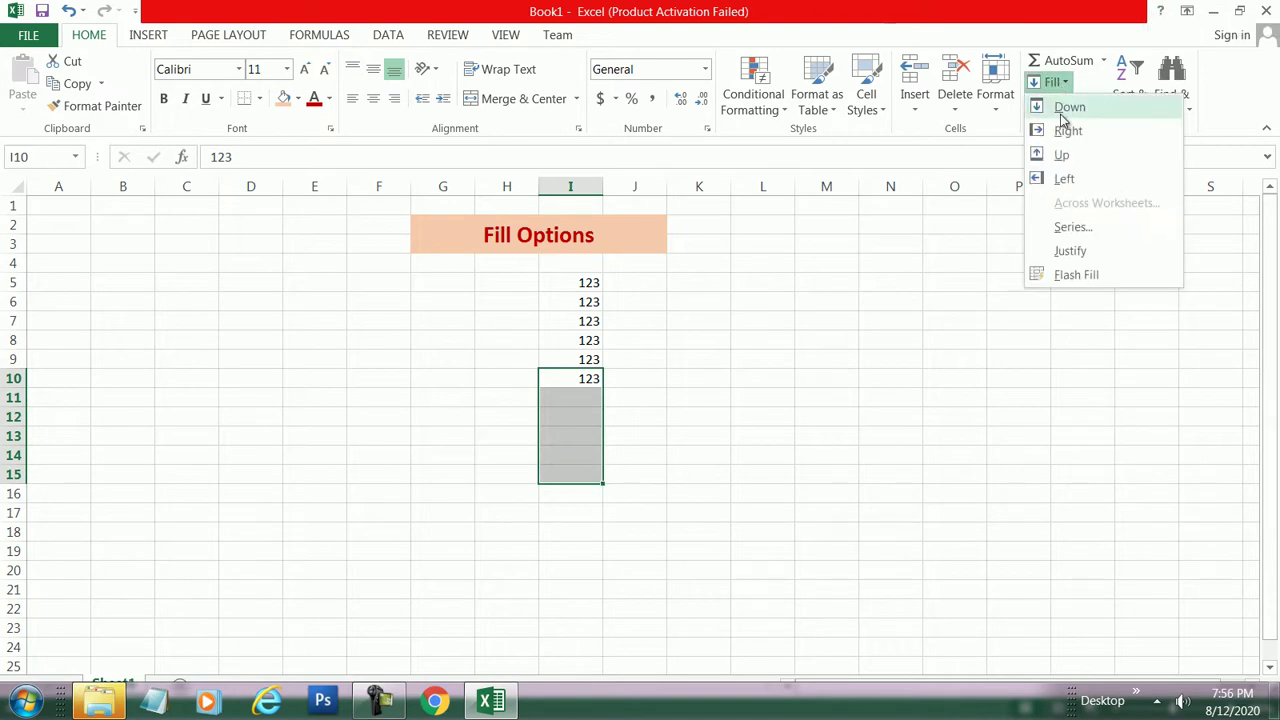
left_click(1056, 151)
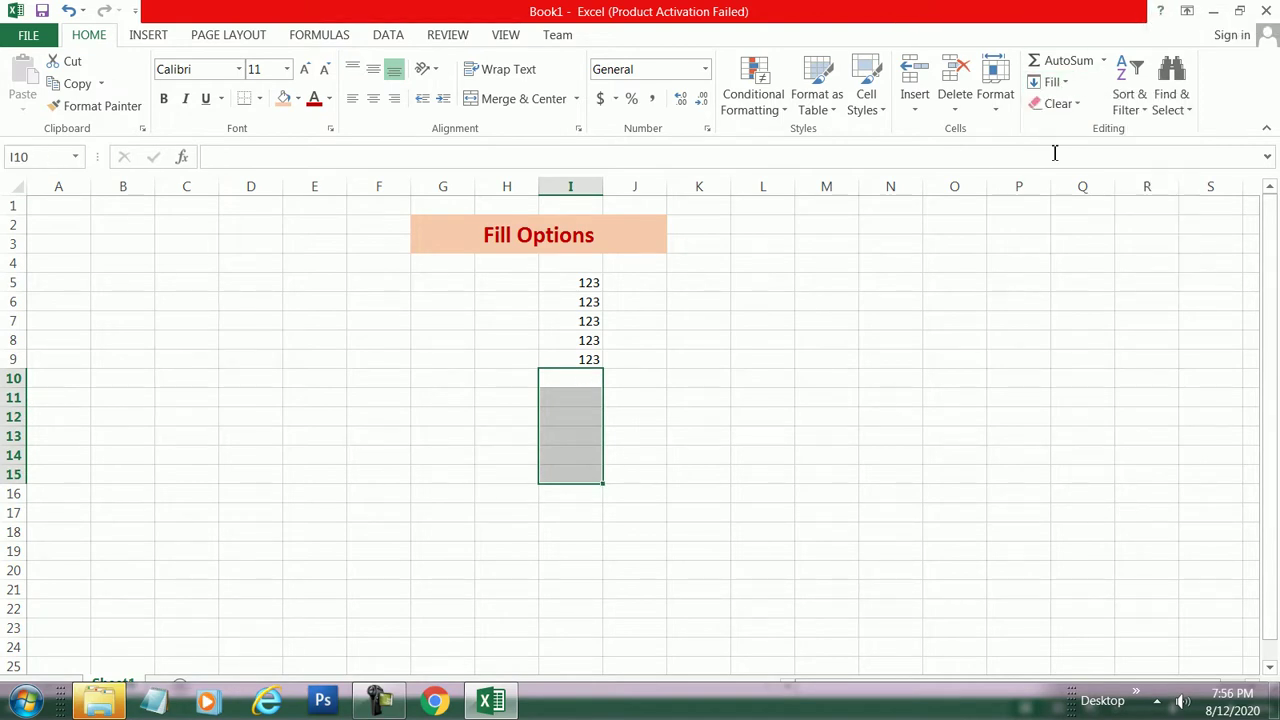
left_click(1058, 84)
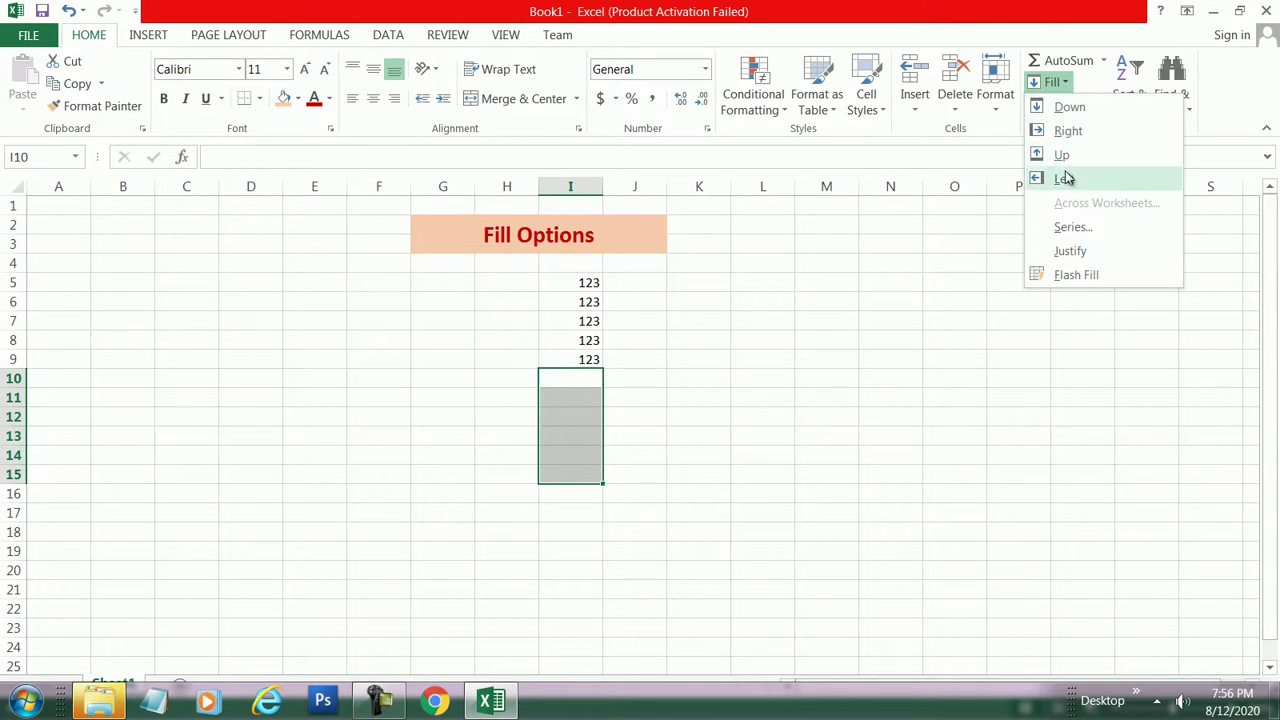
left_click(1066, 107)
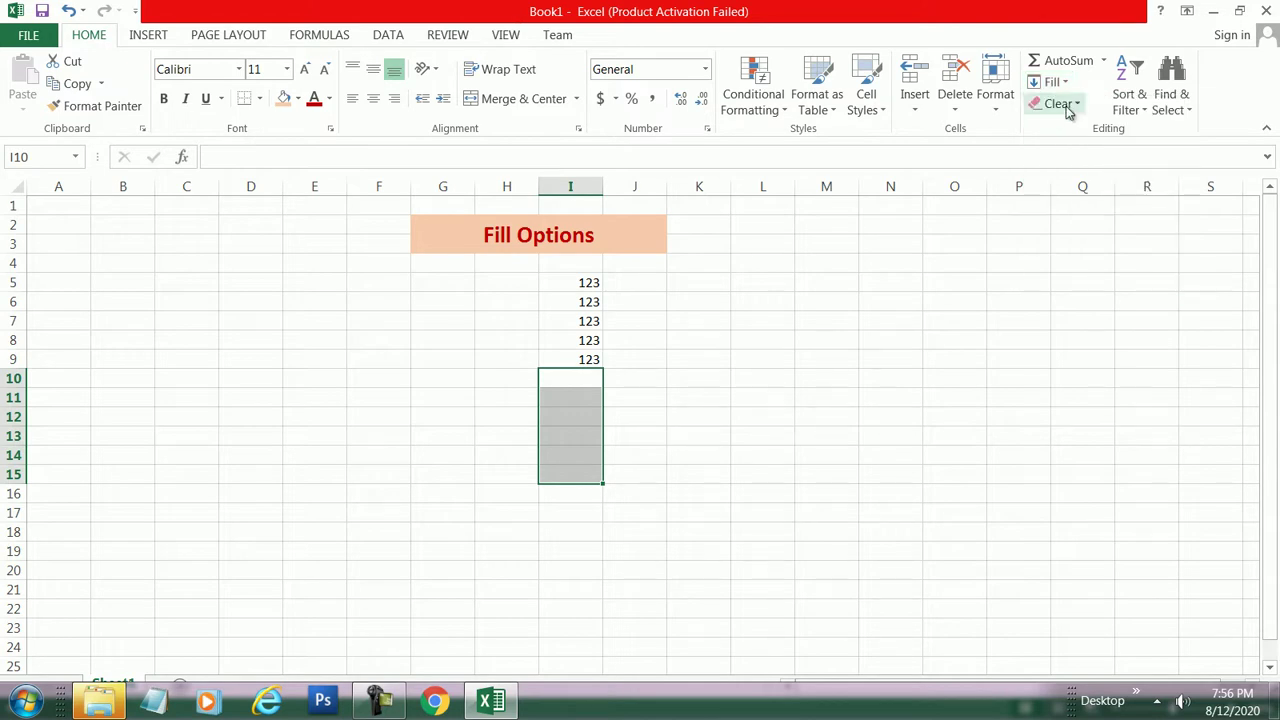
Fill 123 down from I9 into I10:I14
left_click(591, 358)
double_click(574, 362)
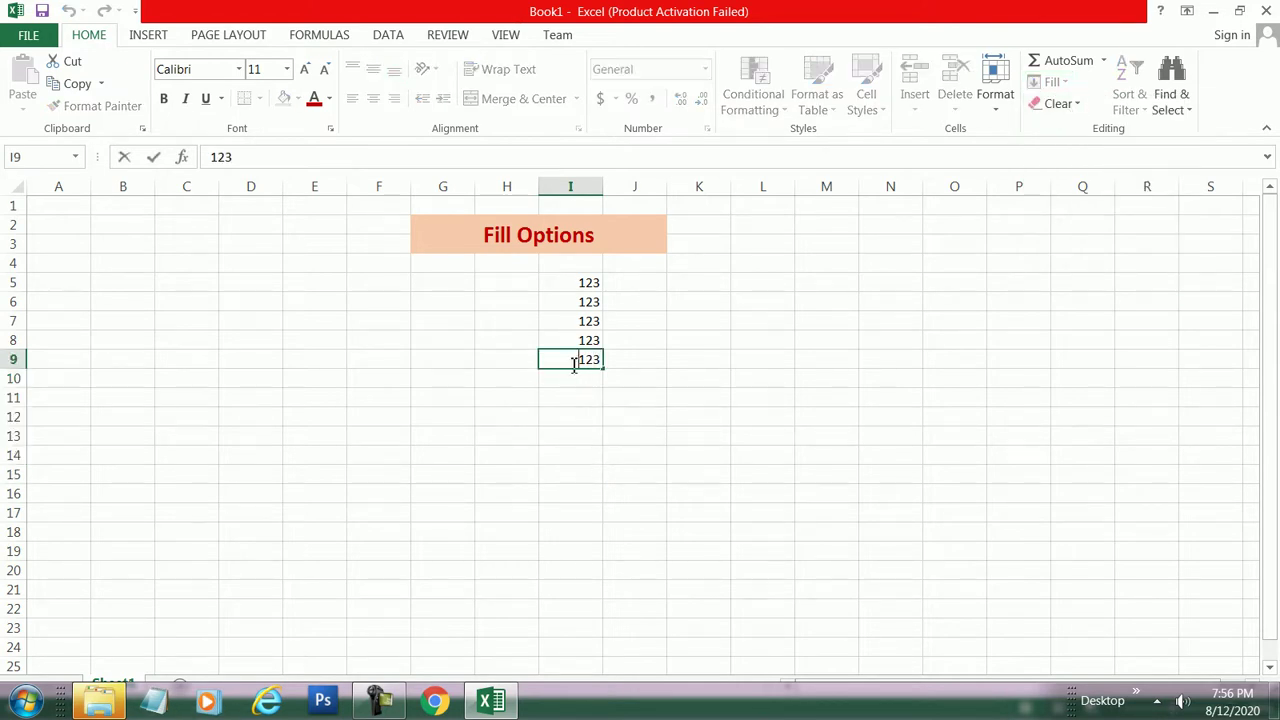
left_click(574, 378)
left_click_drag(574, 362, 583, 455)
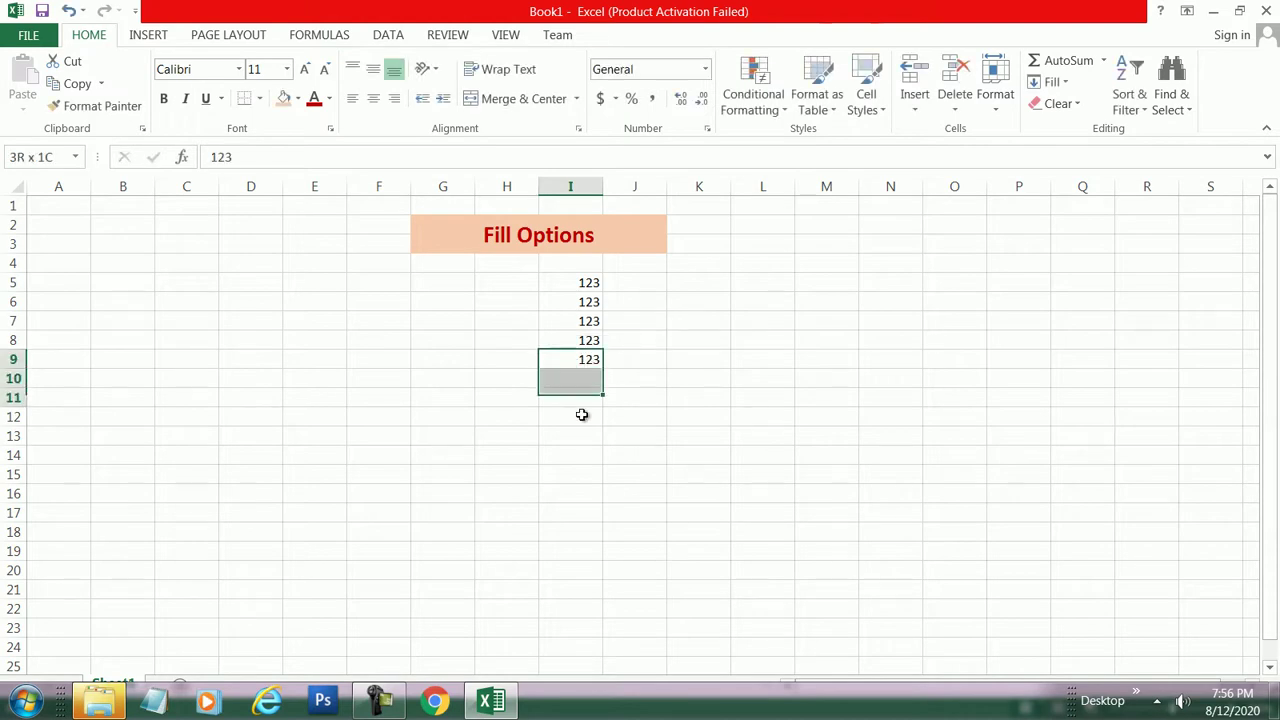
left_click(1052, 82)
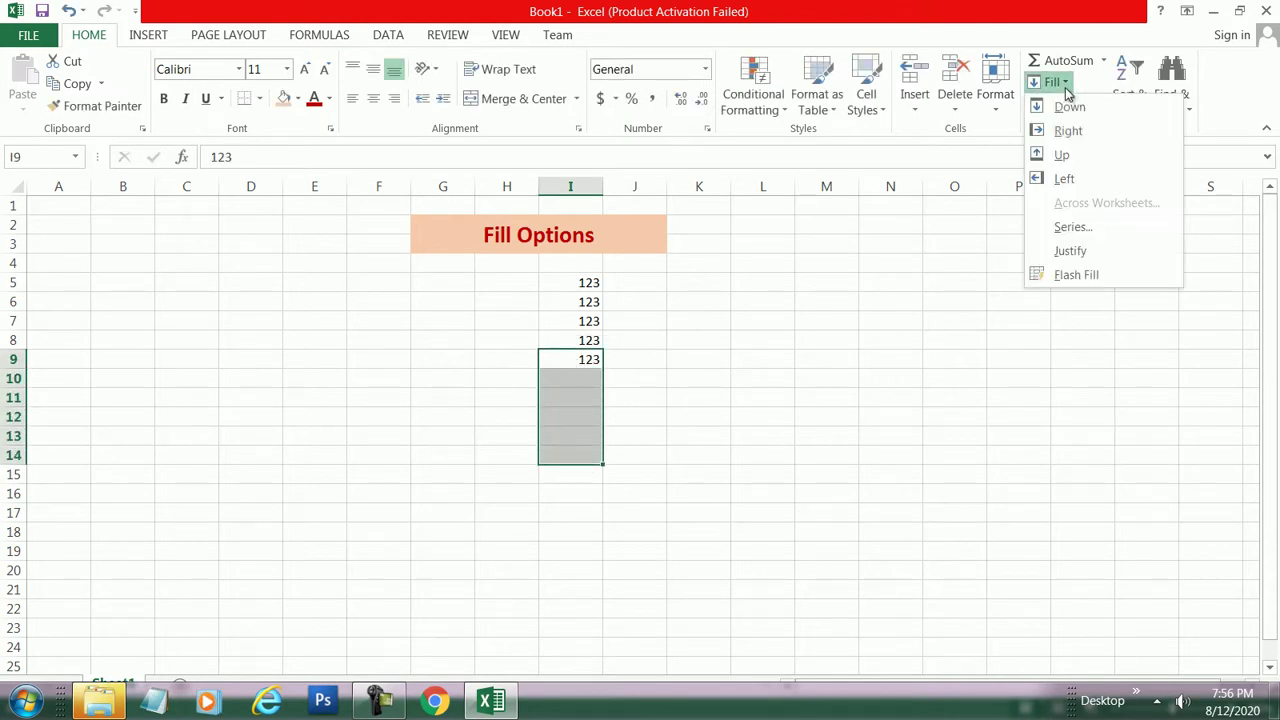
left_click(1078, 108)
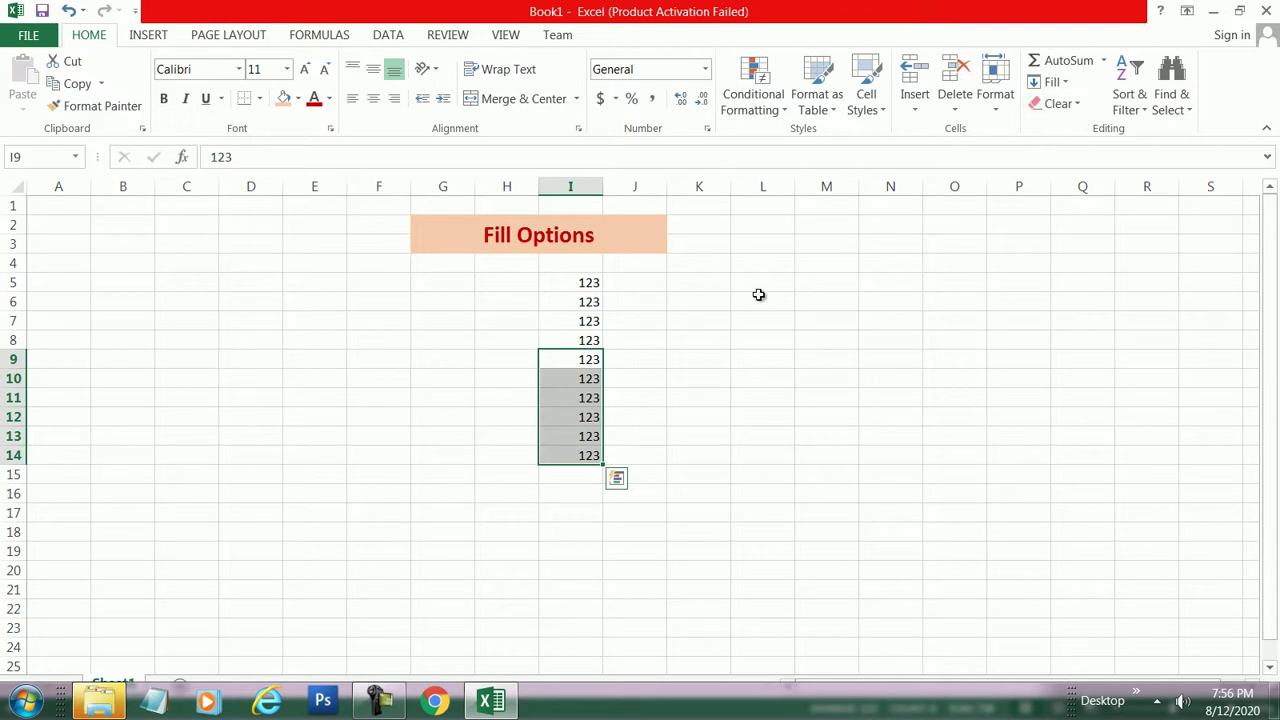
Fill 123 rightward from I9 into J9:M9
left_click_drag(638, 358, 818, 357)
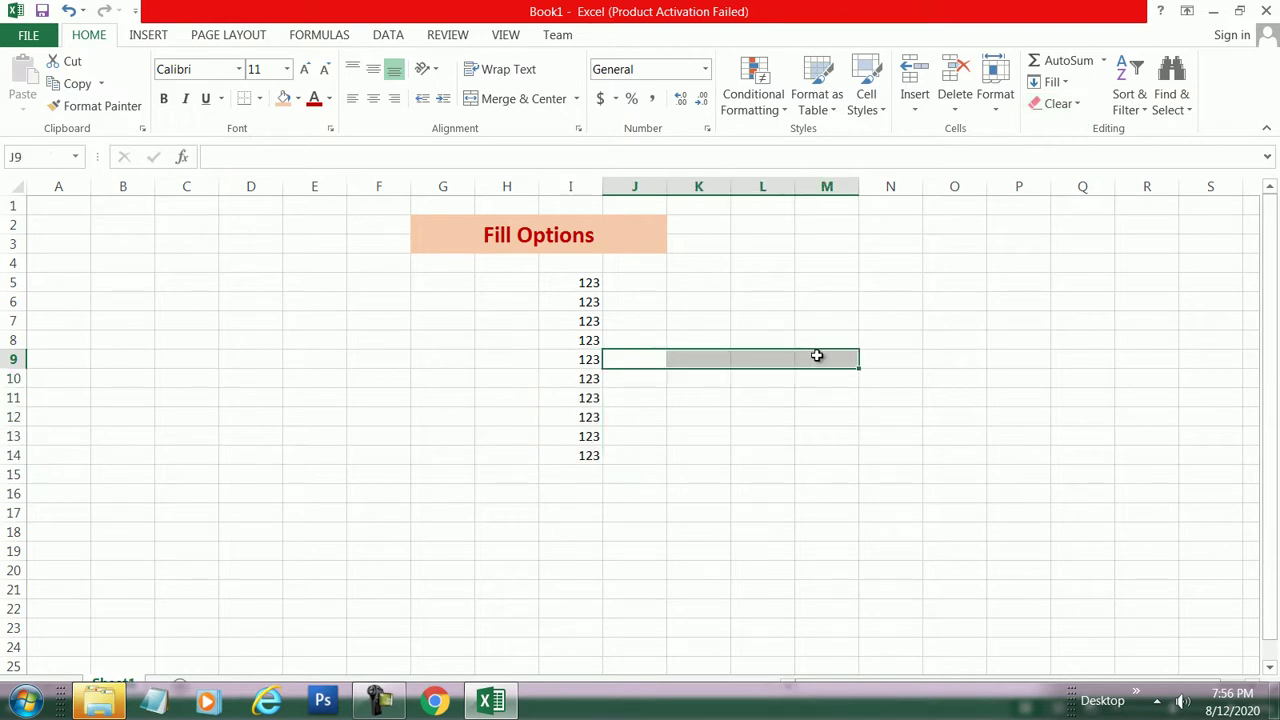
left_click(1060, 84)
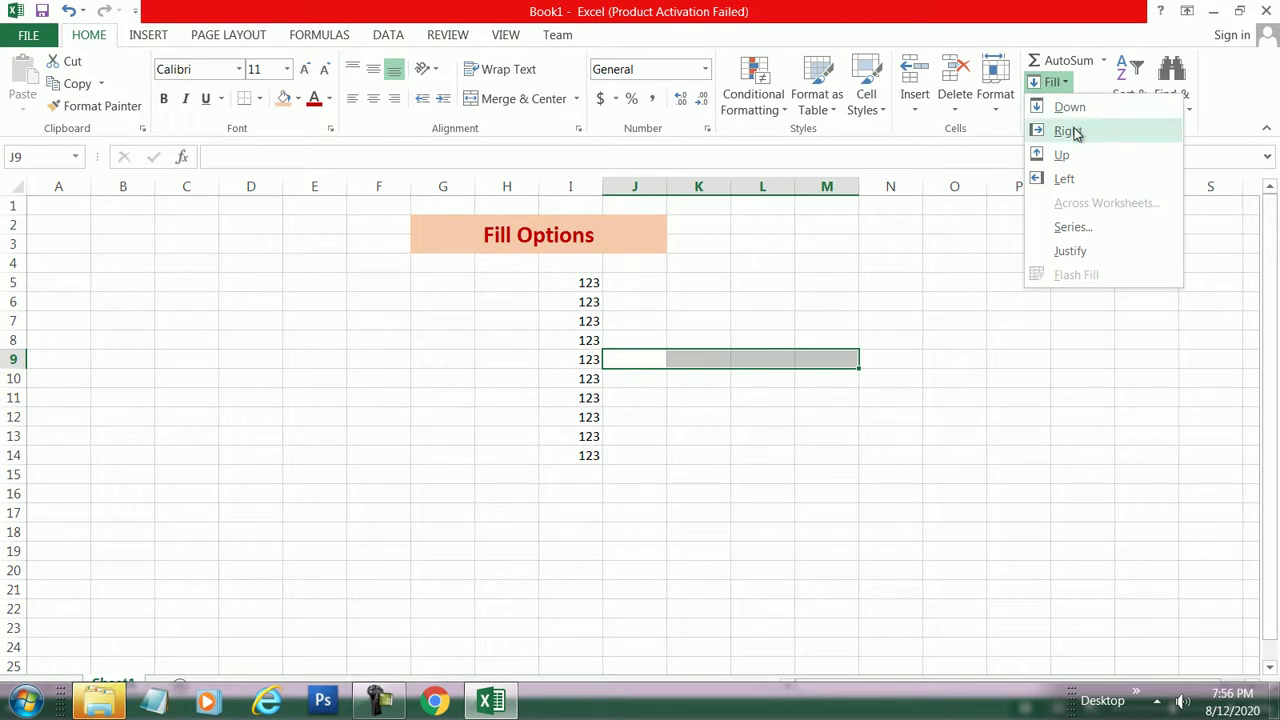
left_click(1067, 131)
left_click(585, 366)
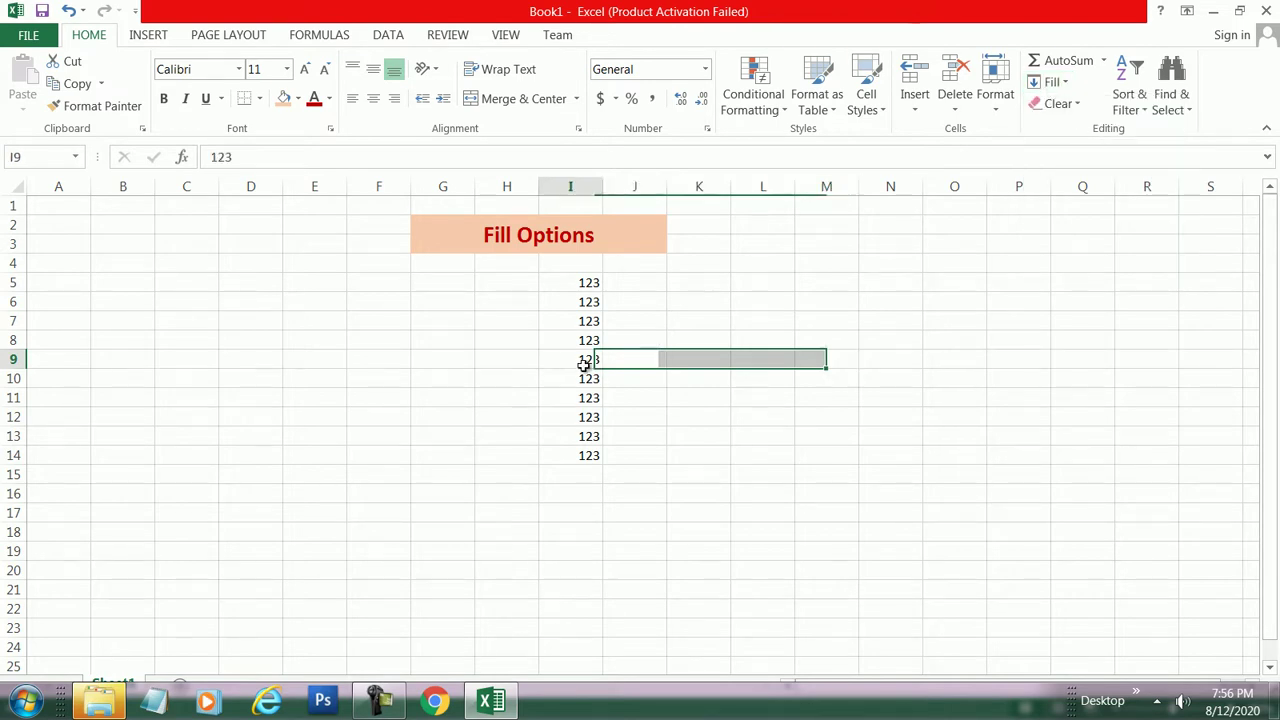
left_click_drag(585, 366, 820, 358)
left_click(1058, 83)
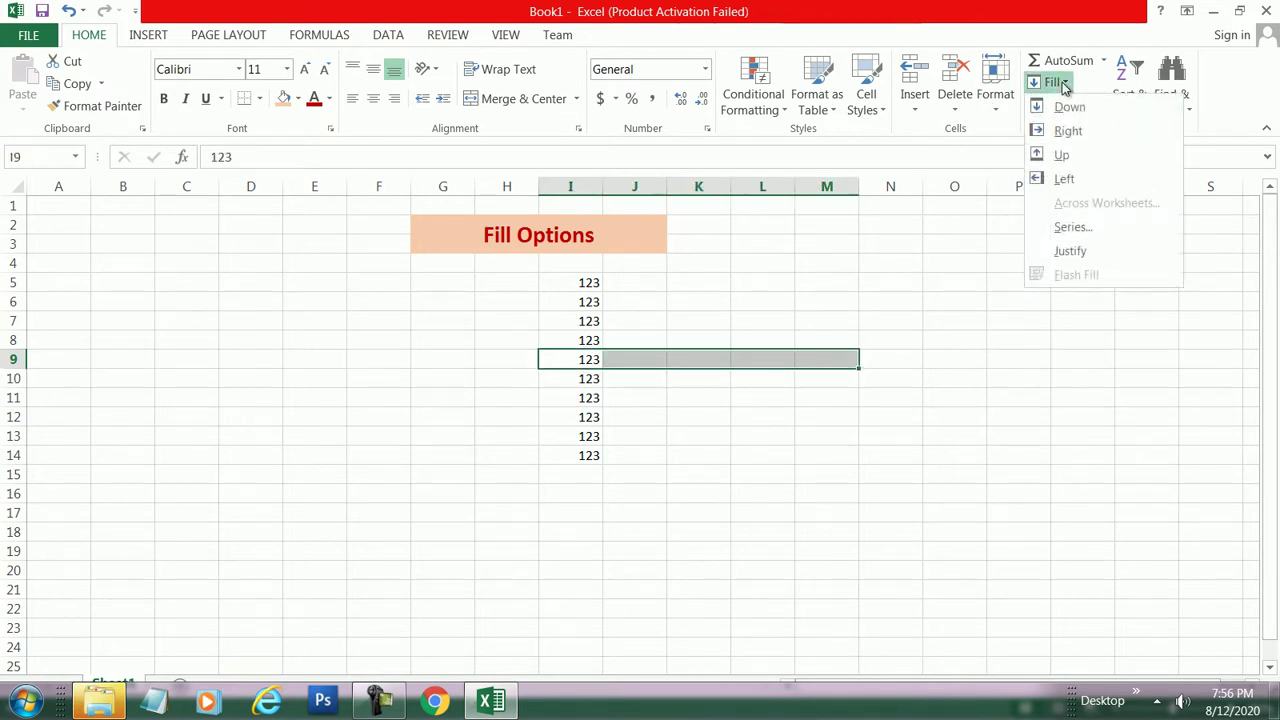
left_click(1076, 131)
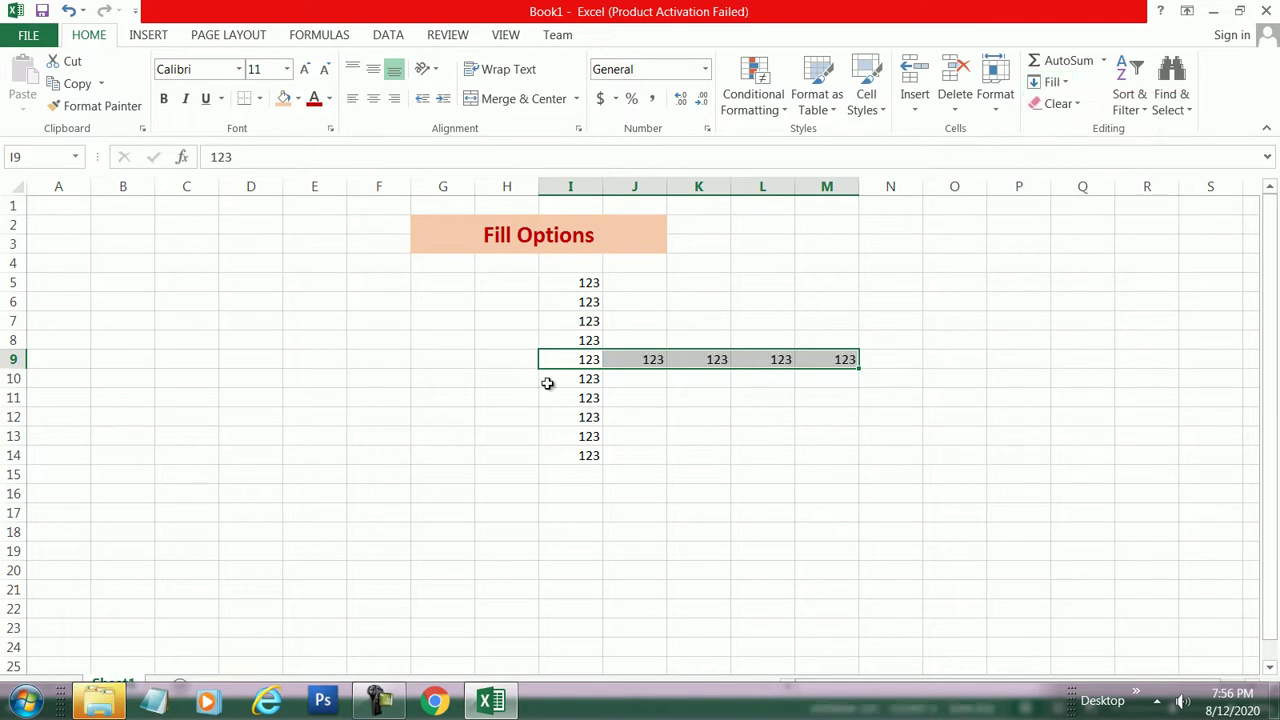
left_click_drag(569, 359, 320, 371)
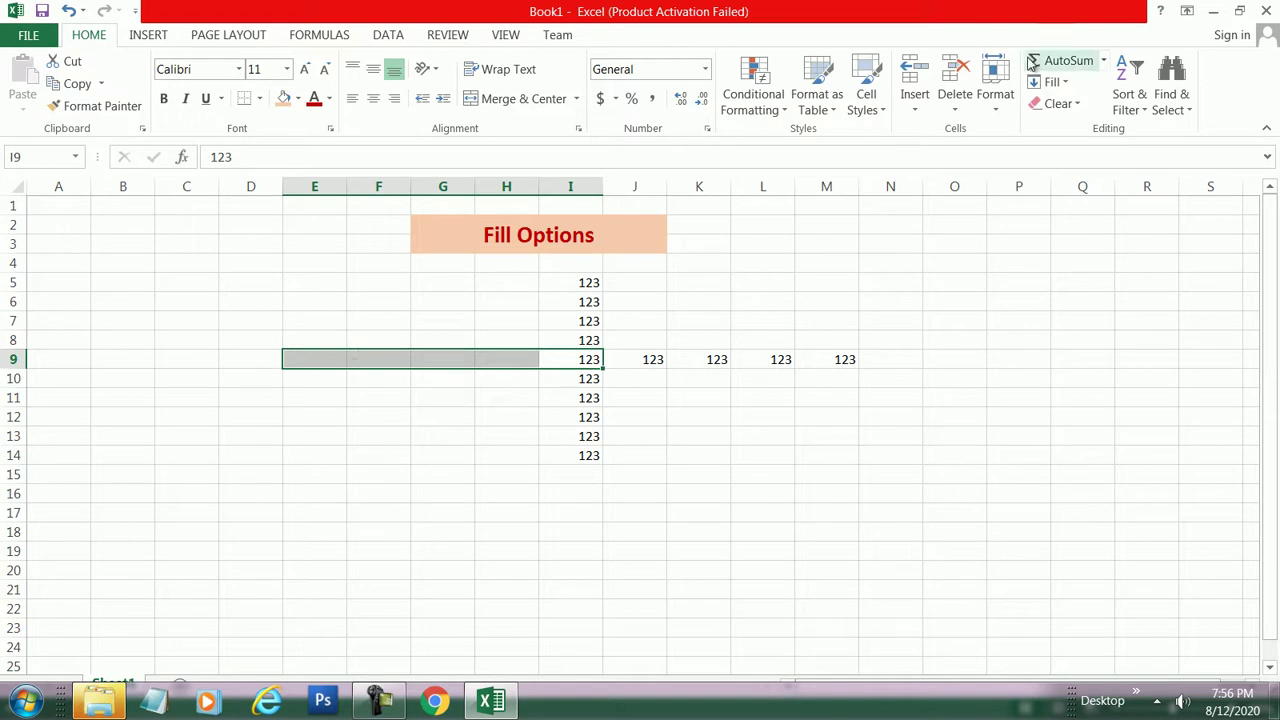
Fill 123 leftward from I9 into E9:H9
left_click(1068, 86)
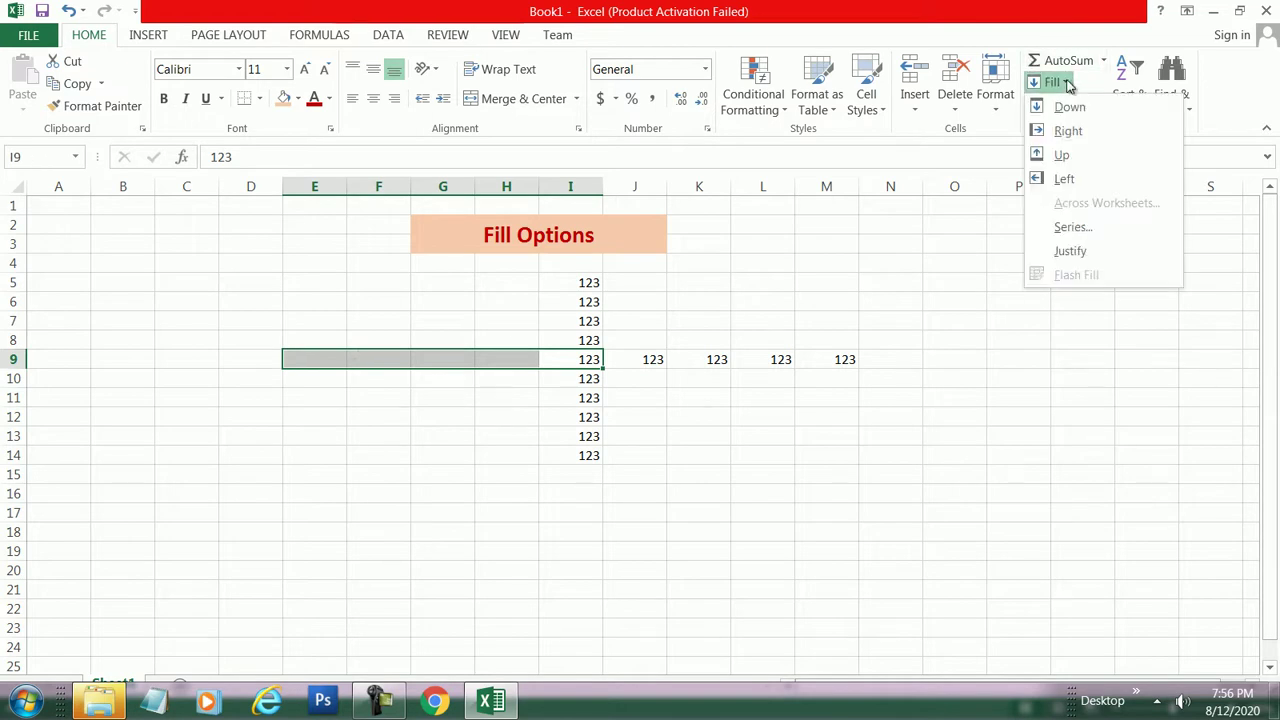
left_click(1075, 177)
left_click(763, 397)
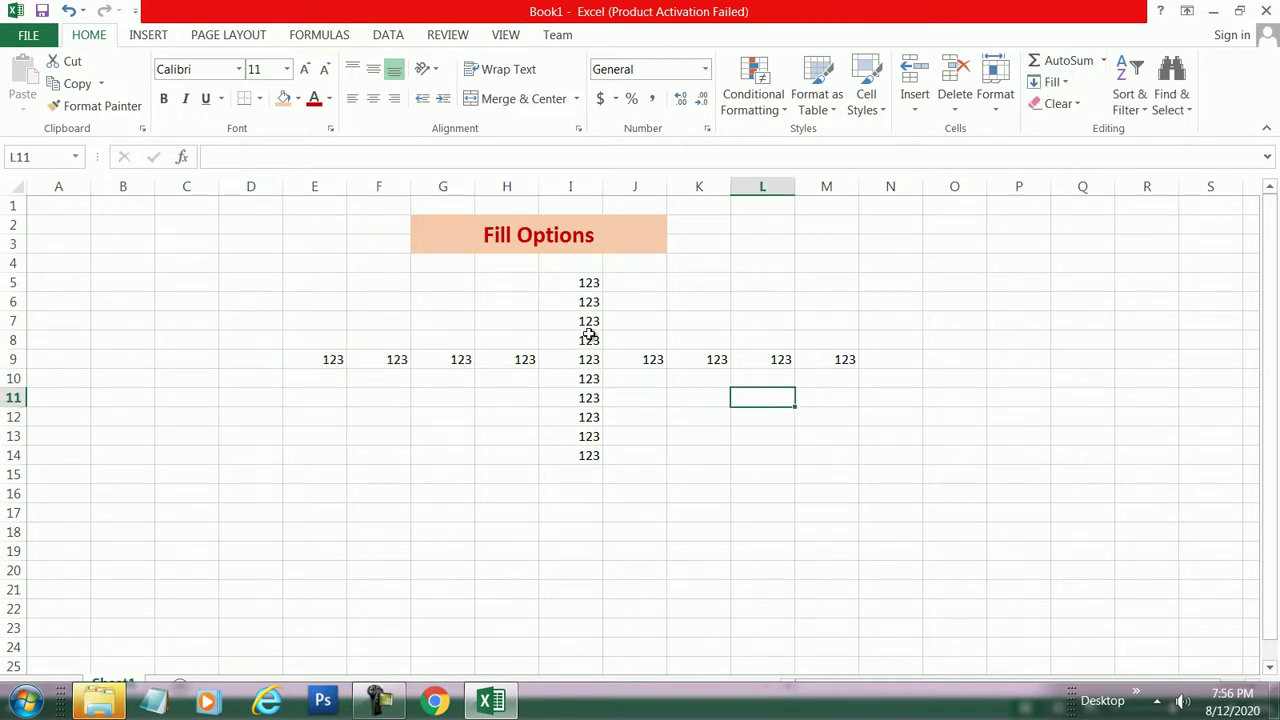
left_click(1072, 88)
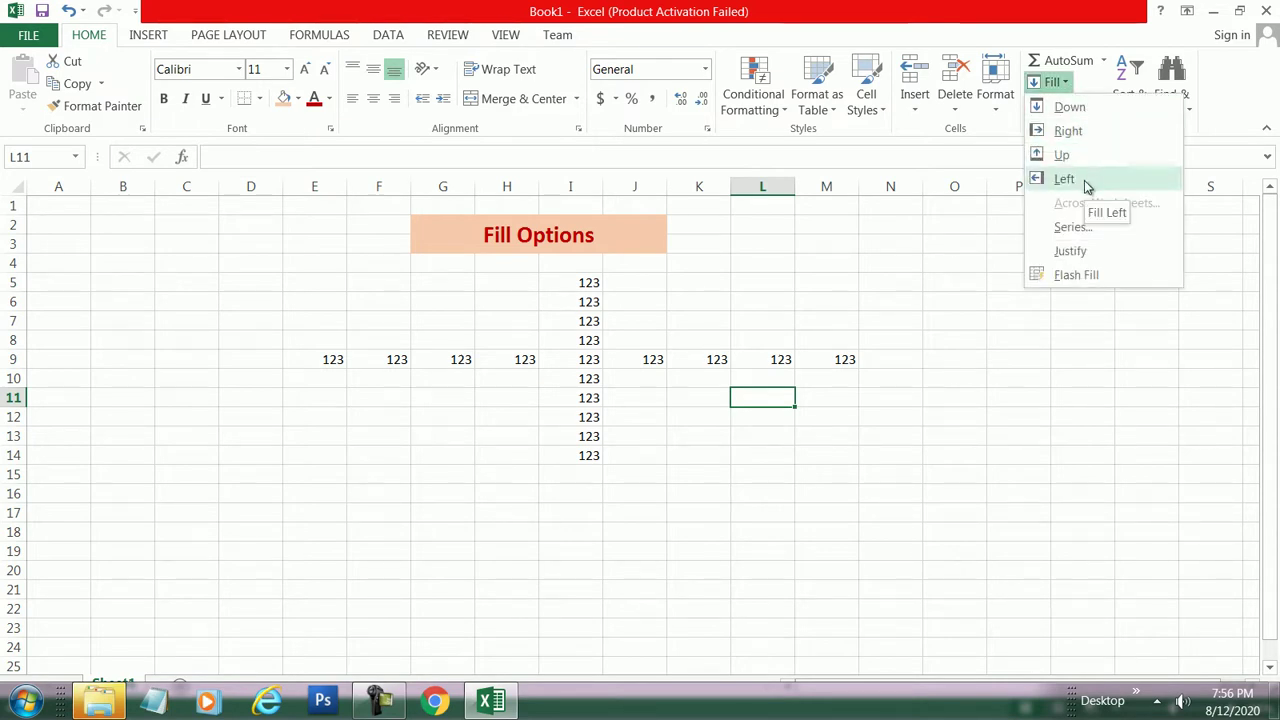
left_click(858, 425)
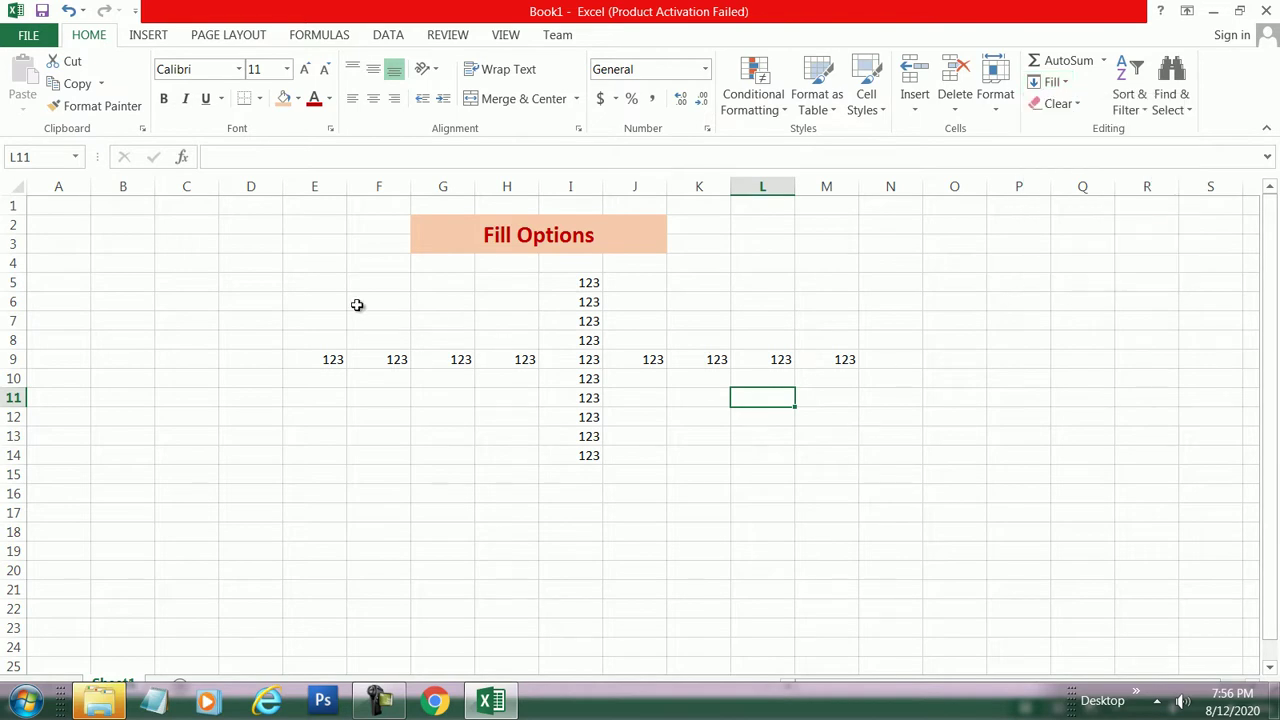
Clear all the 123 values from the block E5:M14
mouse_move(312, 284)
left_mouse_down()
mouse_move(860, 447)
mouse_move(828, 449)
left_mouse_up()
key("Delete")
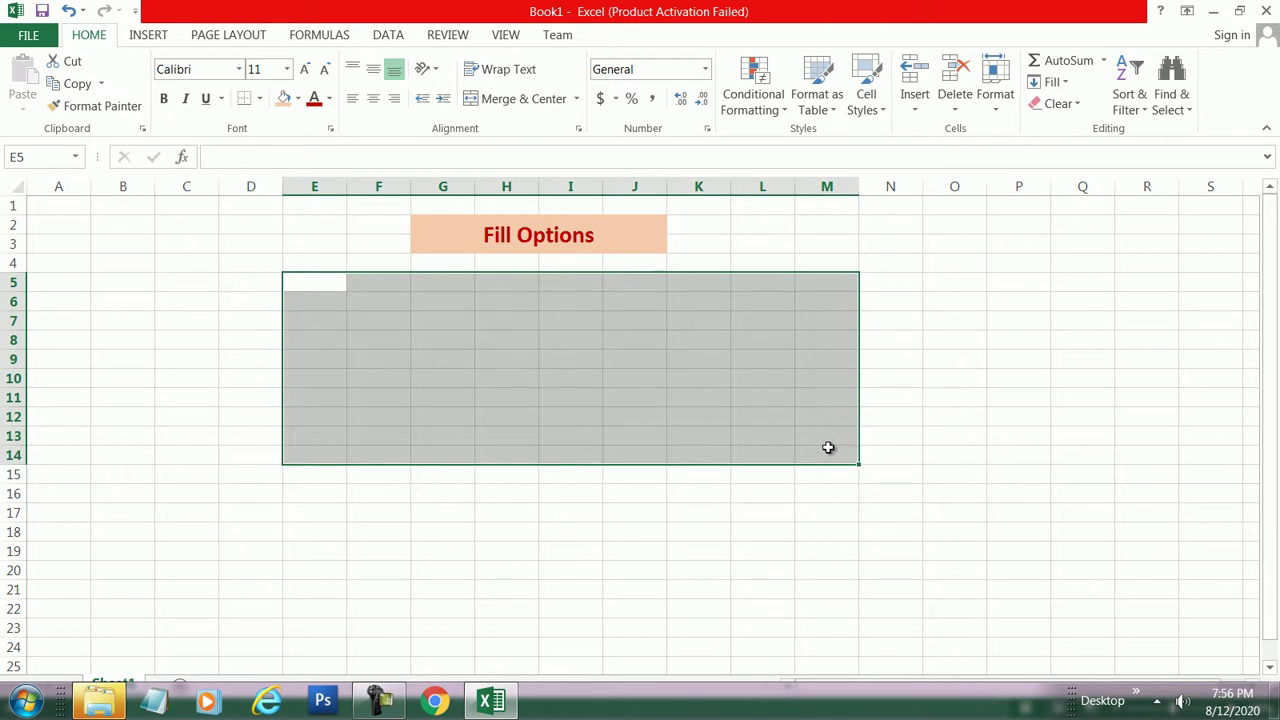
left_click(648, 345)
Enter 10 in G5 as the starting value for a series
left_click(464, 283)
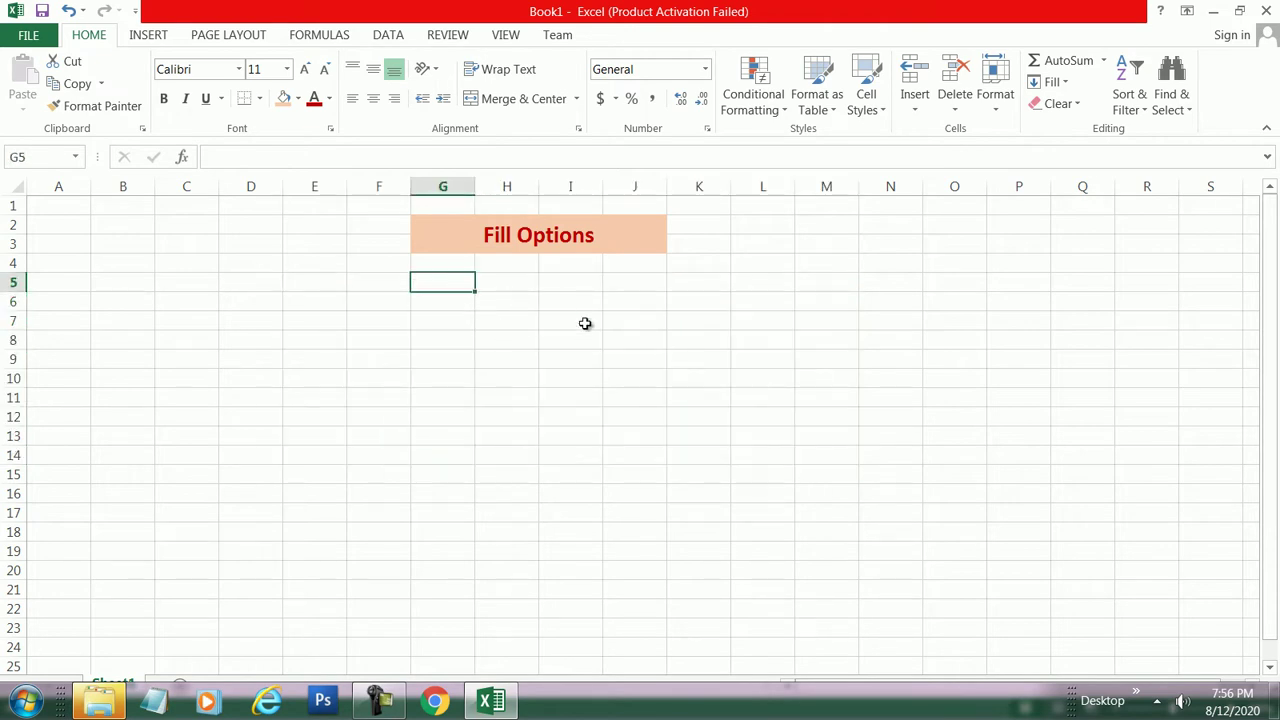
type("1")
key("Return")
left_click(449, 281)
left_click(1050, 82)
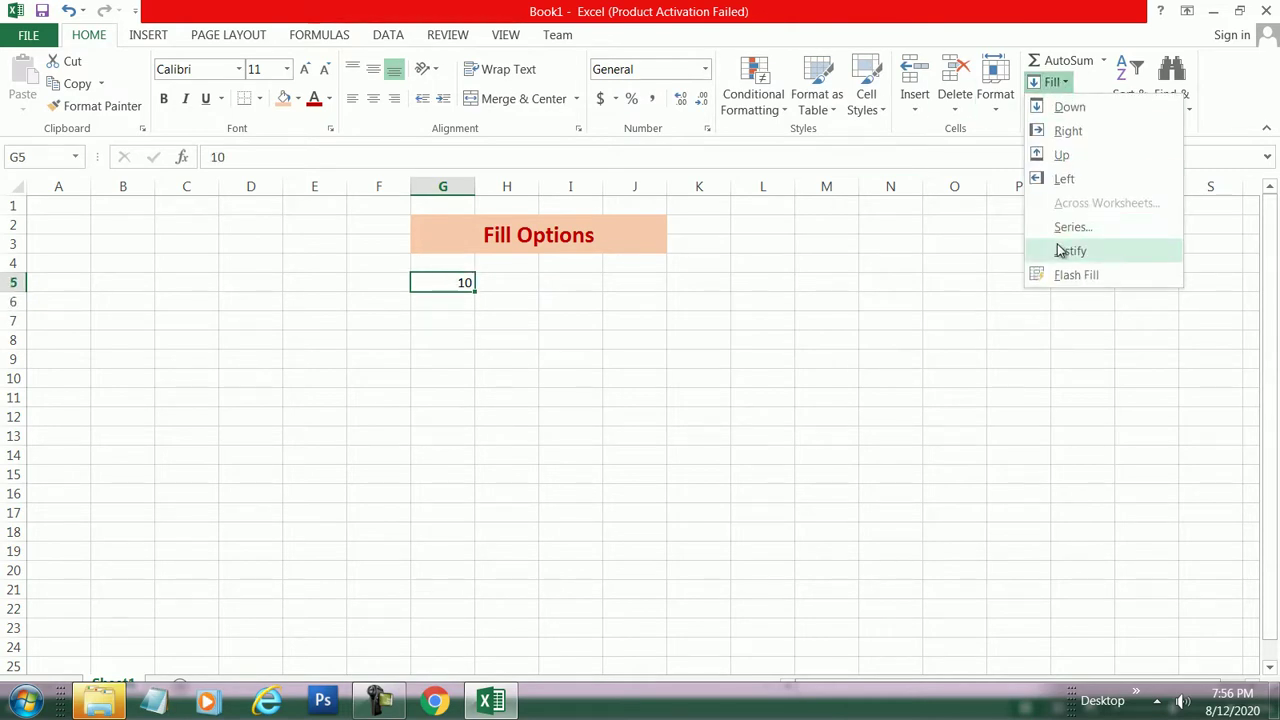
left_click(1062, 228)
Fill G5:G14 with a column series from 10 to 100, step 10
mouse_move(553, 108)
left_mouse_down()
mouse_move(676, 226)
mouse_move(726, 250)
left_mouse_up()
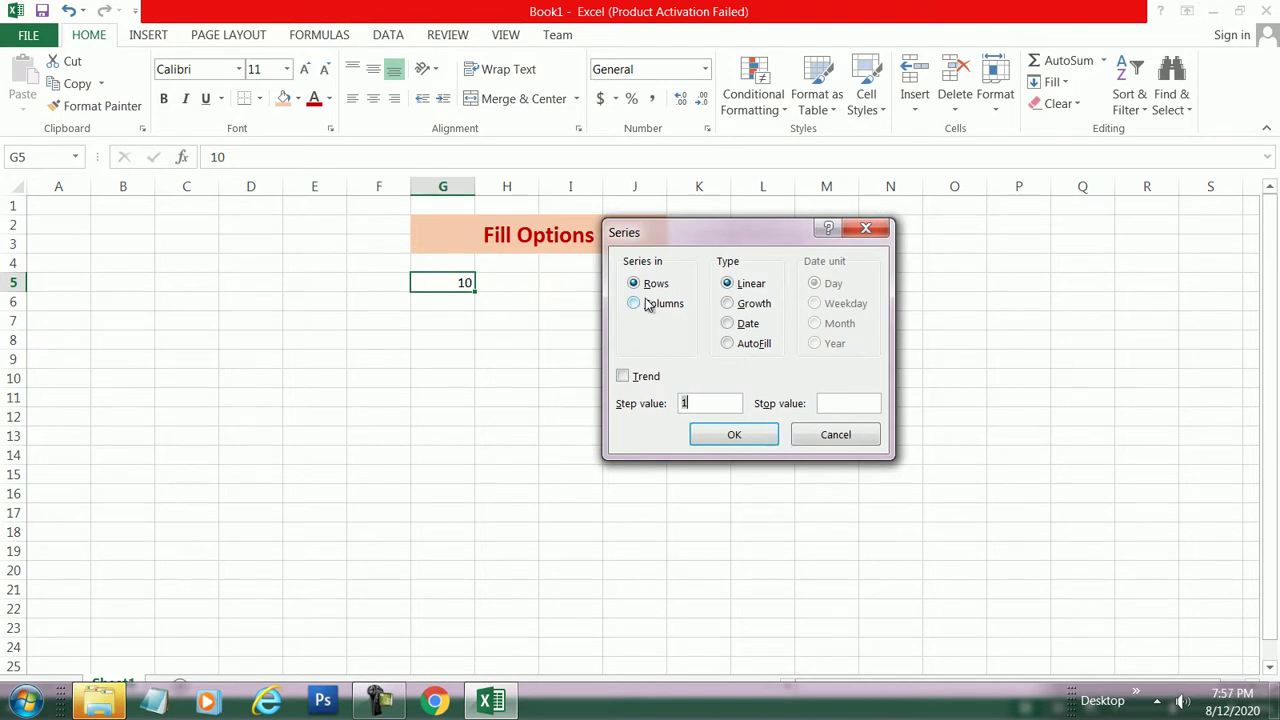
left_click(636, 286)
left_click(641, 309)
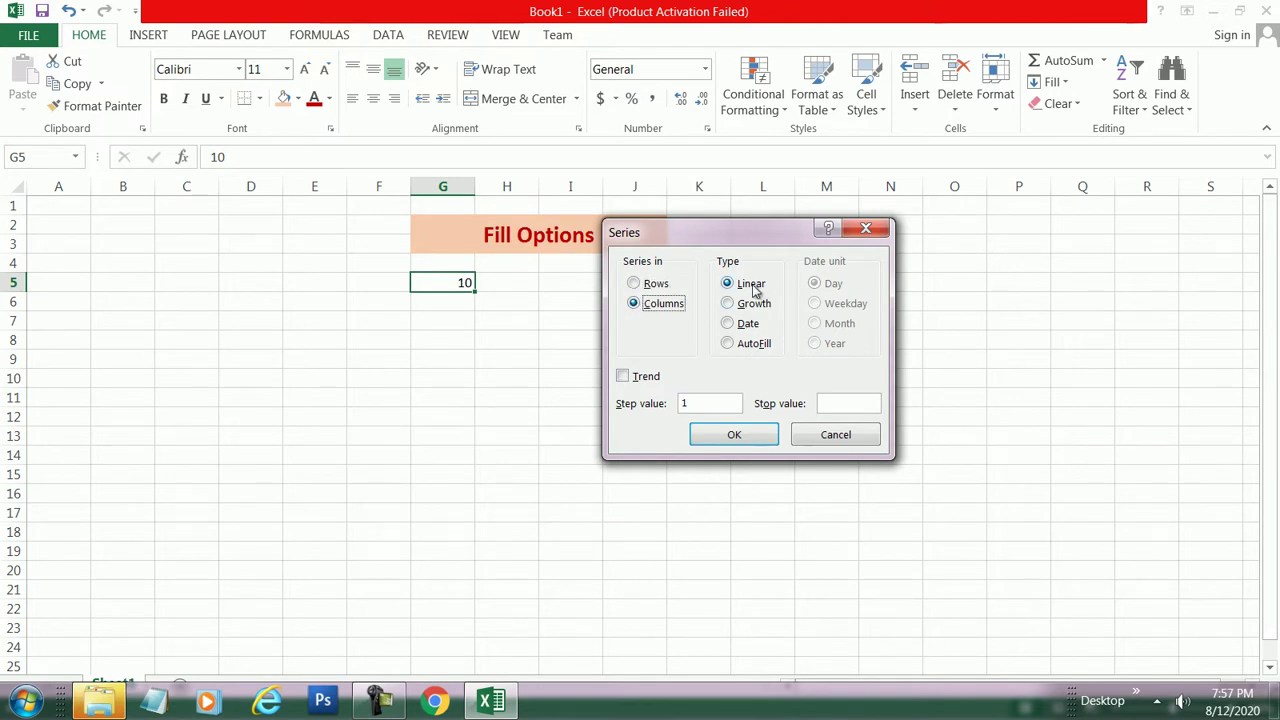
double_click(700, 404)
type("100")
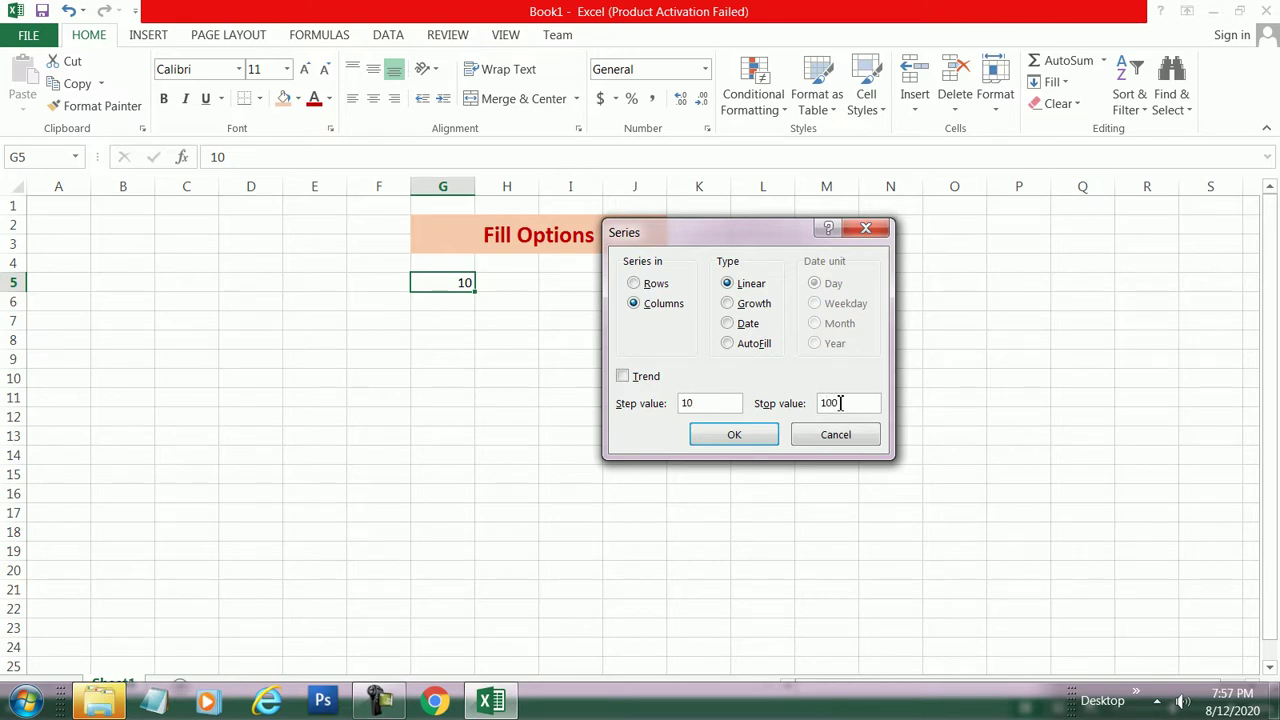
left_click(742, 438)
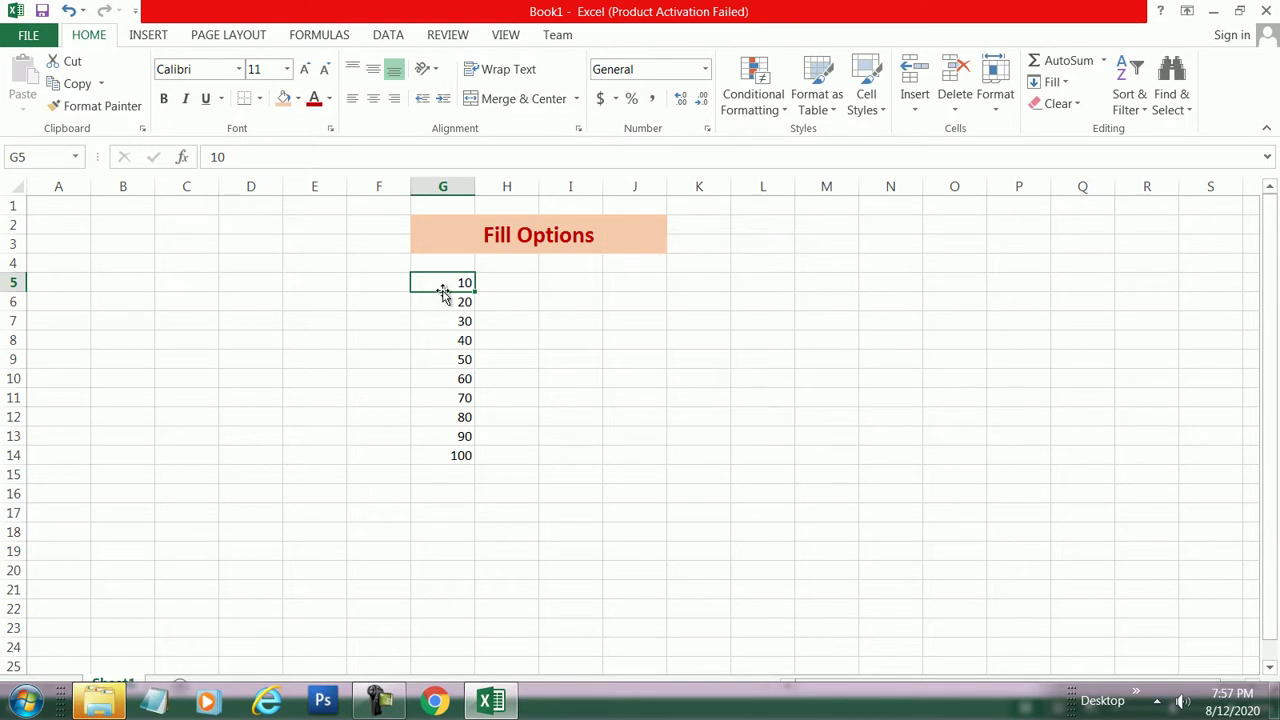
Enter 11 in cell H5
left_click(505, 286)
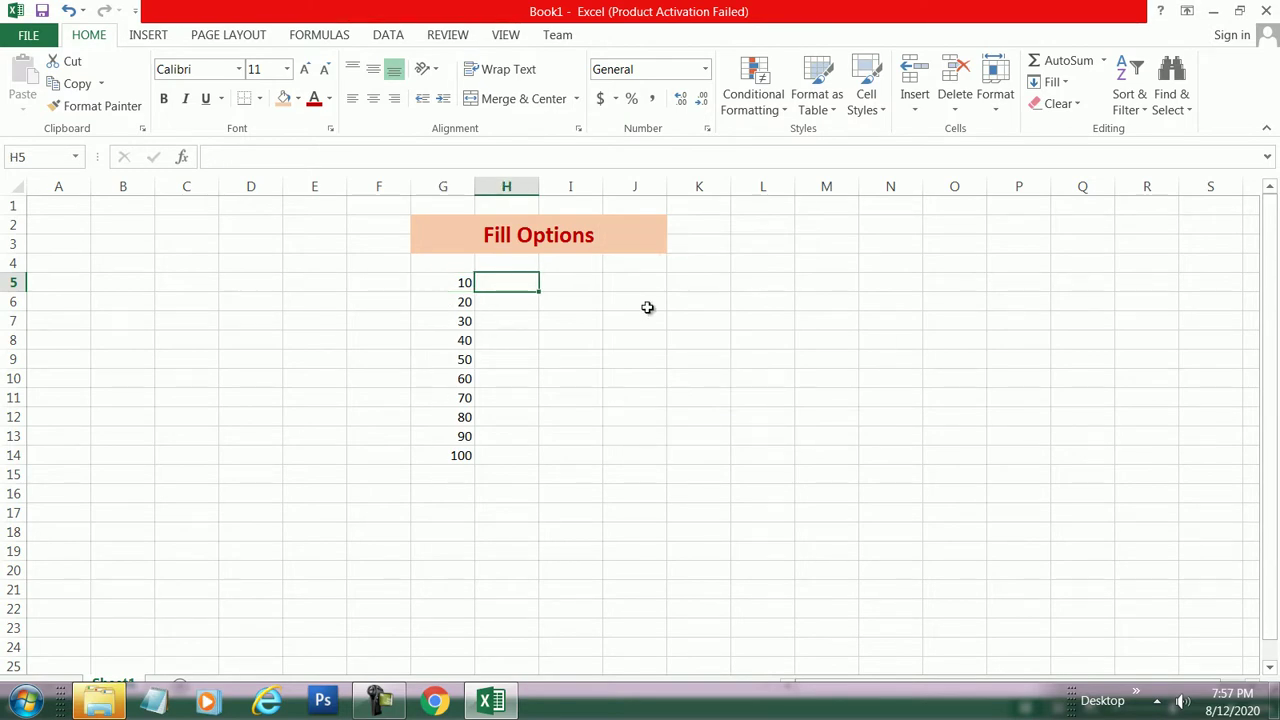
type("11")
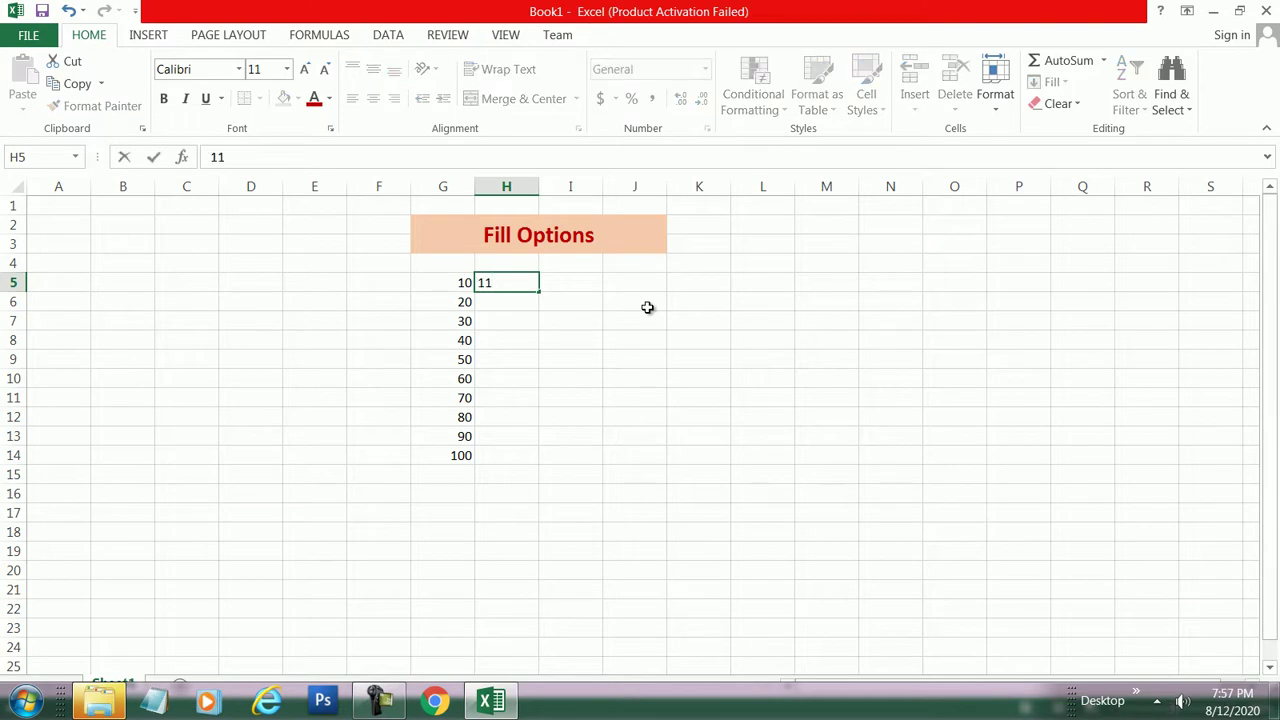
key("Return")
key("Up")
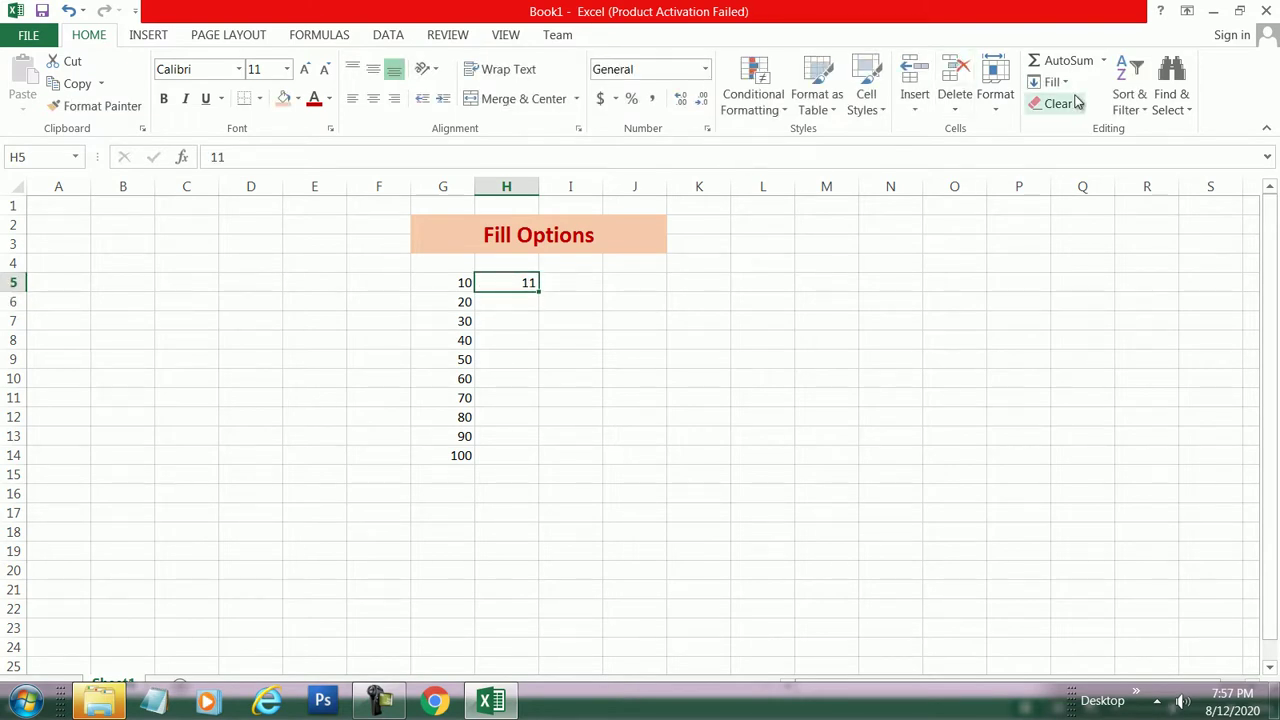
Fill row 5 with a series, step 11, stop 110, then undo it
left_click(1064, 82)
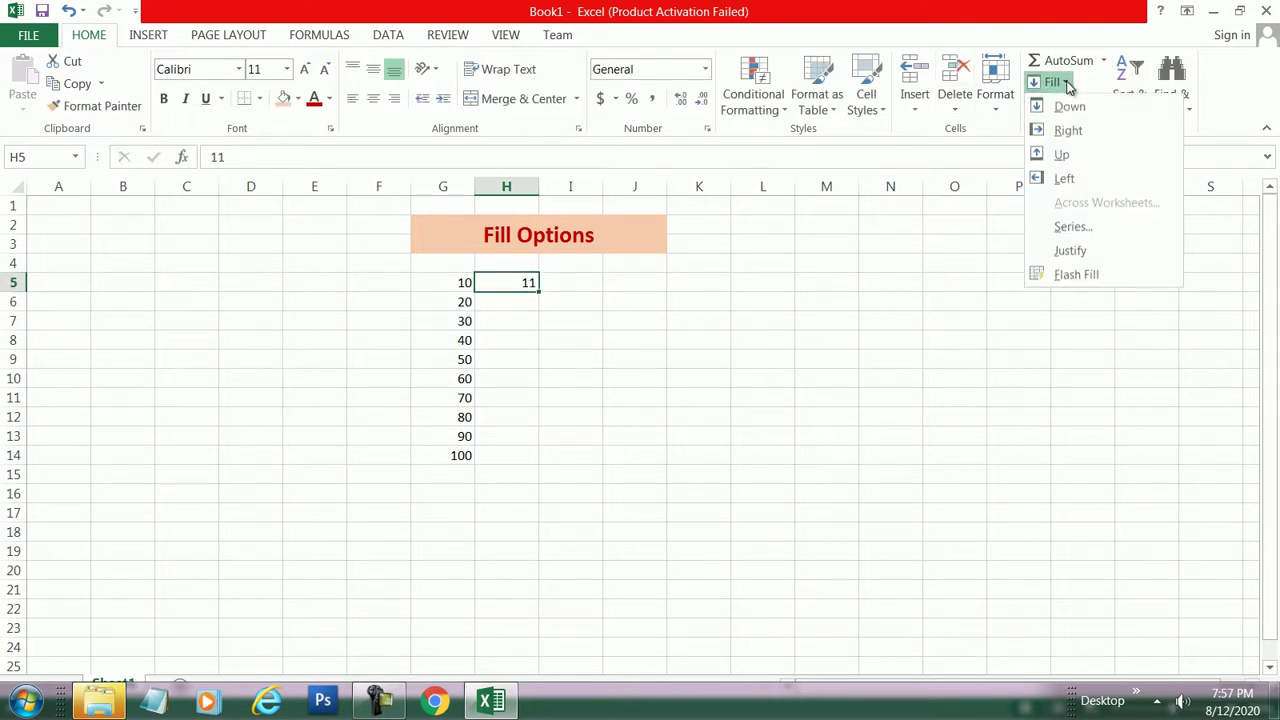
left_click(1078, 229)
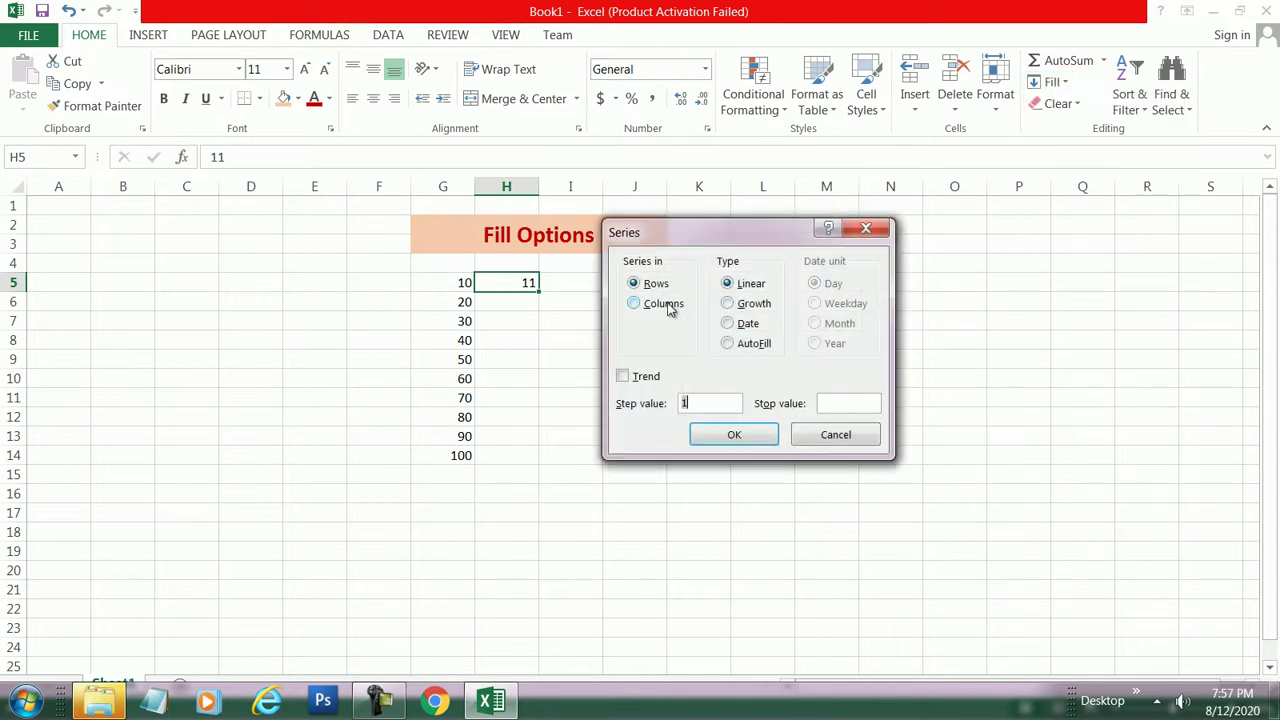
left_click(657, 285)
left_click(694, 405)
left_click(742, 433)
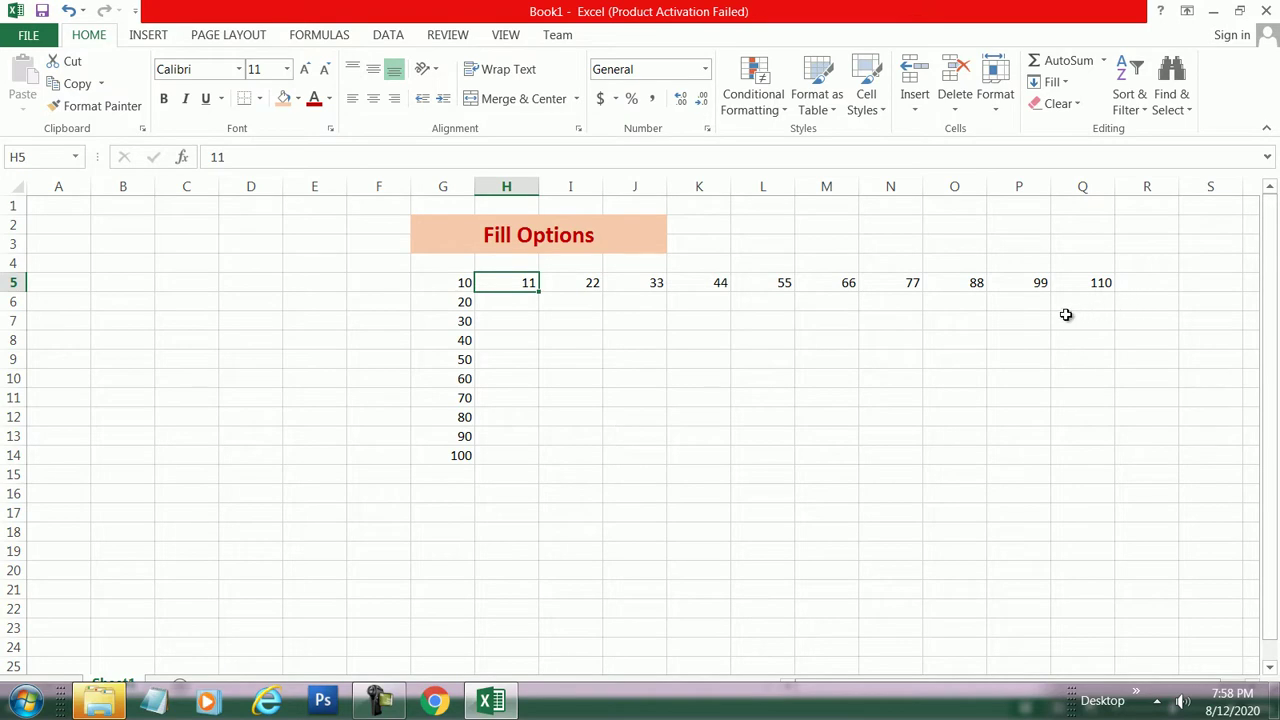
key("ctrl+z")
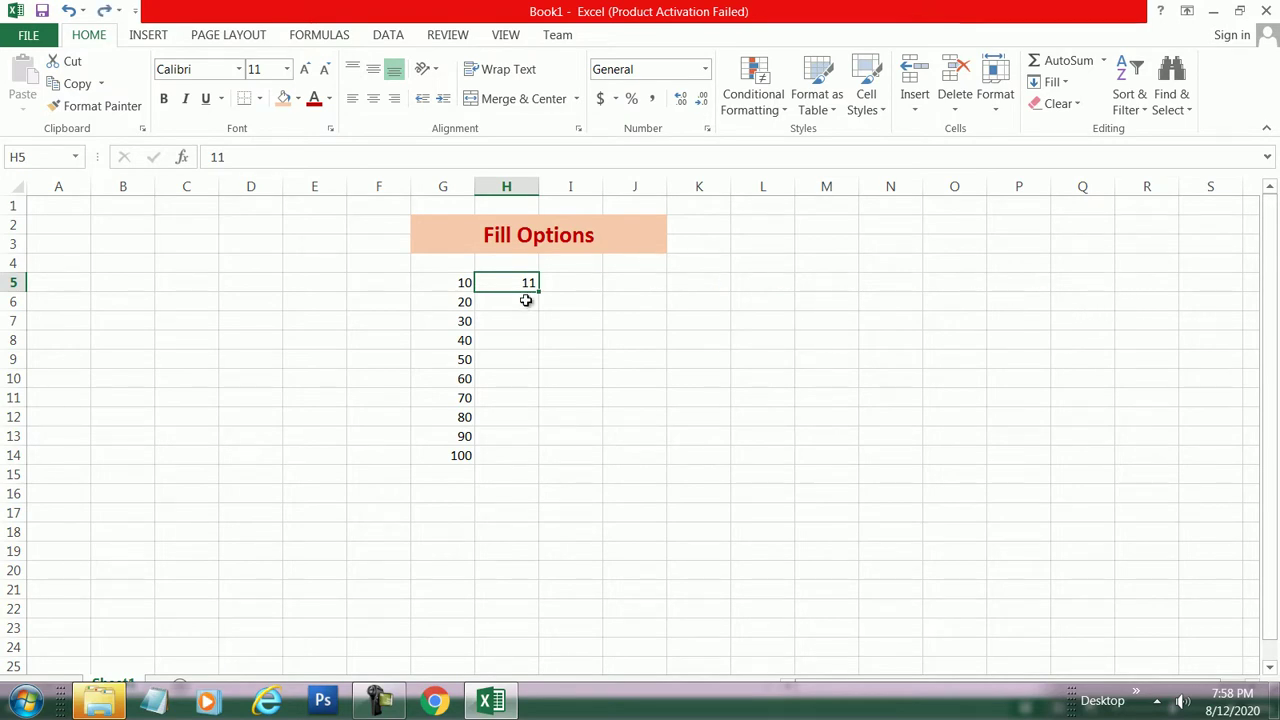
Fill H5:H14 with a Growth series of step 2, doubling 11 up to 5632
left_click(1064, 88)
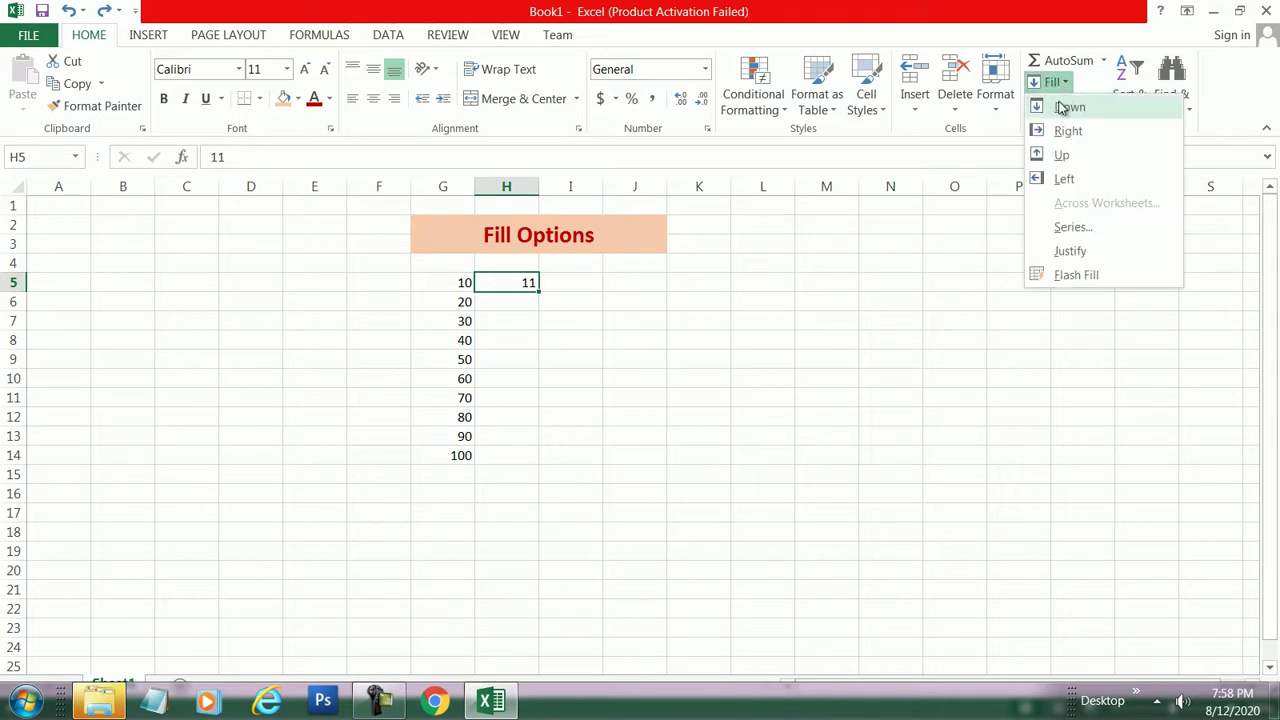
left_click(1072, 227)
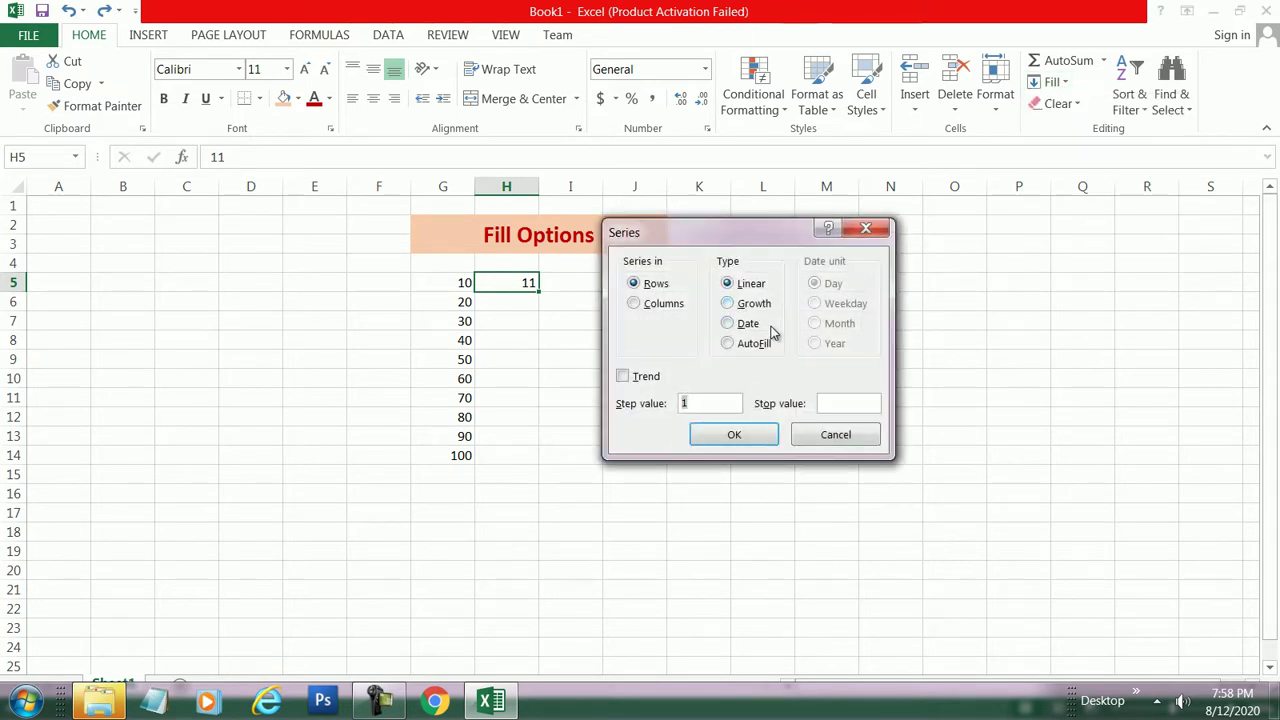
left_click(836, 435)
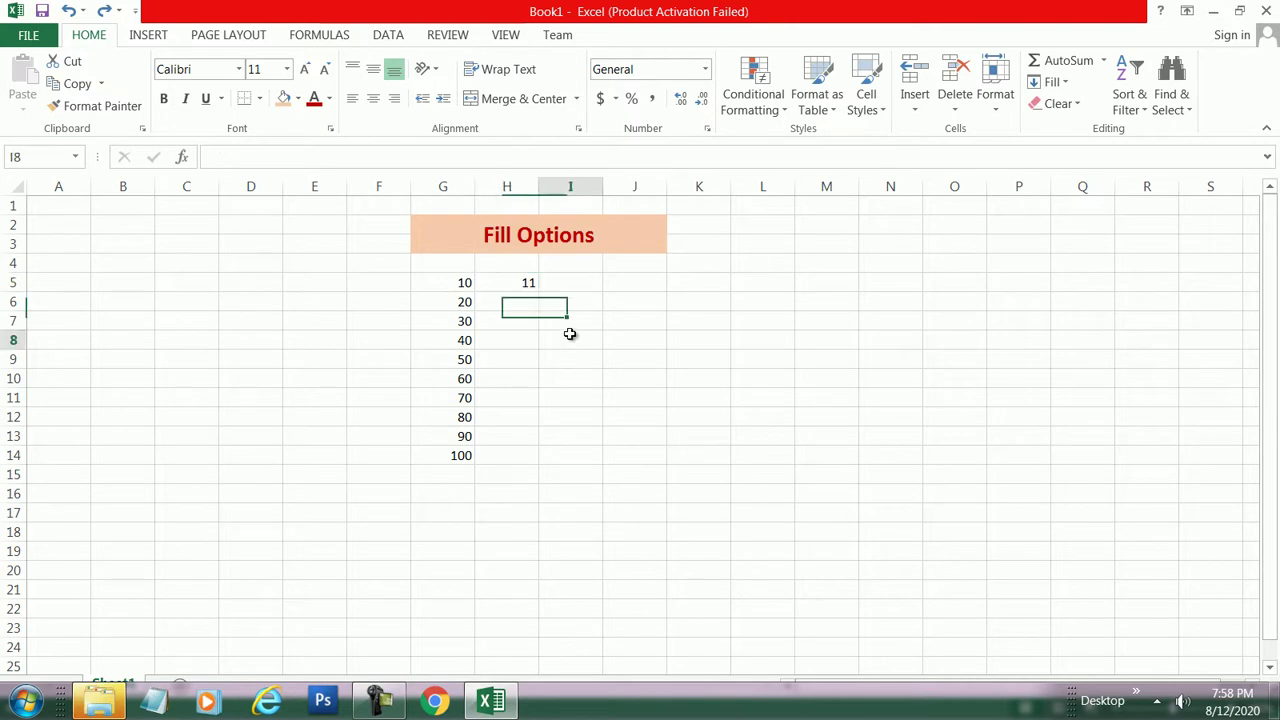
left_click_drag(506, 283, 506, 455)
left_click(1052, 82)
left_click(1072, 227)
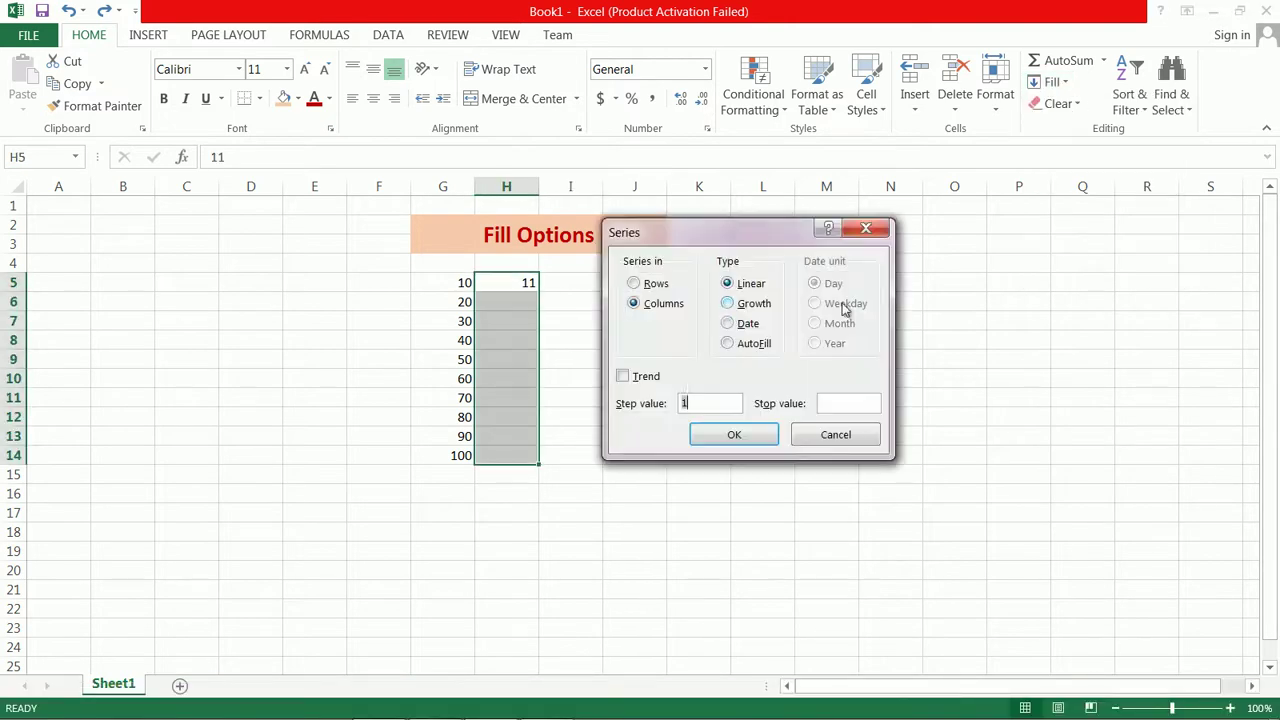
left_click(741, 306)
left_click(712, 404)
type("2")
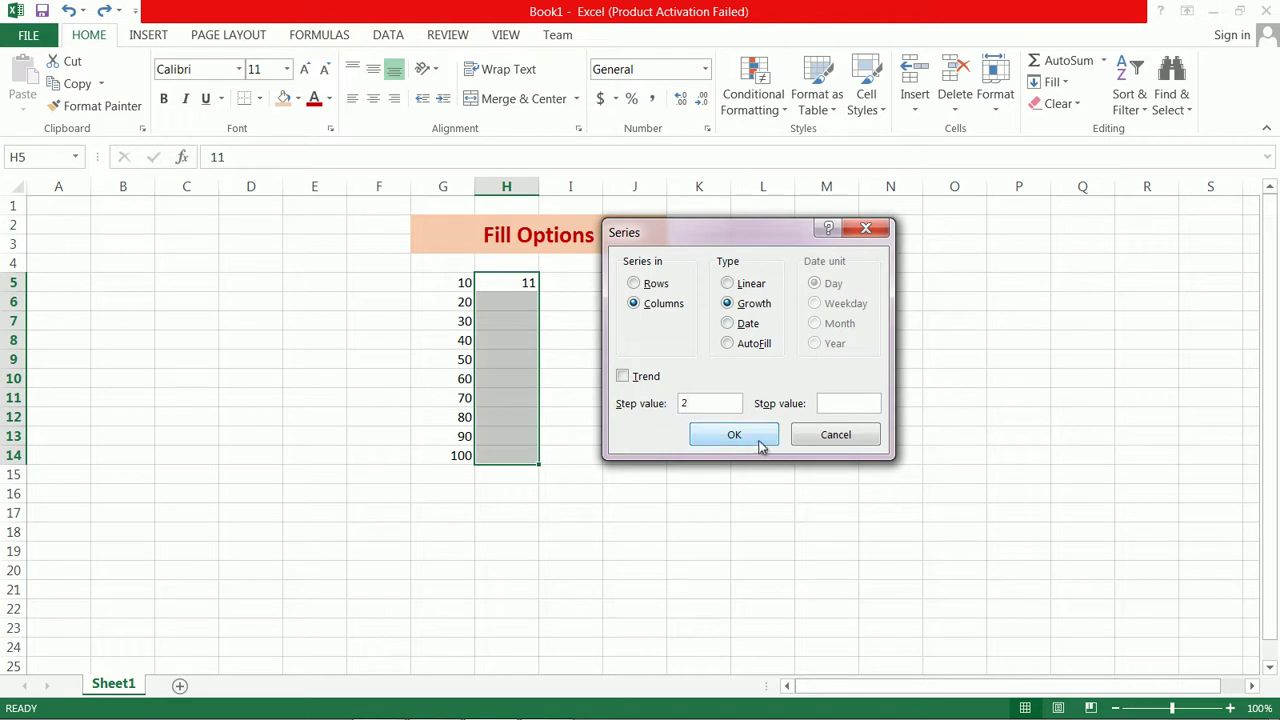
left_click(760, 440)
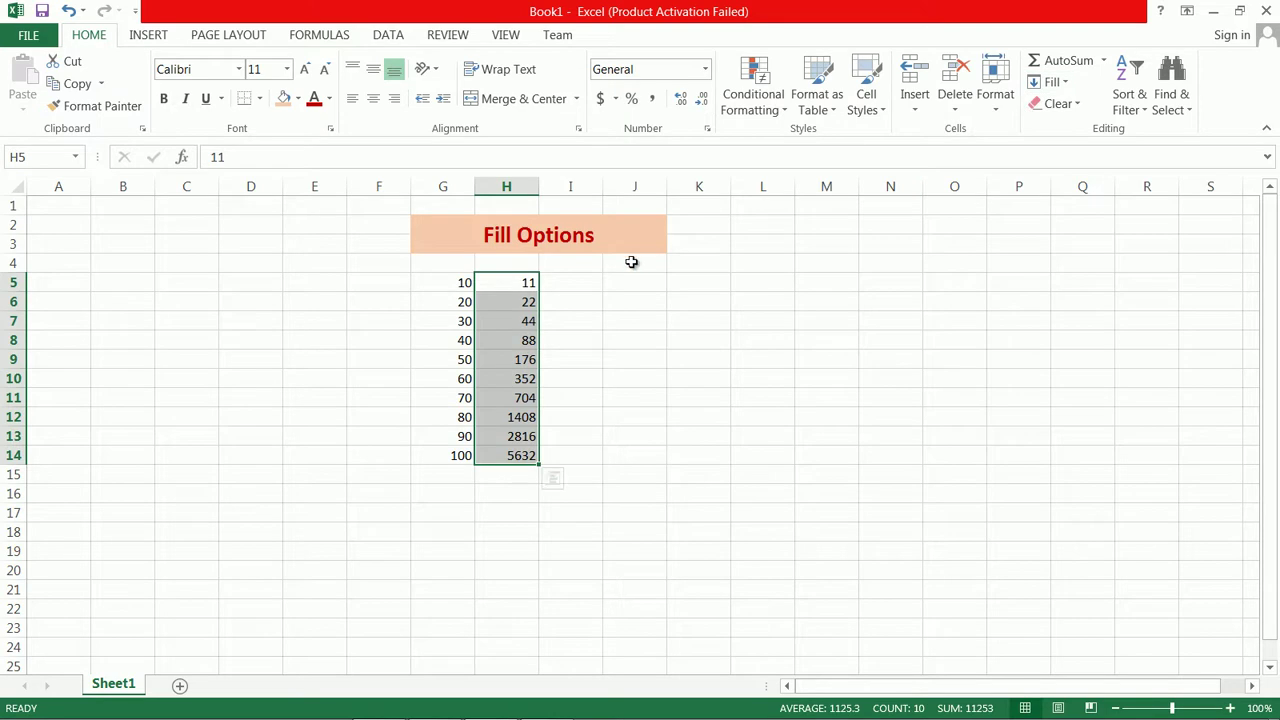
left_click(575, 283)
Widen column I to fit dates, leaving it empty, and select I5
left_click_drag(574, 281, 566, 458)
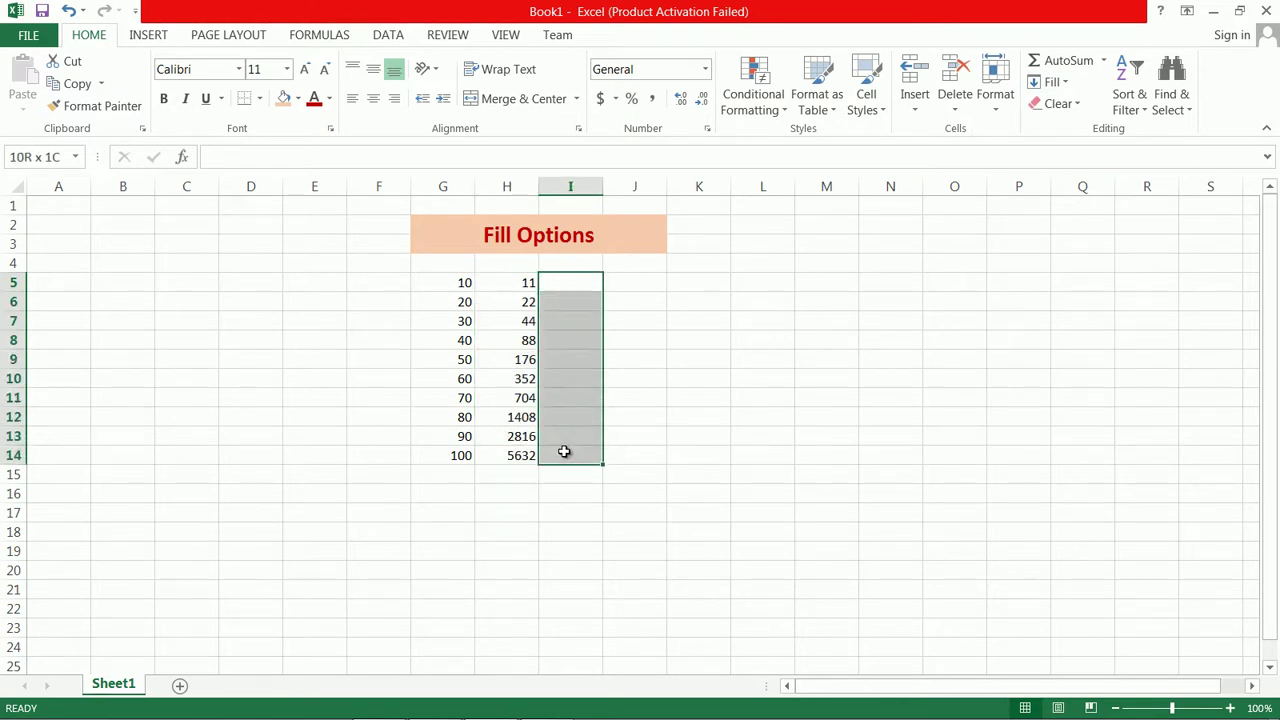
left_click(1062, 84)
left_click(1073, 227)
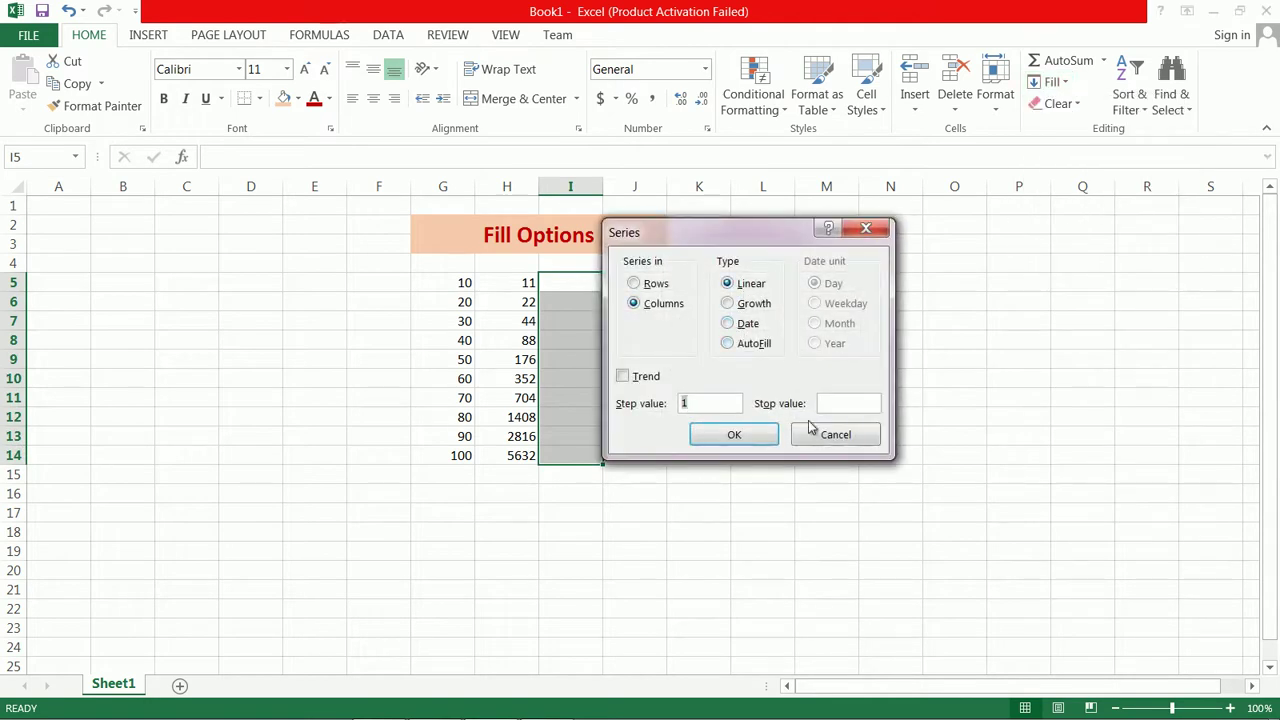
left_click(833, 440)
left_click(638, 287)
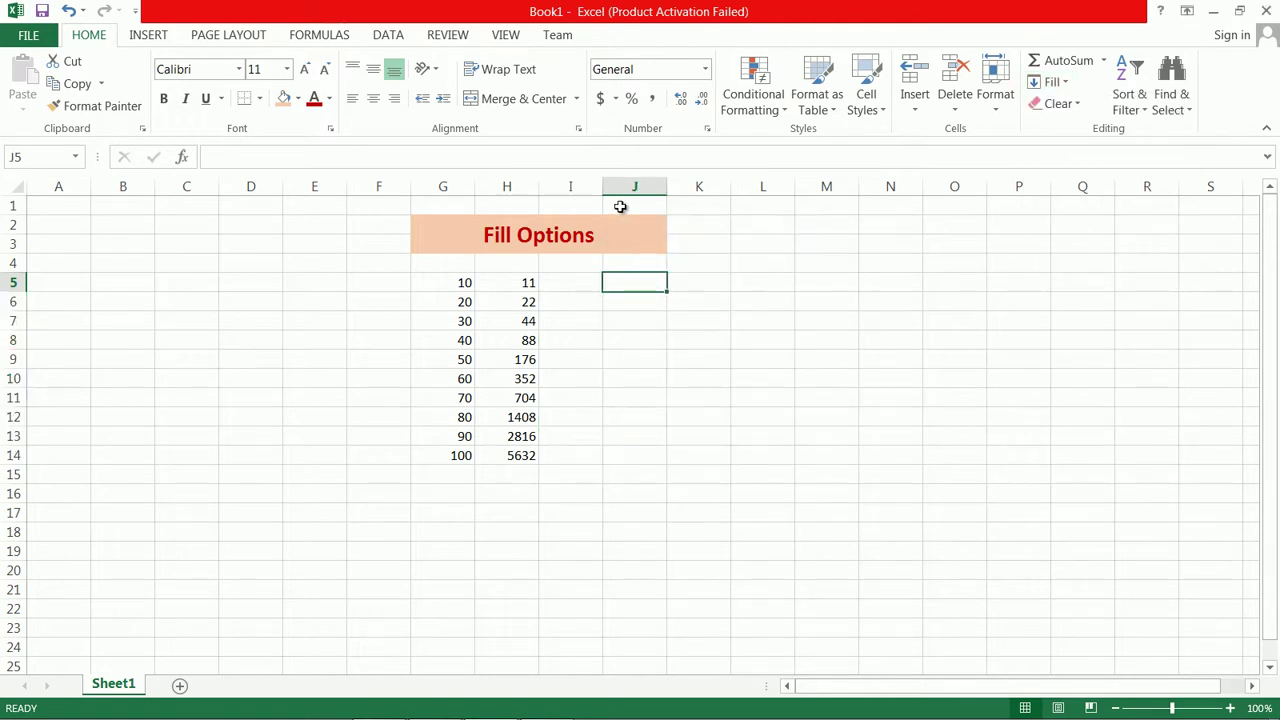
left_click_drag(603, 186, 658, 186)
left_click(596, 284)
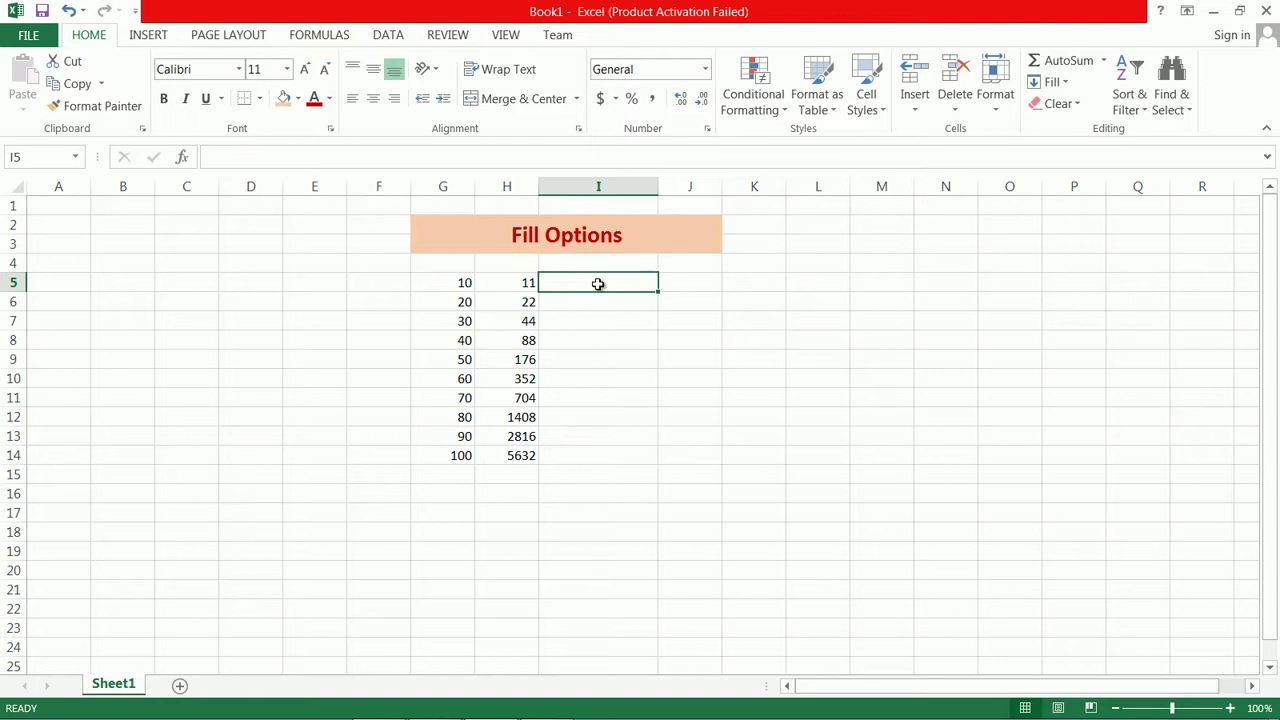
Enter the date 08/12/2020 in I5 and select I5:I14 for a date series
type("08/12/2020")
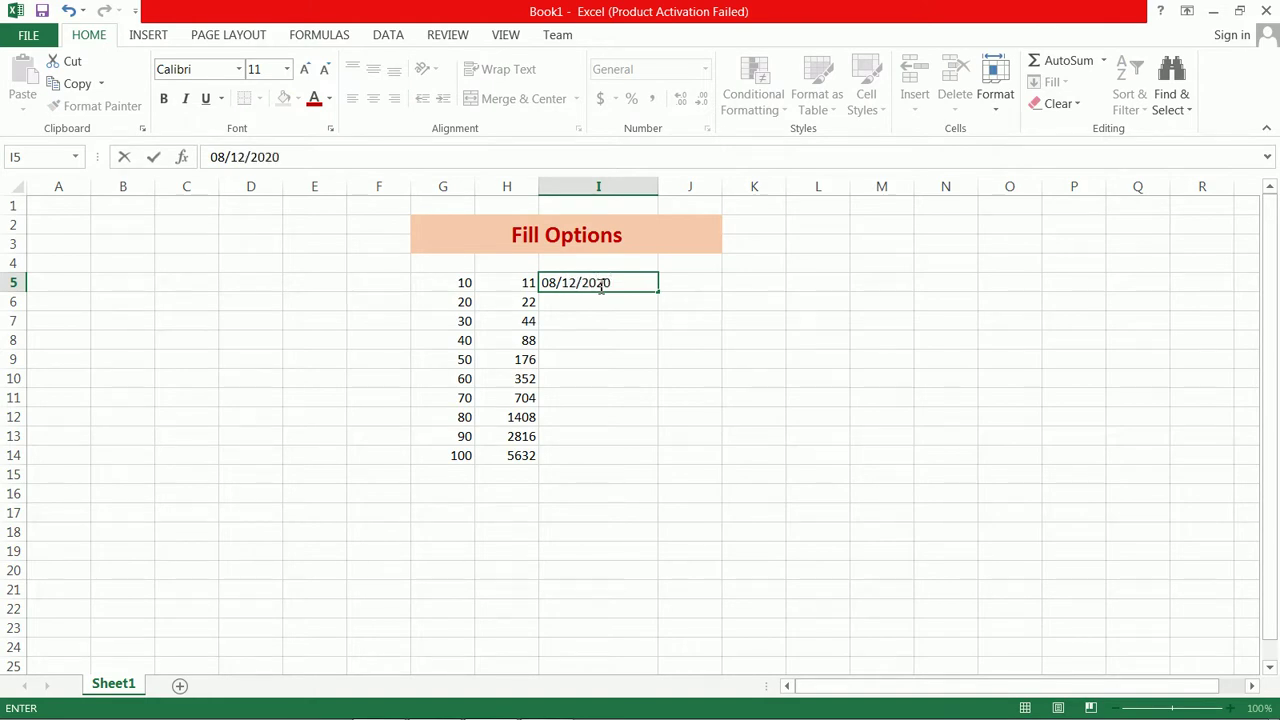
key("Return")
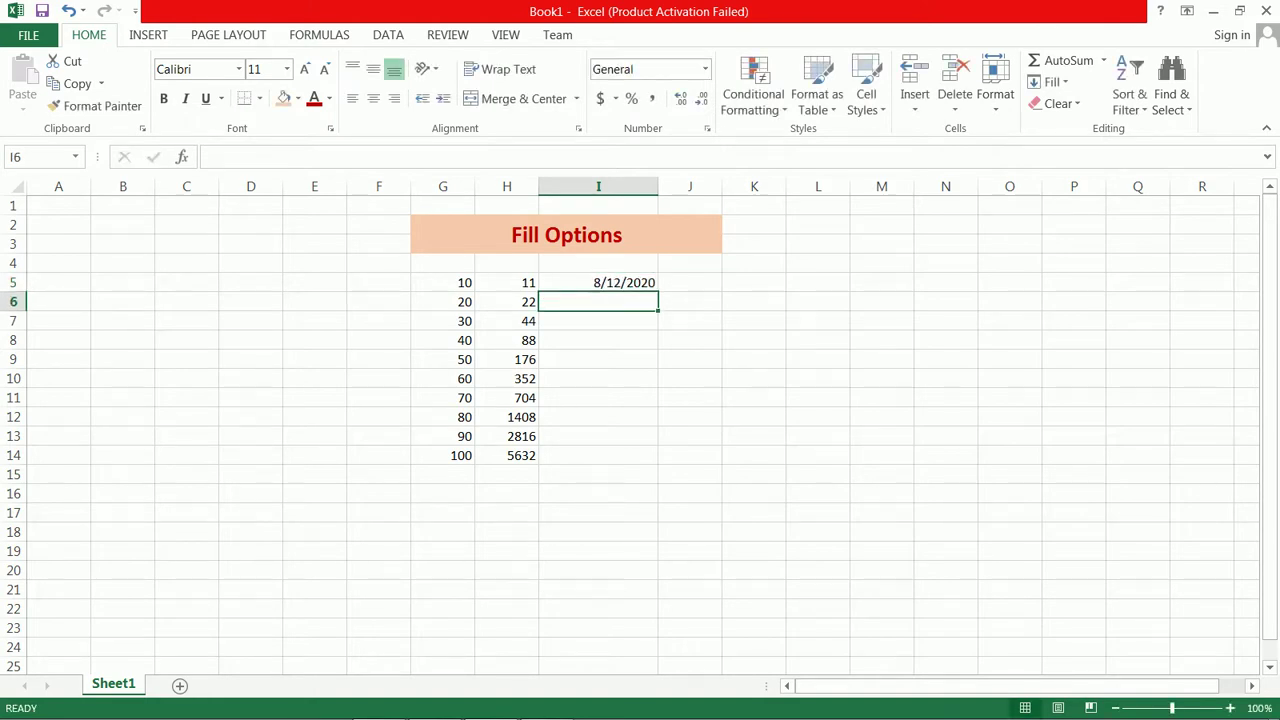
left_click_drag(603, 285, 624, 458)
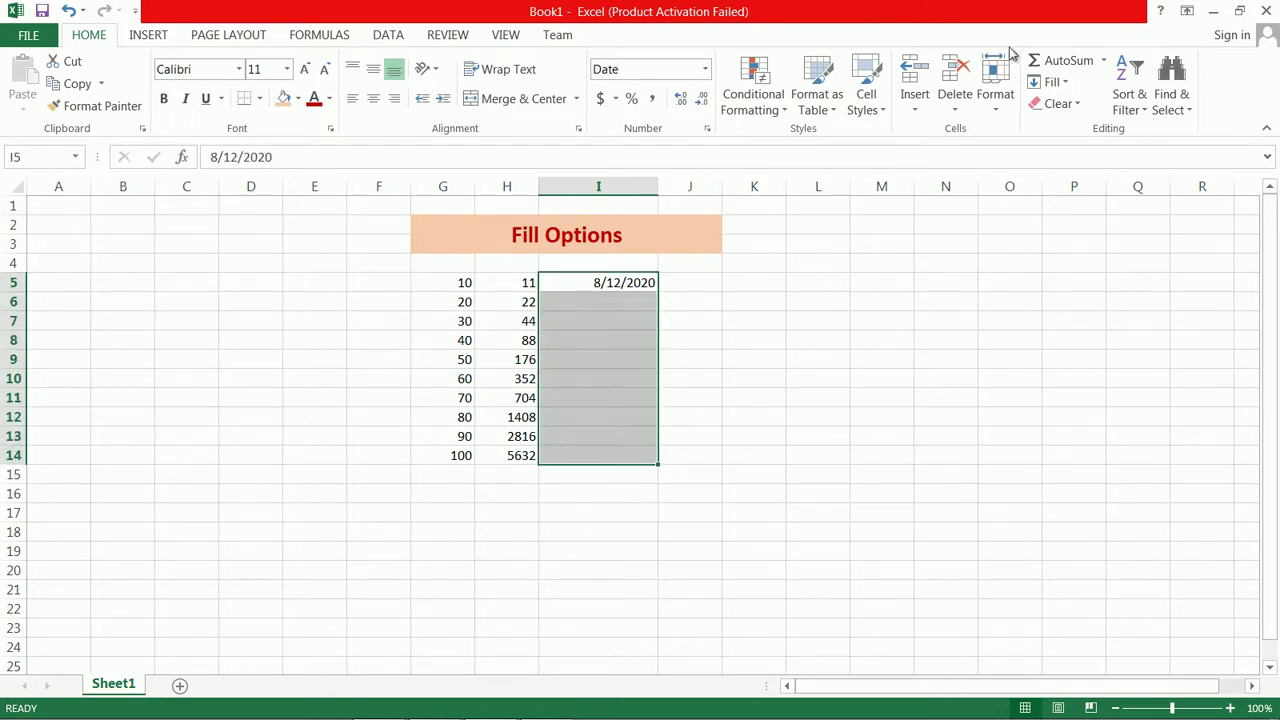
Fill I5:I14 with a Date series in Weekday units, ending 8/25/2020, and check it against the system calendar
left_click(1048, 82)
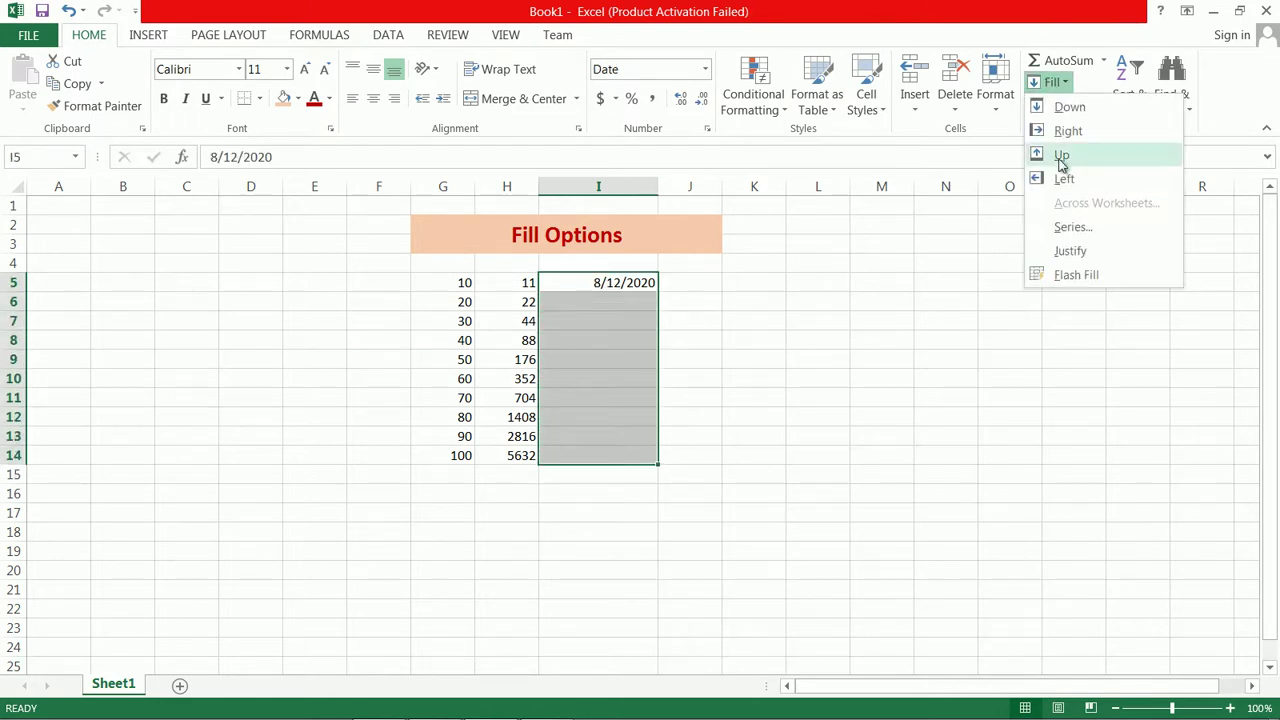
left_click(1073, 228)
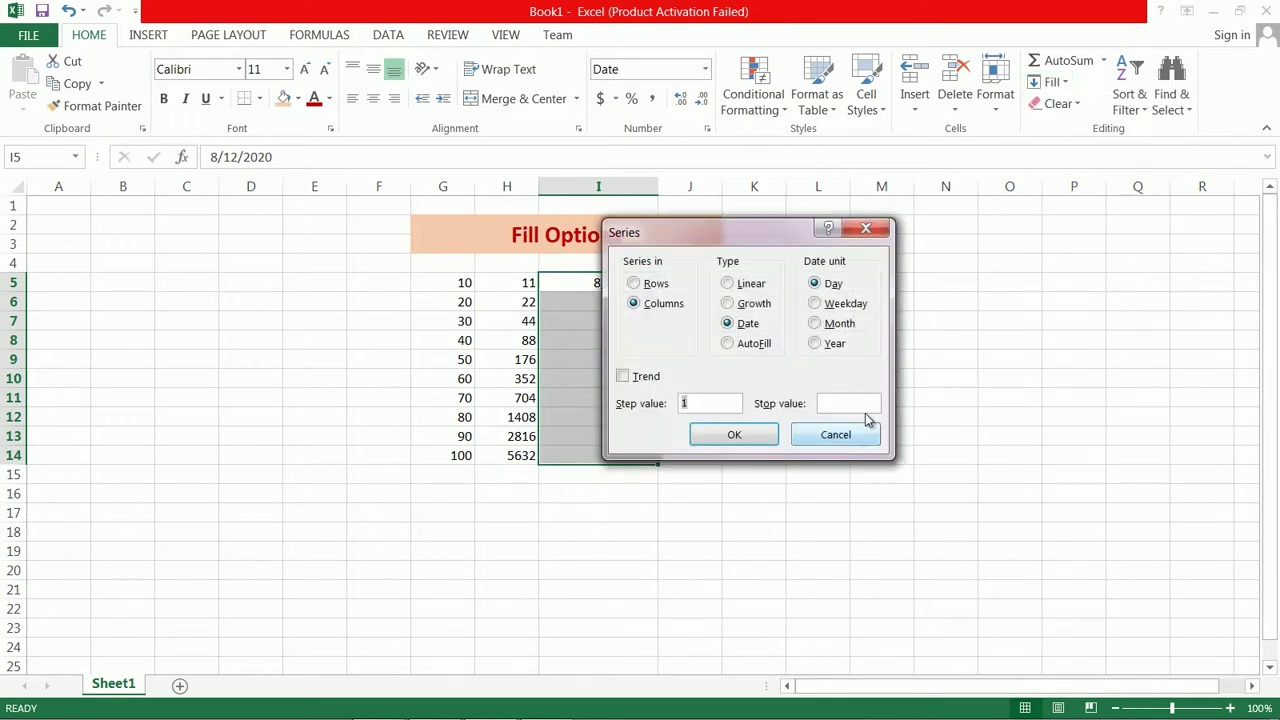
left_click(830, 285)
left_click_drag(720, 240, 893, 233)
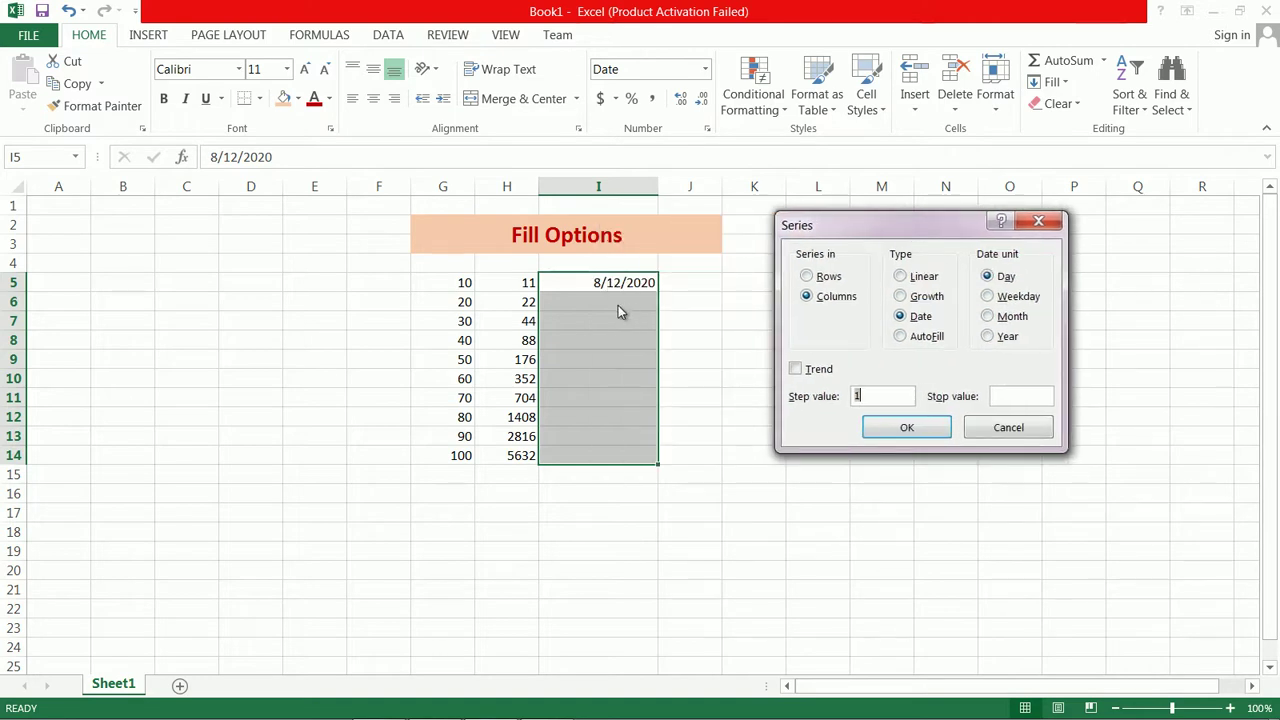
left_click(884, 431)
left_click(907, 430)
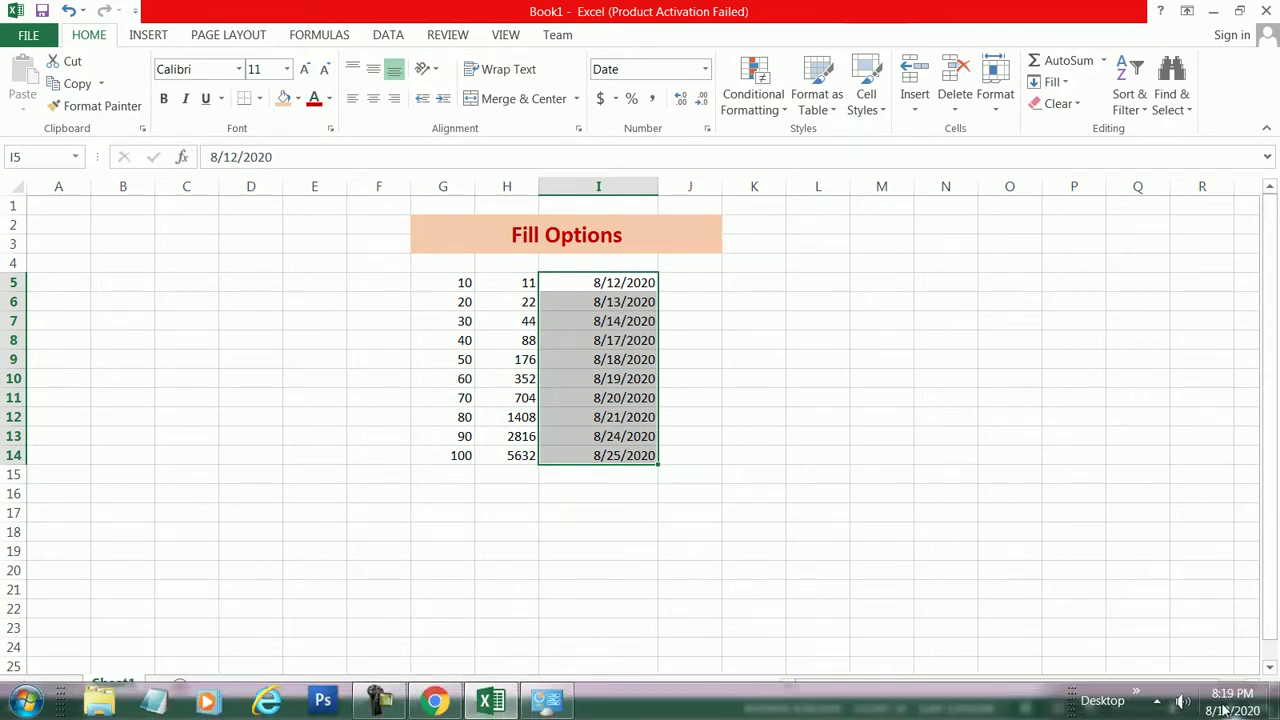
left_click(1222, 700)
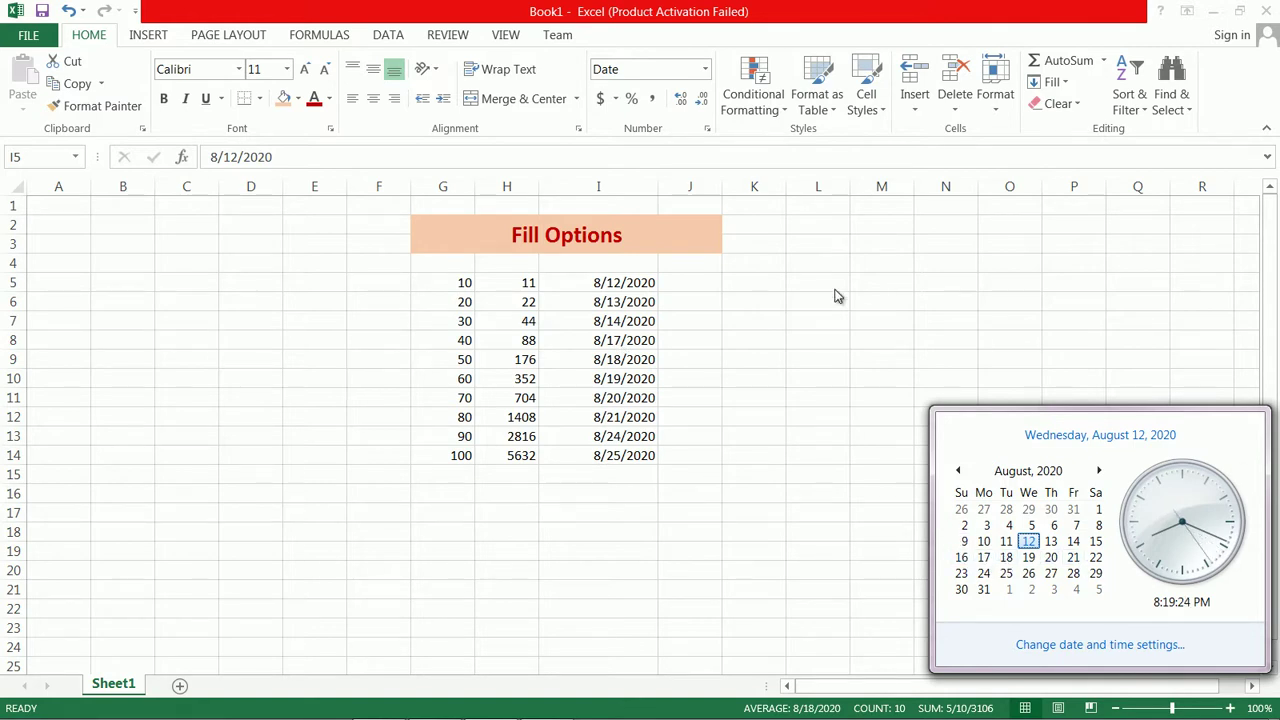
Close the calendar popup and undo the weekday date fill
left_click(695, 278)
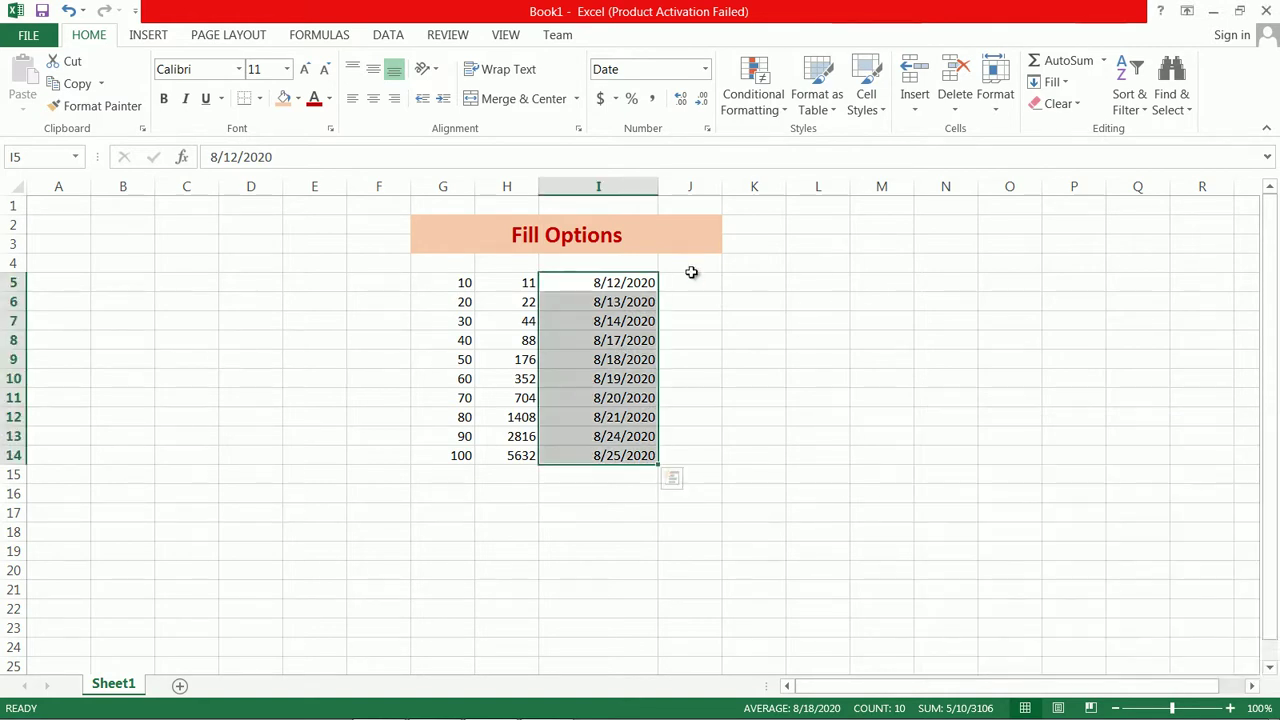
left_click(632, 282)
key("ctrl+z")
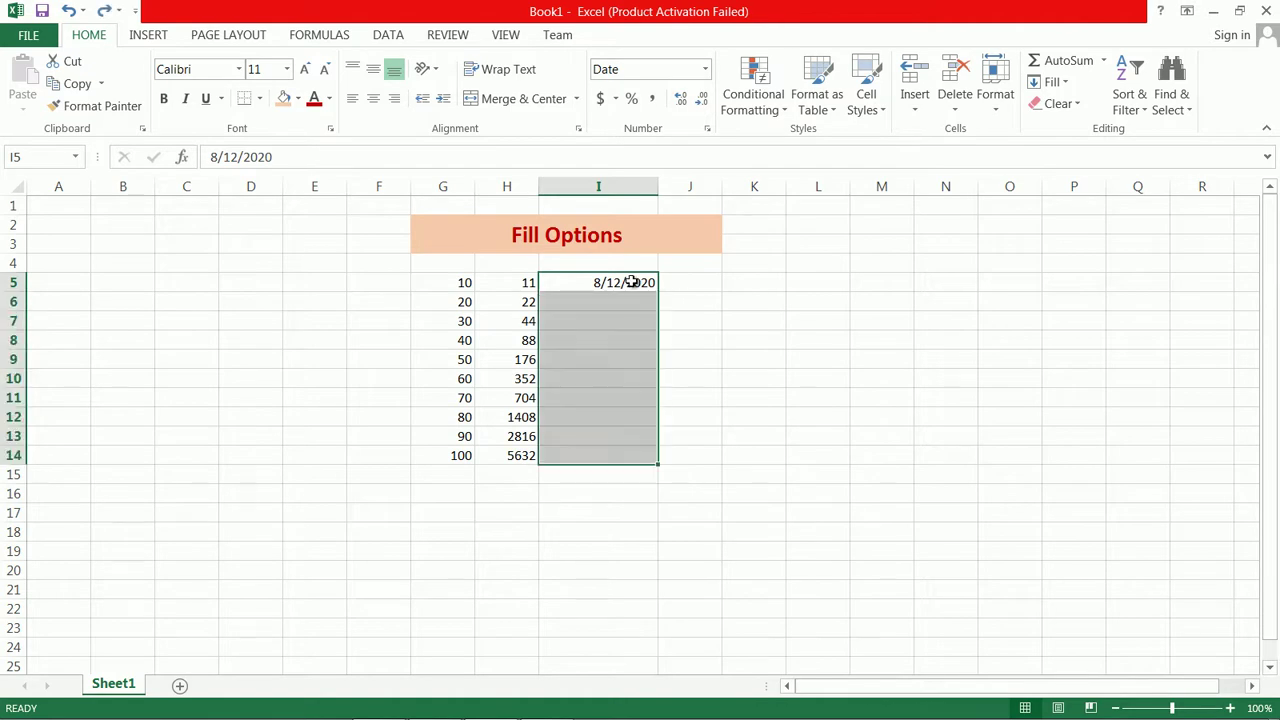
Fill I5:I14 with a monthly date series ending 5/12/2021
left_click(1058, 82)
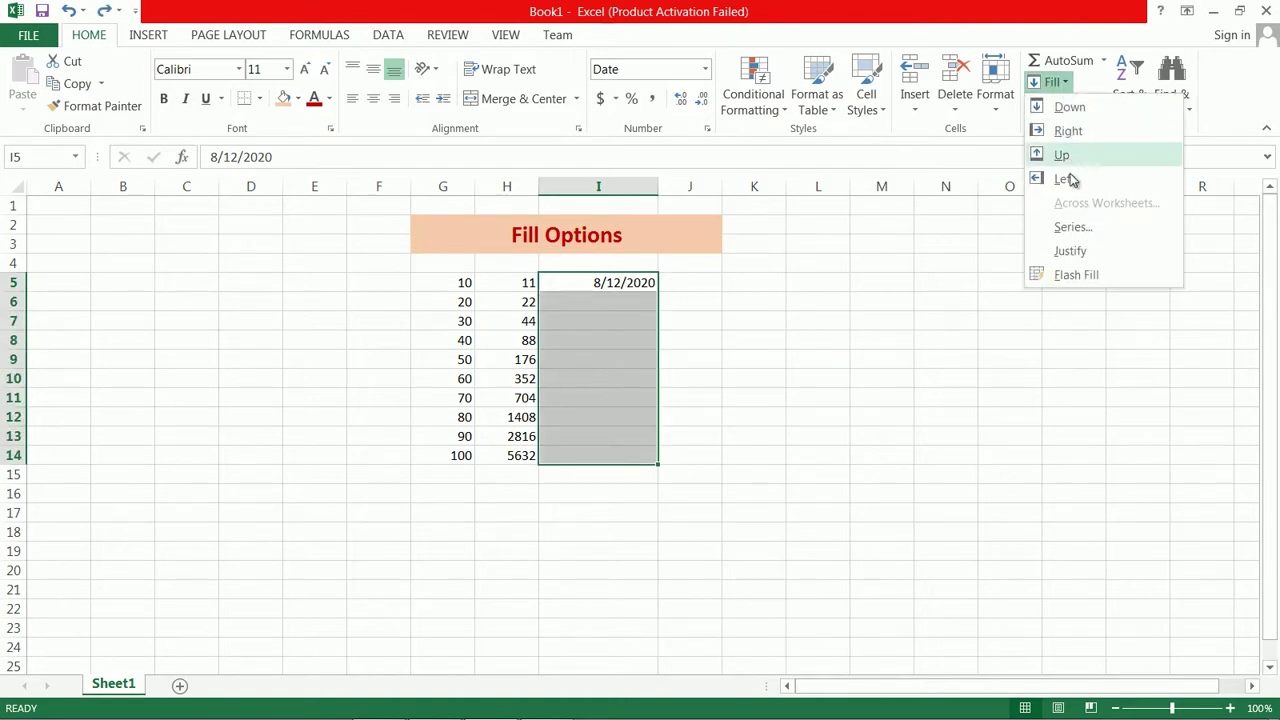
left_click(1075, 229)
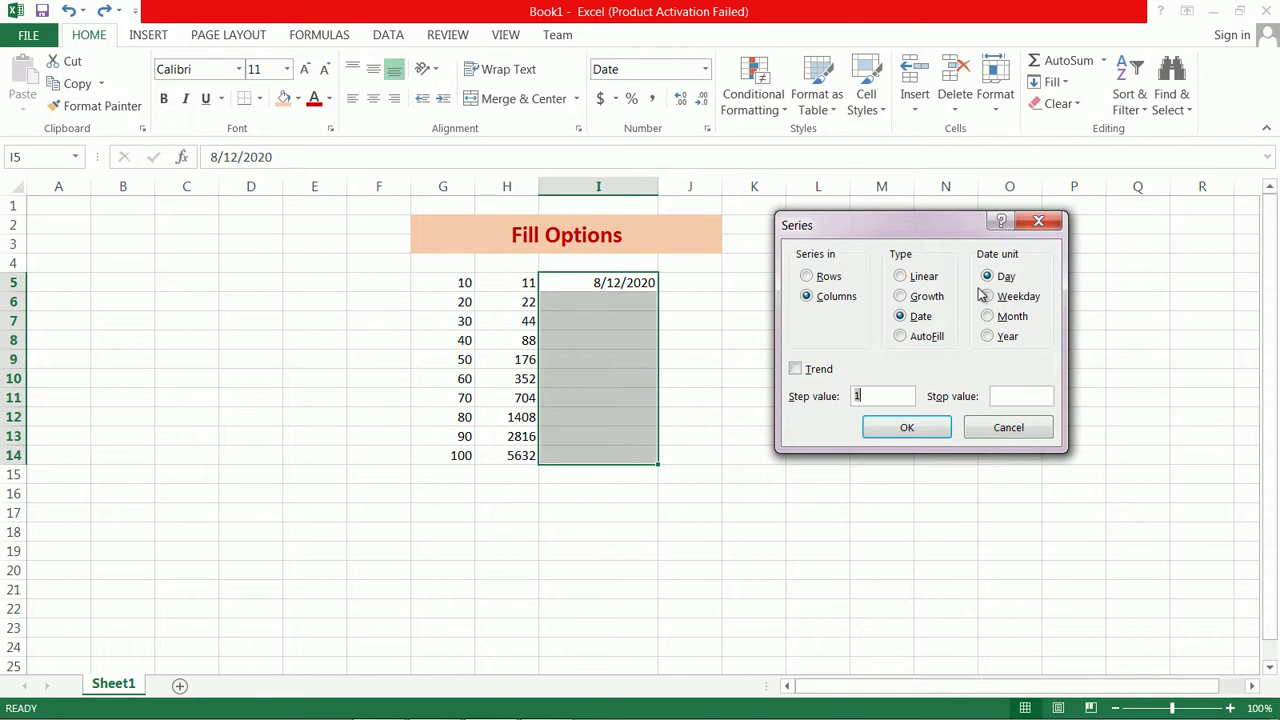
left_click(1013, 316)
left_click(898, 432)
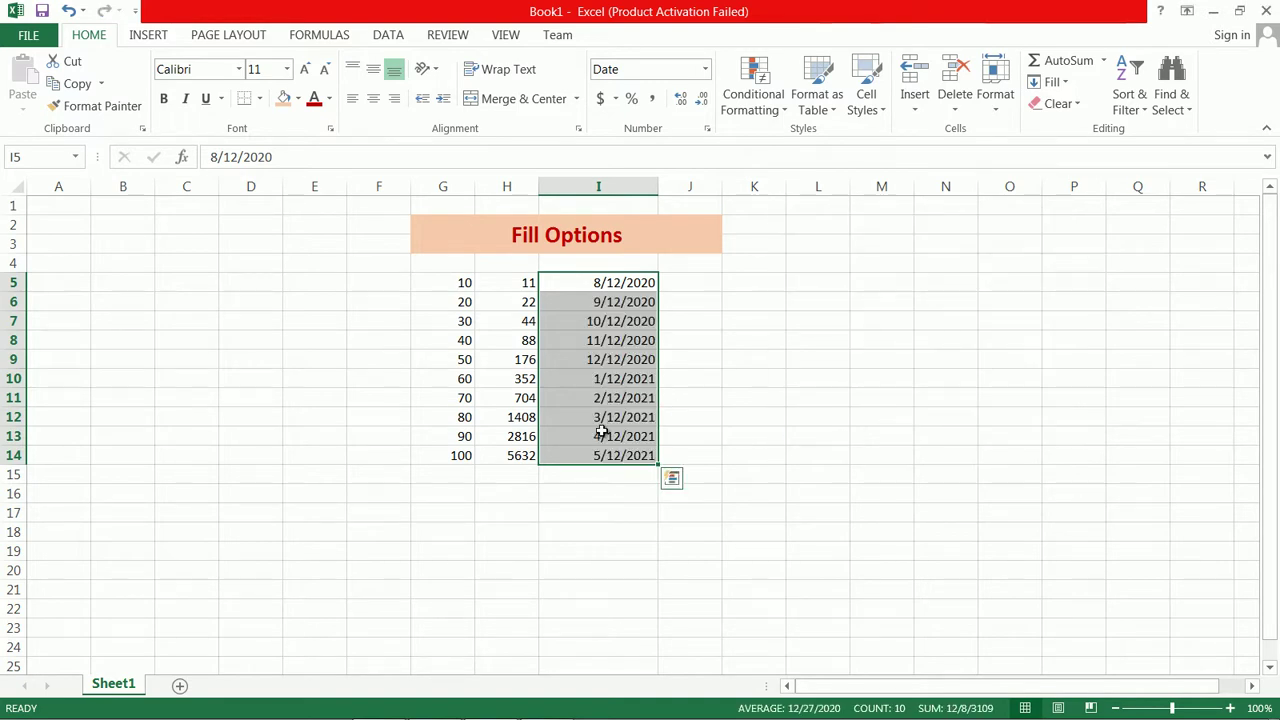
key("ctrl+z")
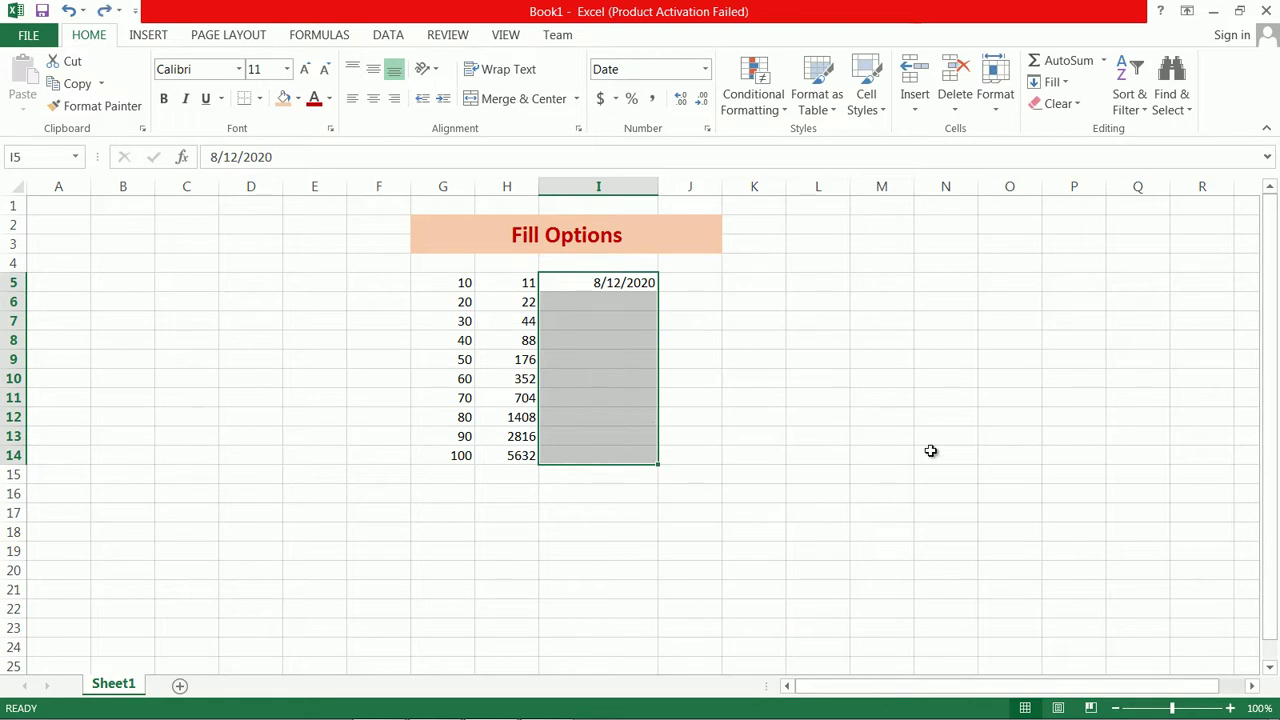
left_click(1052, 82)
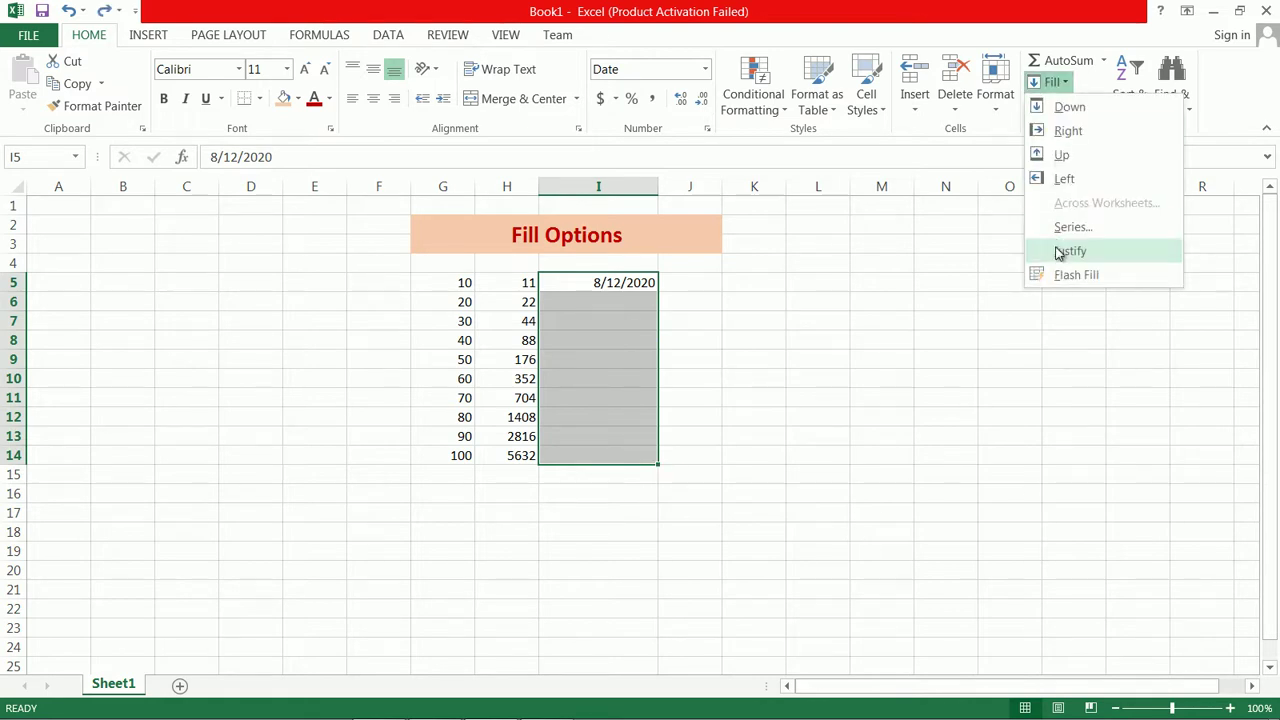
left_click(1060, 228)
left_click(1008, 338)
left_click(904, 428)
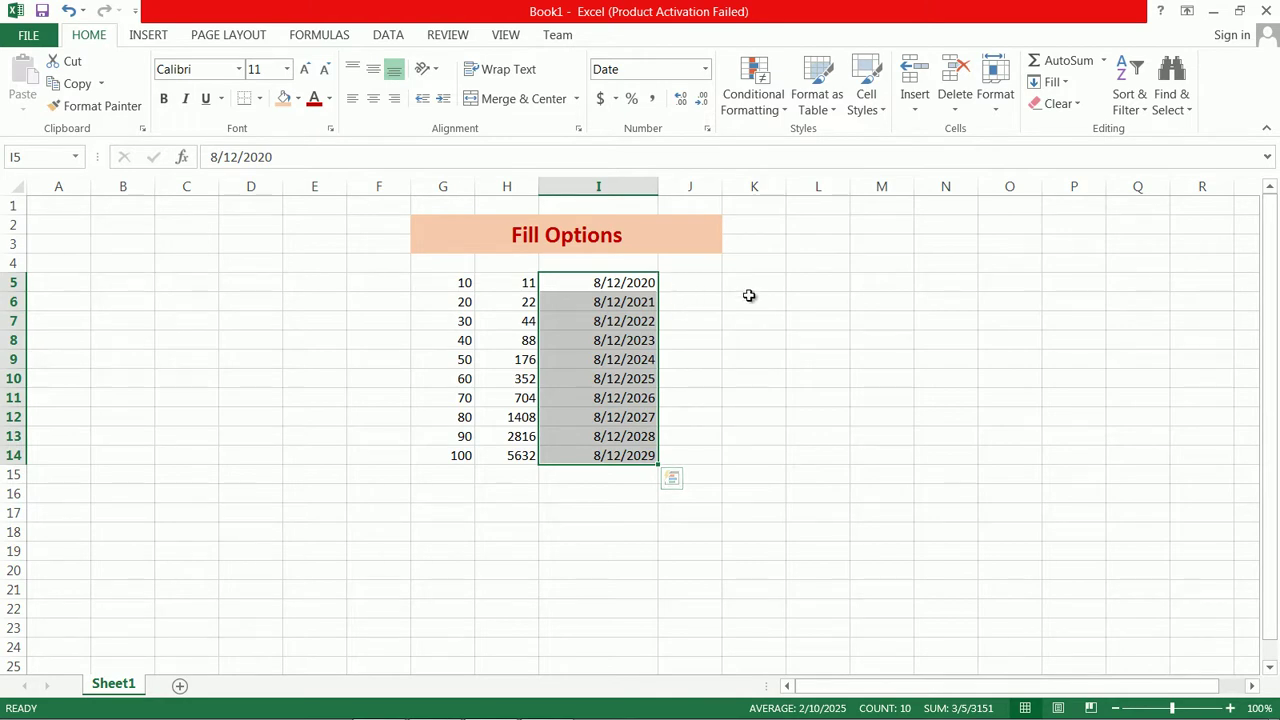
key("ctrl+z")
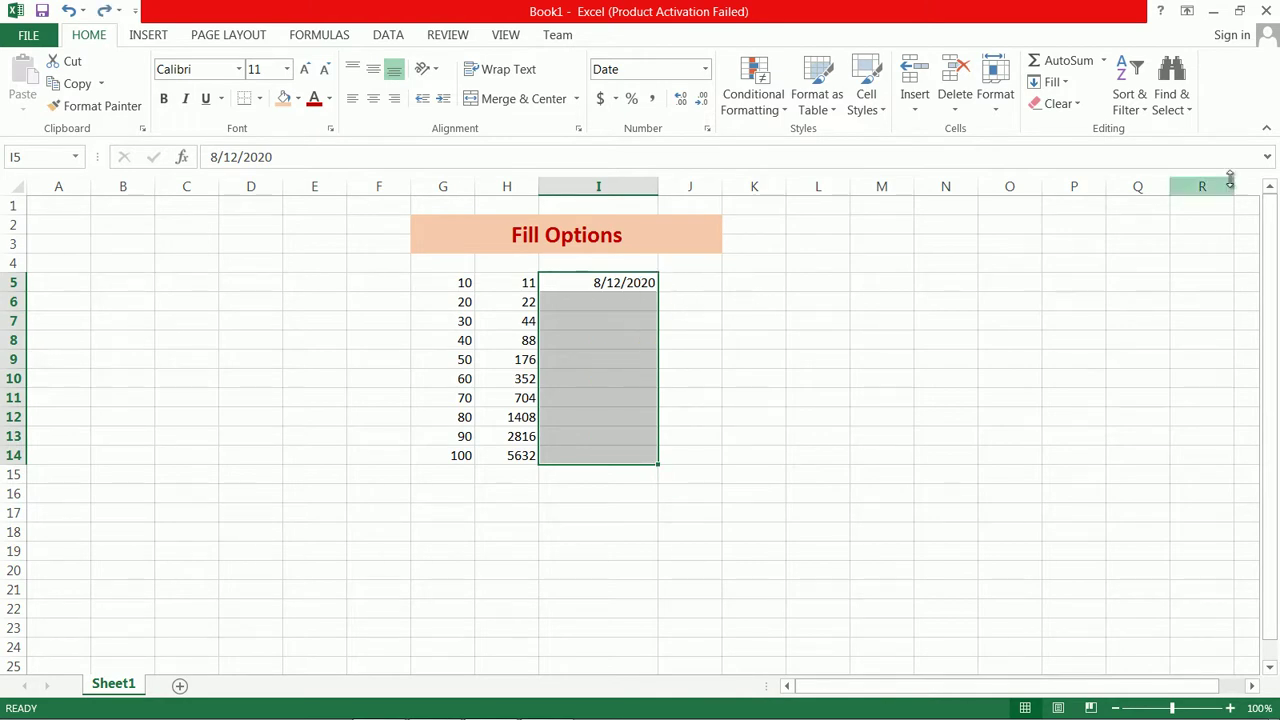
Refill I5:I14 with an AutoFill-type series giving daily dates 8/12/2020 to 8/21/2020
left_click(1060, 82)
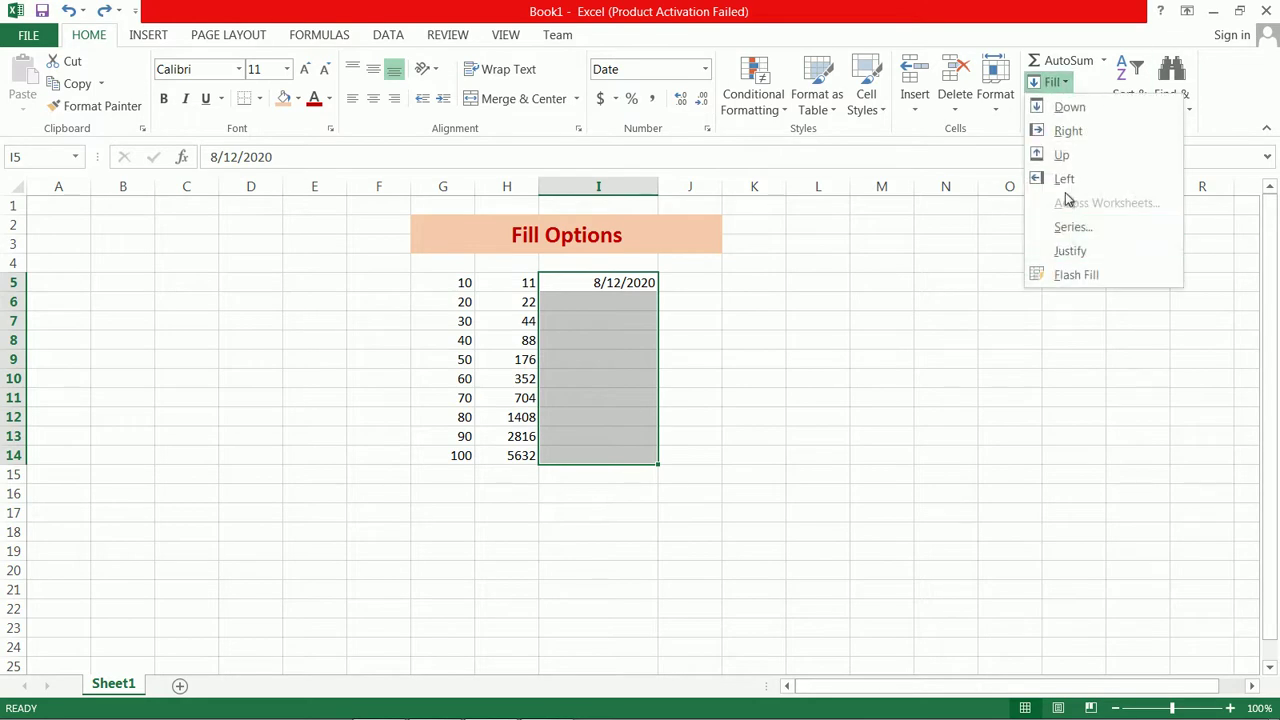
left_click(1068, 228)
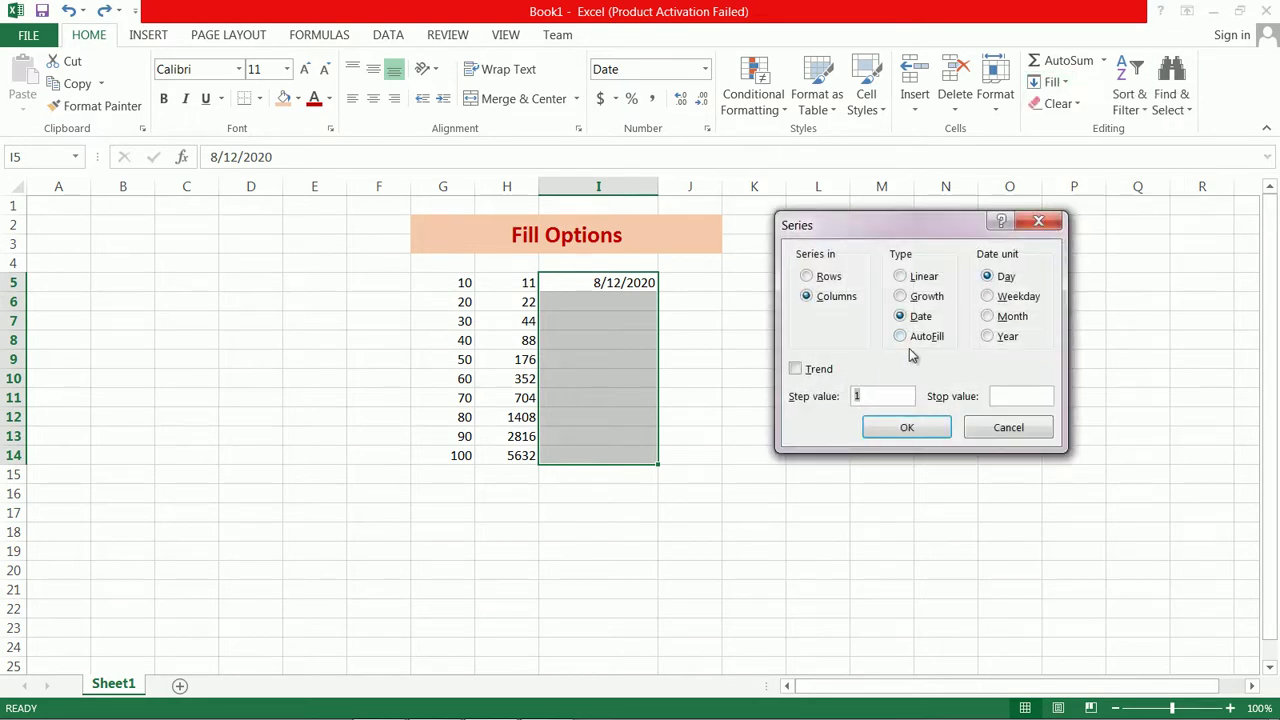
left_click(917, 337)
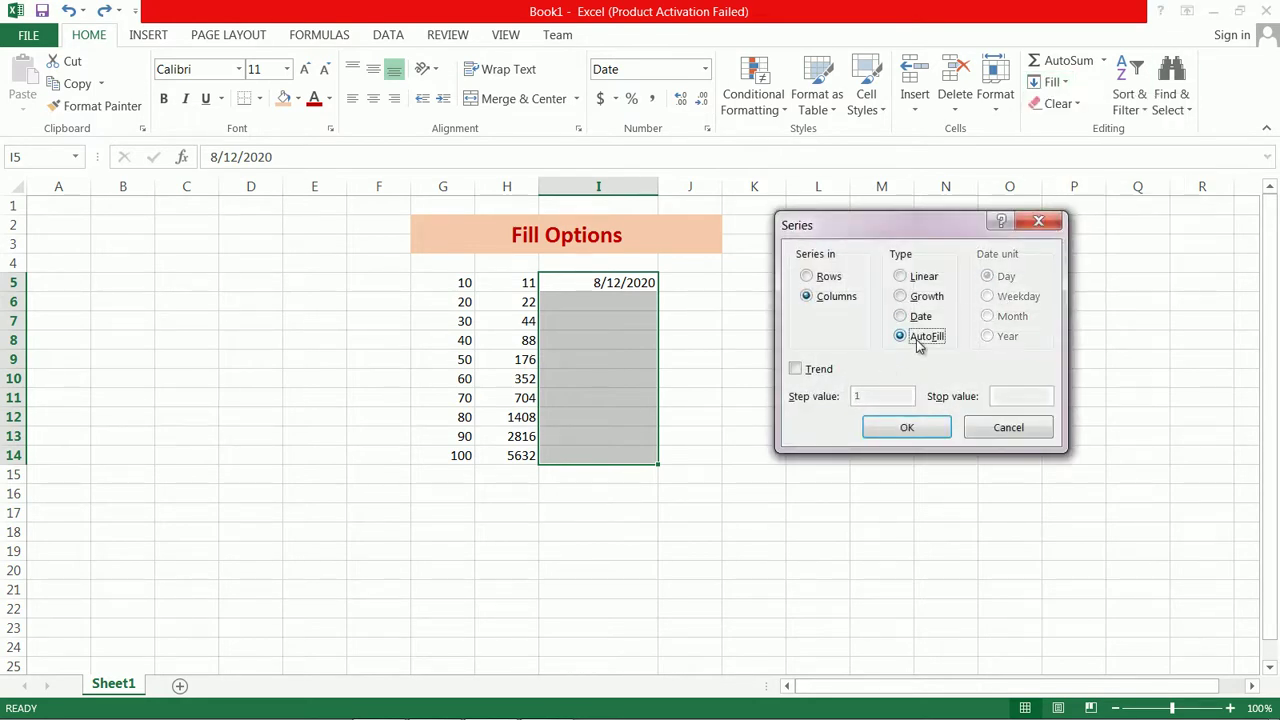
left_click(905, 430)
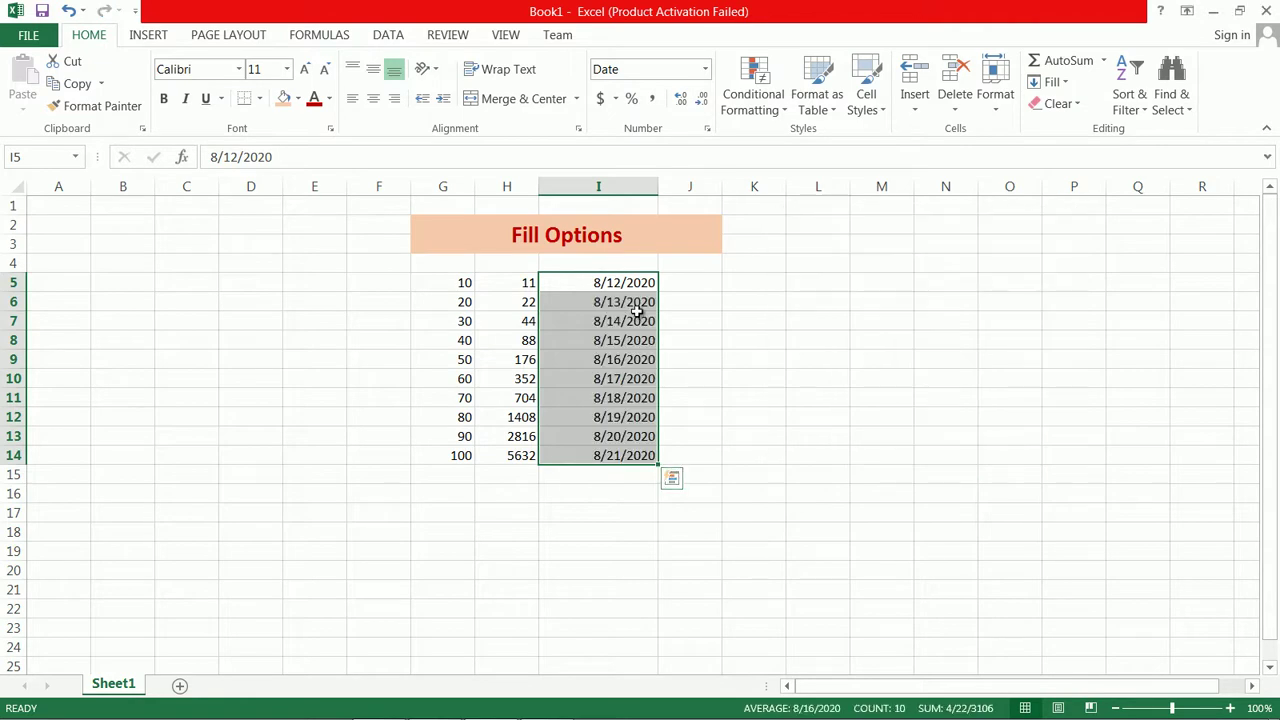
key("Escape")
Enter the sentence 'This is option of filling cells' in cell K5
left_click(700, 287)
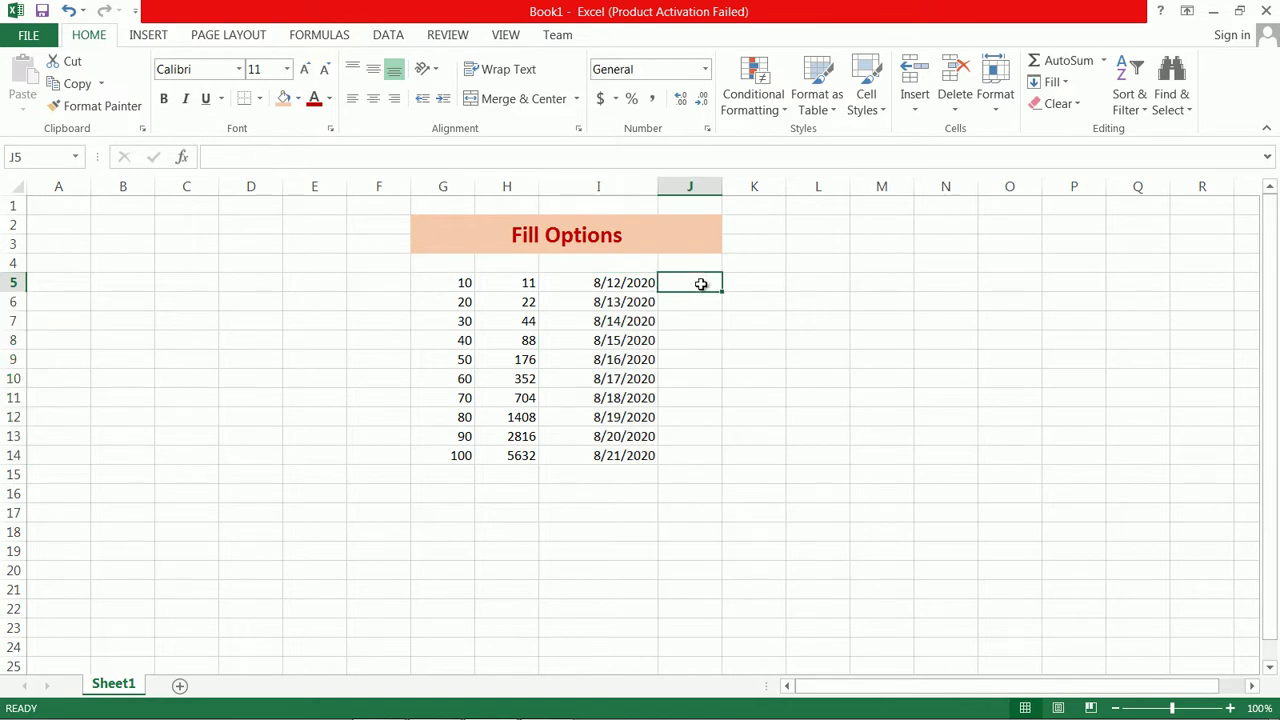
left_click(754, 283)
left_click(705, 283)
left_click(770, 278)
left_click(1052, 82)
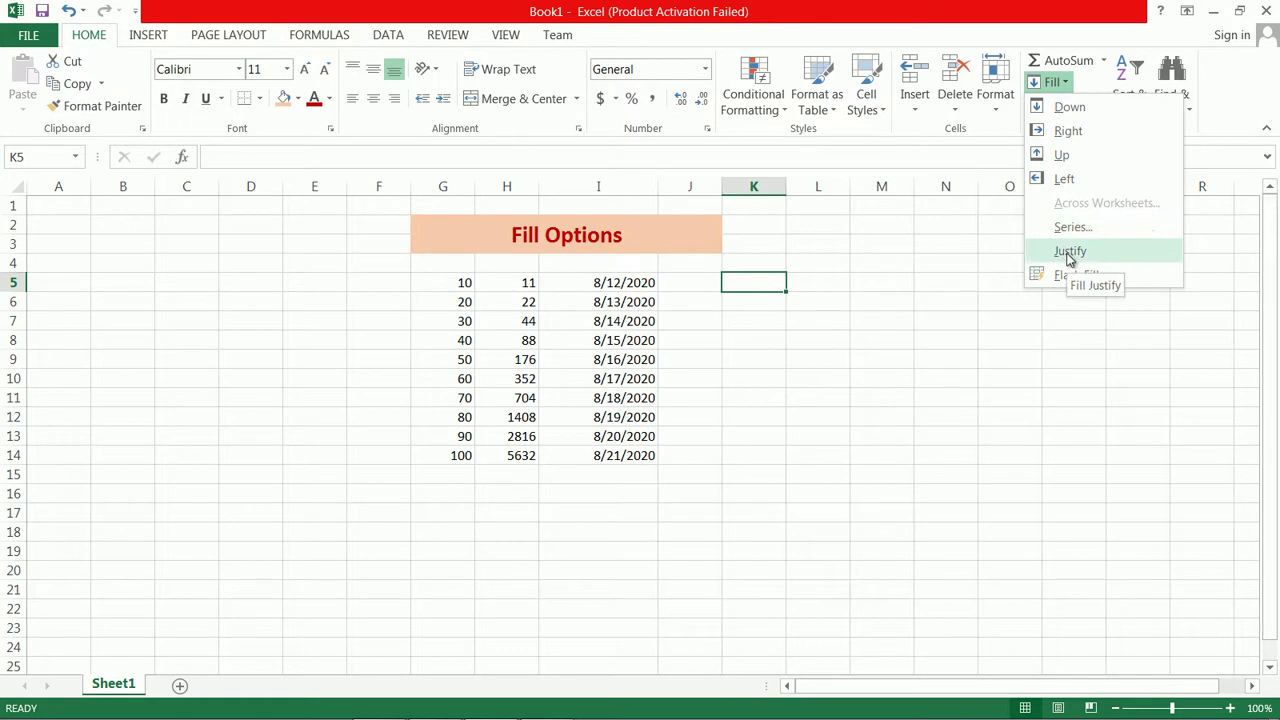
left_click(789, 347)
left_click(788, 283)
left_click(777, 283)
type("This is opt")
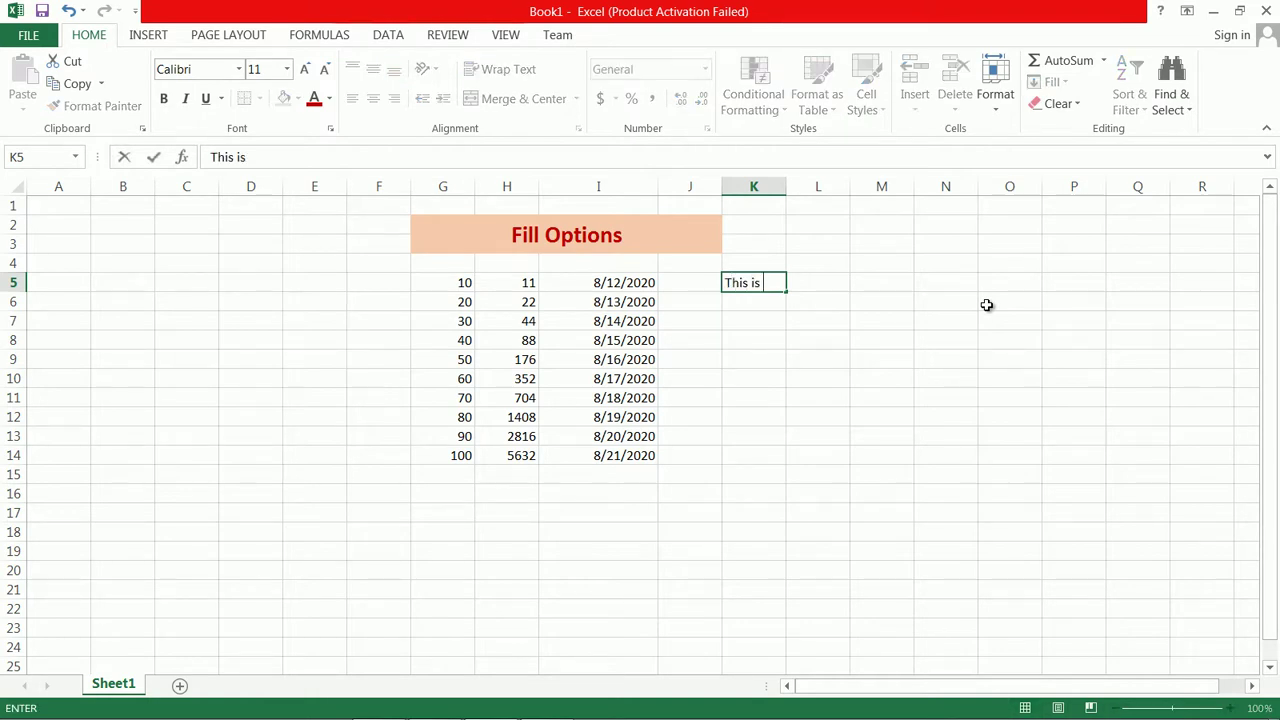
type("ion of filling cells")
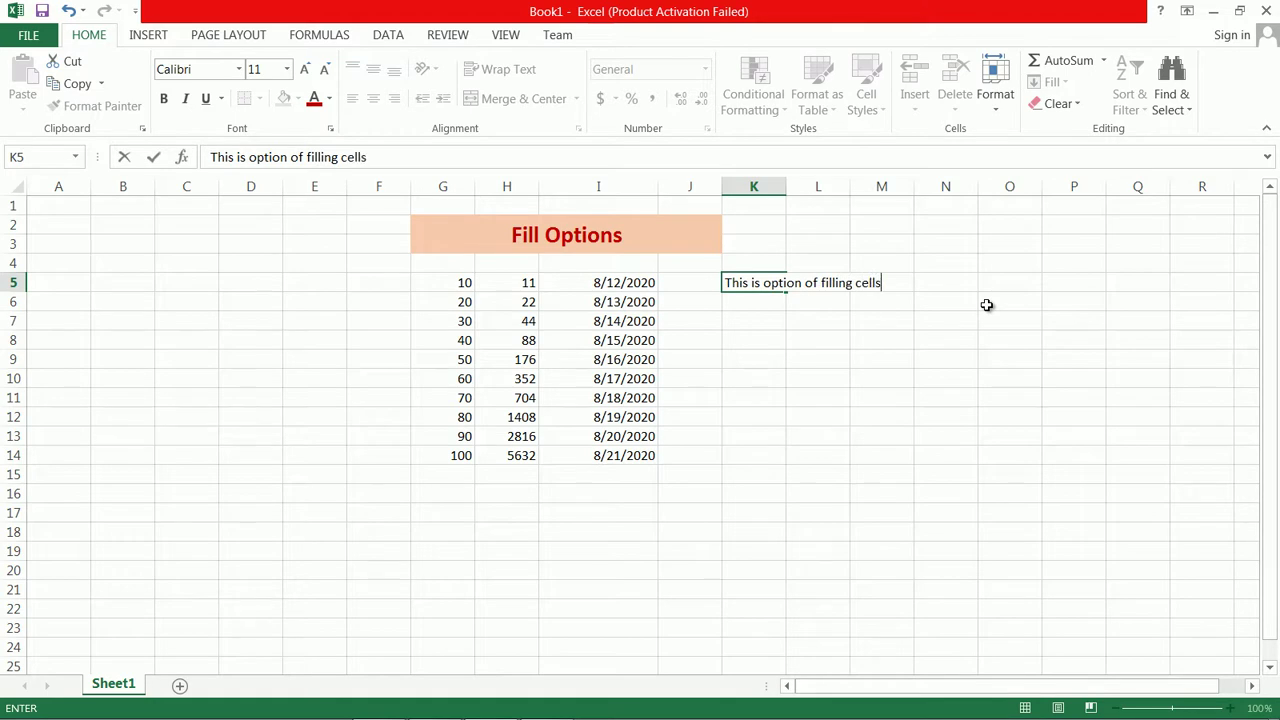
key("Return")
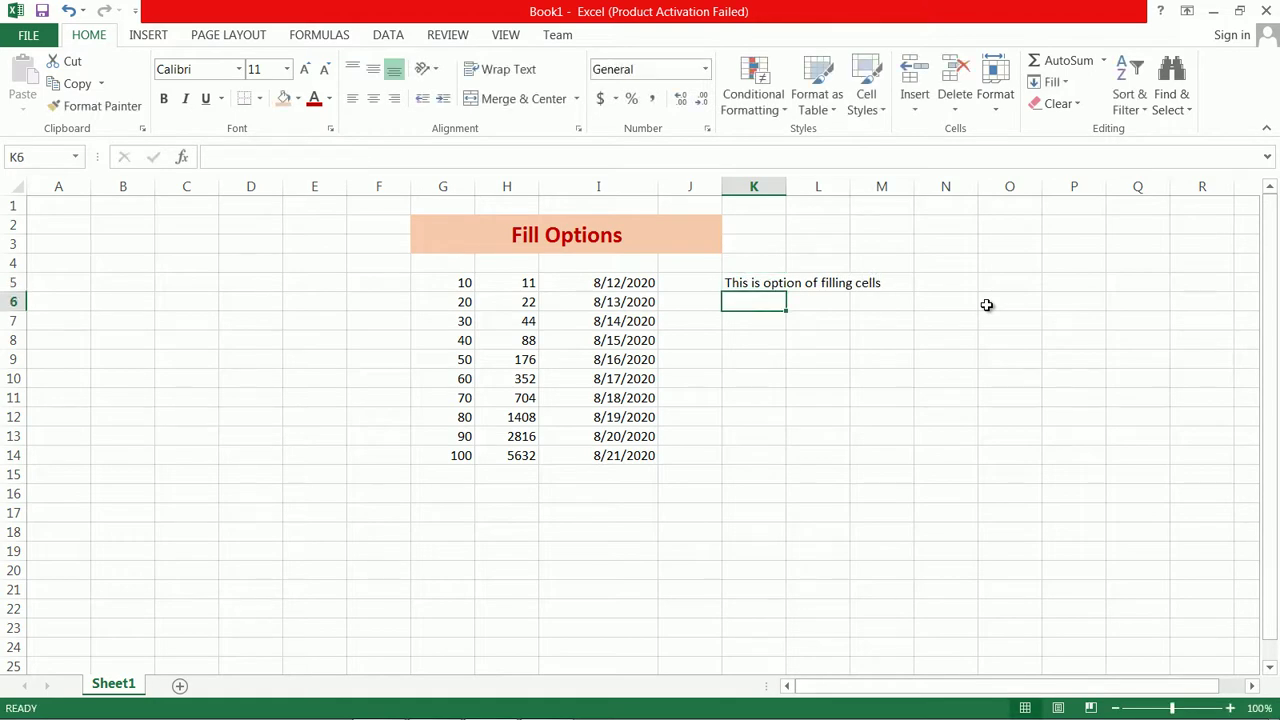
Justify the K5 sentence into 'This is', 'option of' and 'filling cells' in K5:K7
left_click(772, 283)
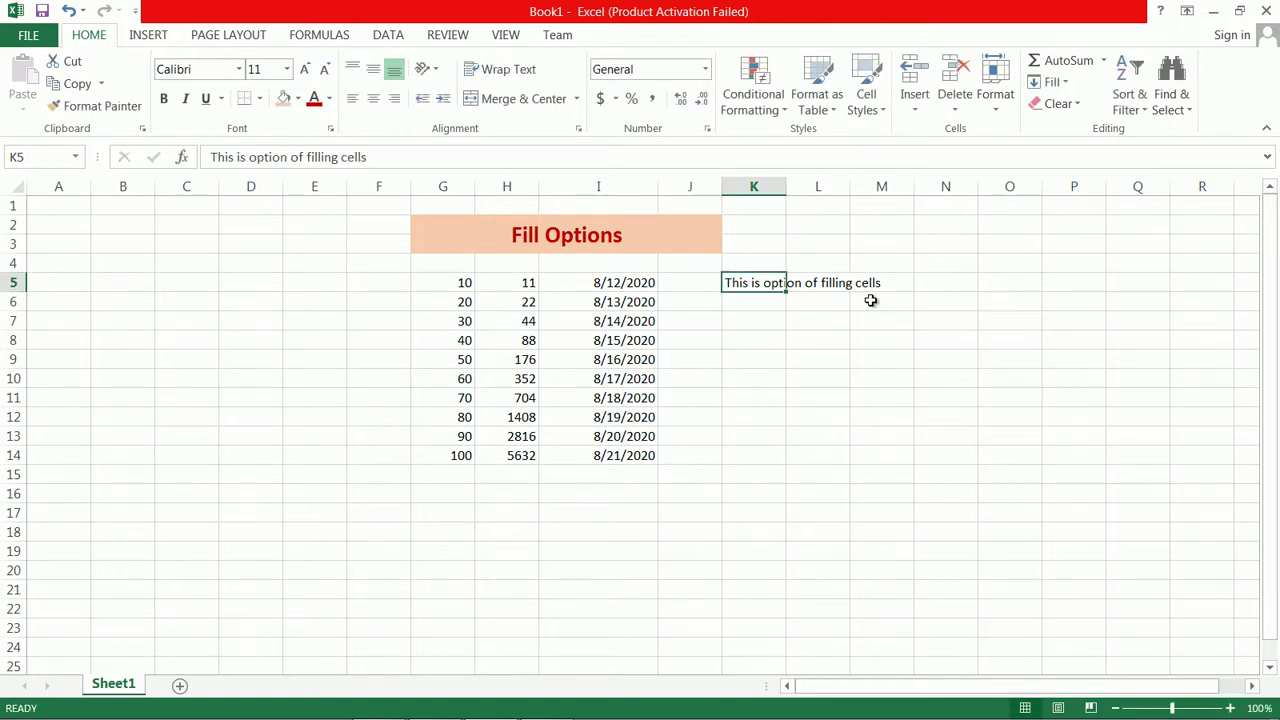
left_click(1065, 84)
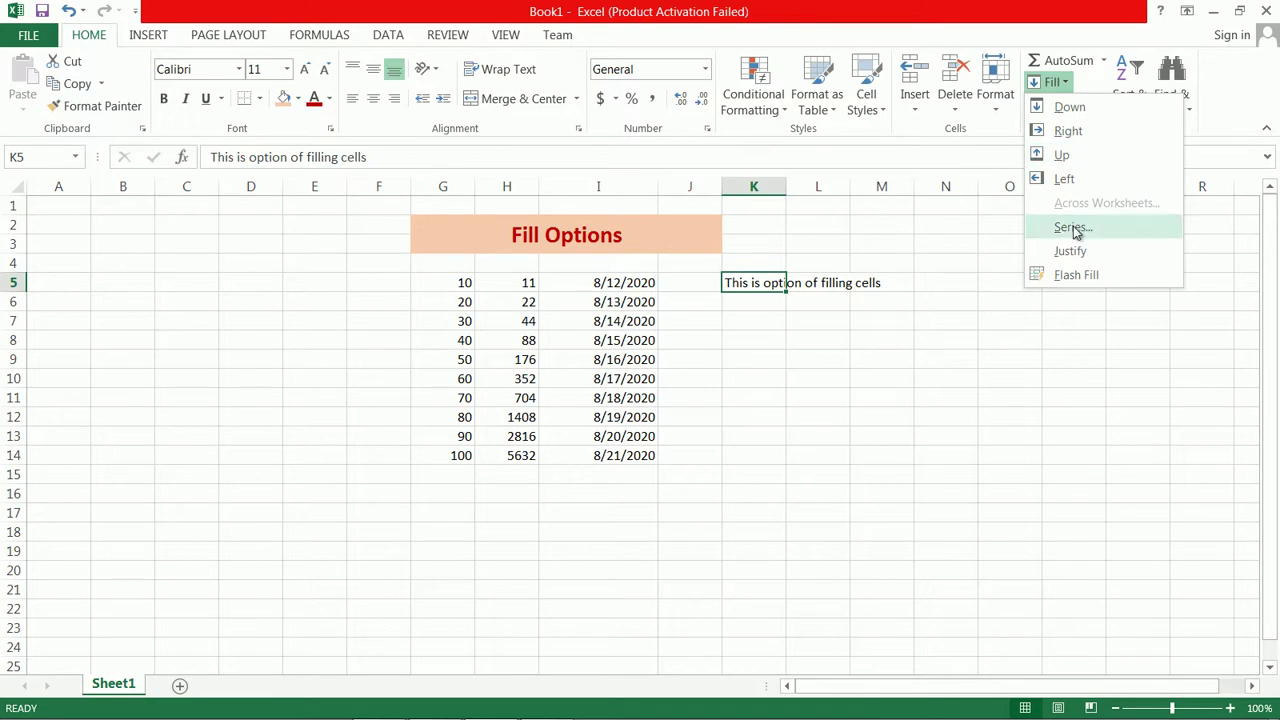
left_click(1079, 259)
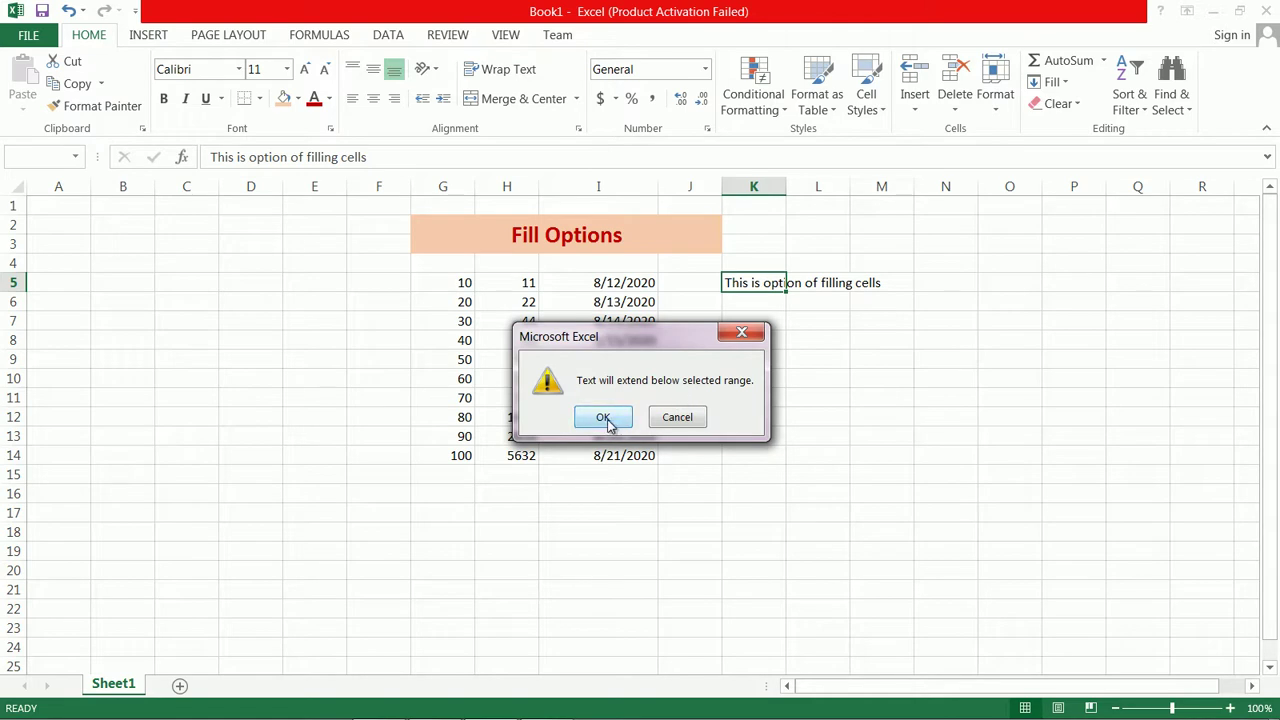
left_click(604, 418)
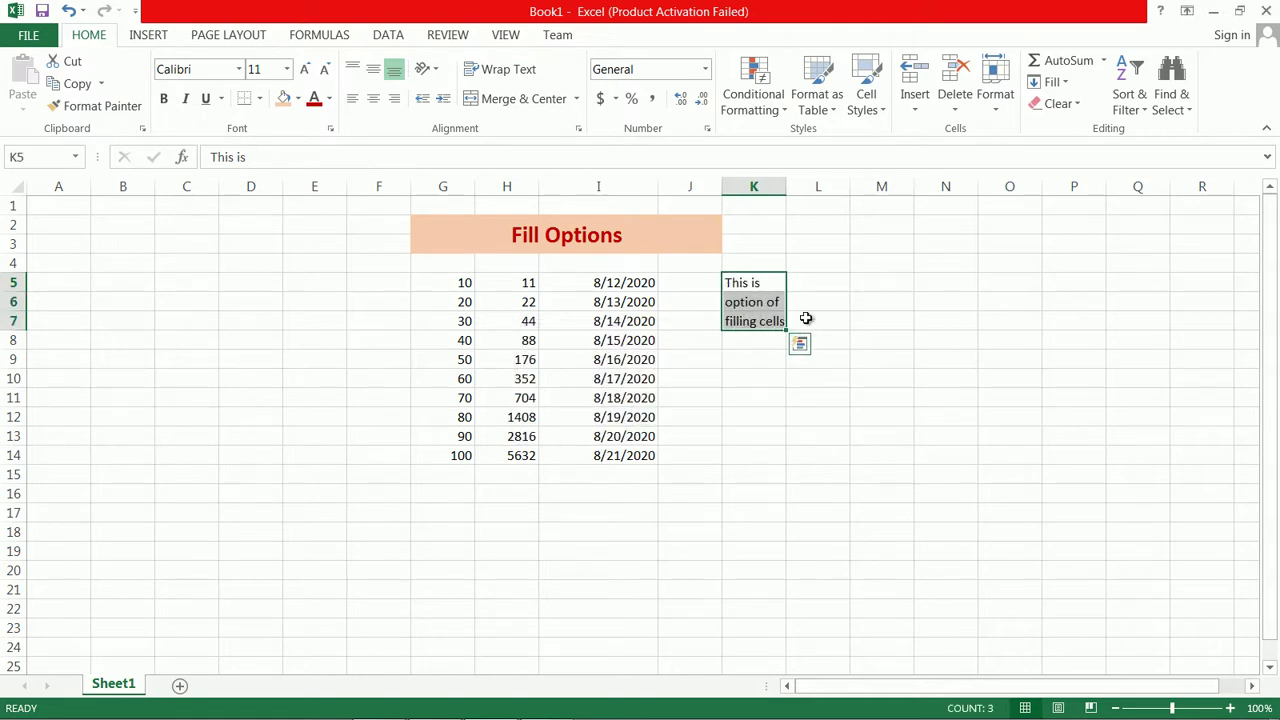
Undo the three-line sentence split in column K
left_click(814, 283)
left_click(749, 283)
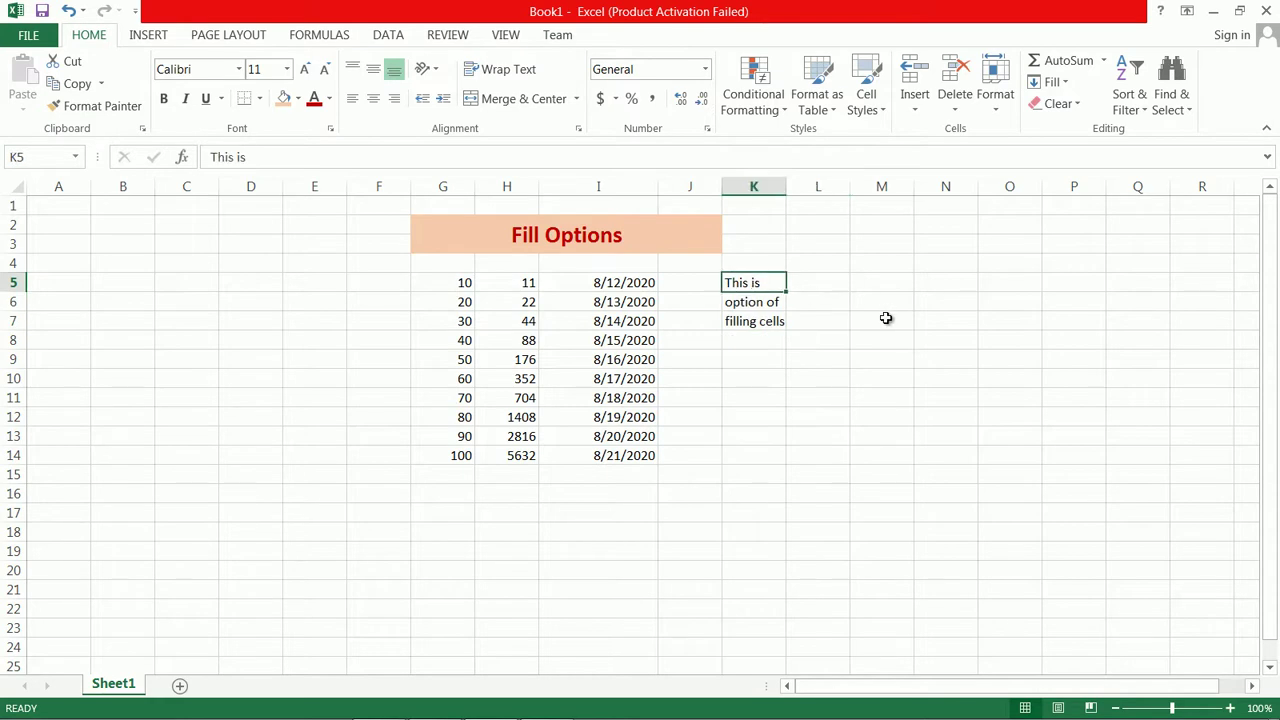
key("ctrl+z")
Try justifying across K5:L5, then resize column K to width 10.78
left_click(814, 323)
left_click_drag(740, 285, 929, 282)
left_click(1052, 82)
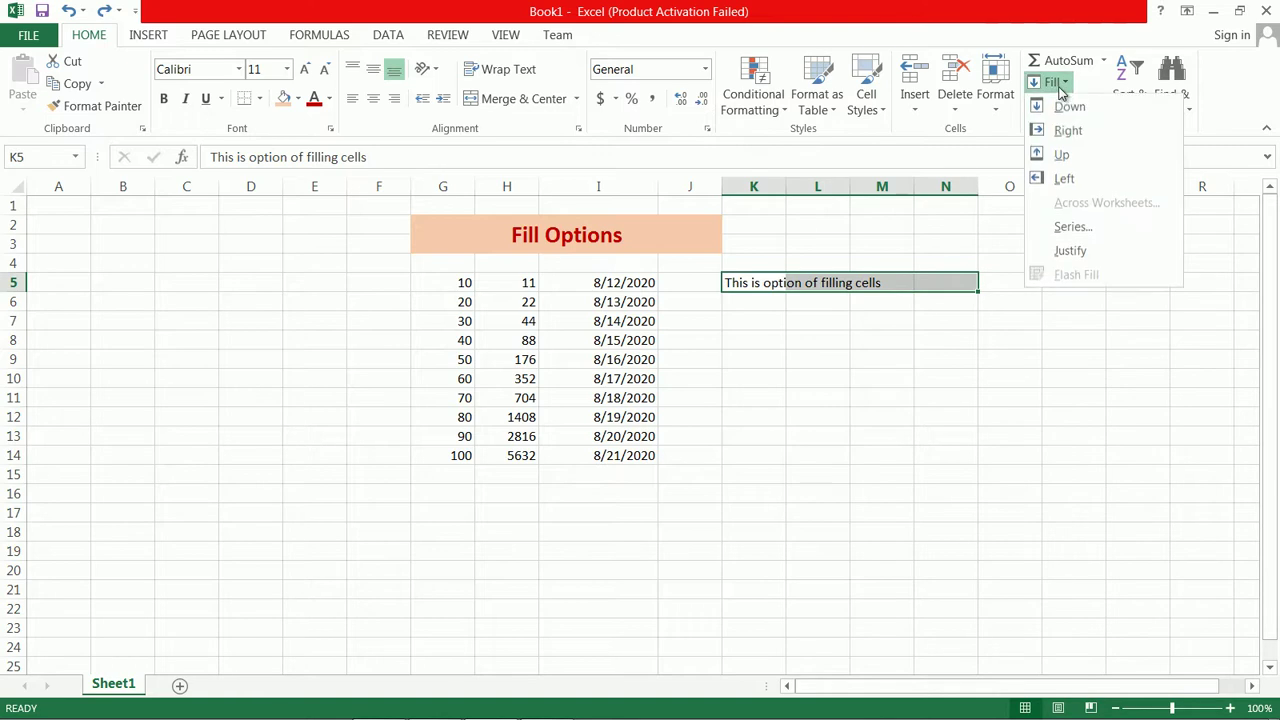
left_click(1068, 251)
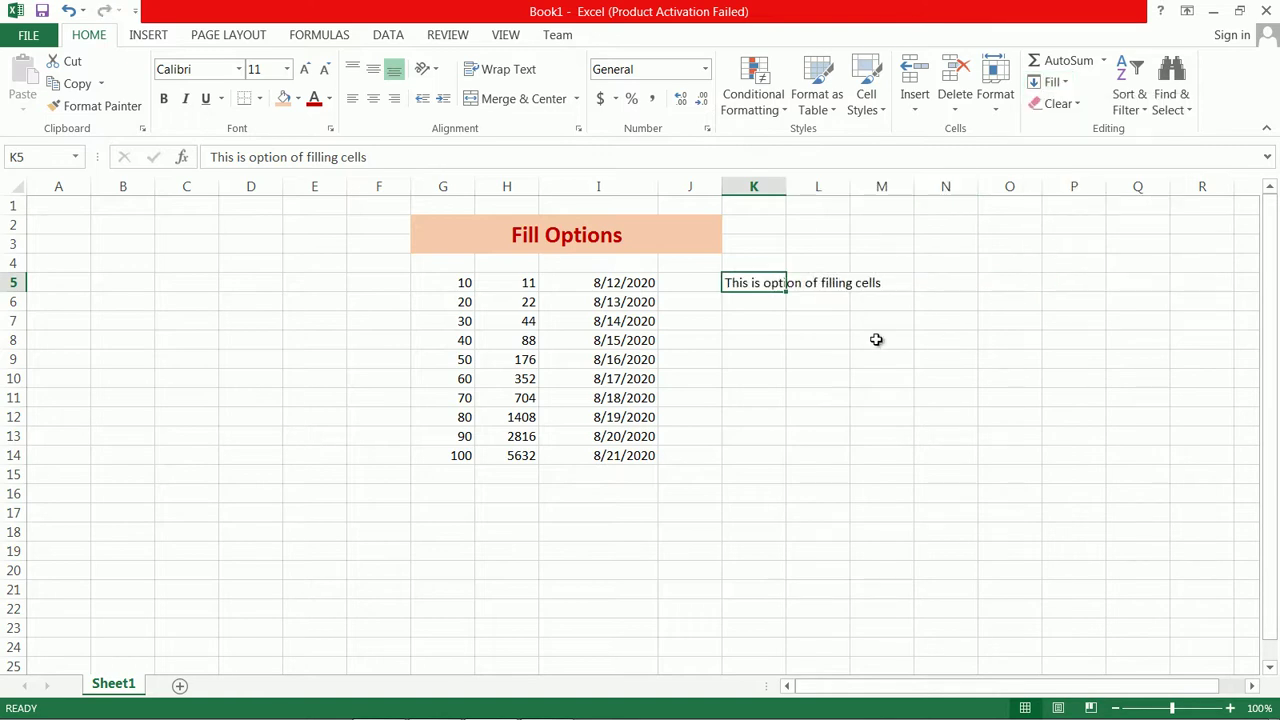
left_click(817, 340)
left_click_drag(786, 186, 862, 188)
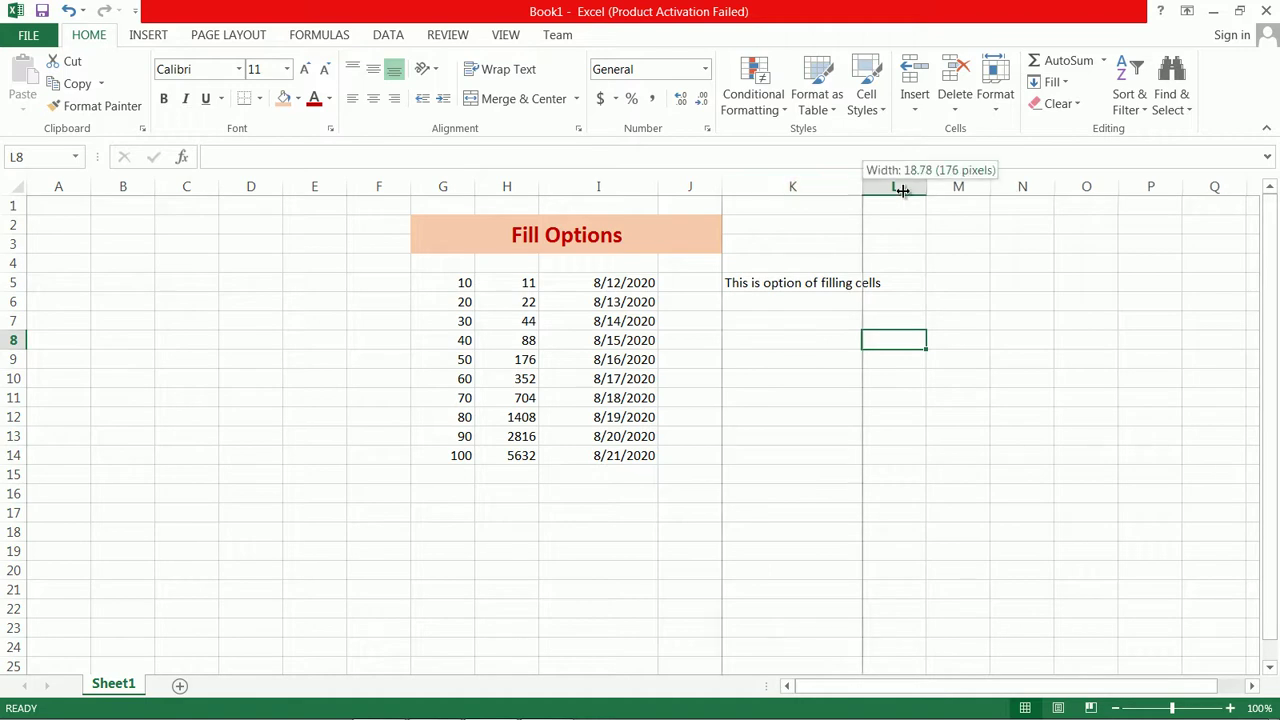
left_click_drag(862, 191, 906, 188)
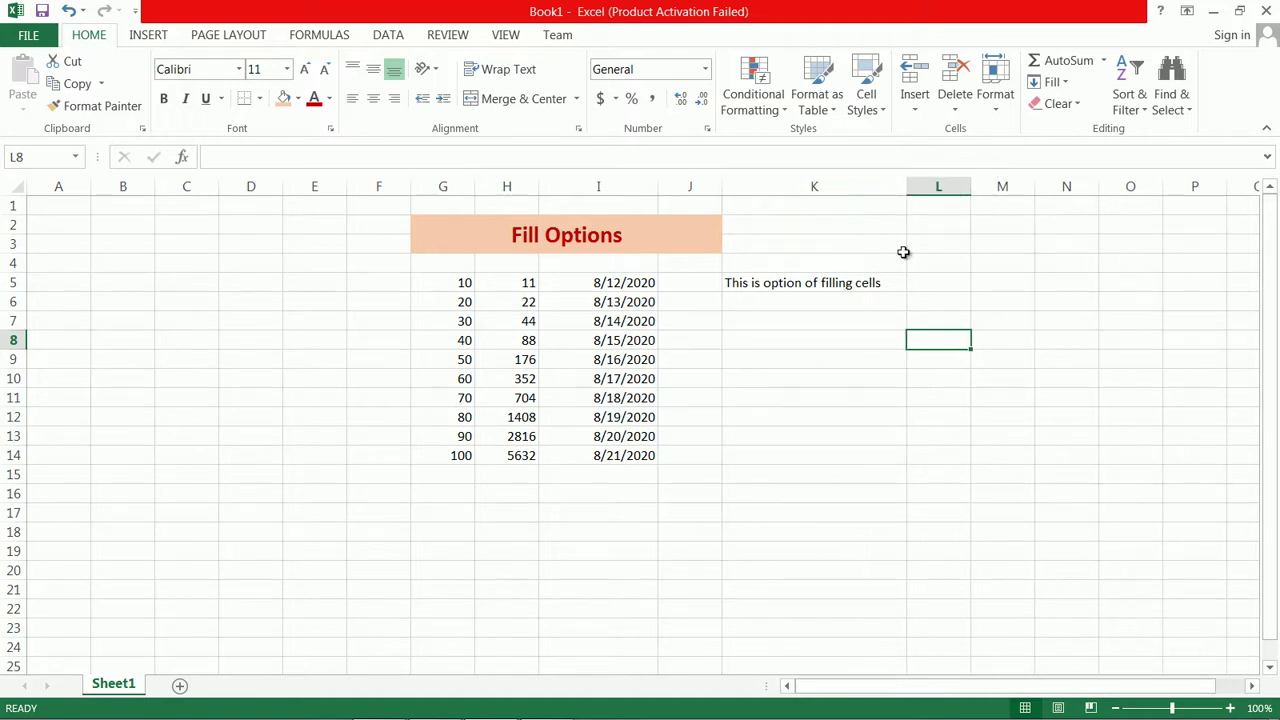
left_click_drag(843, 283, 843, 318)
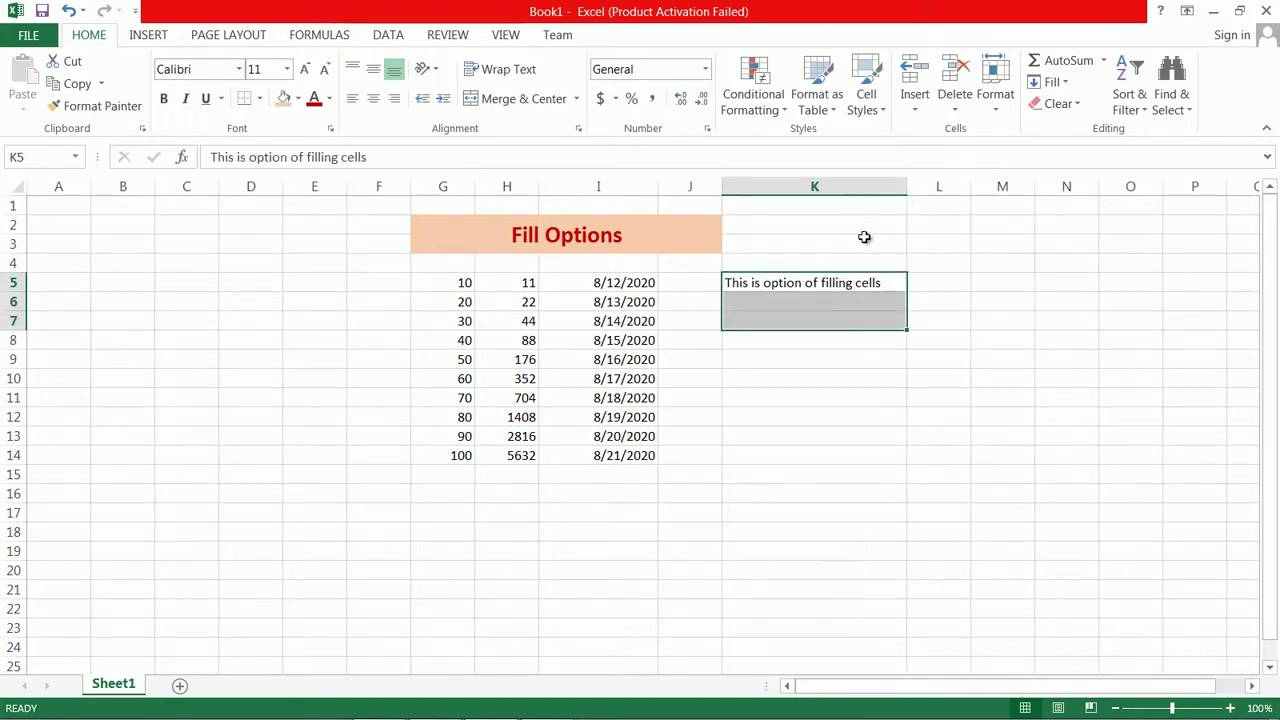
left_click_drag(906, 186, 803, 205)
Justify the sentence across K5:K6 as 'This is option' and 'of filling cells'
left_click_drag(764, 282, 763, 299)
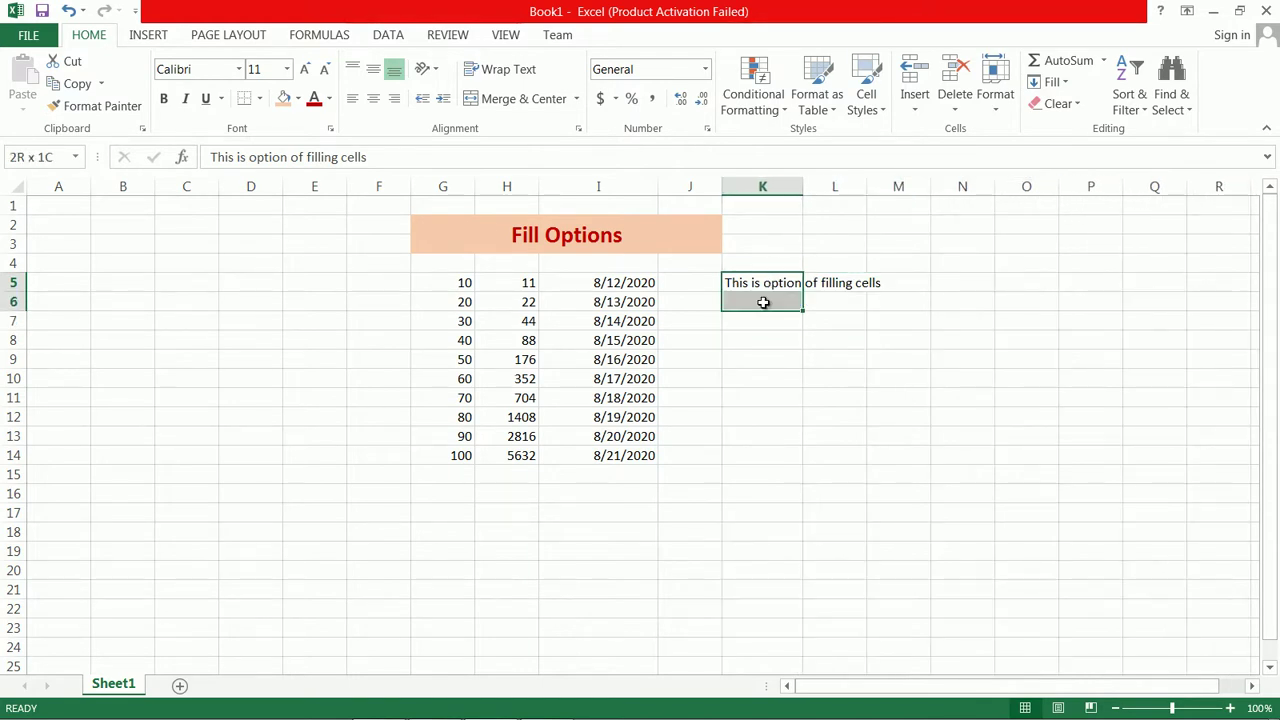
left_click(1054, 82)
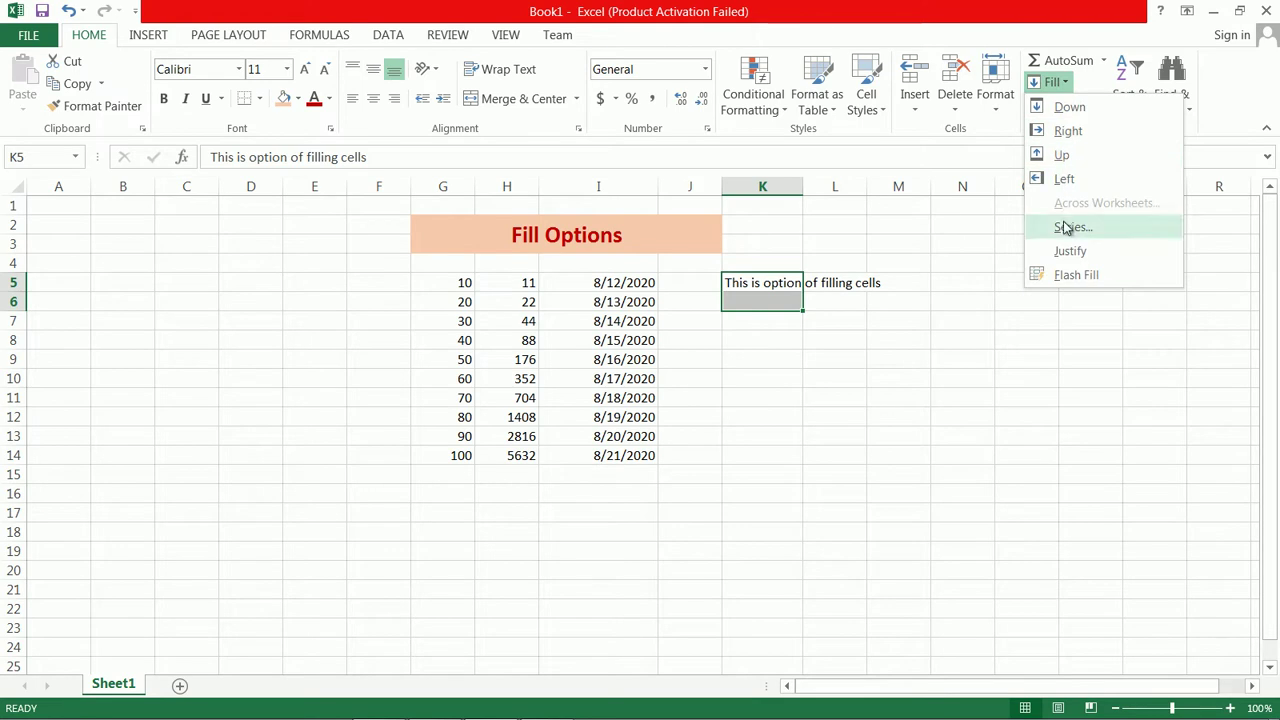
left_click(1069, 251)
left_click(828, 303)
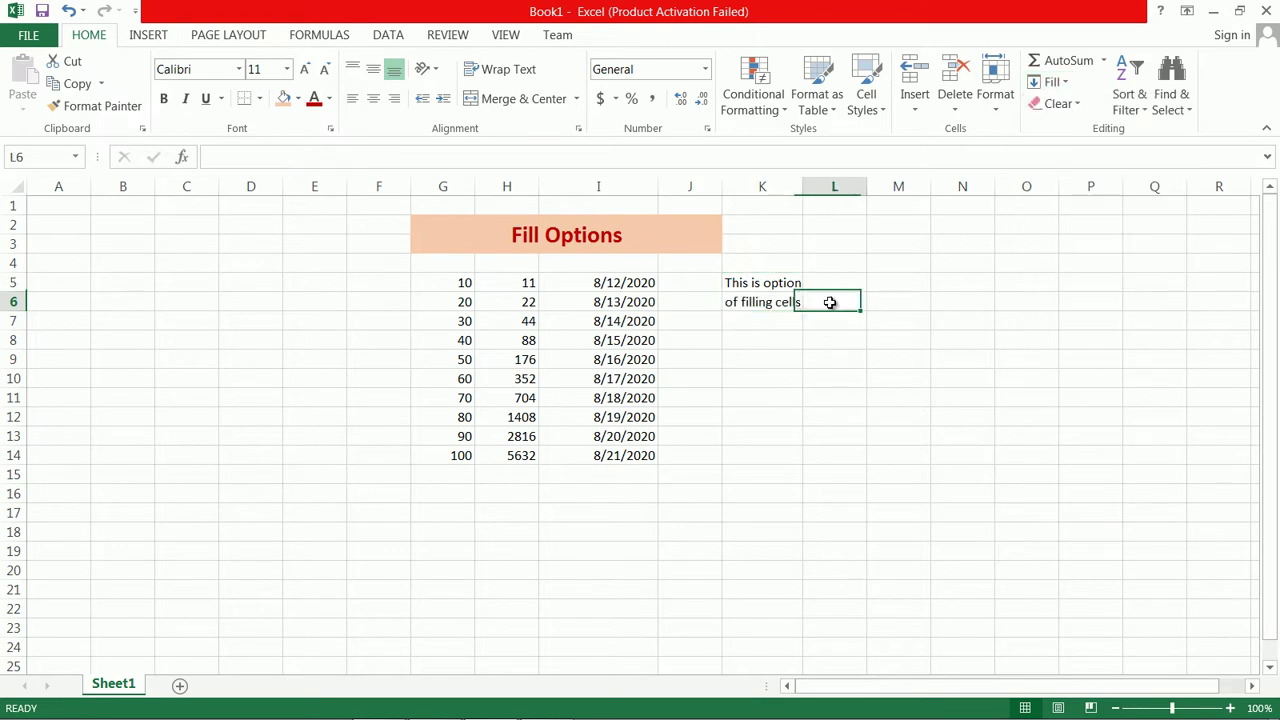
left_click_drag(783, 281, 789, 298)
left_click(835, 281)
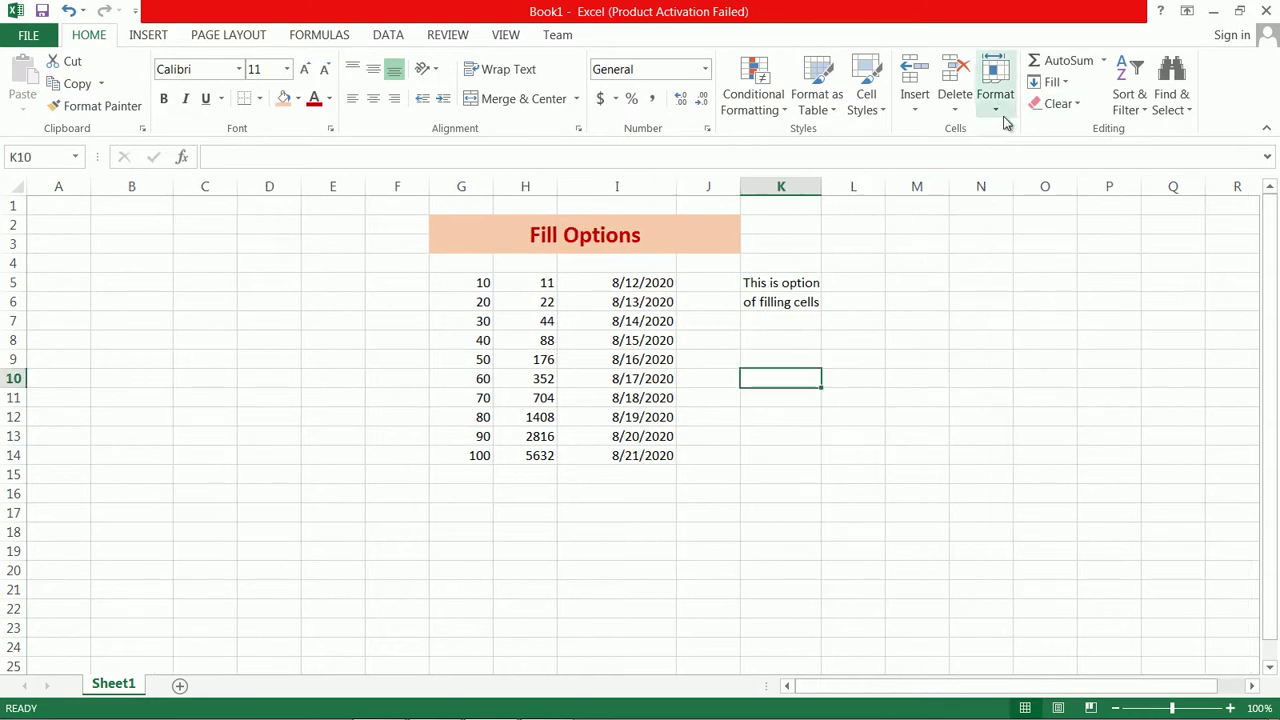
left_click(1062, 84)
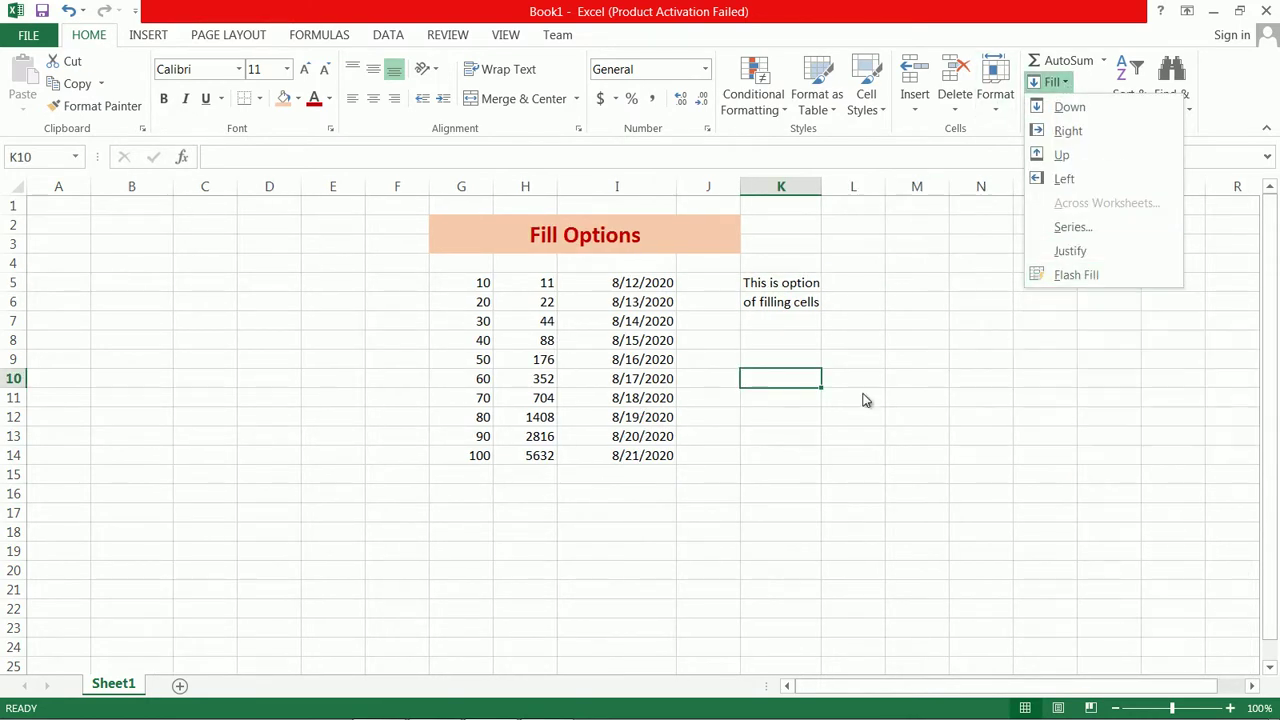
key("Escape")
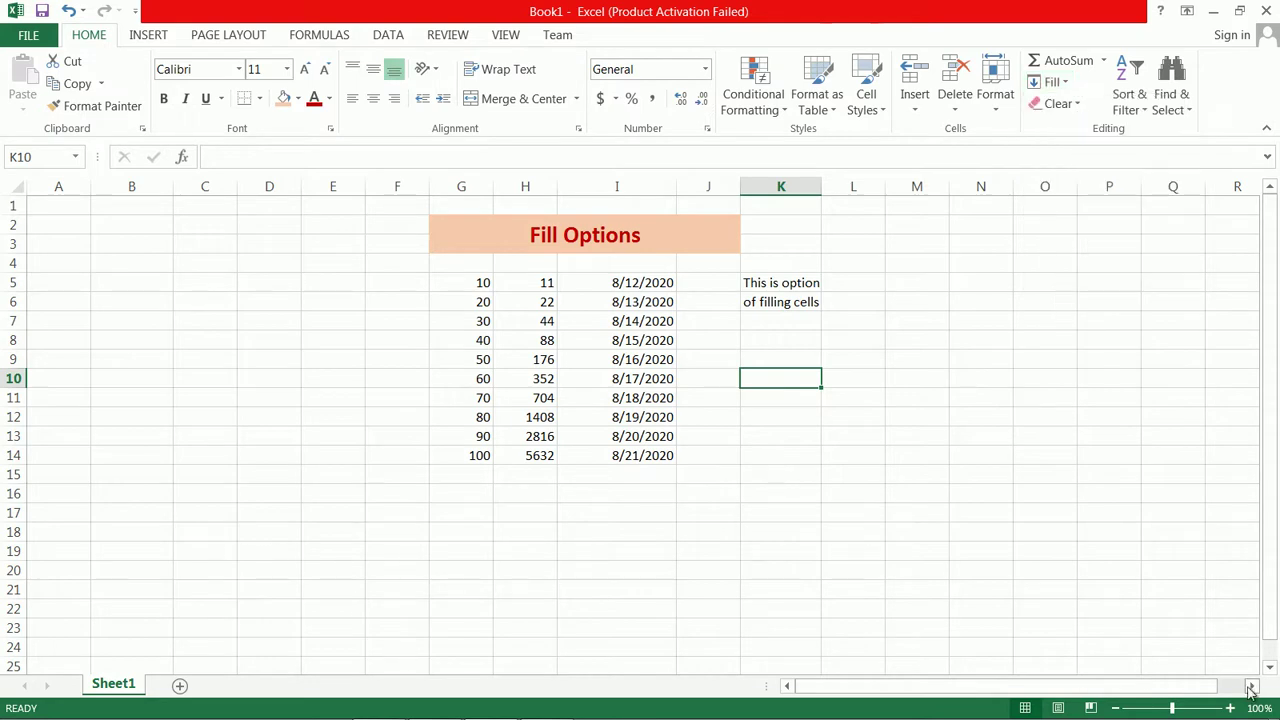
Zoom the sheet to 130% and select cell A3
left_click(1230, 708)
left_click(1230, 708)
left_click(1230, 708)
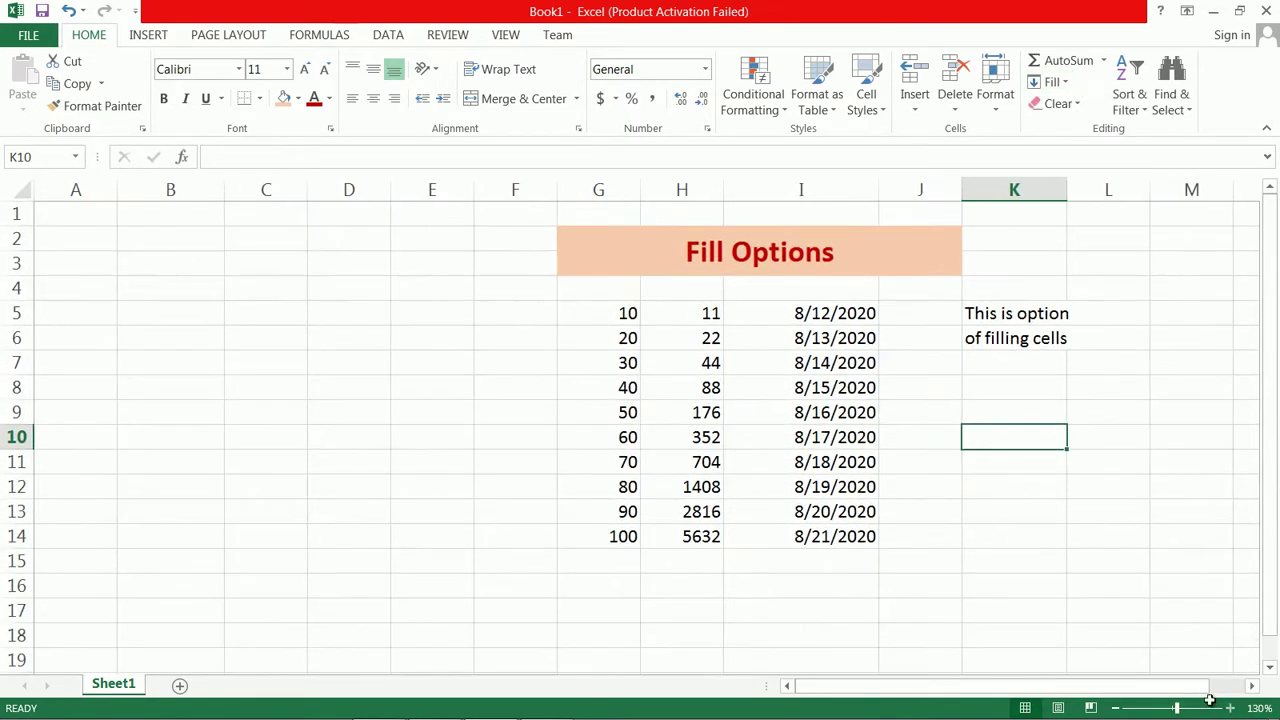
left_click(120, 266)
left_click(67, 266)
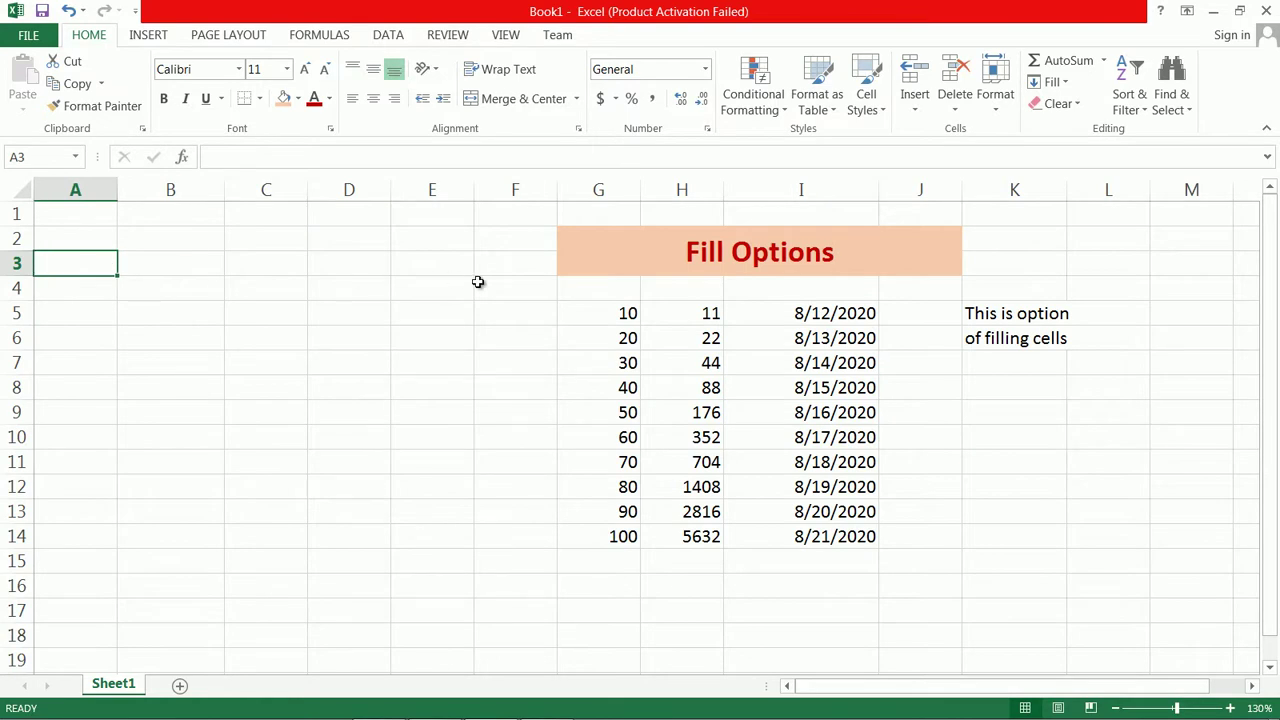
Enter the headers Name, First Name and Last Name in A3:C3
type("Name")
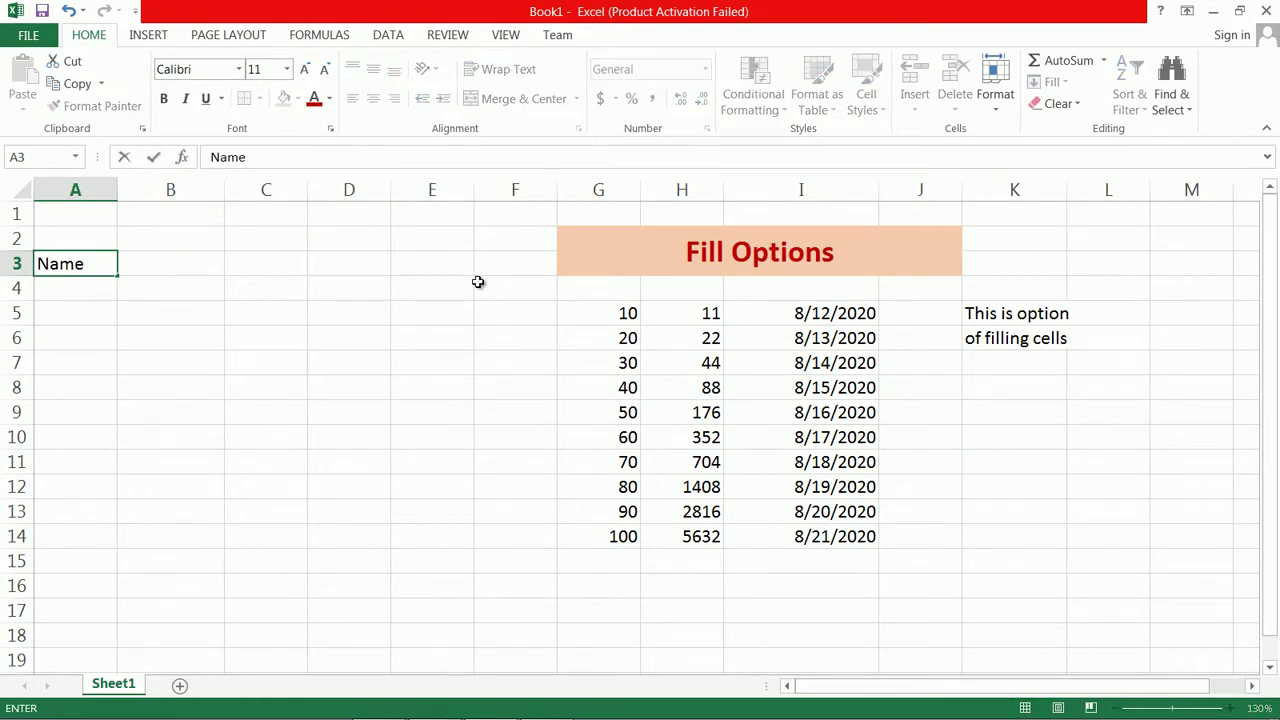
key("Tab")
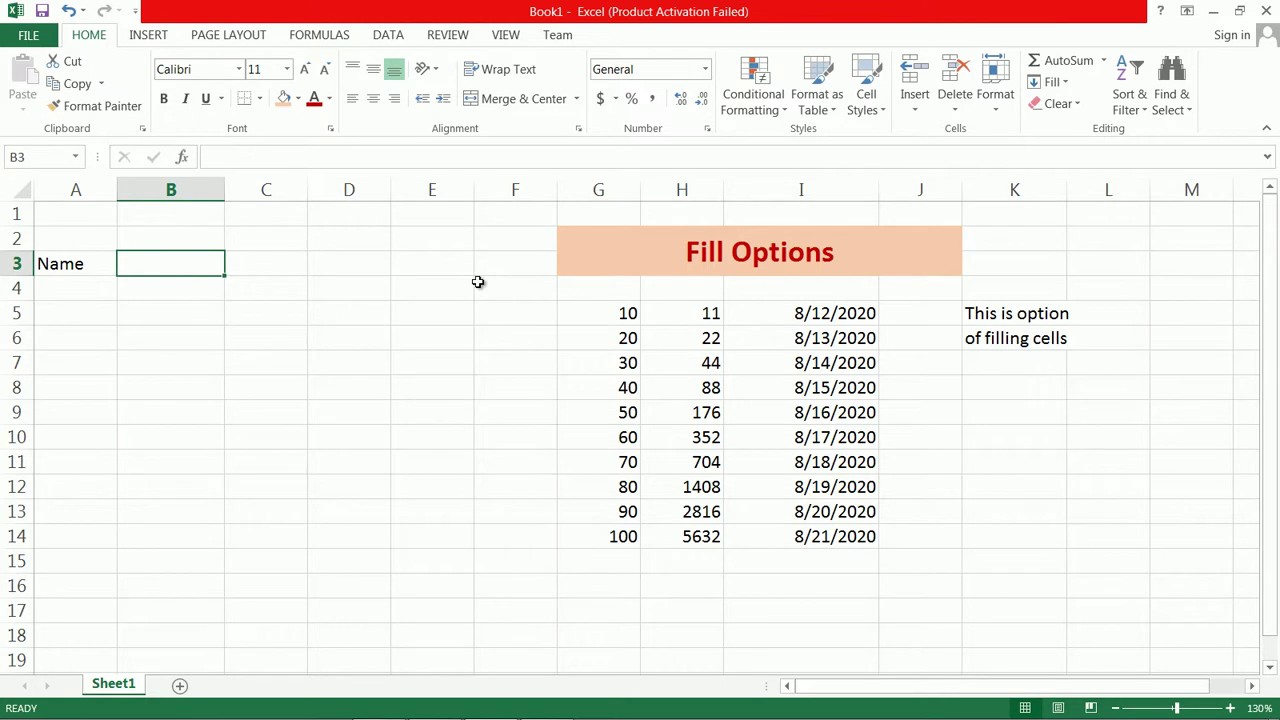
type("Firs")
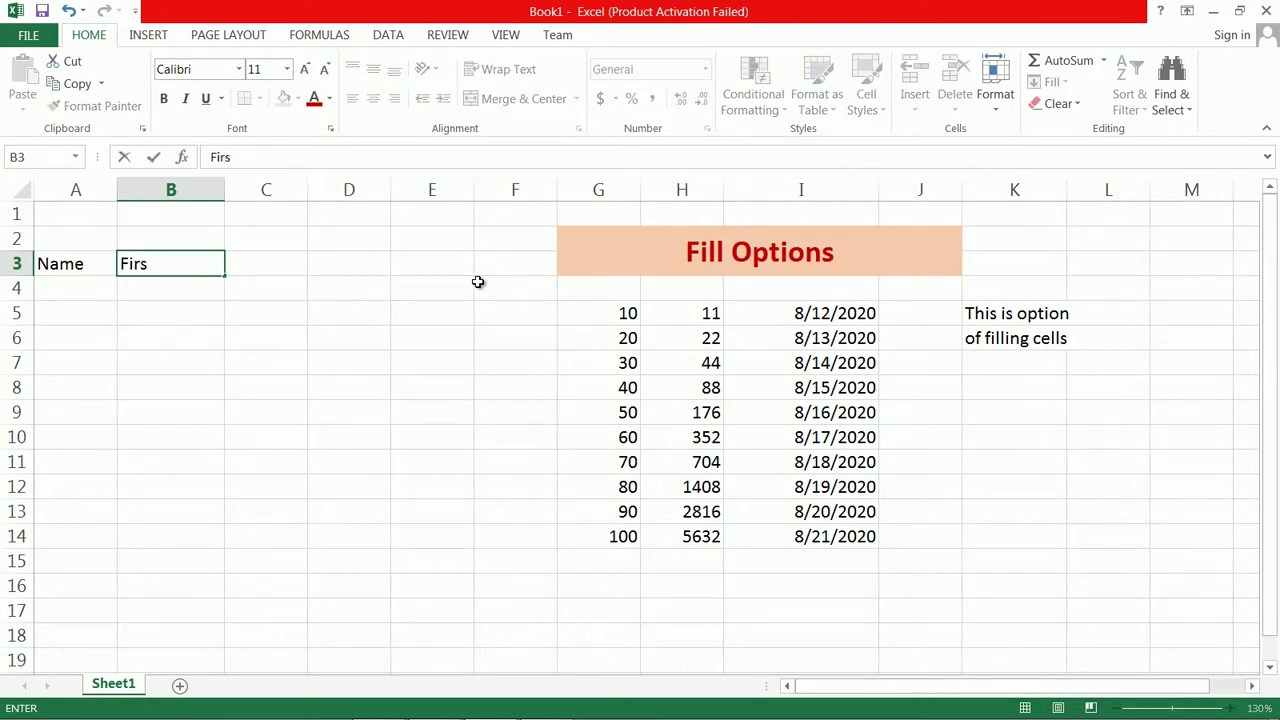
type("t Name")
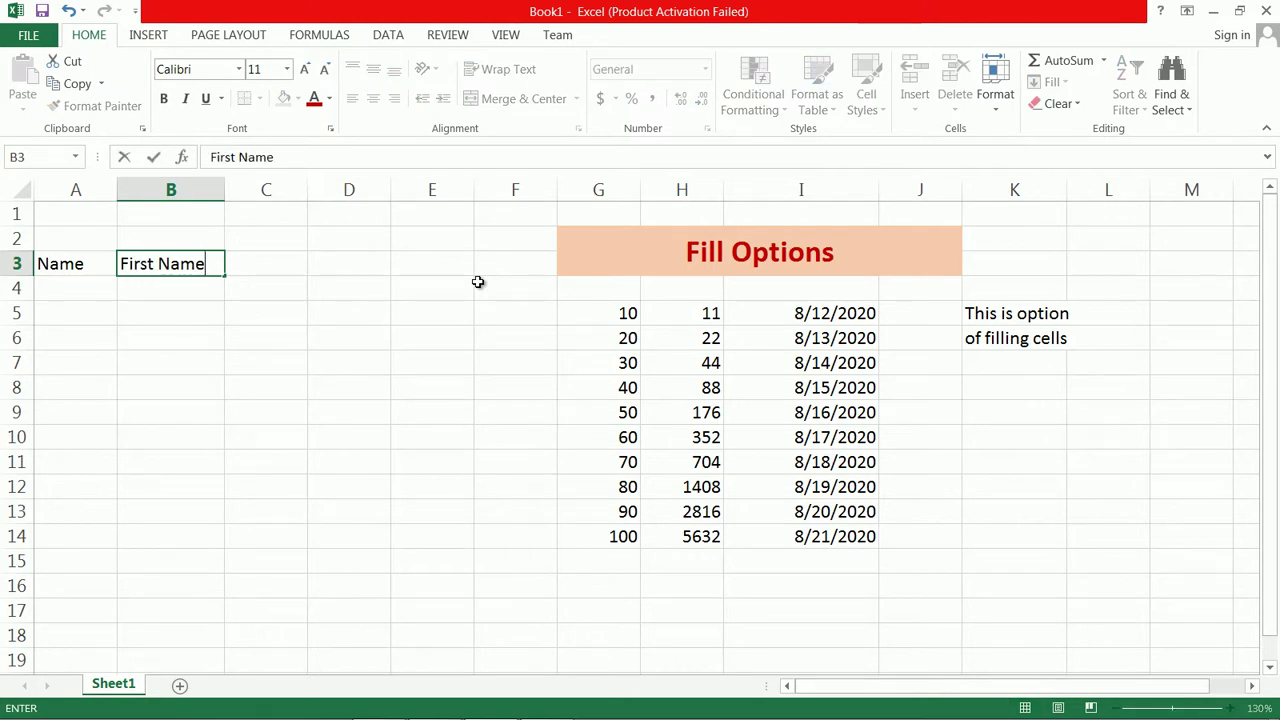
key("Tab")
type("Last")
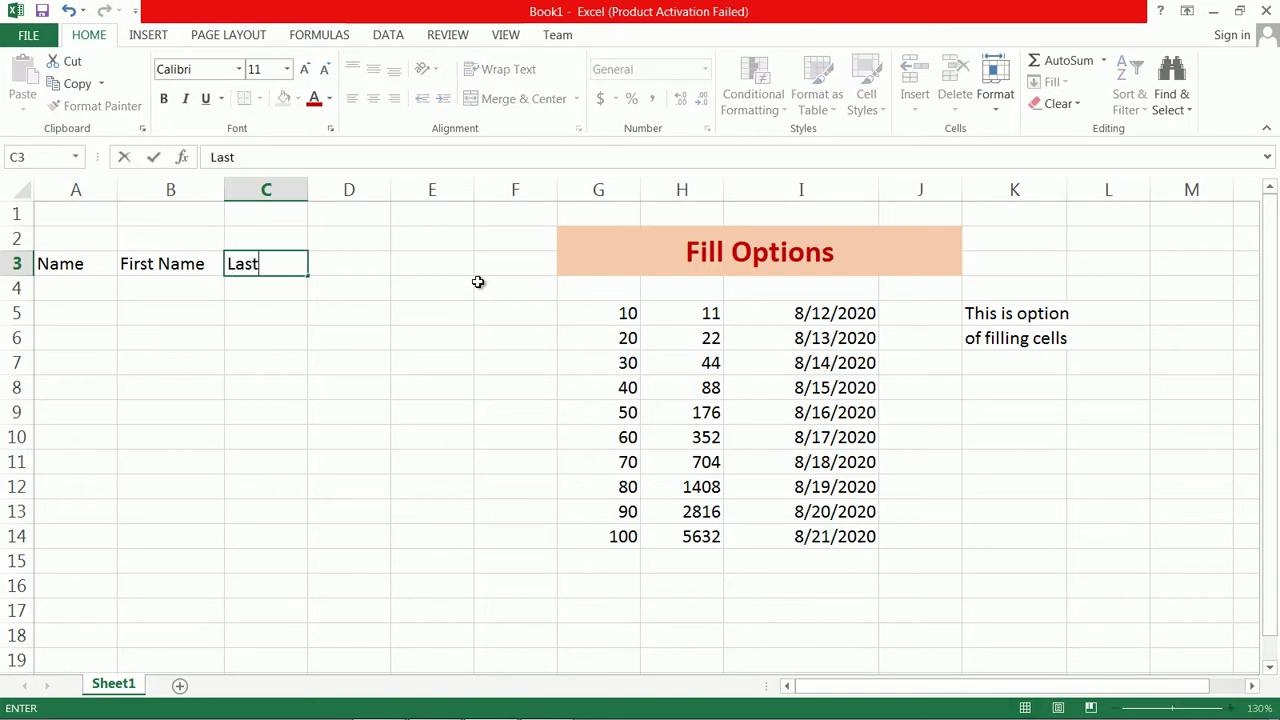
type(" NAme")
key("BackSpace")
key("BackSpace")
key("BackSpace")
key("BackSpace")
key("BackSpace")
type("Namw")
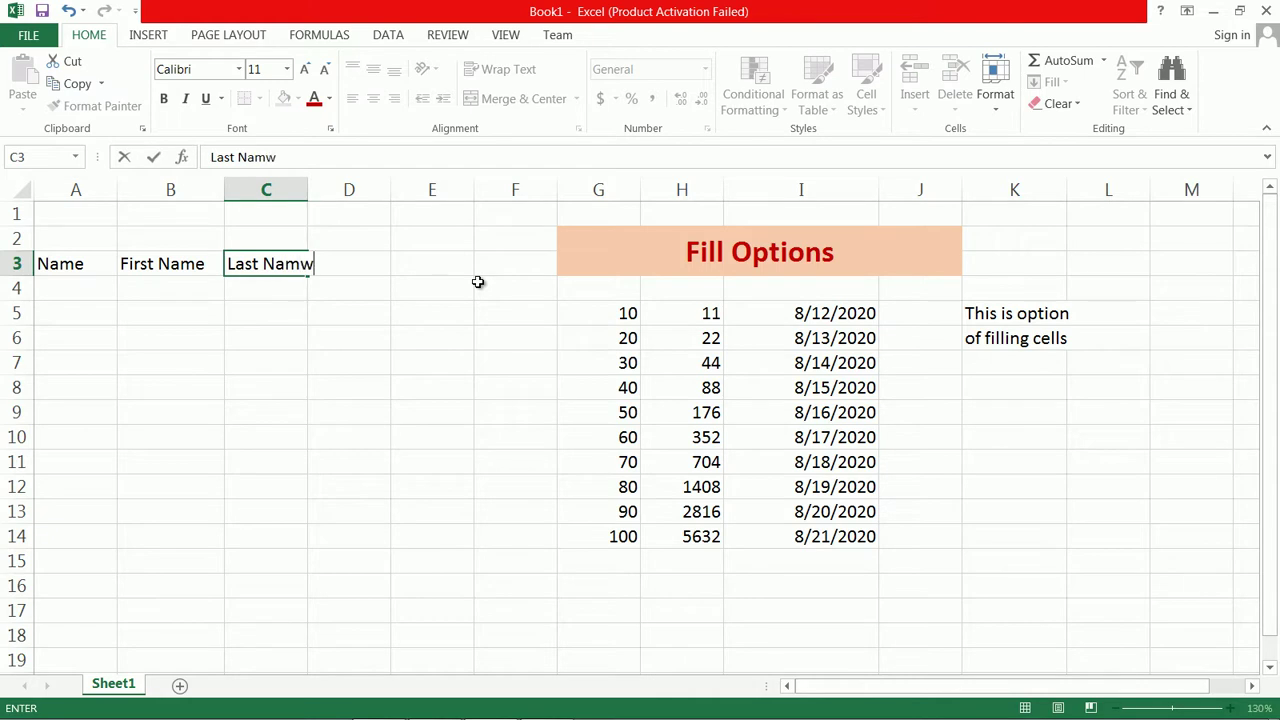
key("BackSpace")
type("e")
key("Return")
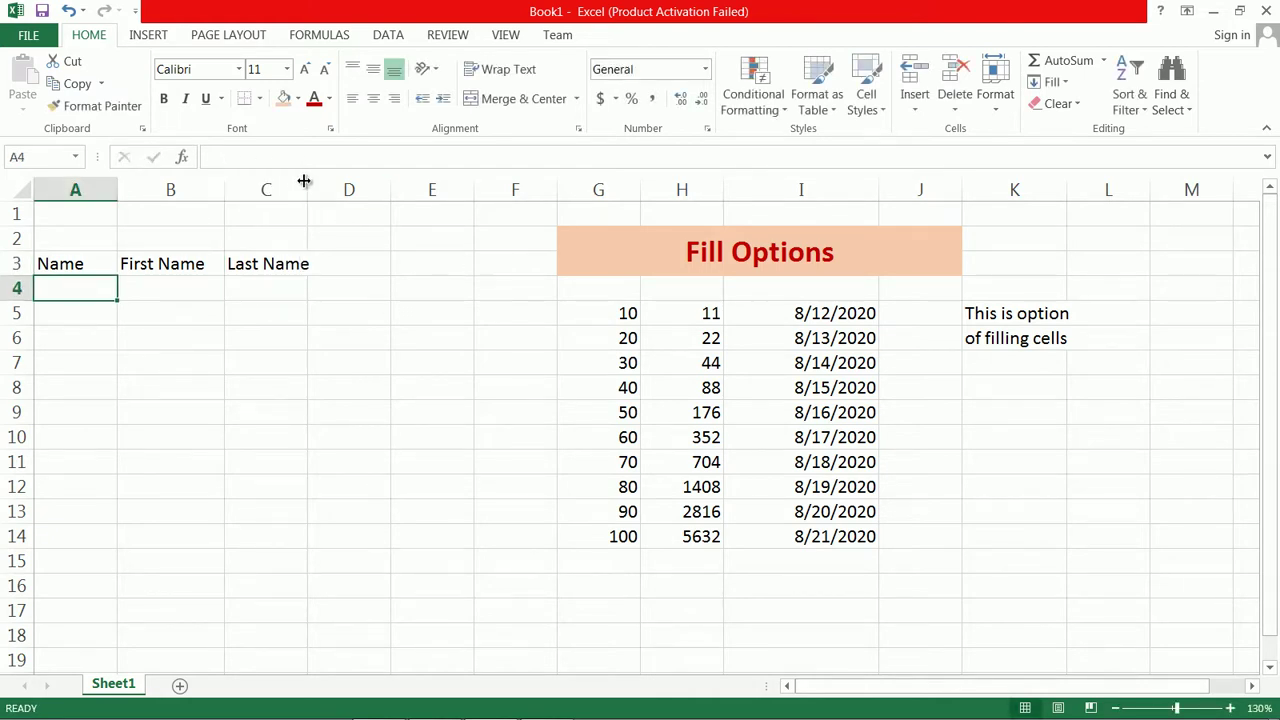
Widen columns C, B and A to fit the headers
left_click_drag(304, 180, 349, 183)
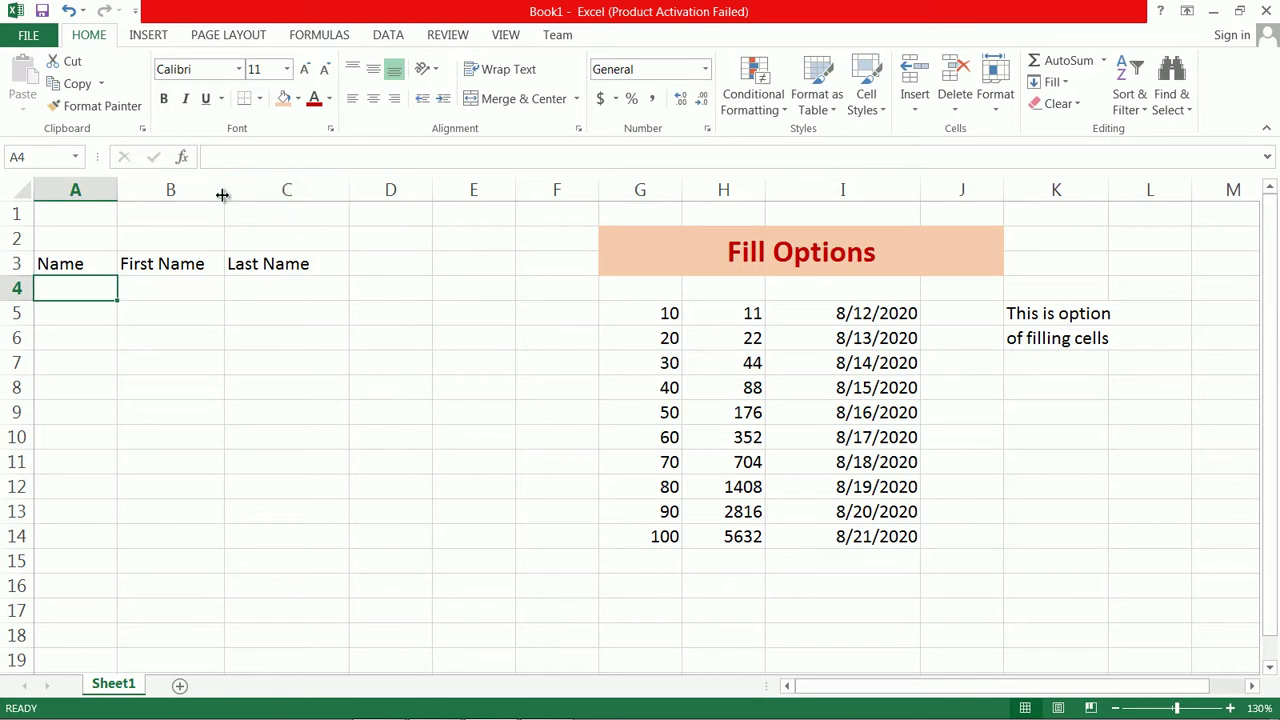
left_click_drag(224, 193, 241, 193)
left_click_drag(109, 193, 215, 190)
Widen column A and enter the first three full names in A4:A6
left_click(104, 265)
left_click(106, 287)
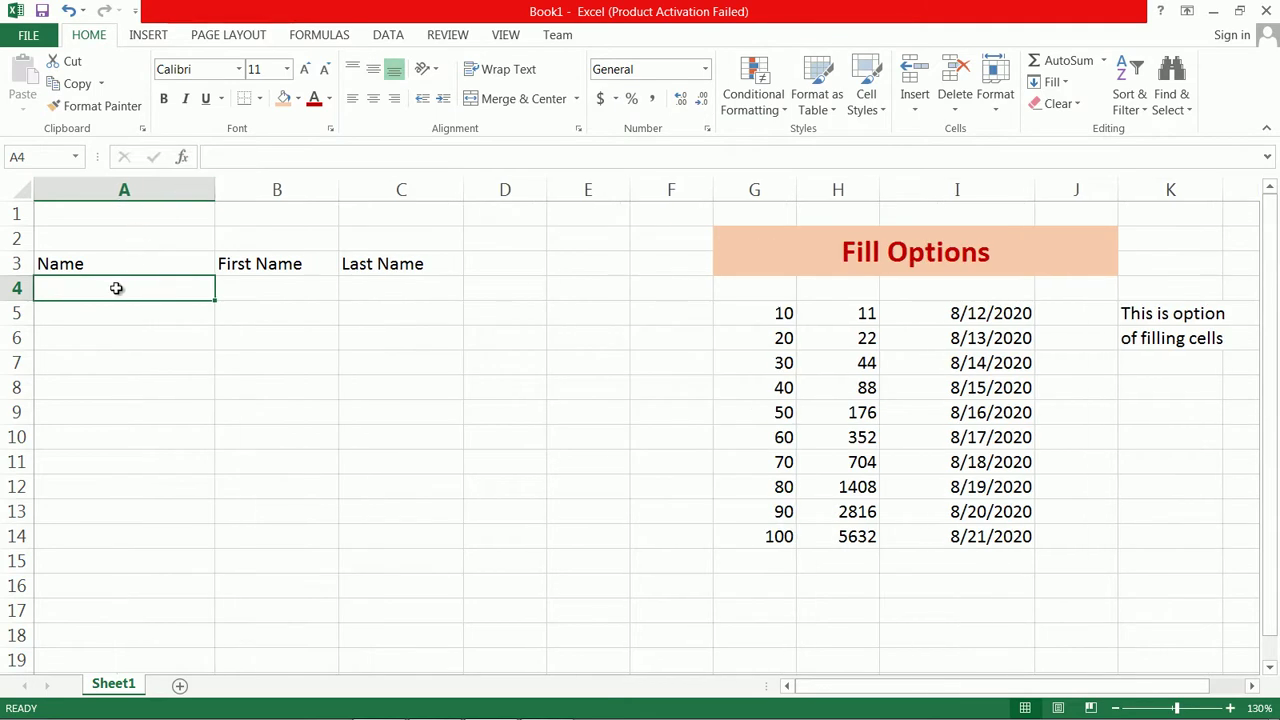
type("Simm")
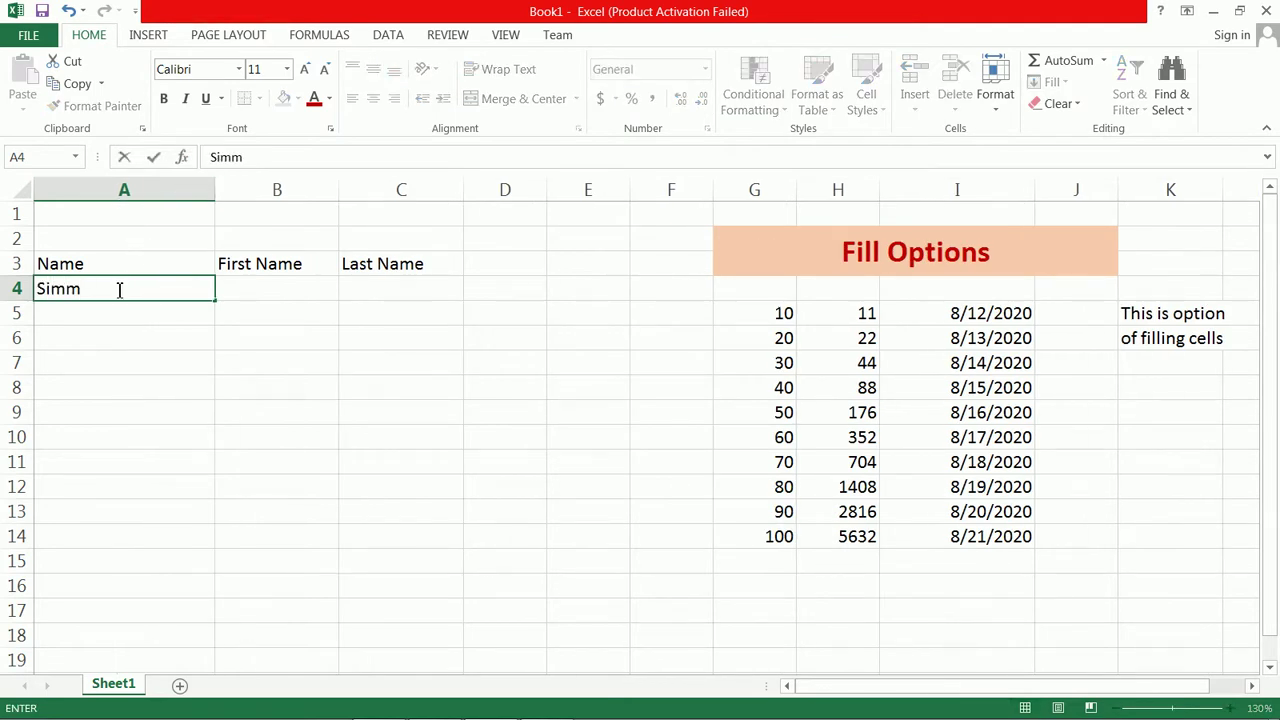
type("Gupta")
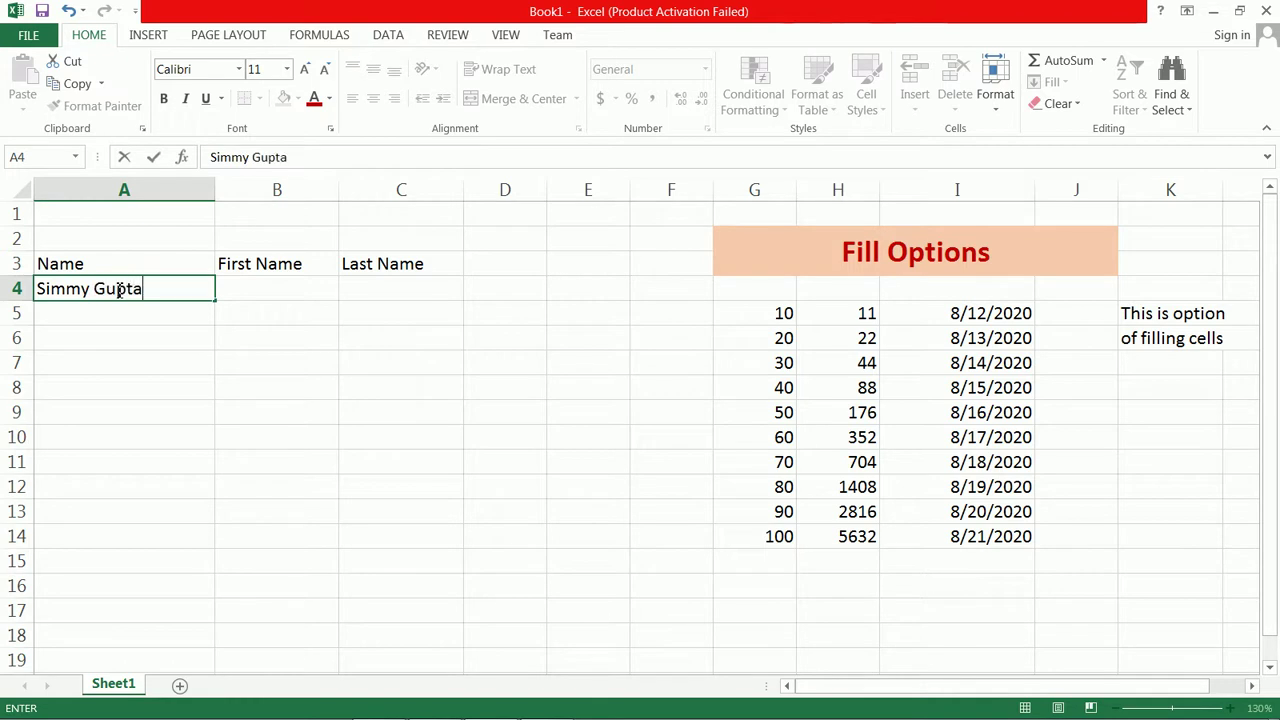
key("Return")
type("Harry Potter")
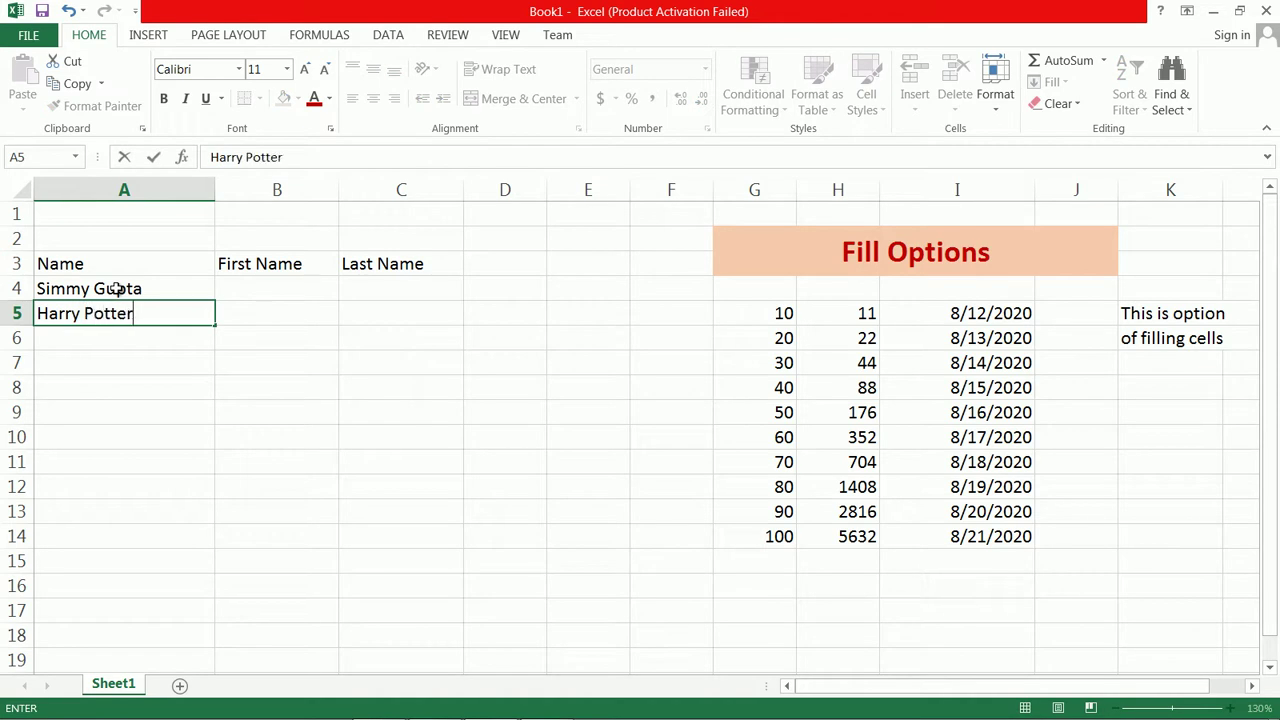
key("Return")
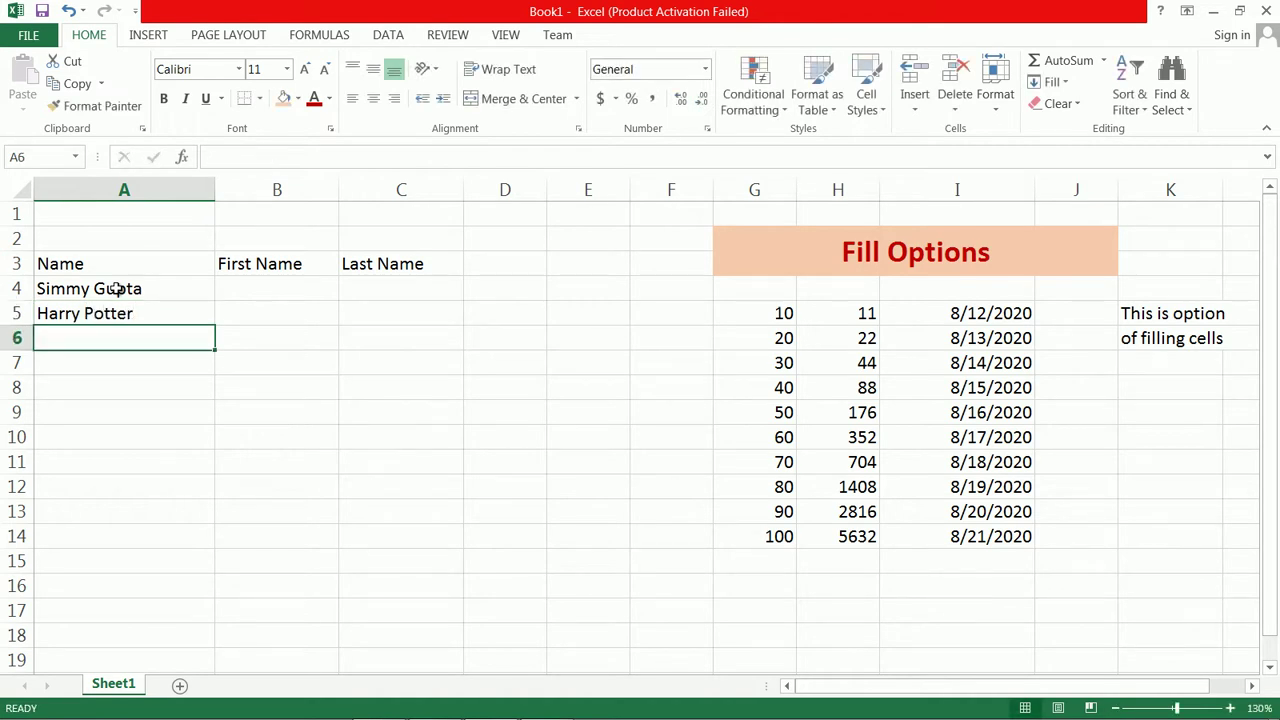
type("Jimmy Sing")
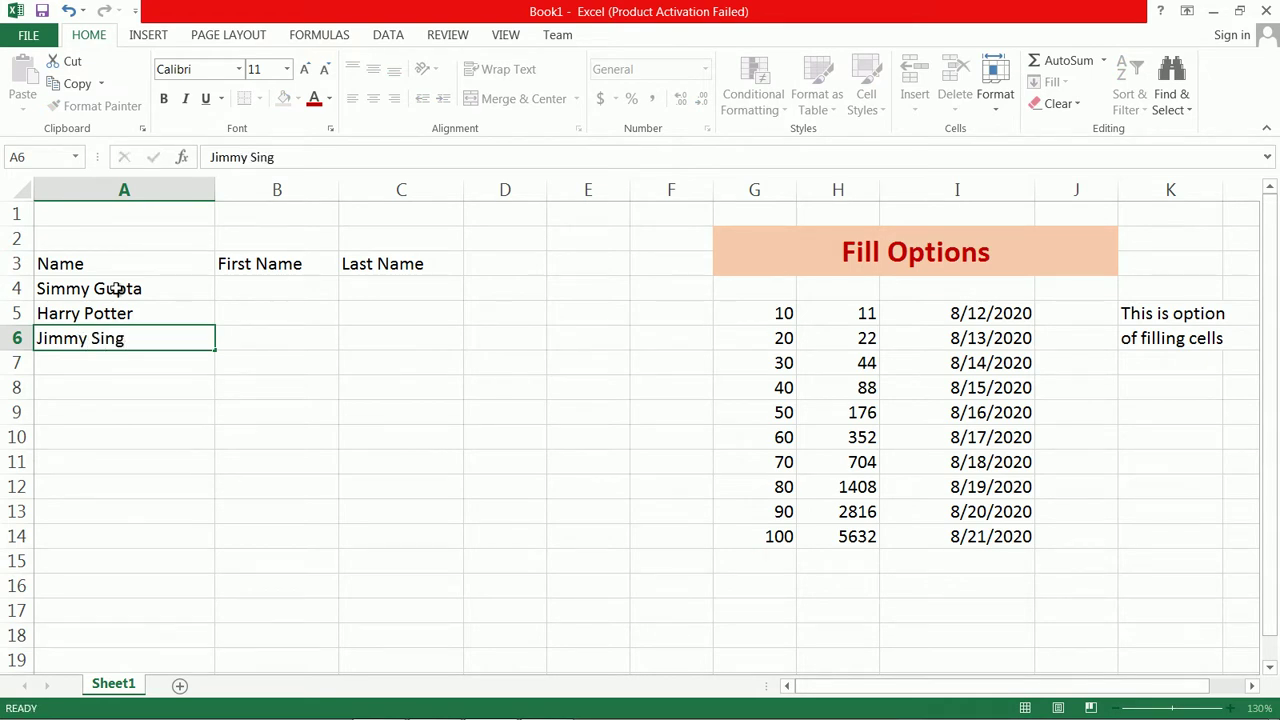
key("Return")
Correct the misspelt surname in A6 and enter the remaining names in A7:A8
key("Up")
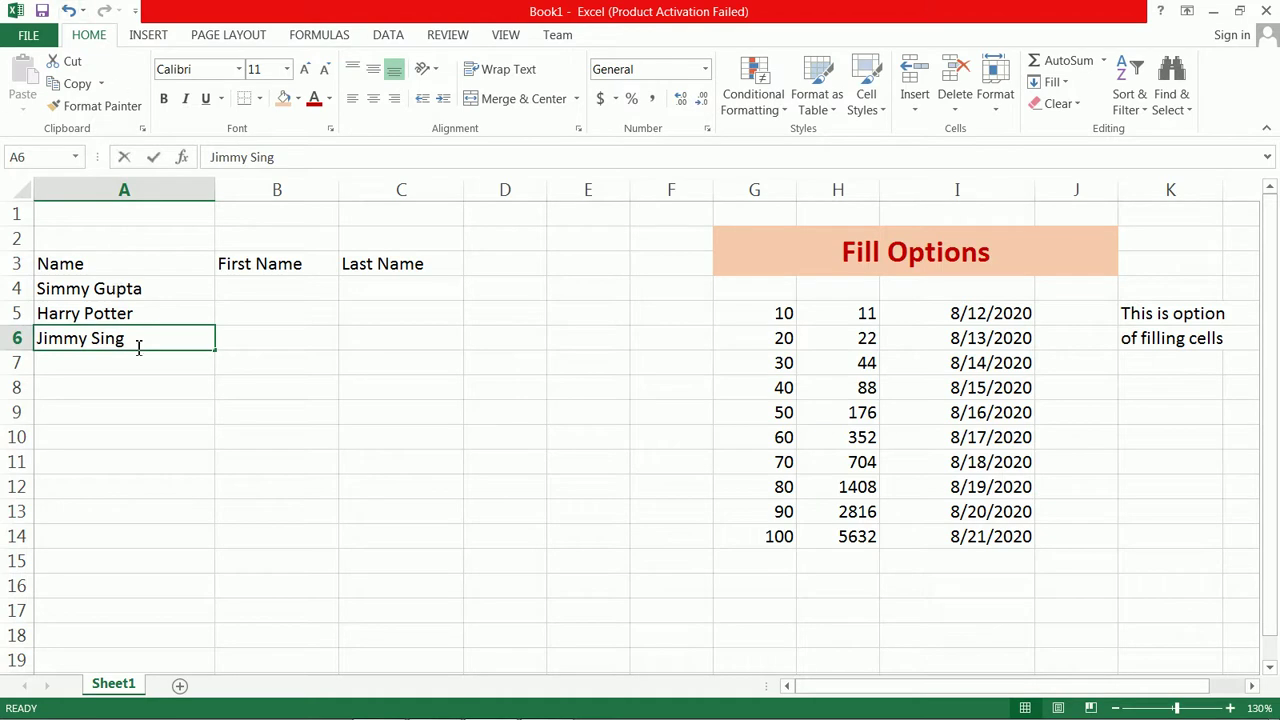
double_click(142, 343)
type("h")
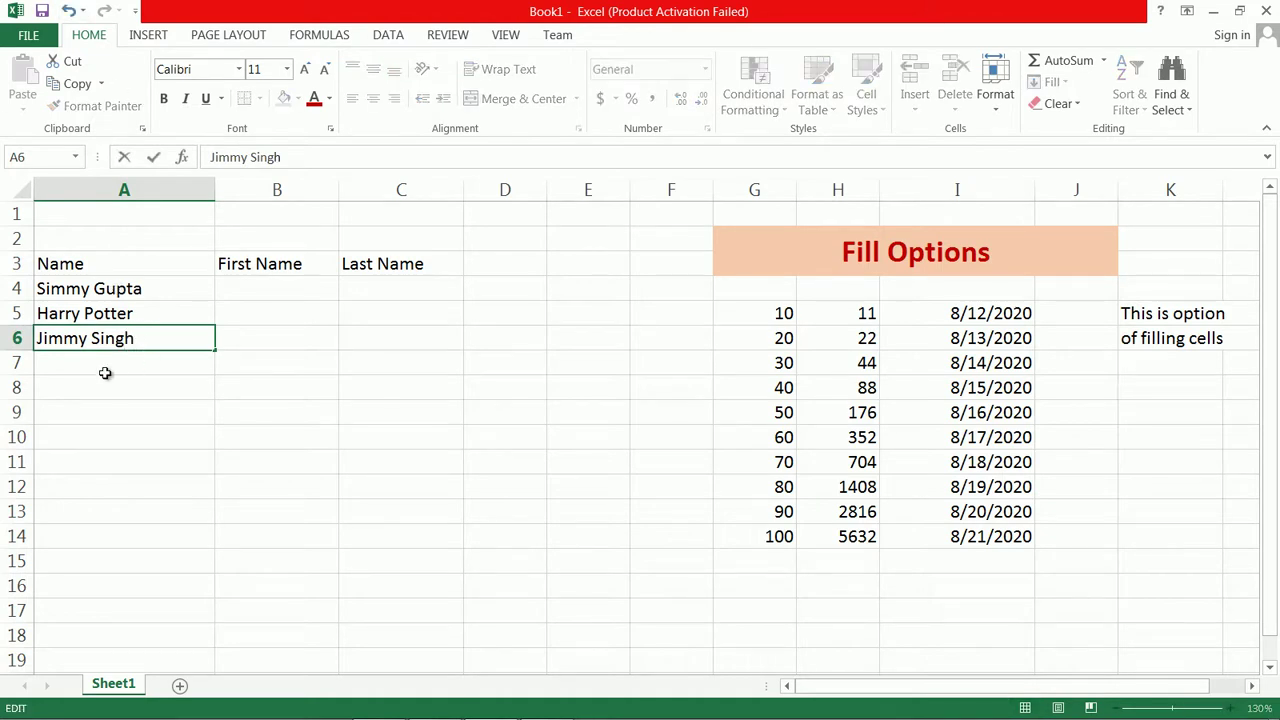
left_click(108, 363)
type("Riya S")
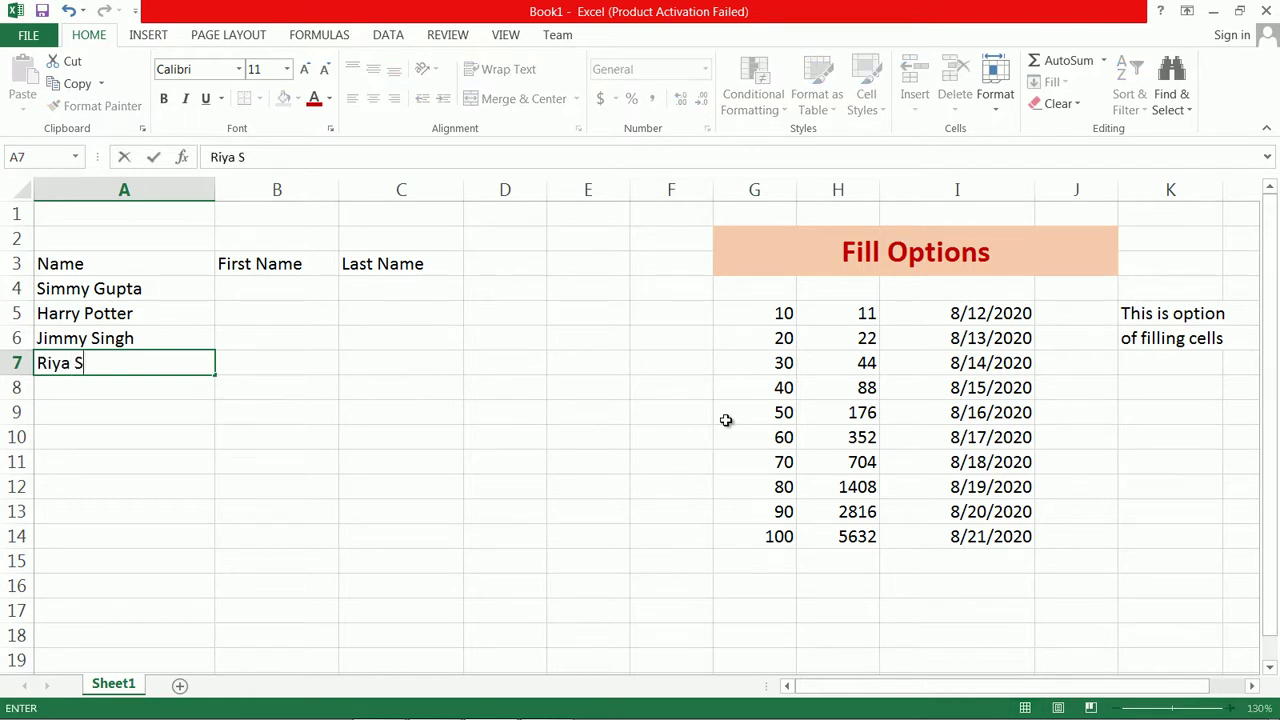
type("rma")
key("Return")
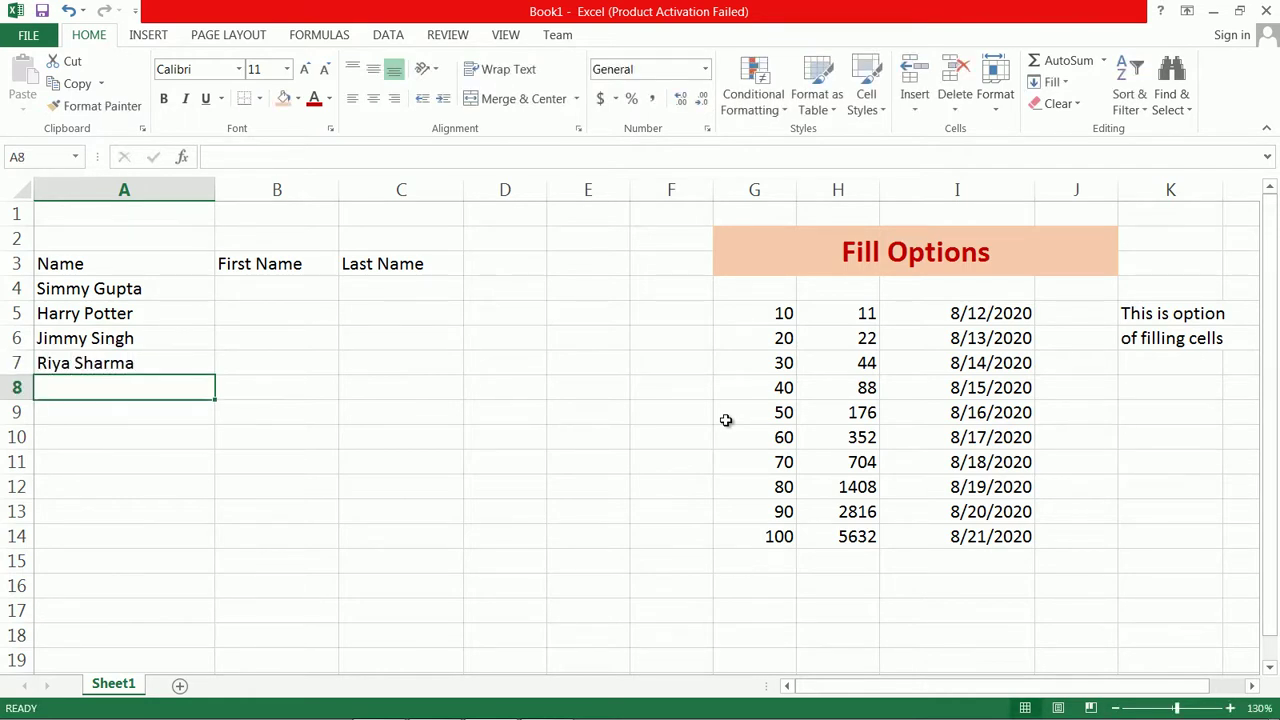
type("Martin Galix")
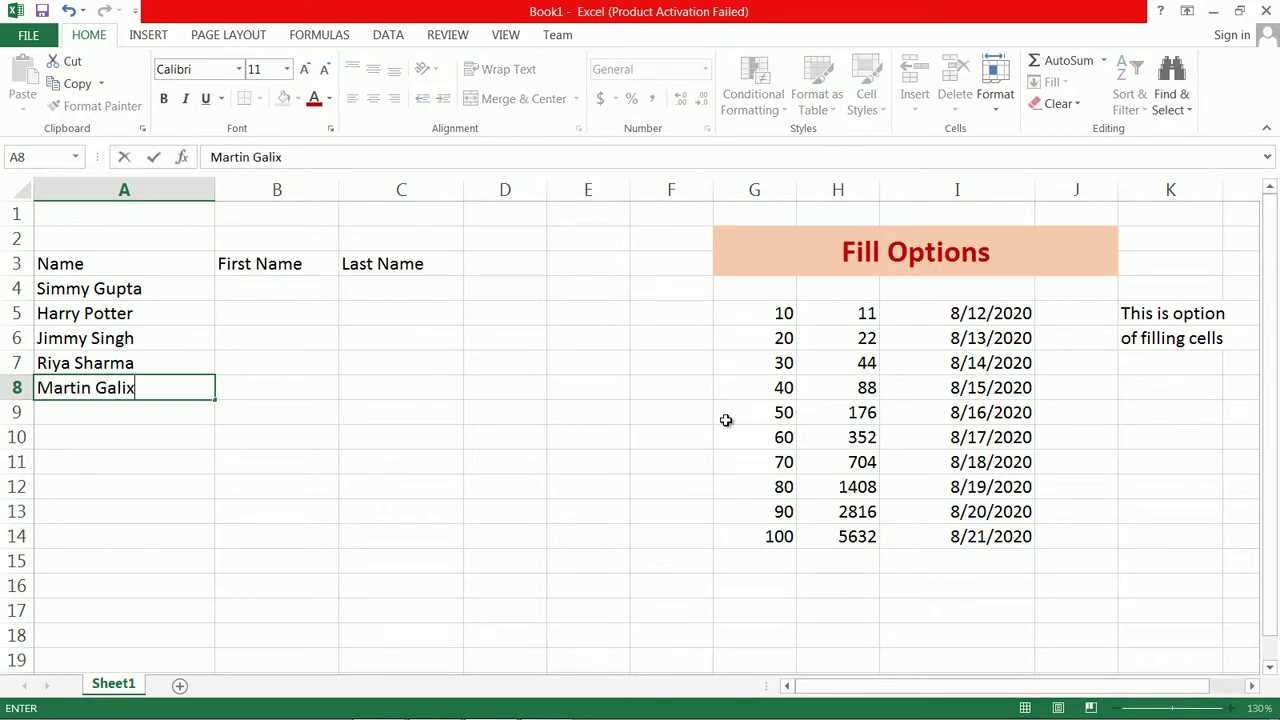
key("Return")
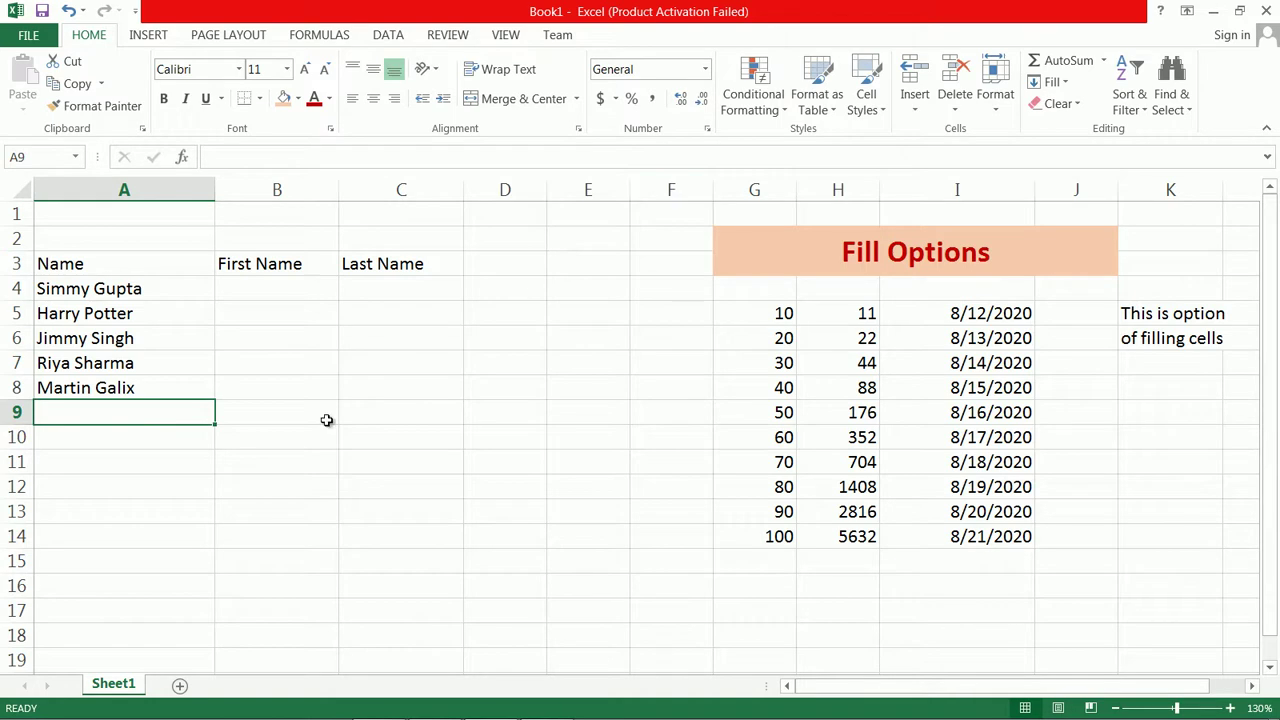
Type the first name in B4 and Flash Fill first names down B4:B8
left_click_drag(130, 287, 130, 390)
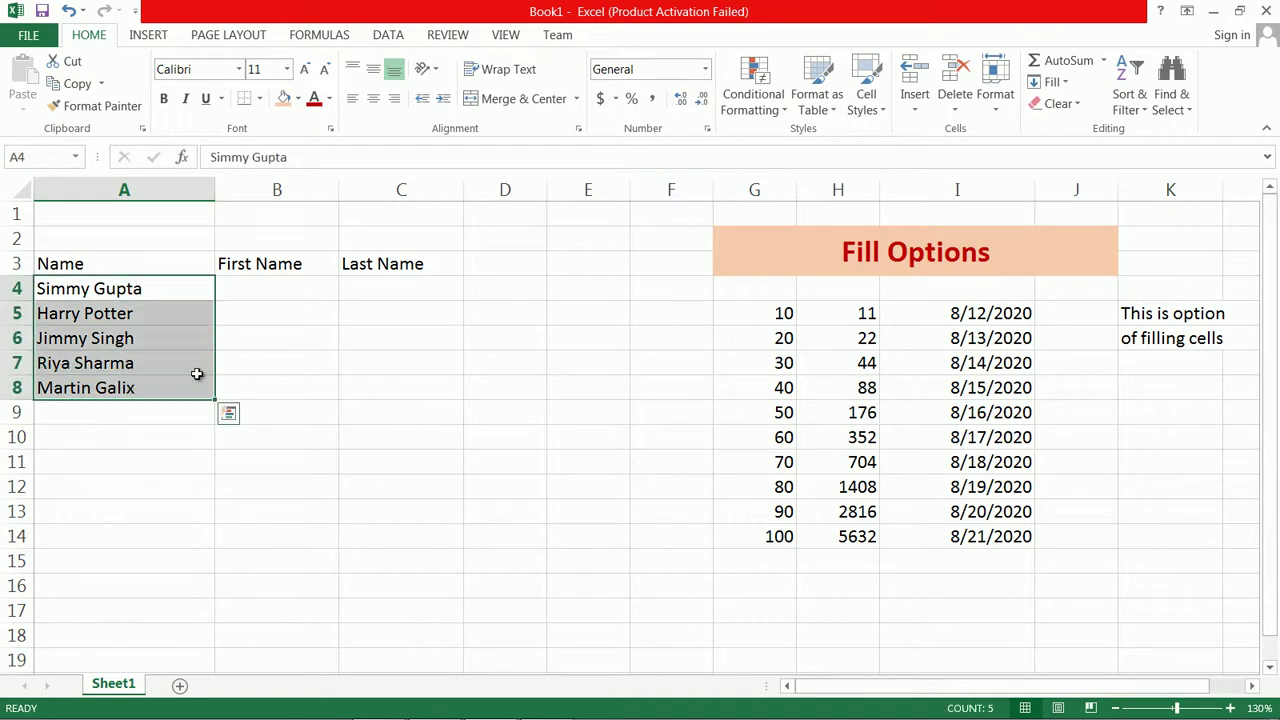
left_click(261, 283)
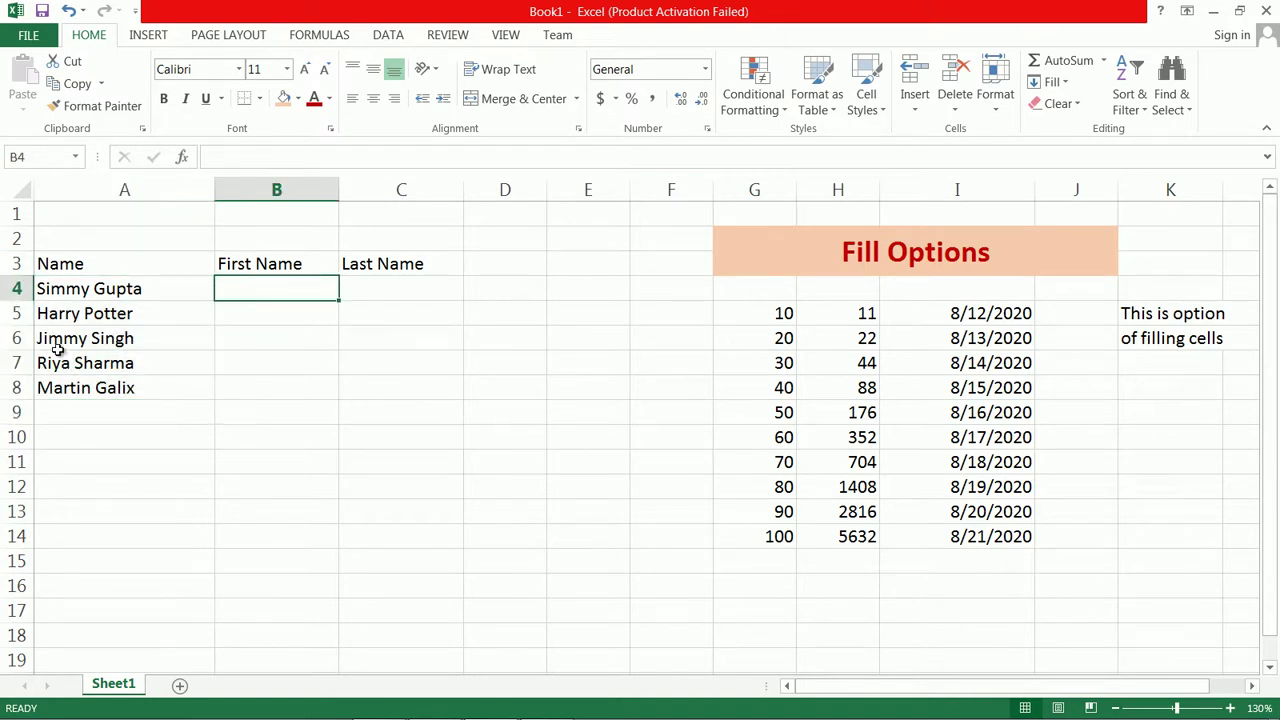
type("Simmy")
key("Return")
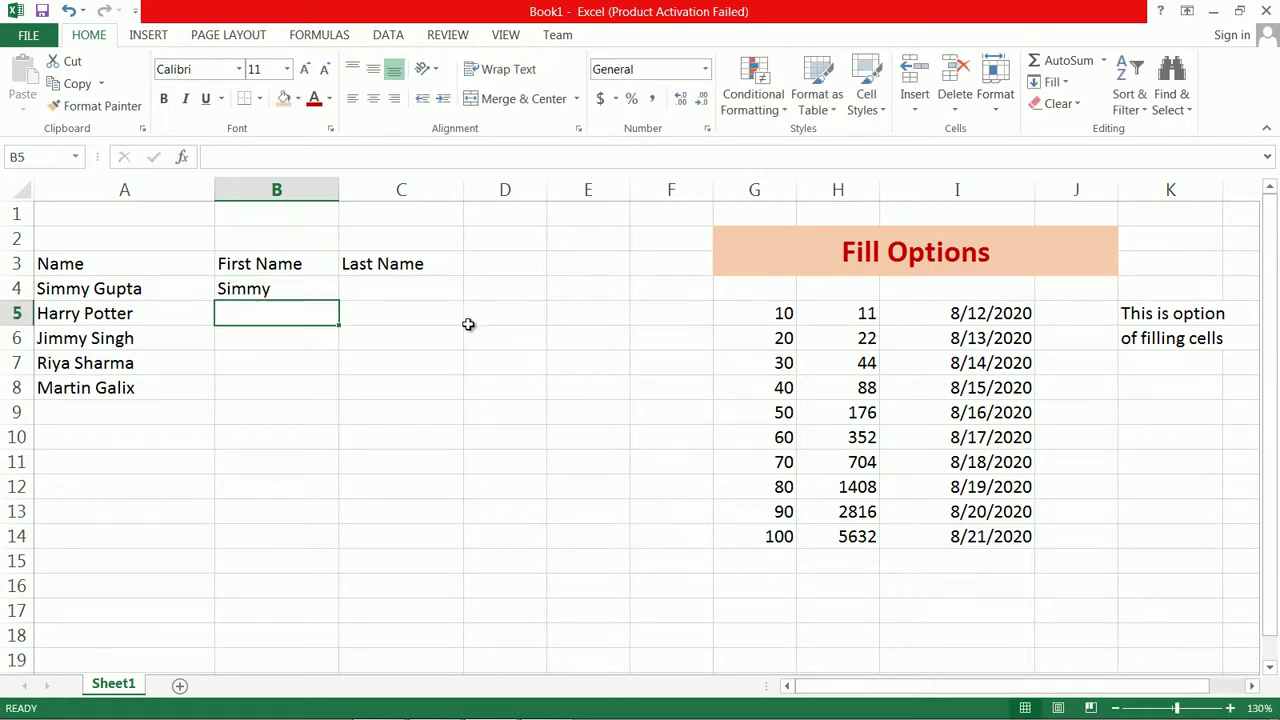
left_click(303, 289)
left_click_drag(303, 289, 305, 386)
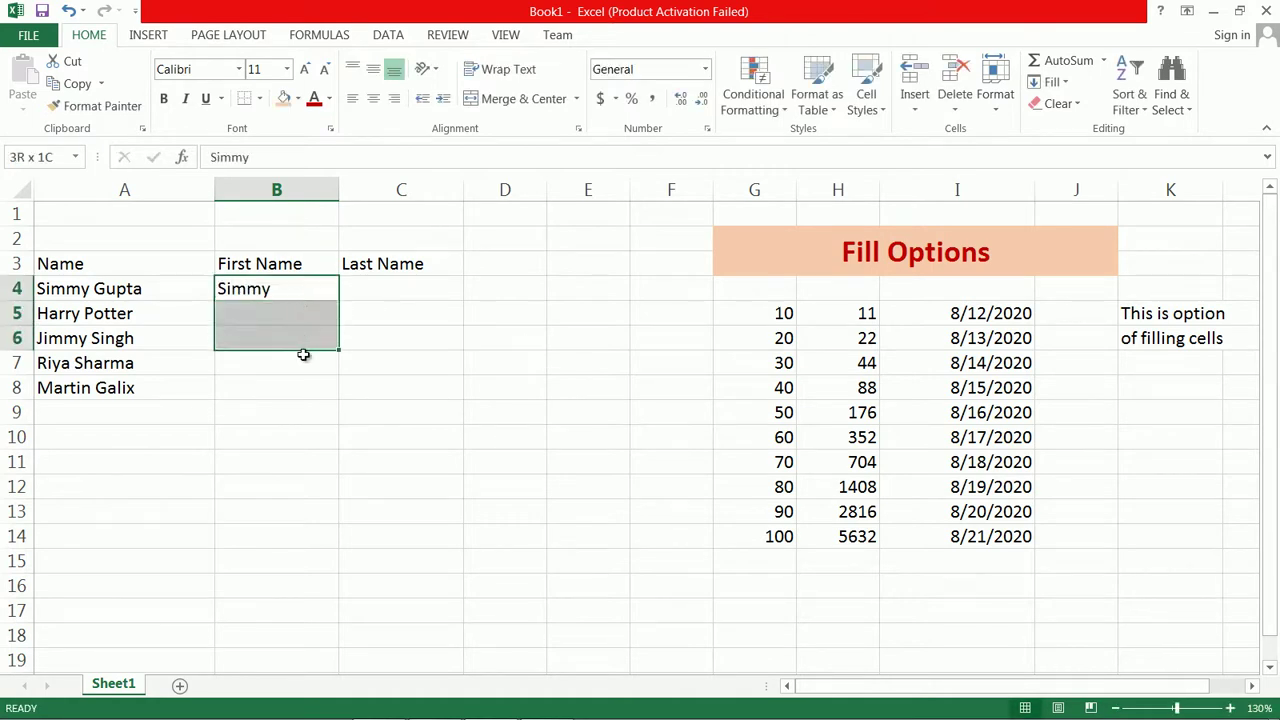
left_click(1055, 82)
left_click(1088, 276)
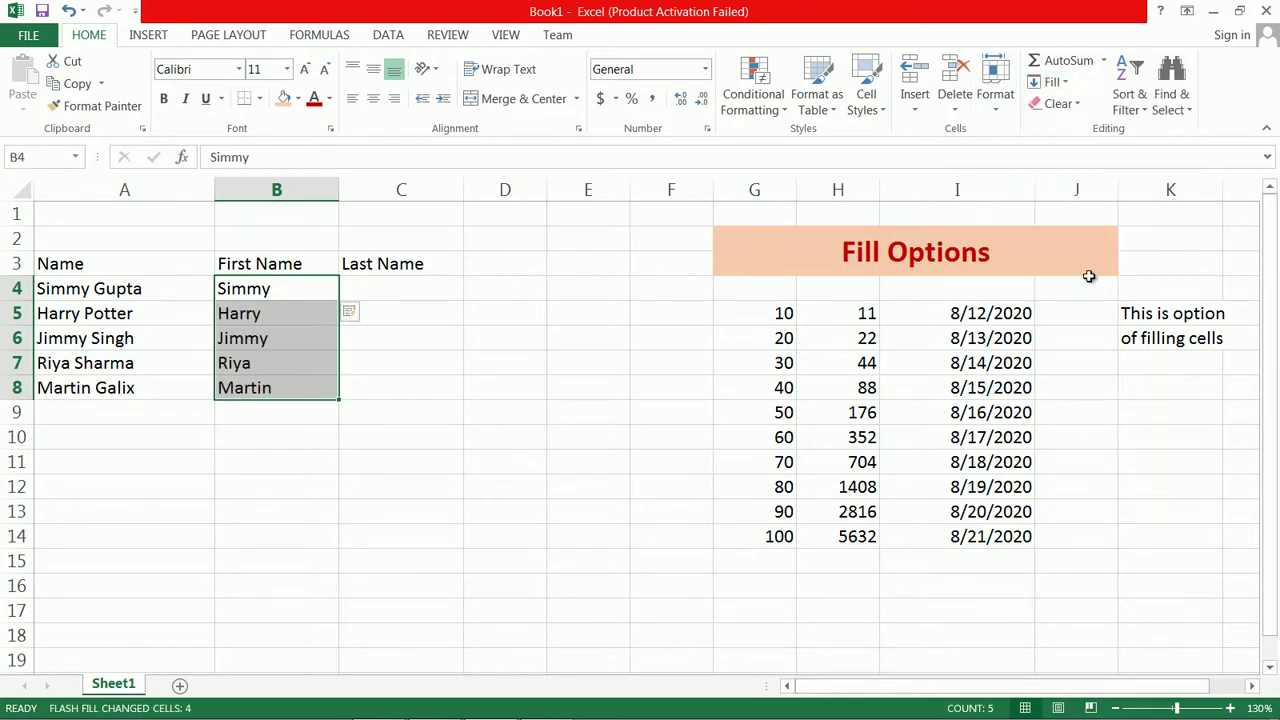
Type the surname in C4, Flash Fill surnames down C4:C8, and widen column A
left_click(372, 295)
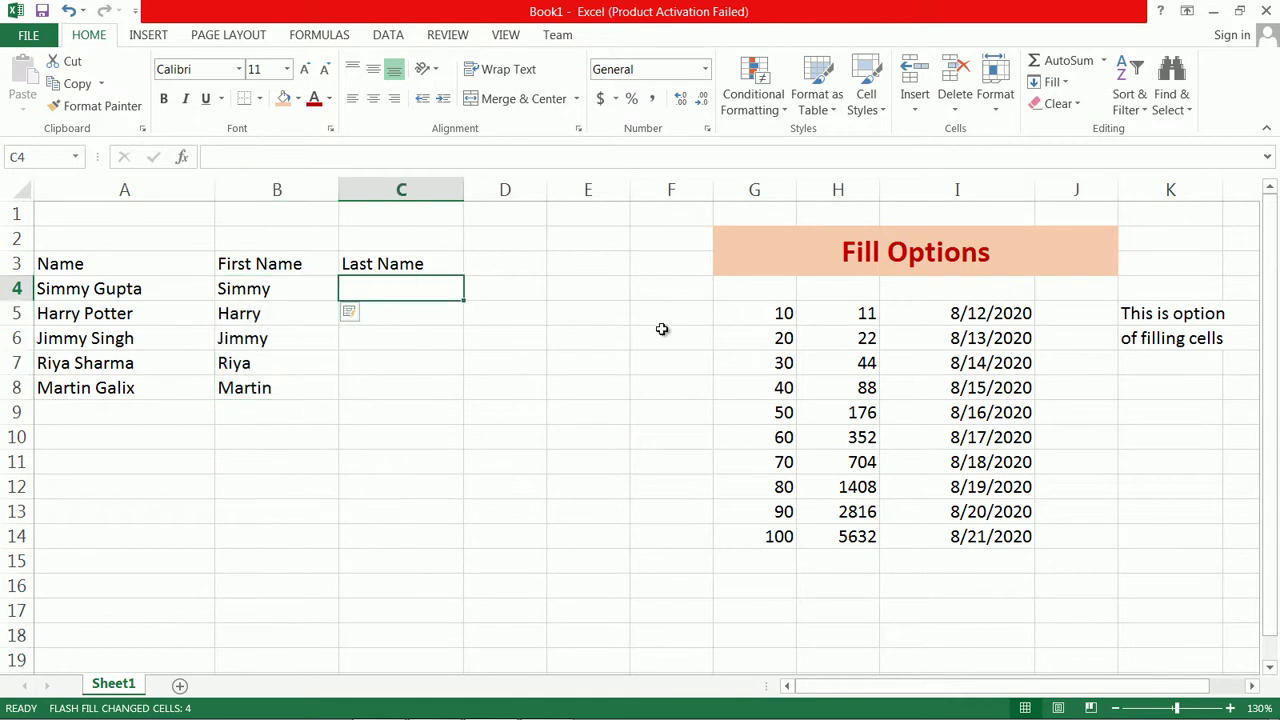
type("Gupta")
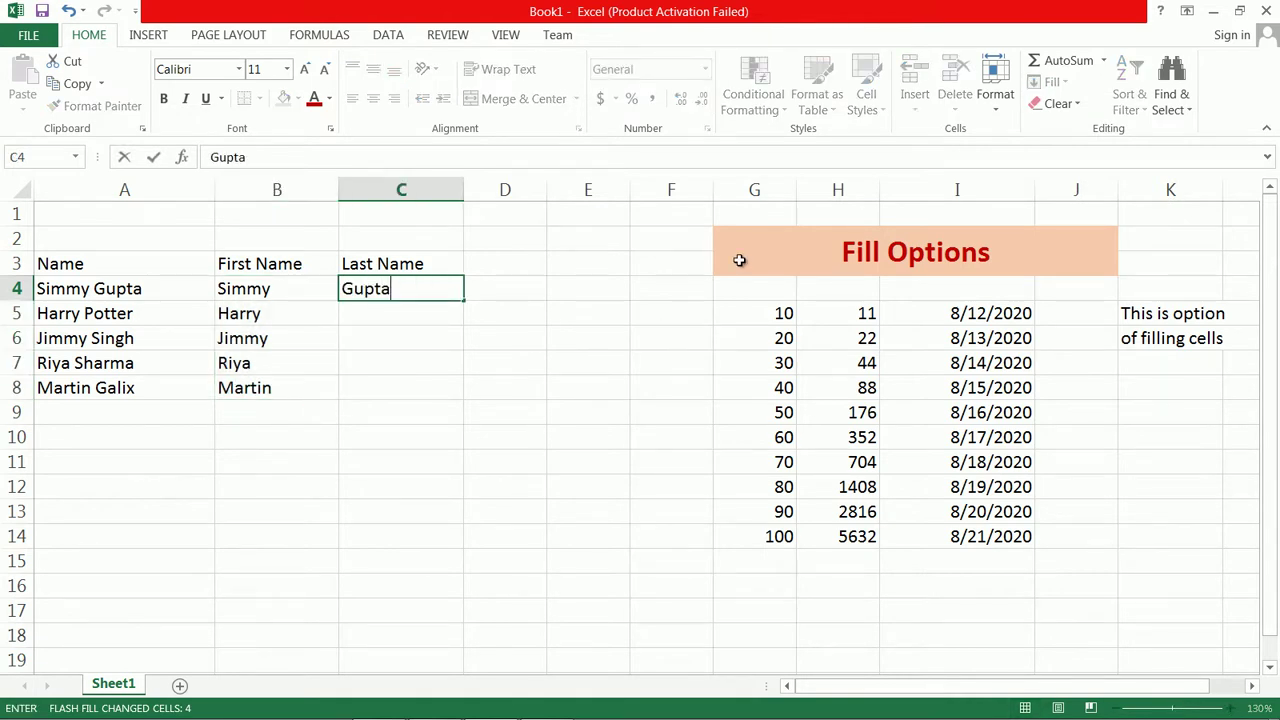
left_click(440, 364)
left_click_drag(408, 297, 406, 384)
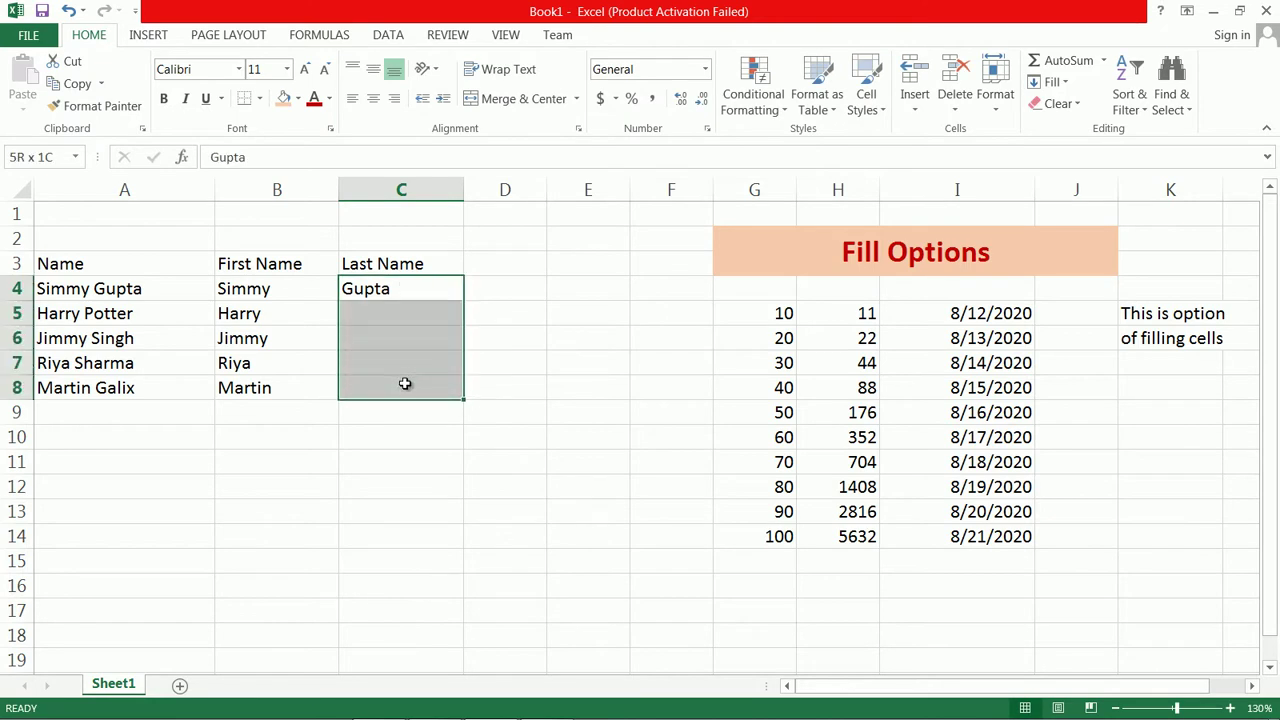
left_click(1060, 86)
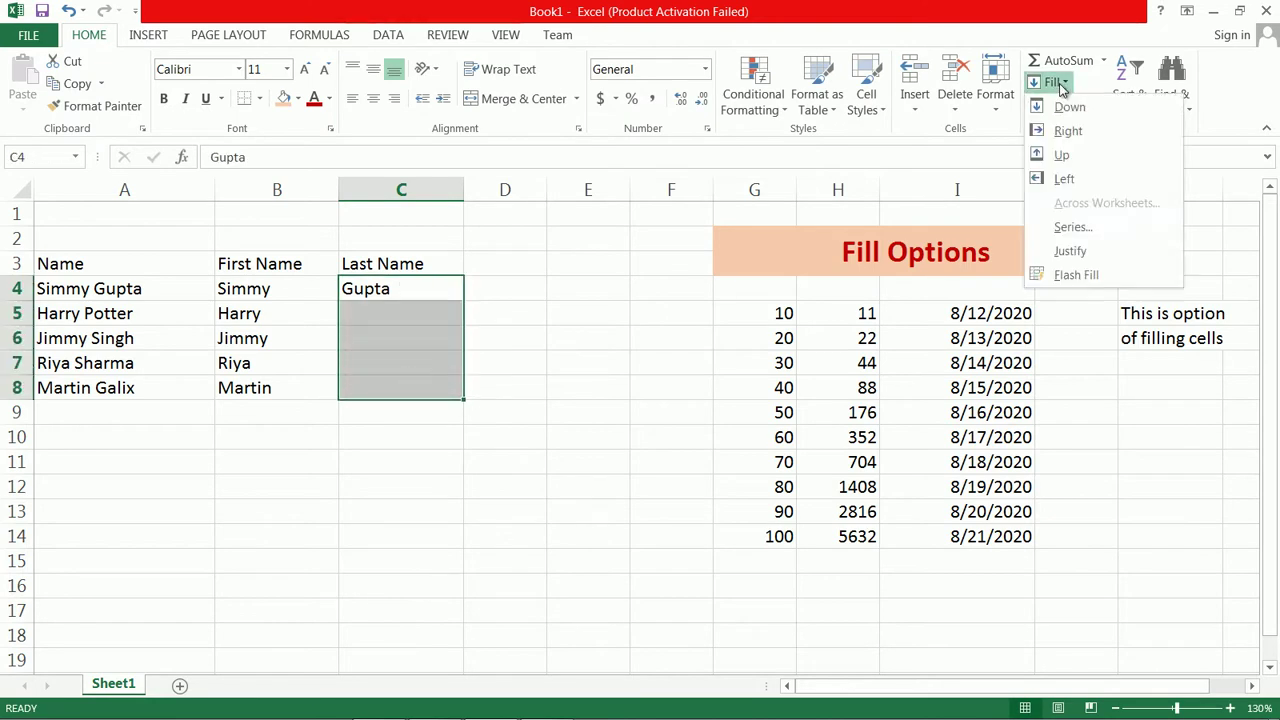
left_click(1084, 273)
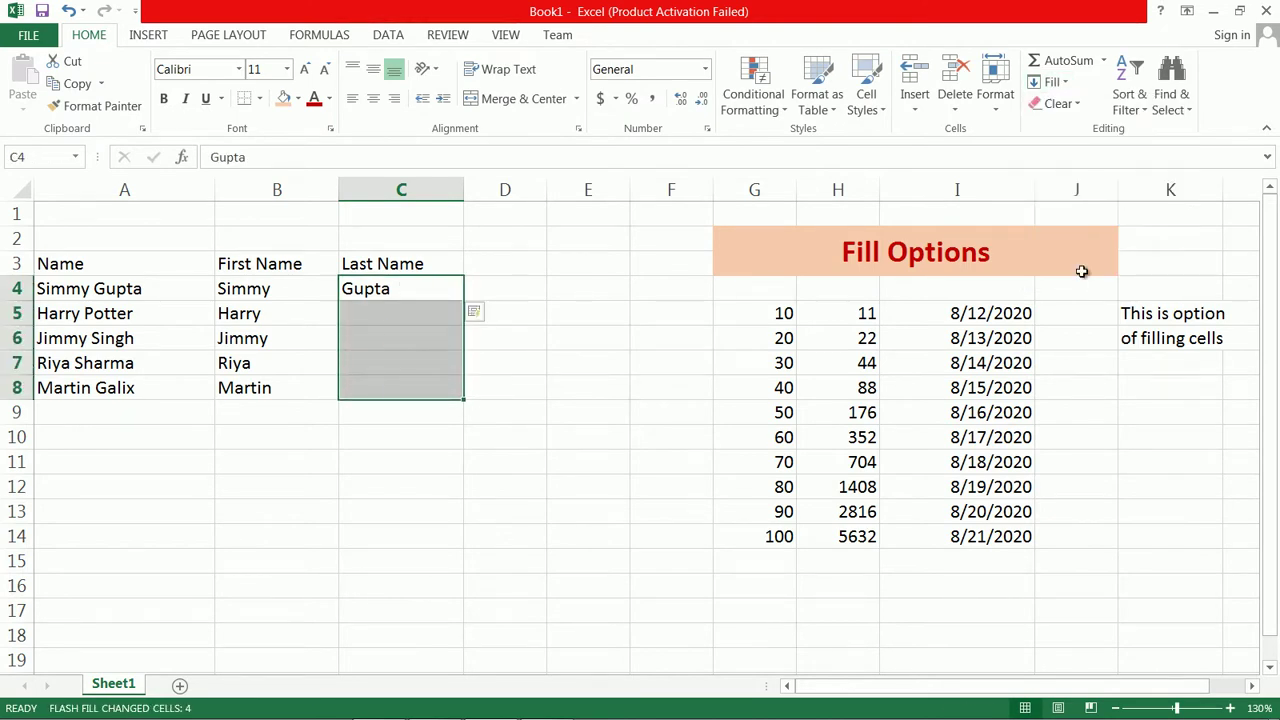
left_click(179, 296)
left_click_drag(215, 194, 291, 194)
Append five-digit codes to the names in A4:A7
double_click(186, 289)
type("12345")
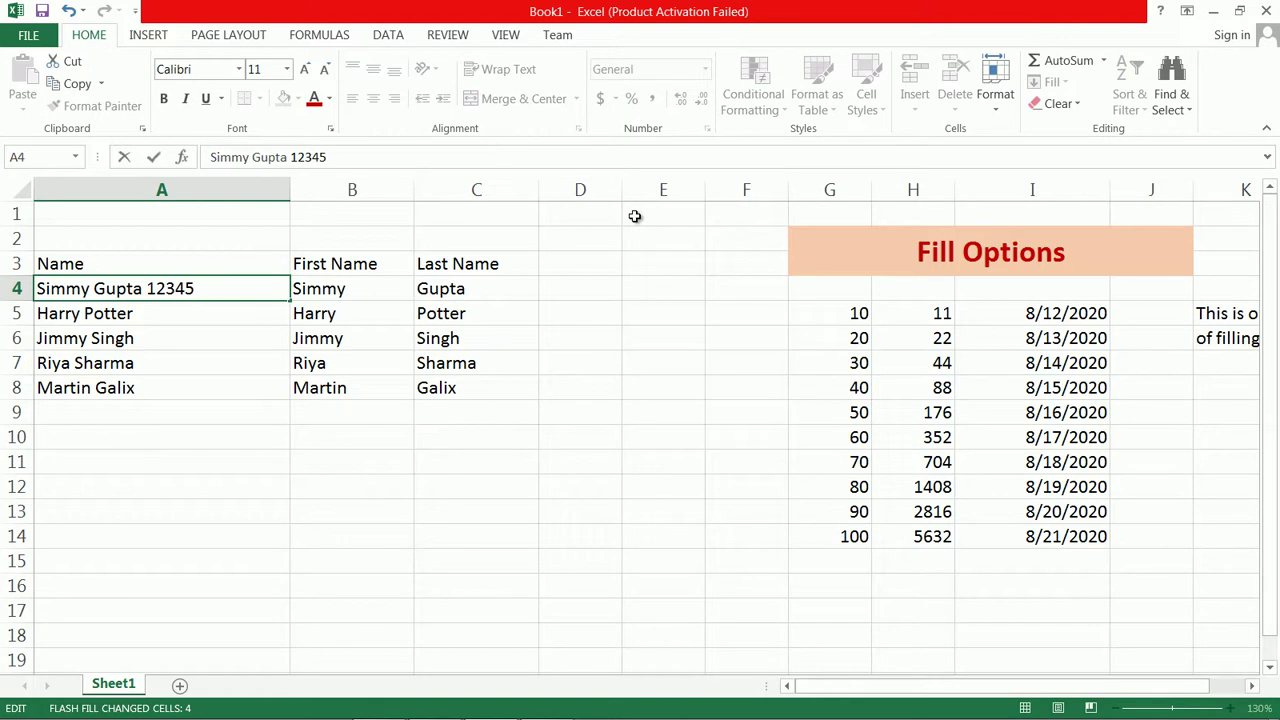
key("Return")
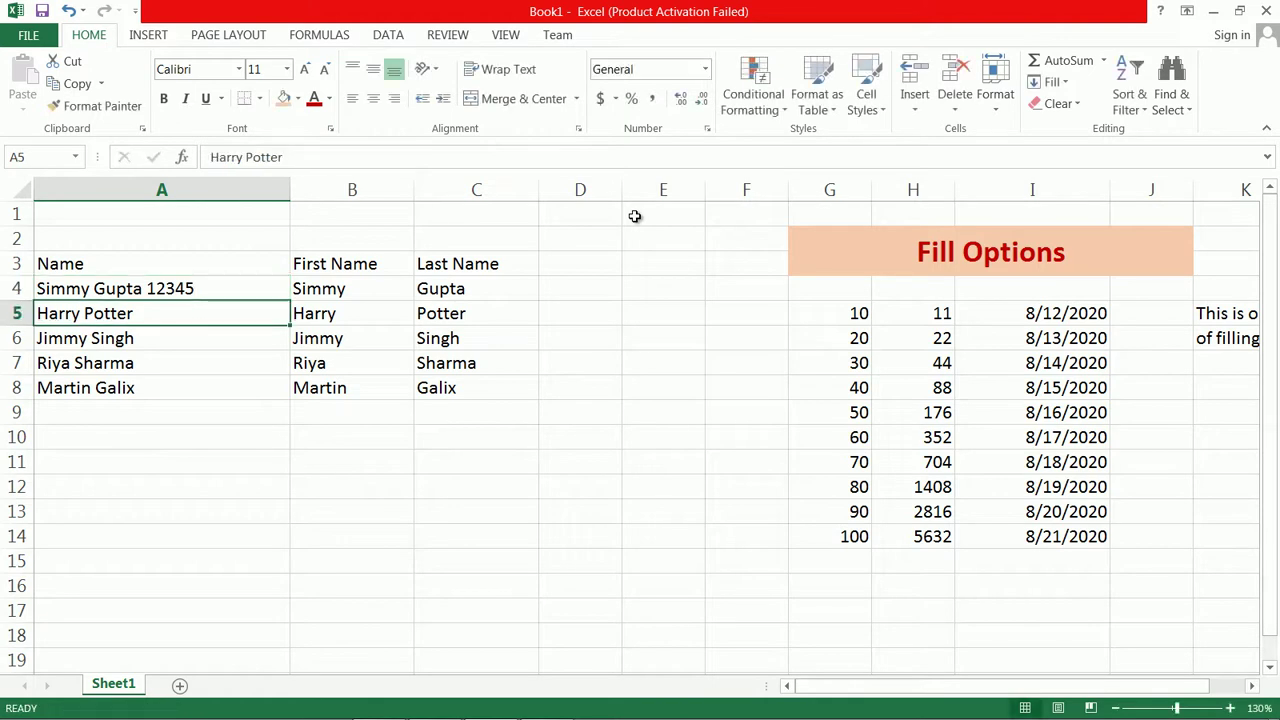
double_click(167, 313)
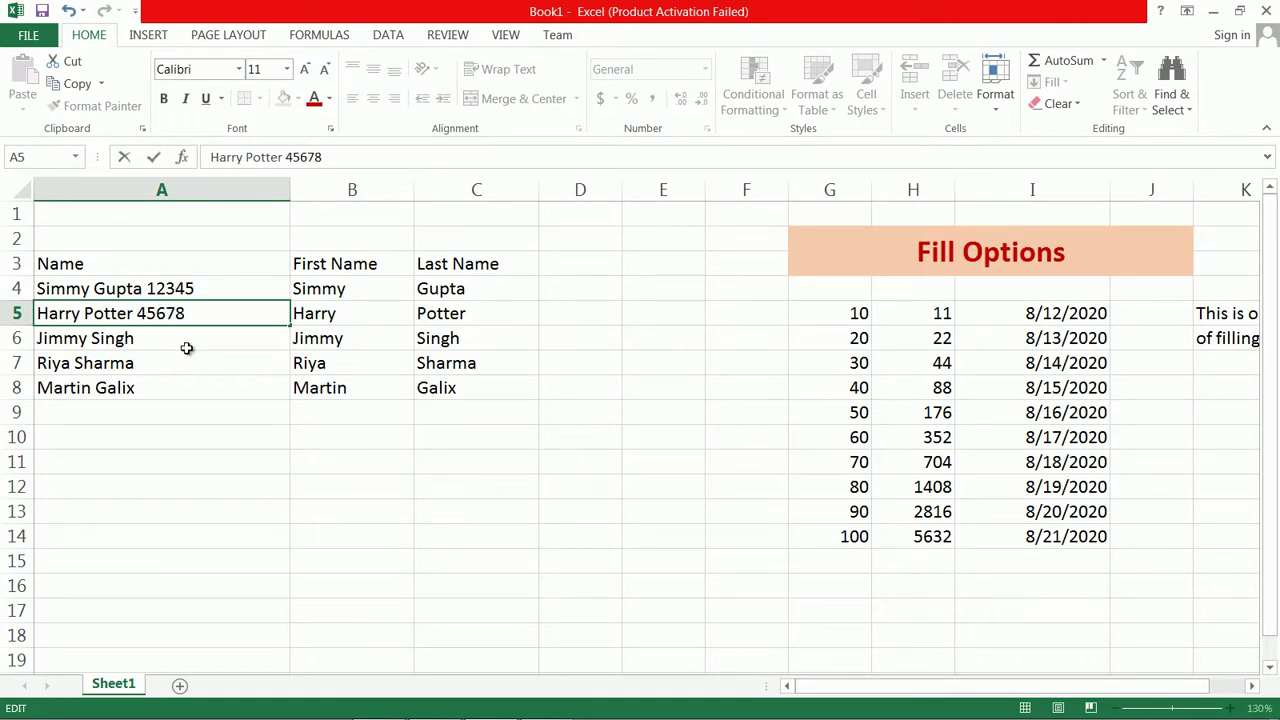
left_click(188, 338)
double_click(188, 339)
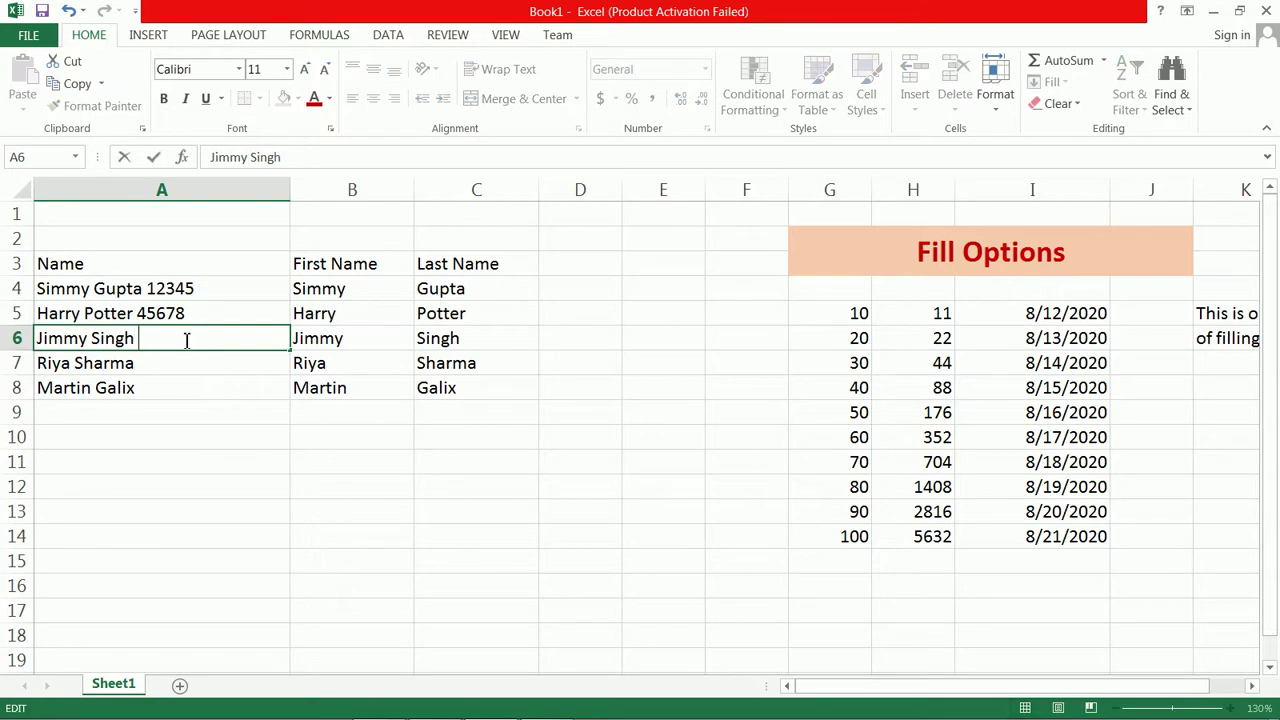
type("56789")
left_click(214, 360)
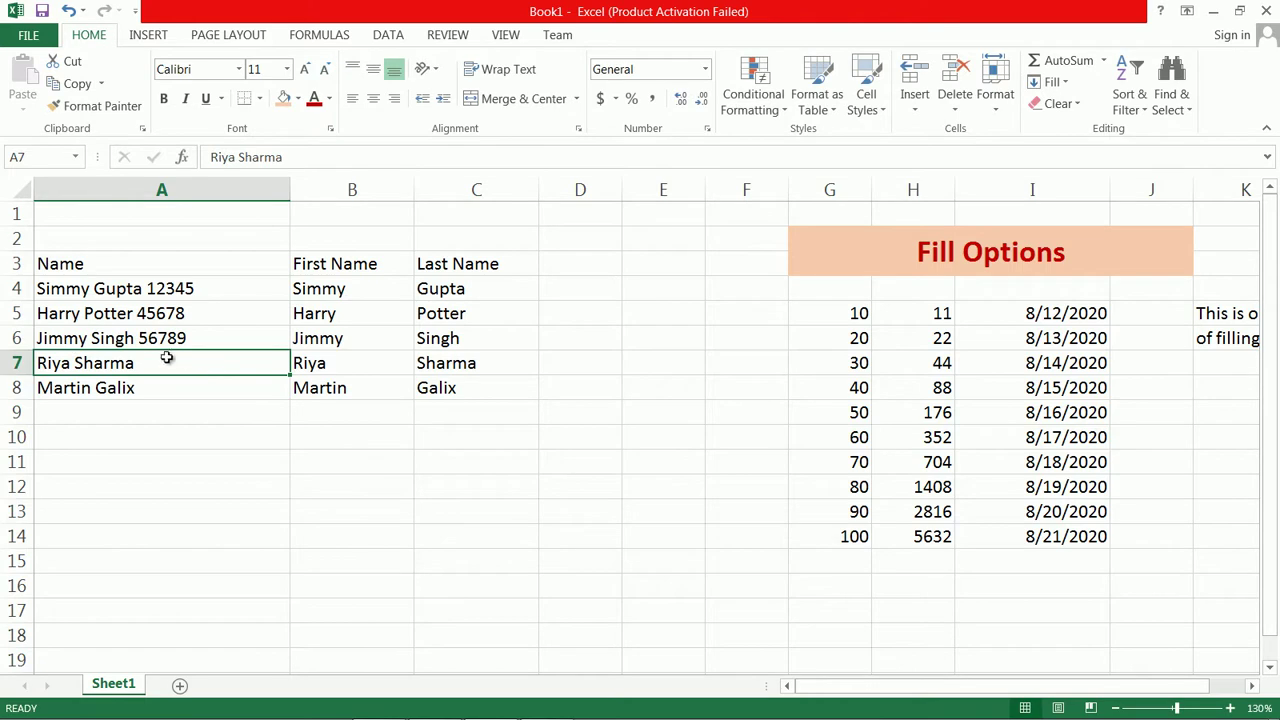
double_click(176, 365)
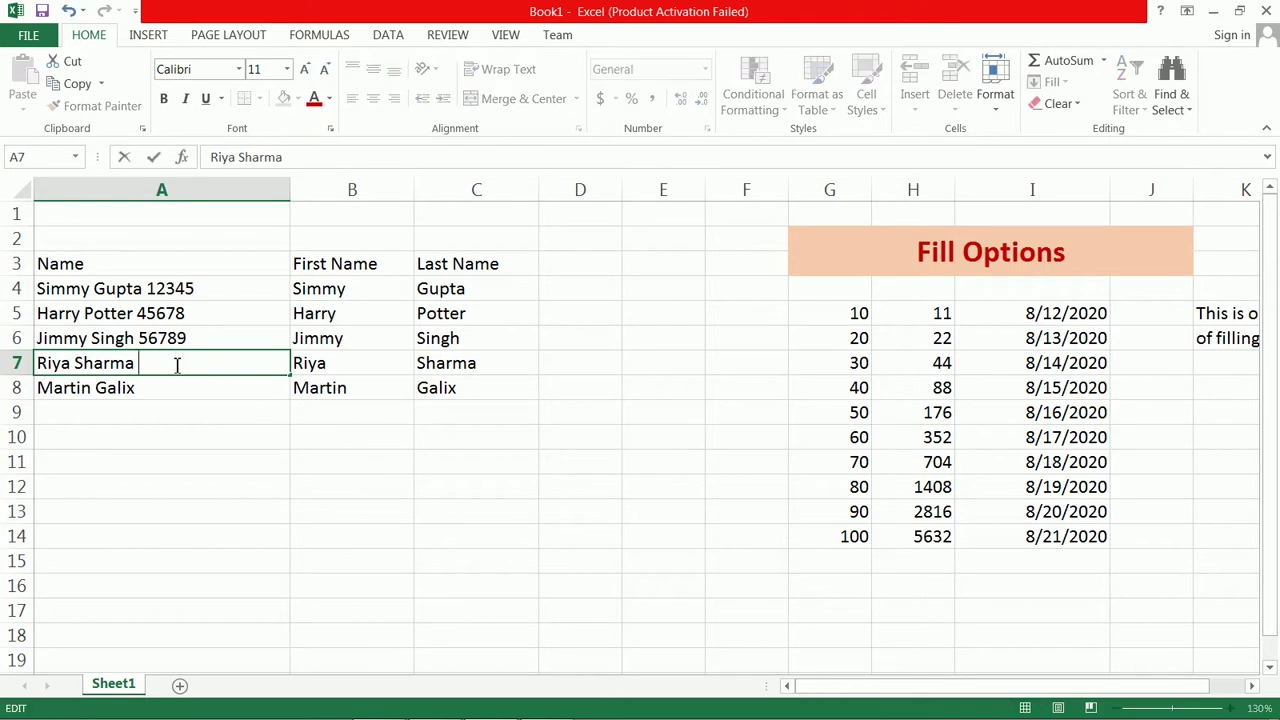
type("45321")
left_click(170, 390)
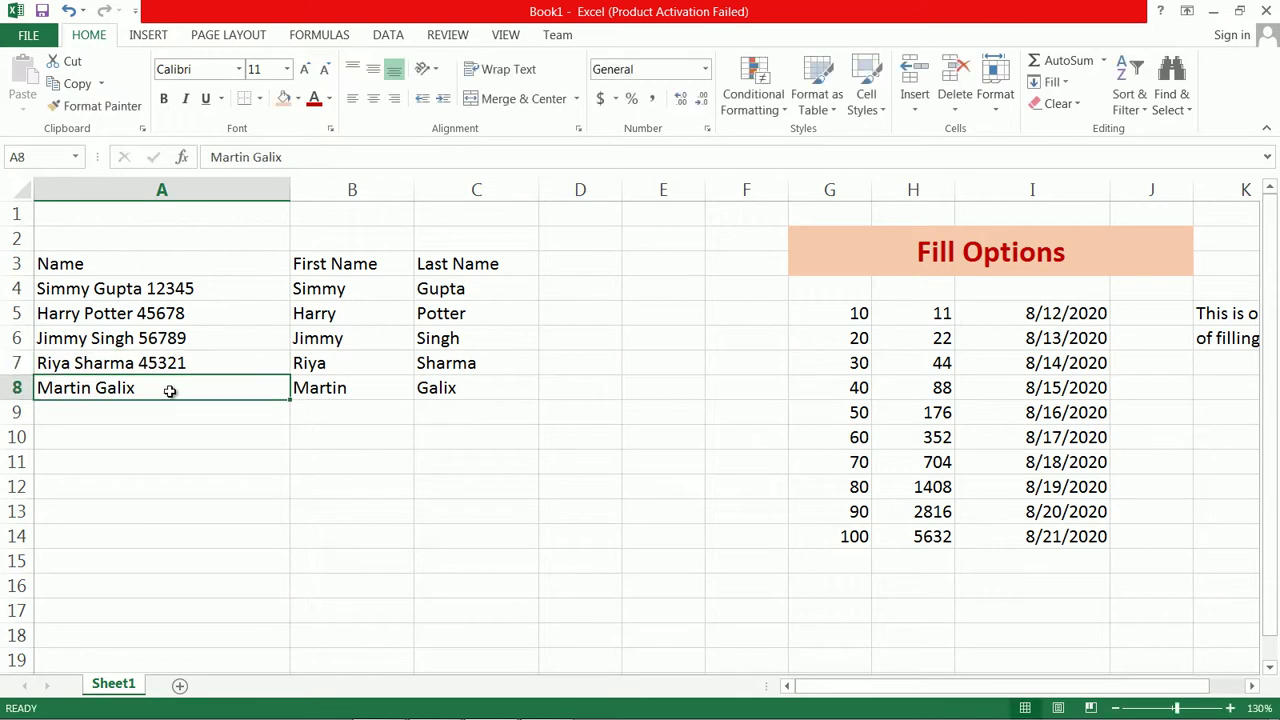
Append a code to the A8 name, head D3 'Code', and begin the D4 code
double_click(175, 391)
type("56458")
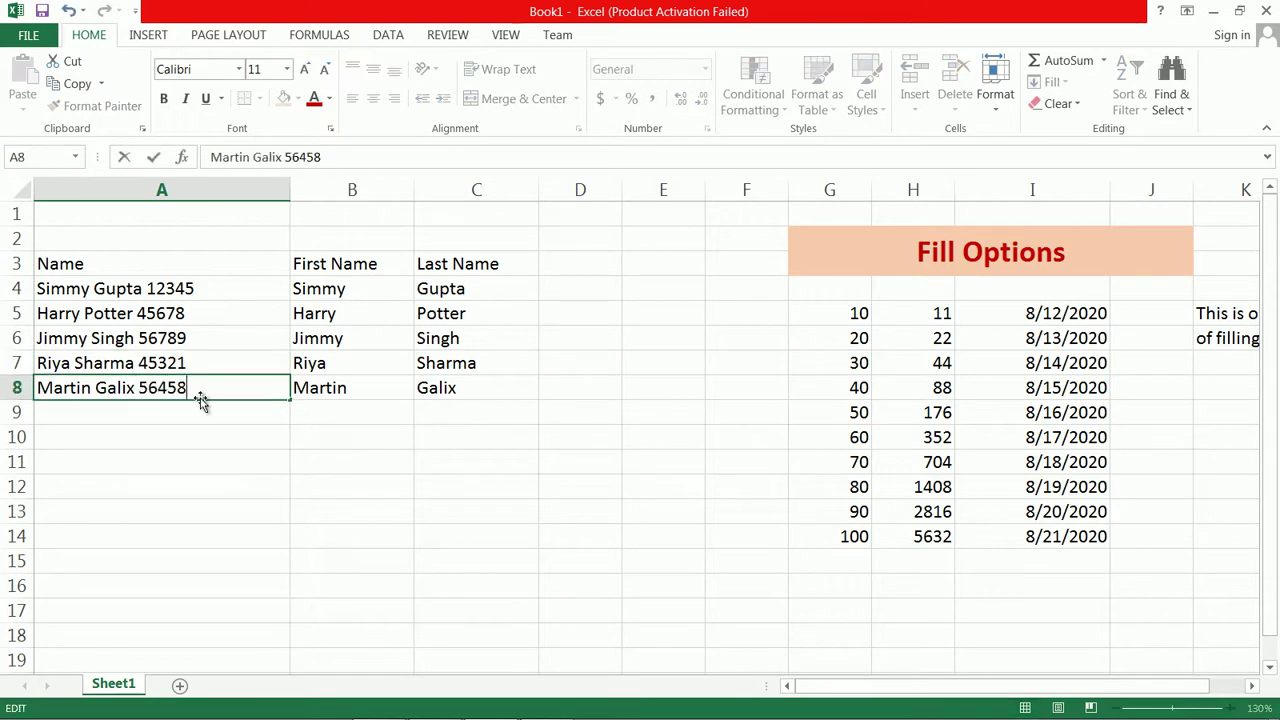
left_click(561, 267)
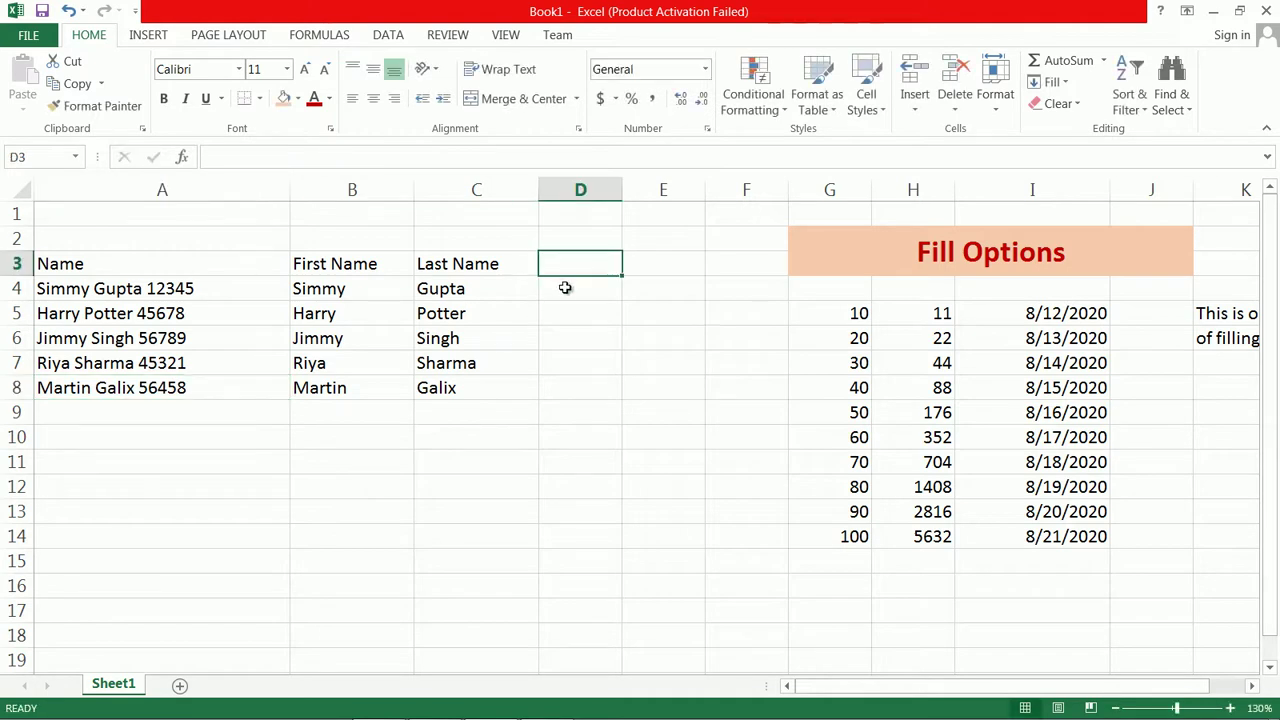
type("Code")
key("Return")
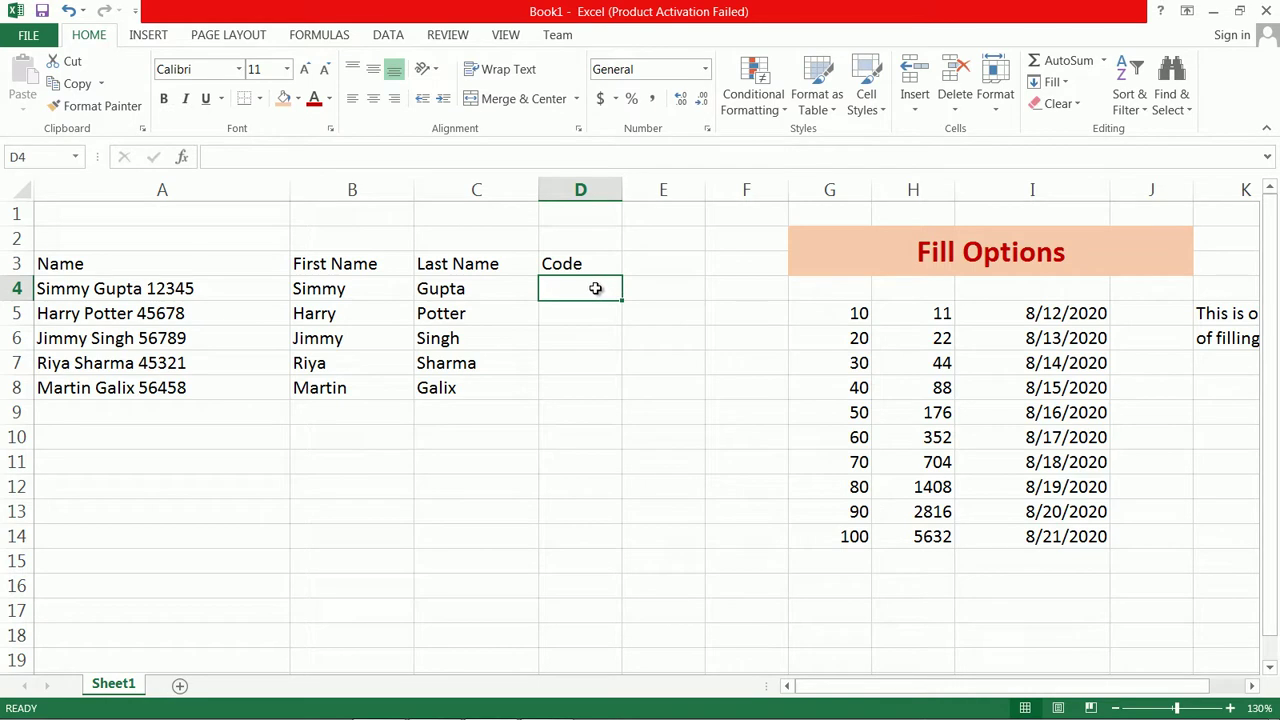
type("12345")
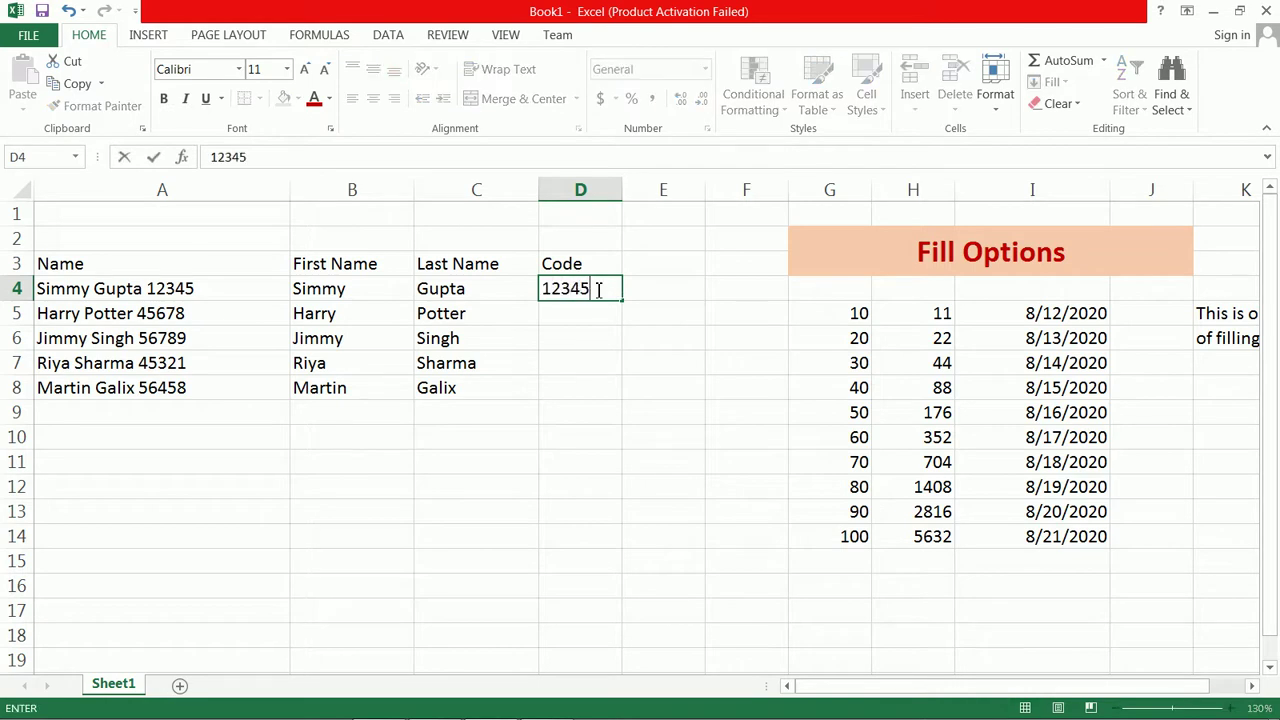
Enter 12345 in D4 and Flash Fill the five-digit codes down D4:D8
key("Return")
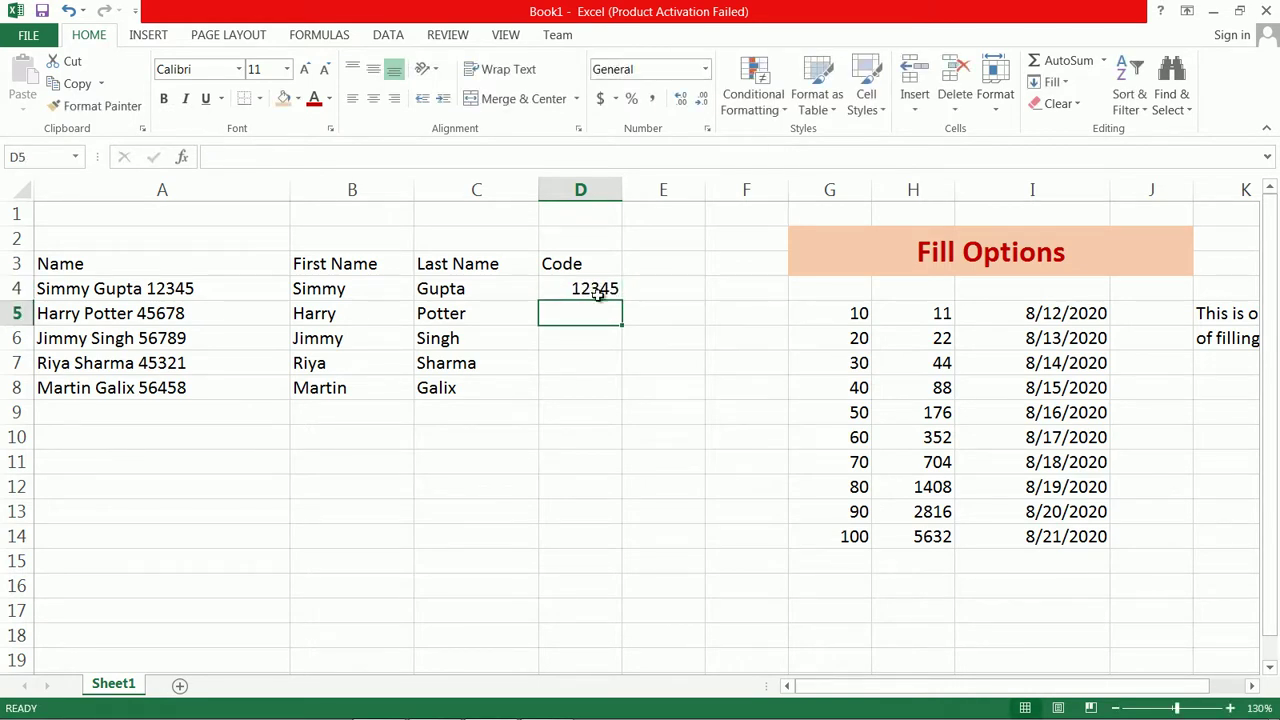
left_click_drag(580, 288, 603, 391)
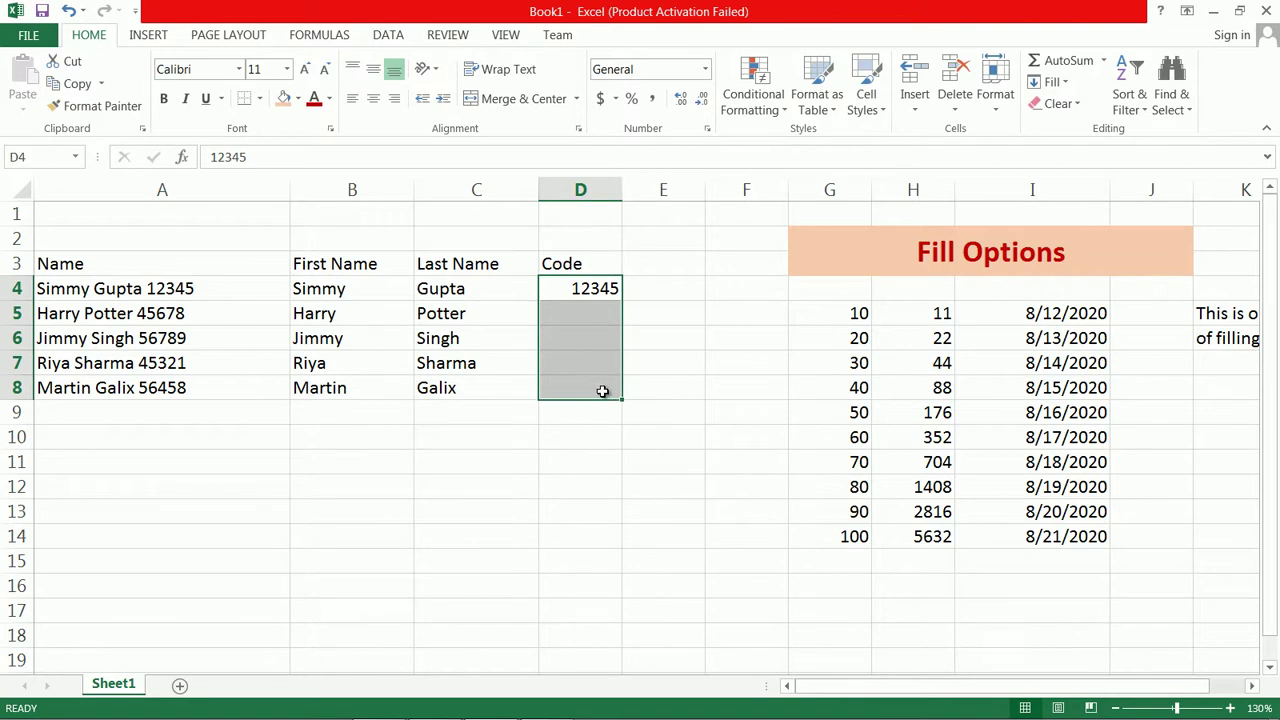
left_click(1052, 82)
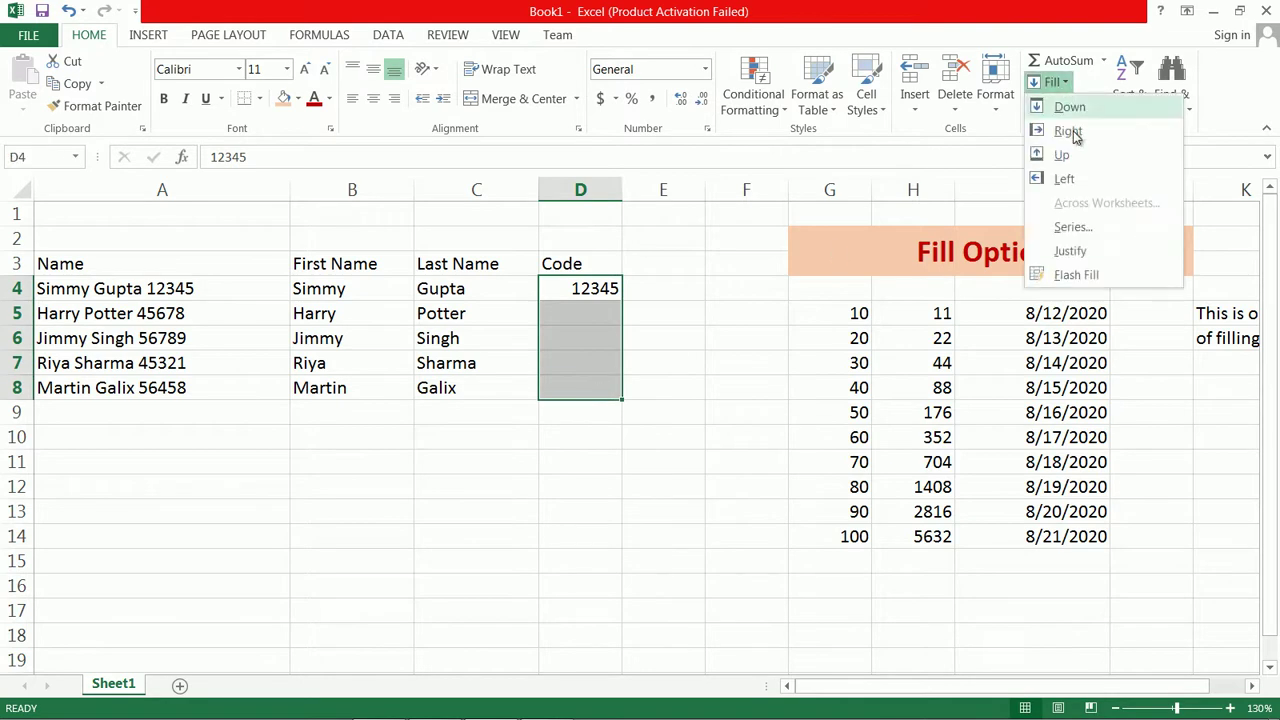
left_click(1076, 275)
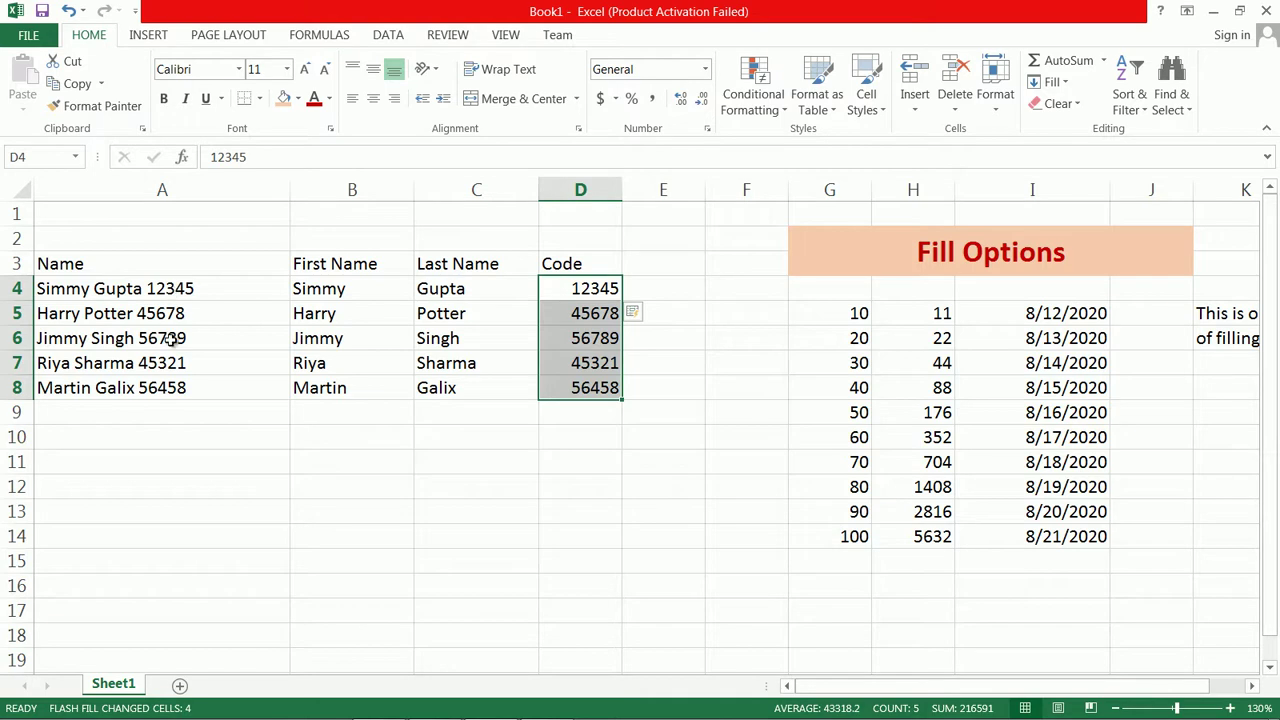
Review the table and select the names in A4:A8
left_click(442, 318)
left_click(316, 298)
left_click(285, 290)
left_click(457, 290)
left_click(320, 290)
left_click_drag(175, 290, 185, 390)
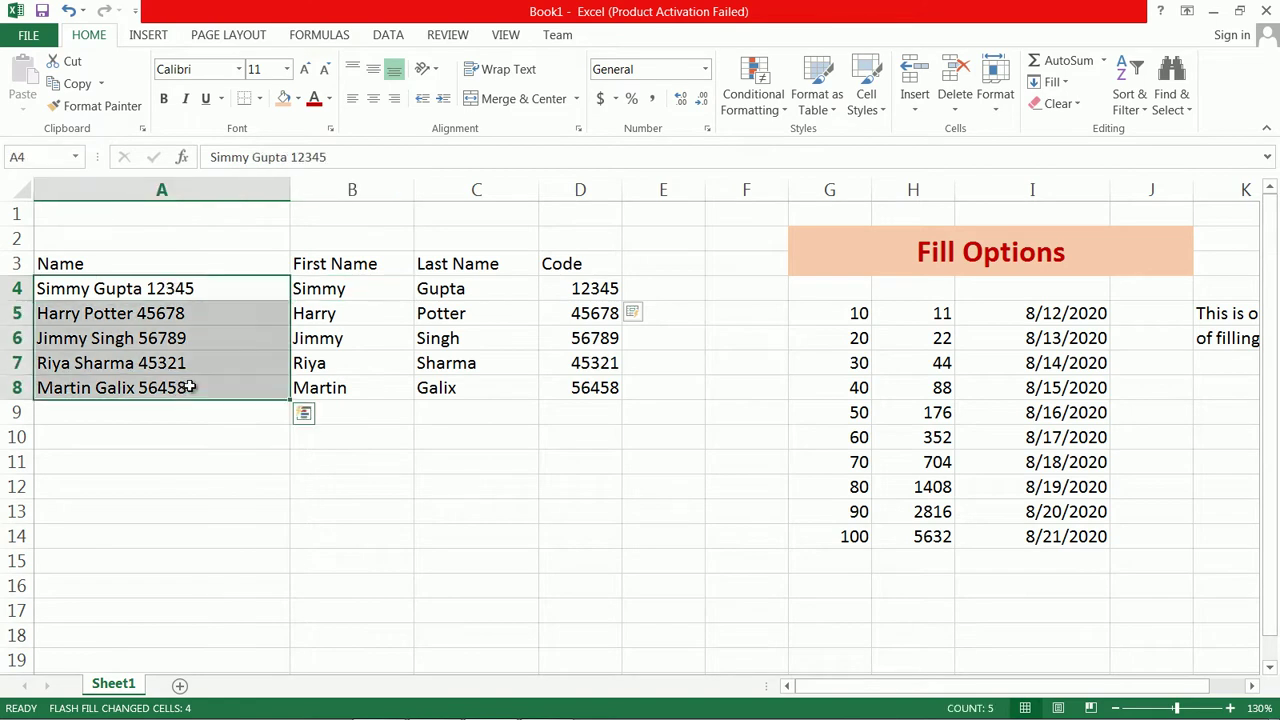
left_click(696, 286)
Append the cities Mumbai and Delhi to the names in A4 and A5
left_click(206, 284)
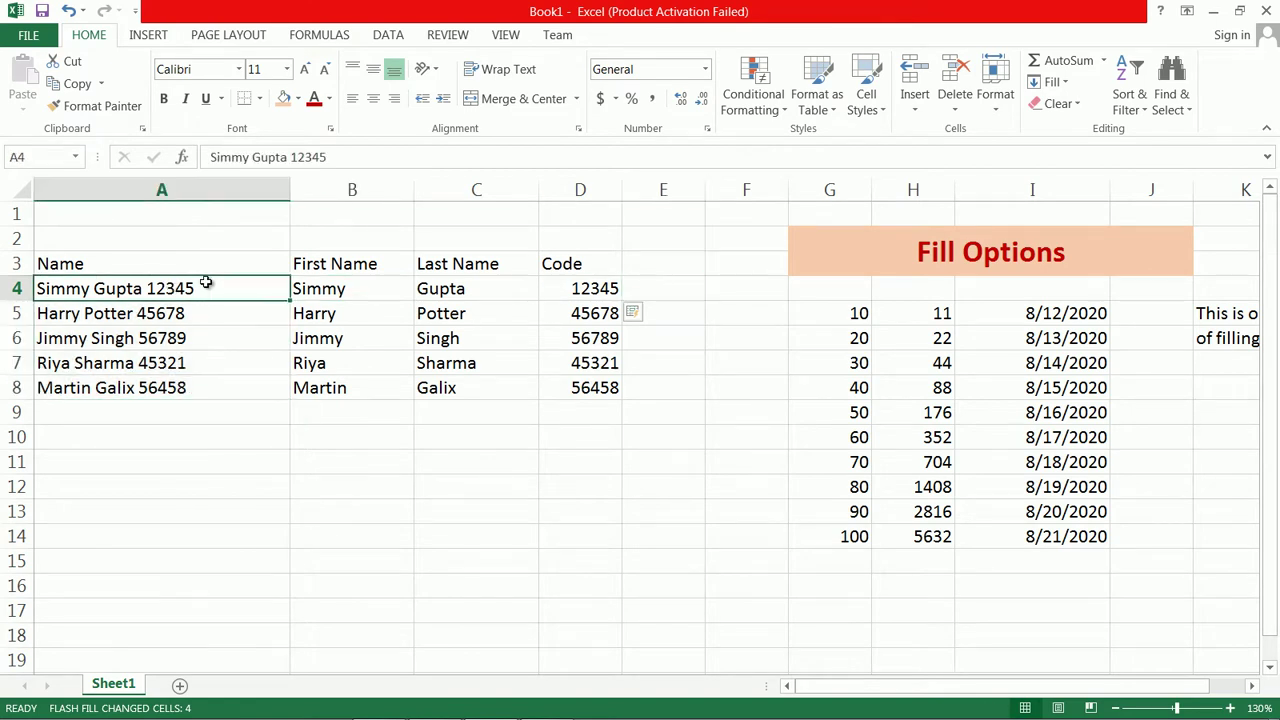
double_click(220, 290)
type("Mumbai")
key("Return")
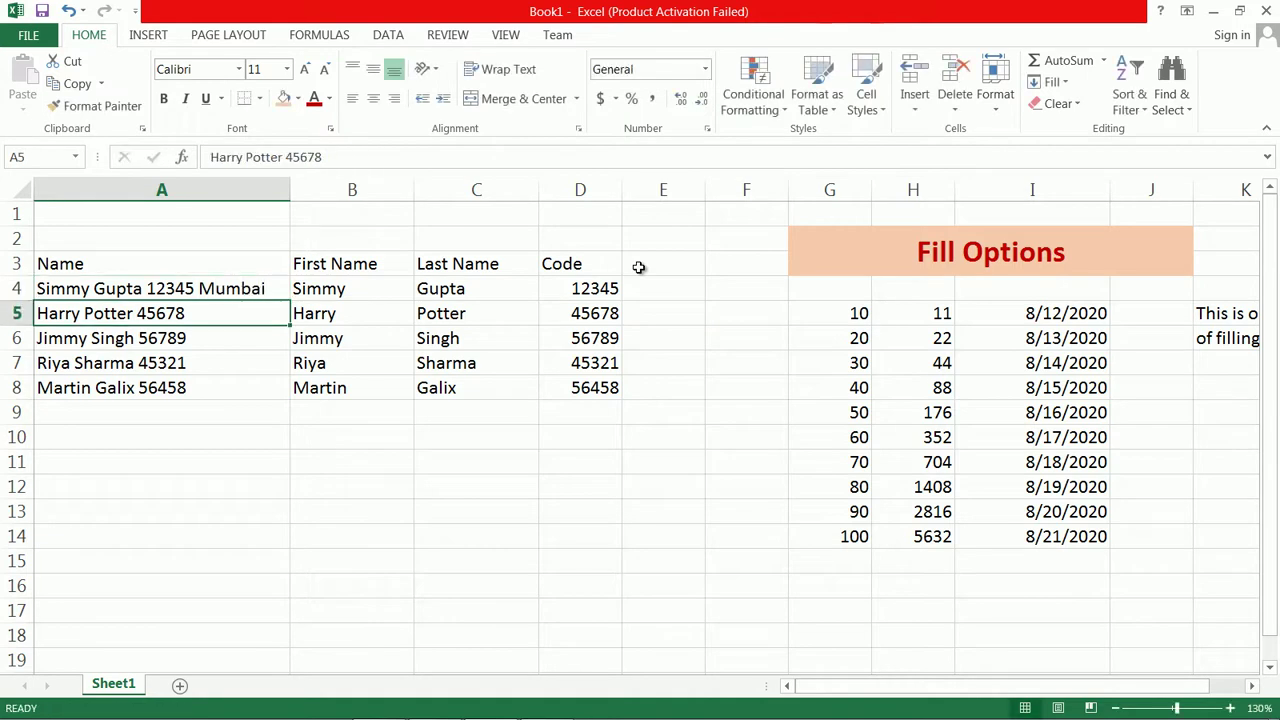
double_click(250, 312)
type("Delhi")
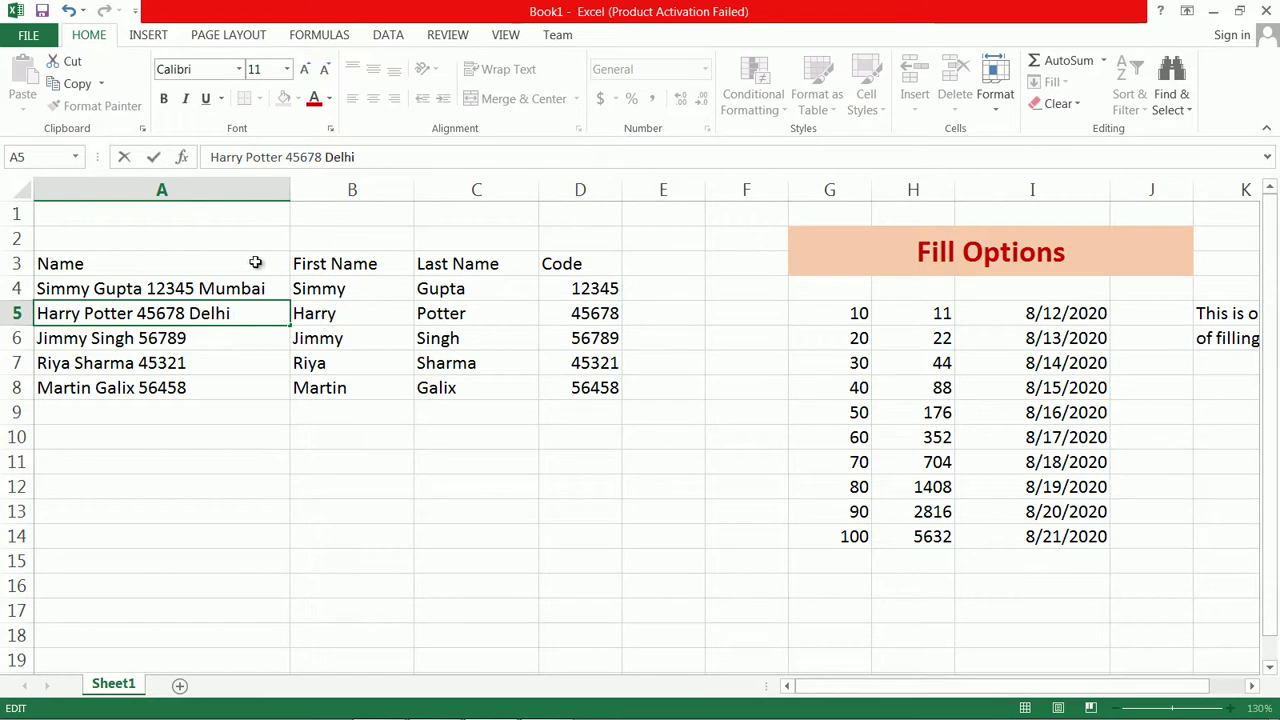
key("Return")
Append London, Newyork and Vihan to the names in A6, A7 and A8
double_click(231, 340)
type("LOndon")
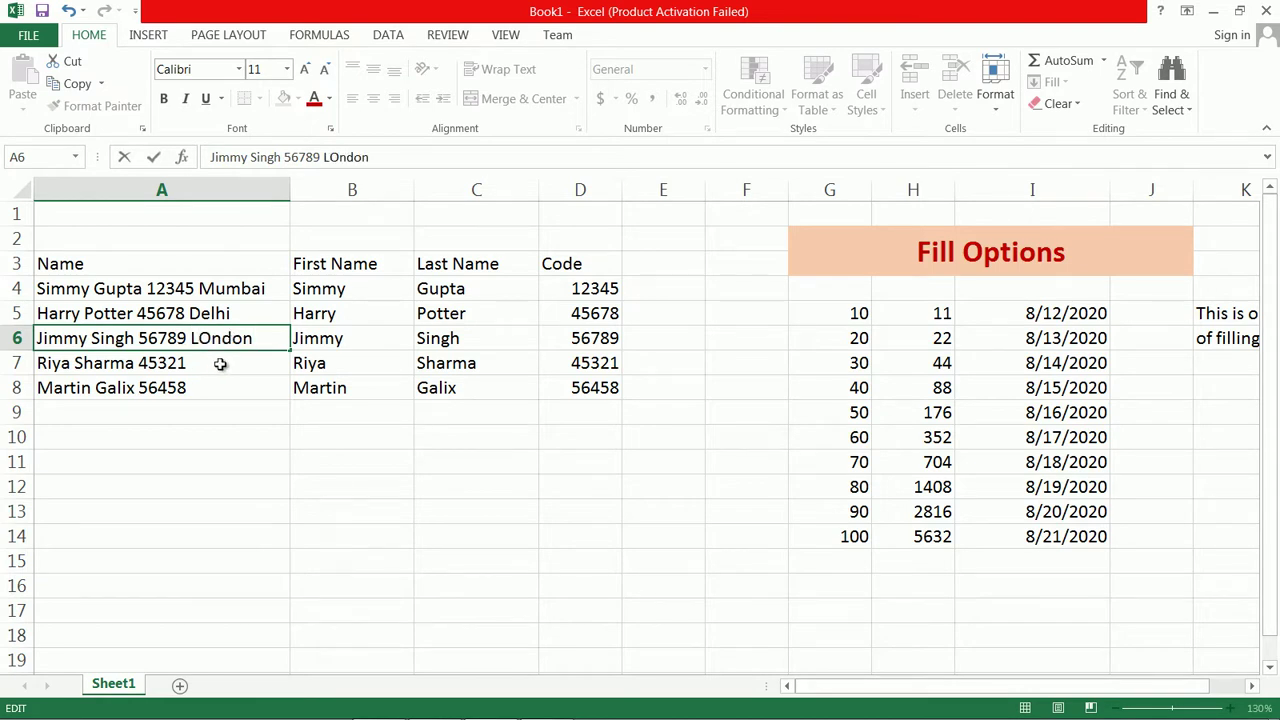
key("BackSpace")
type("o")
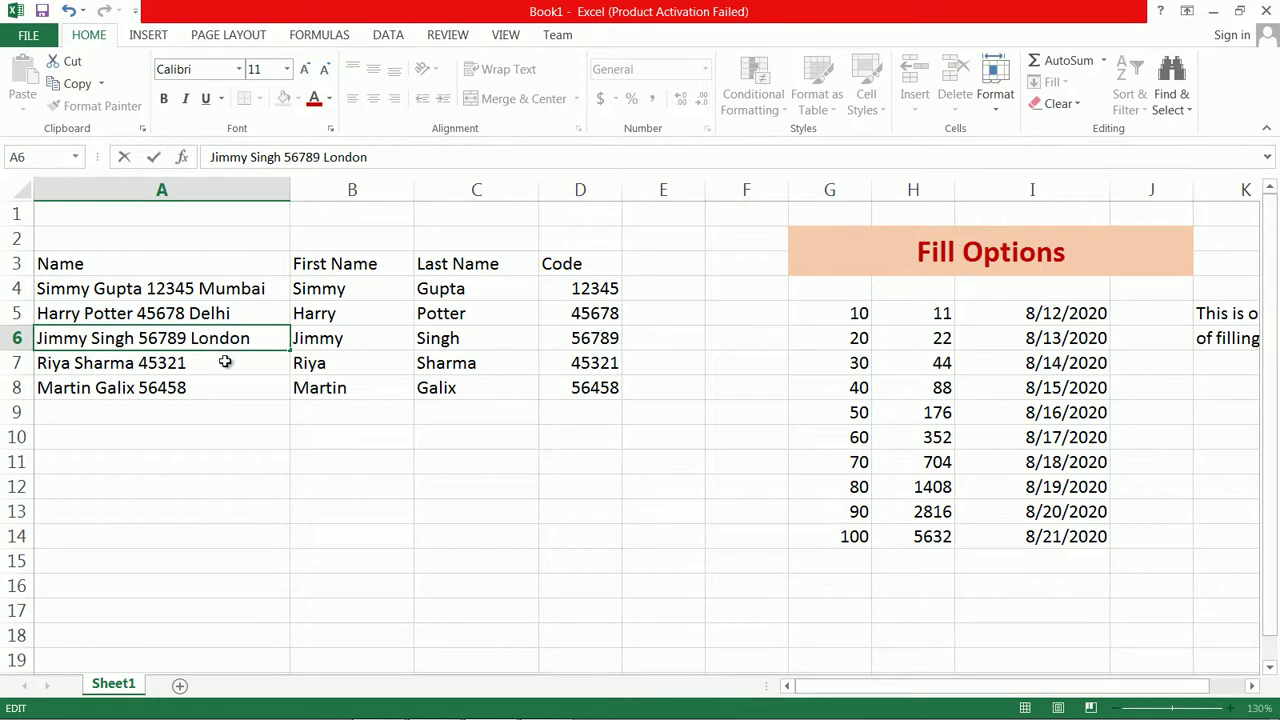
left_click(228, 362)
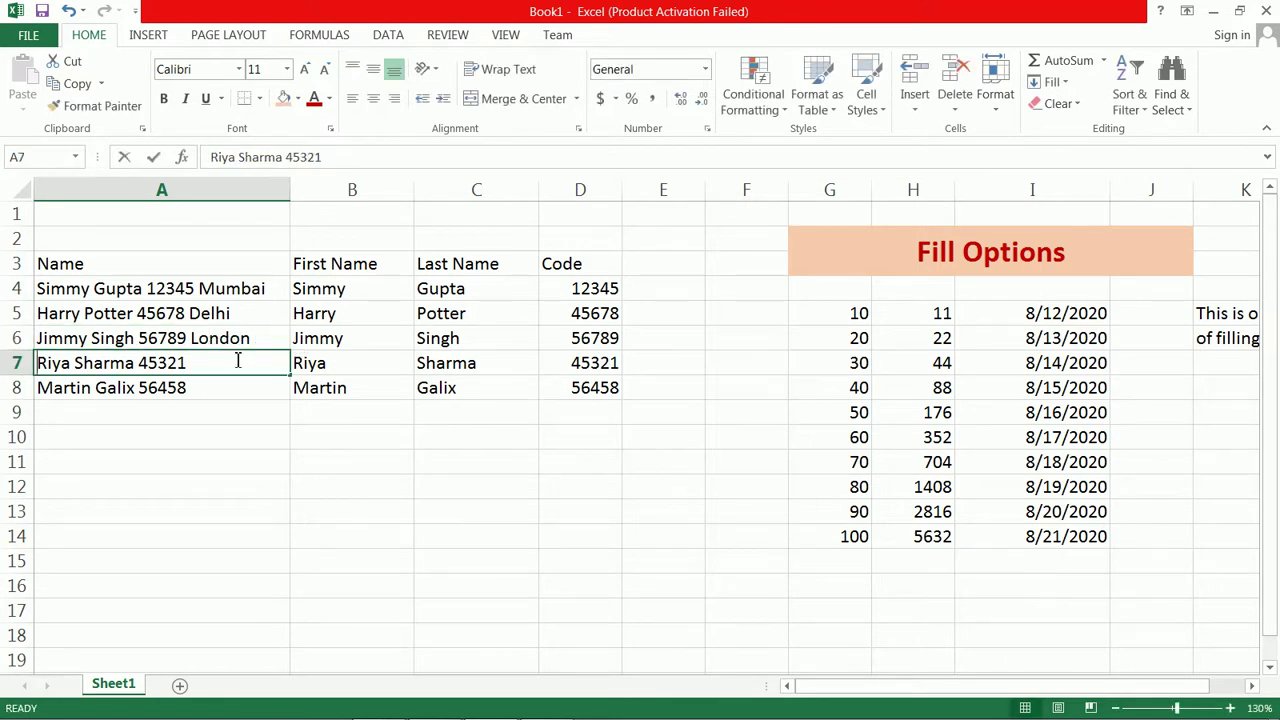
double_click(238, 361)
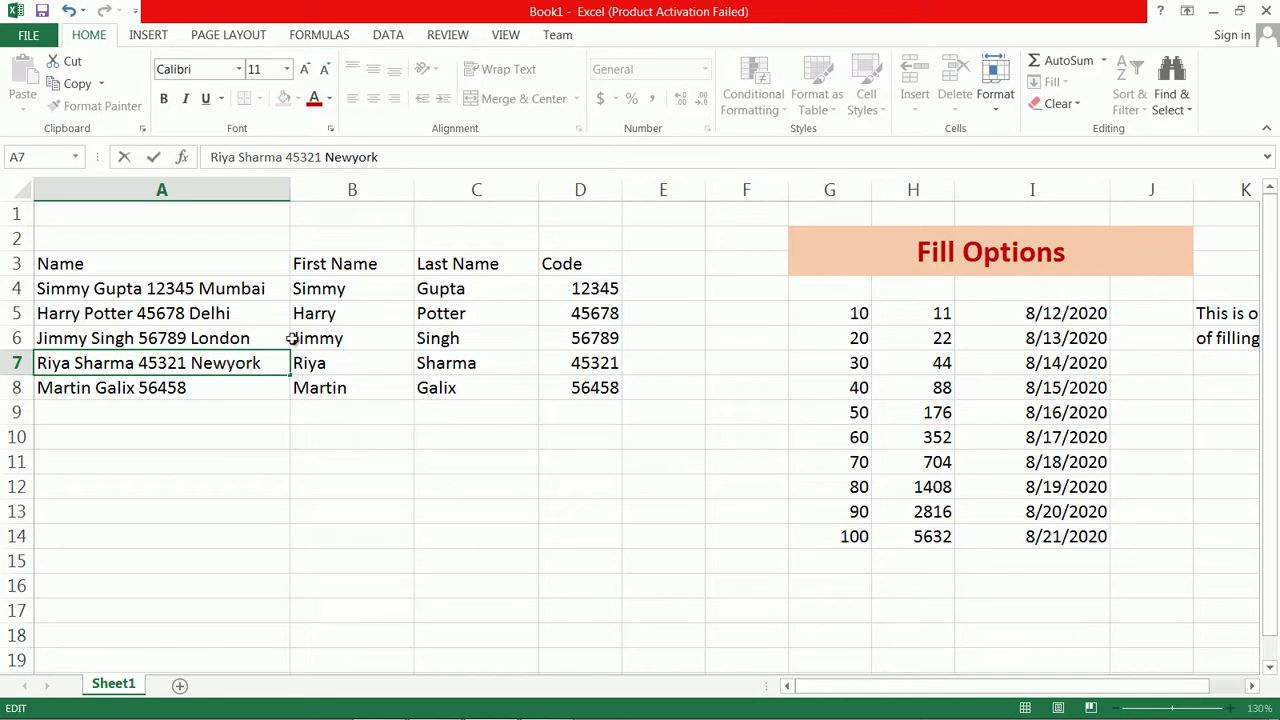
left_click(224, 384)
double_click(228, 386)
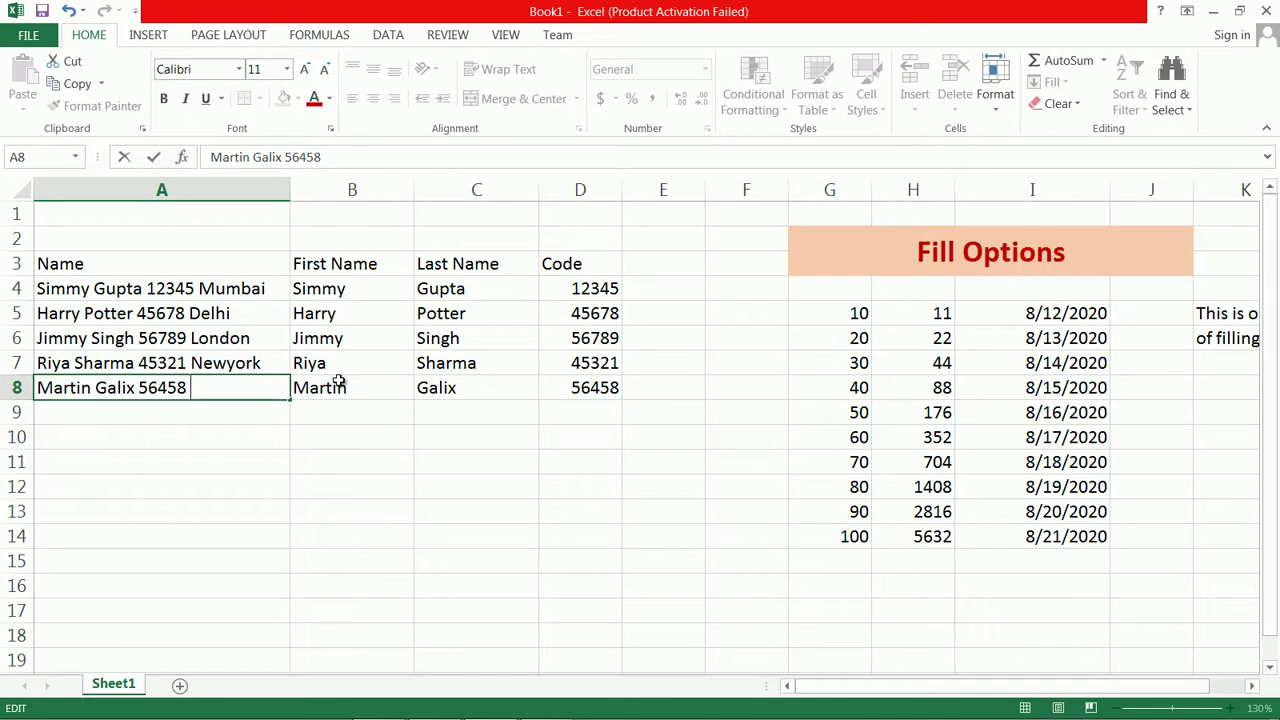
type("Vihan")
left_click(665, 264)
Head E3 'City', enter Mumbai in E4, and Flash Fill the remaining cities down E4:E8
type("City")
key("Return")
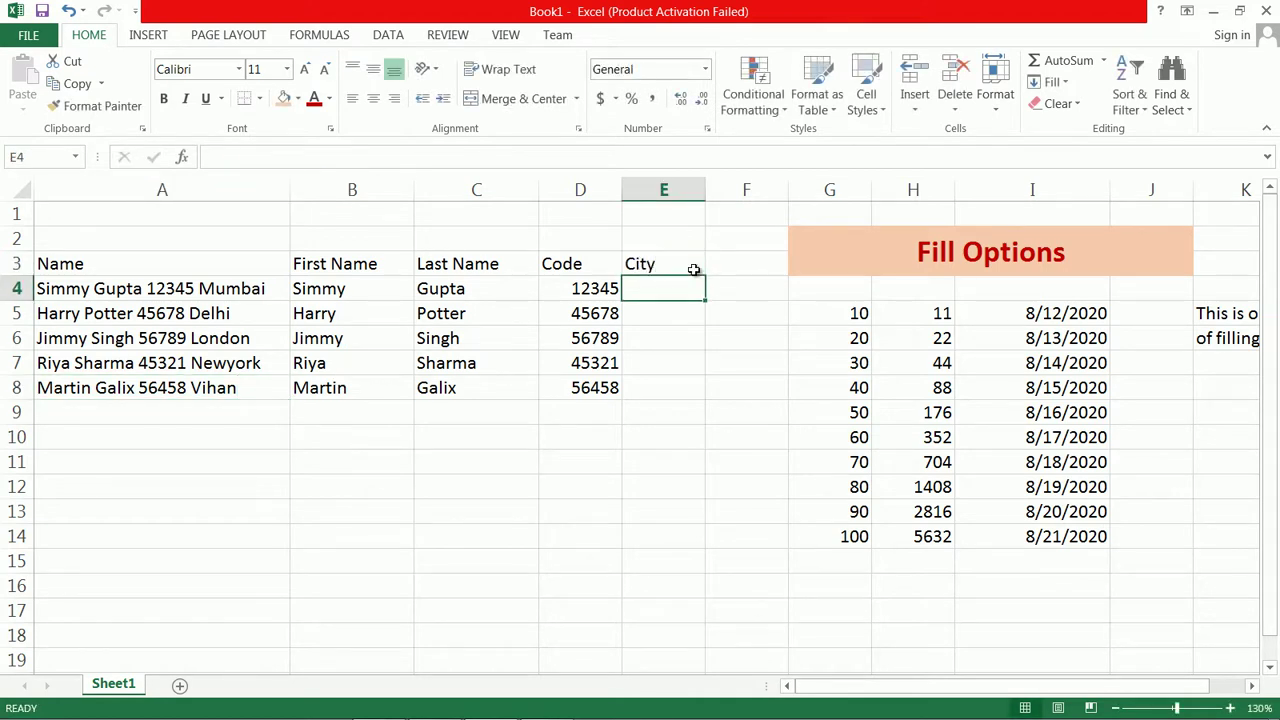
type("M")
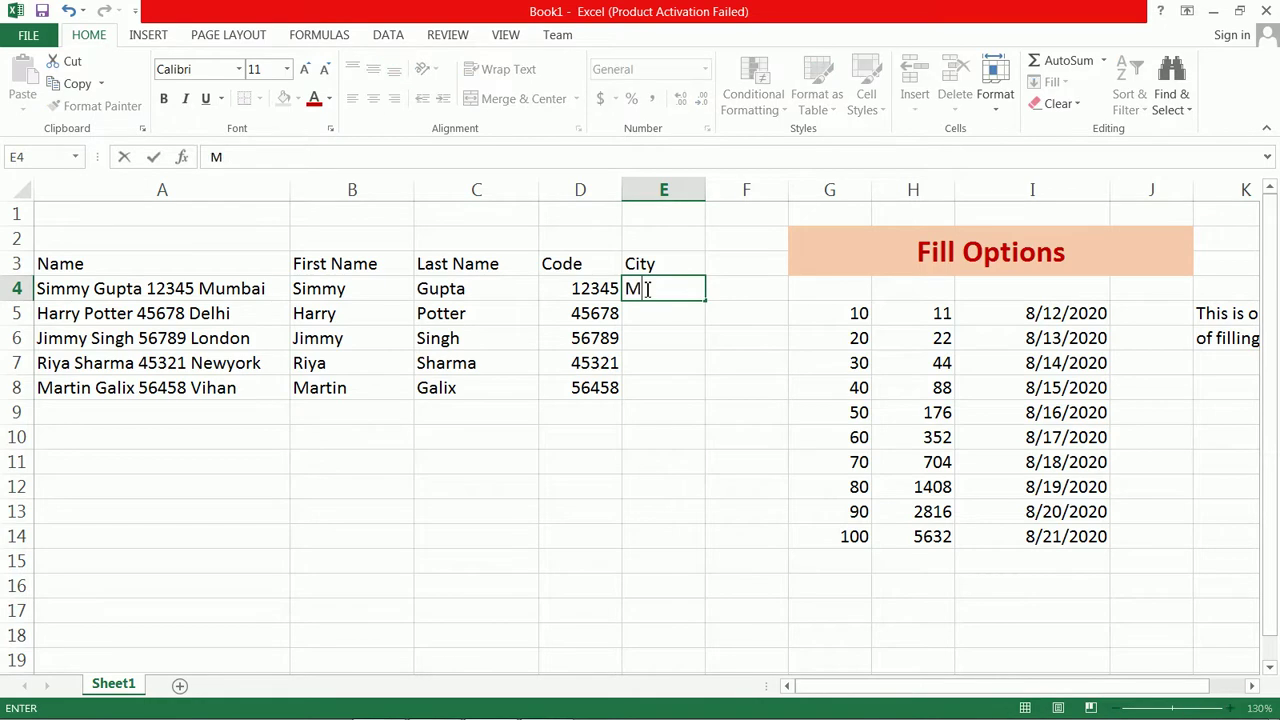
type("umbai")
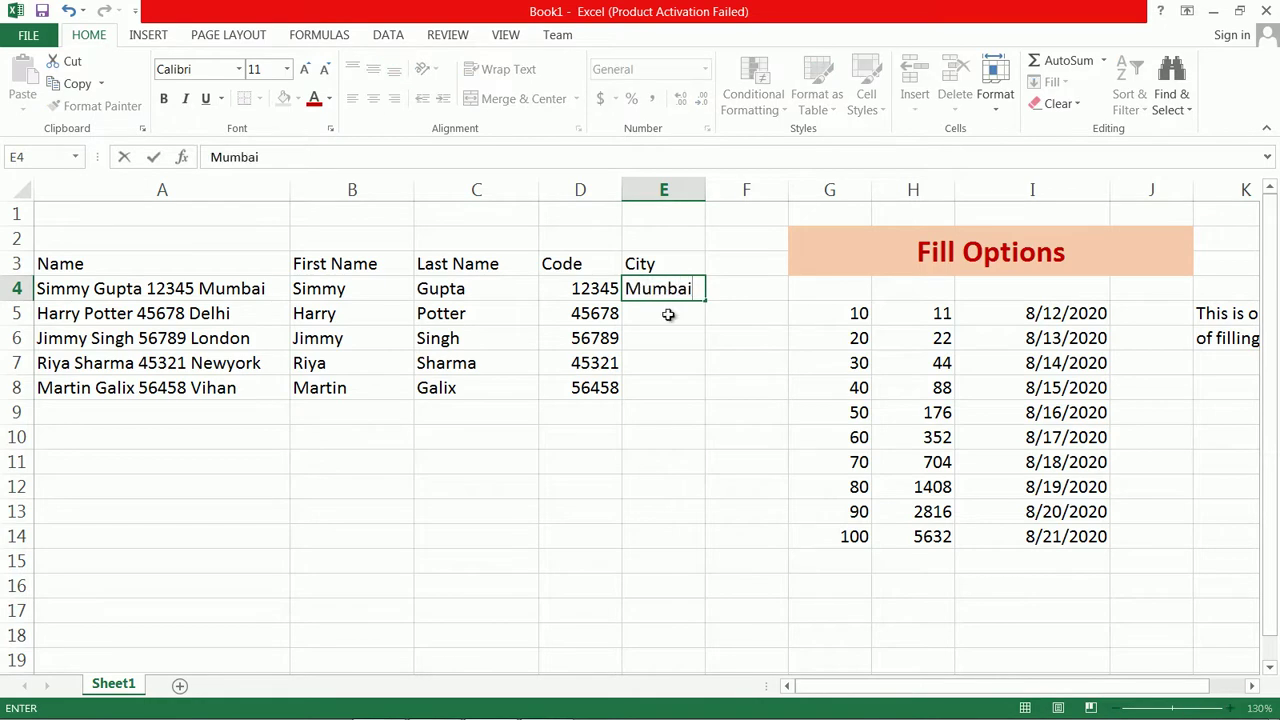
key("Return")
left_click_drag(677, 290, 677, 393)
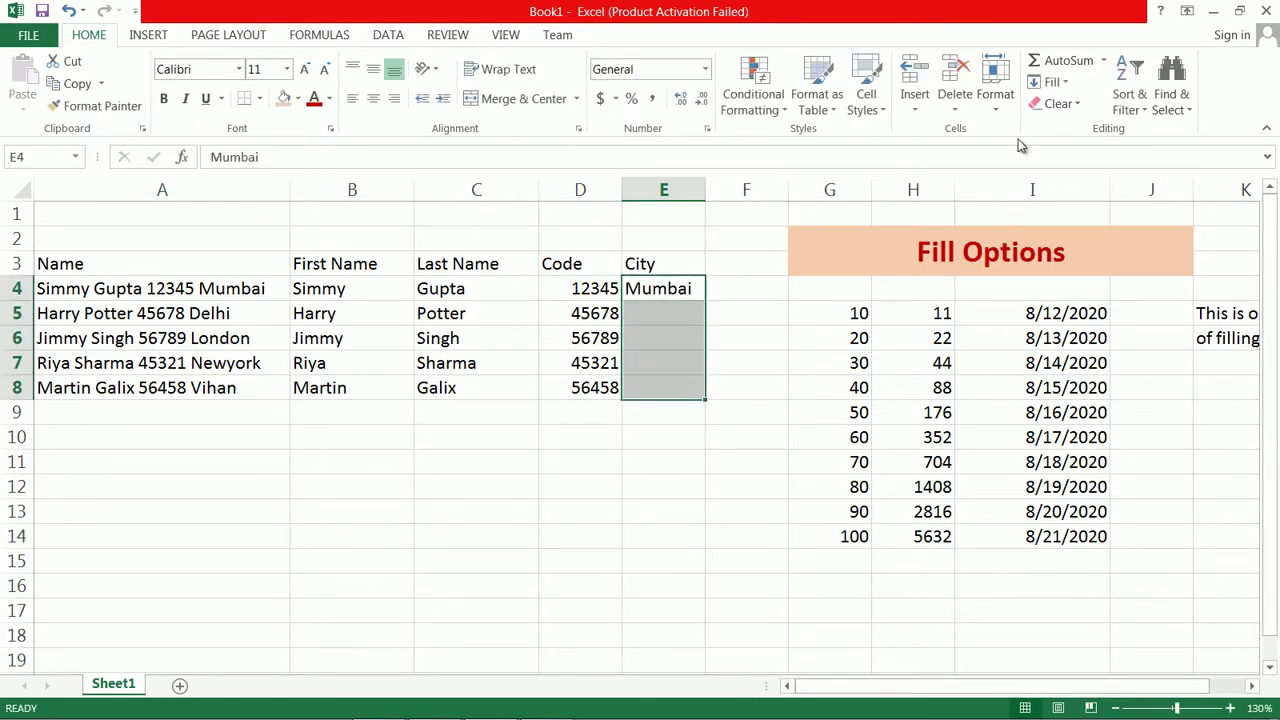
left_click(1054, 82)
left_click(1076, 275)
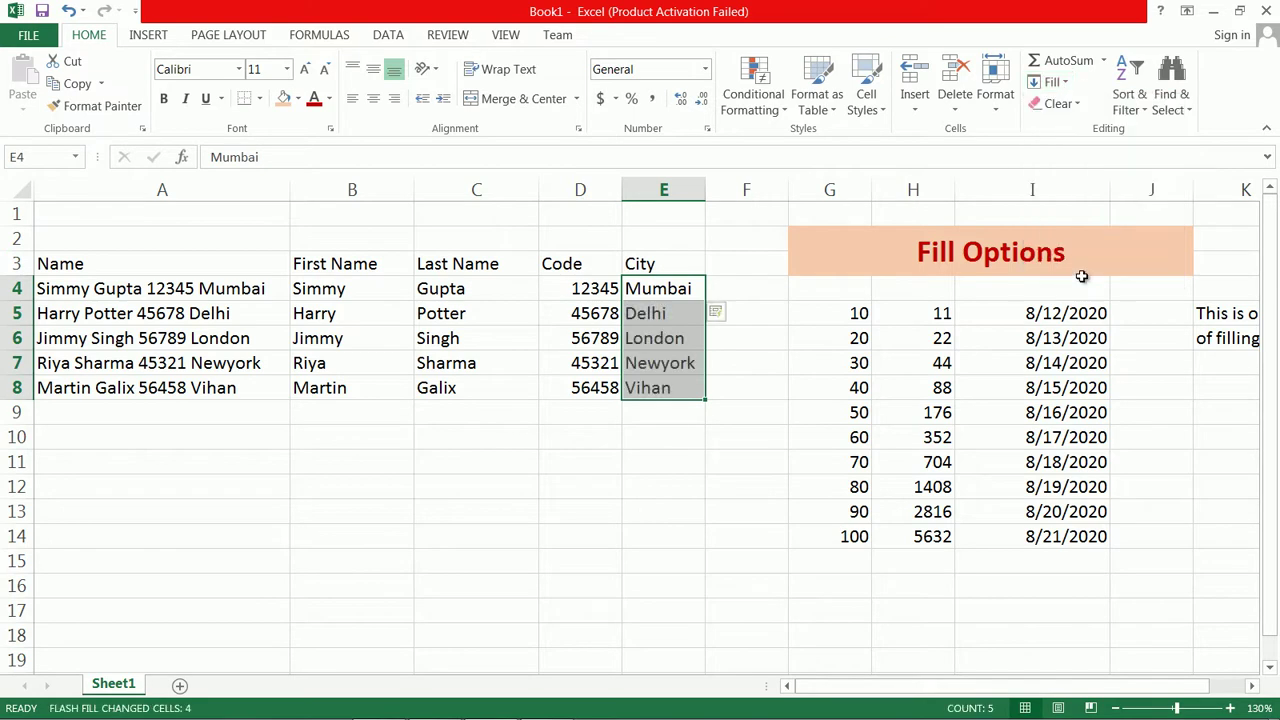
left_click(612, 440)
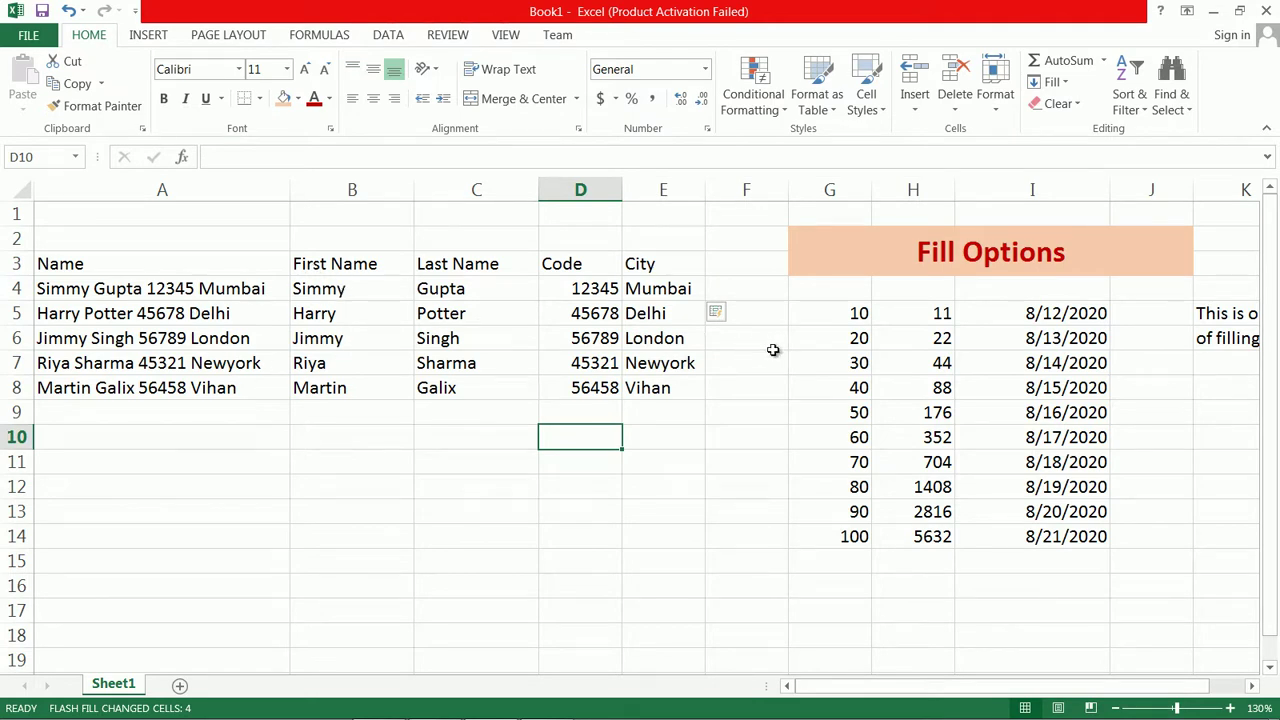
left_click(389, 282)
Clear the First Name, Last Name, Code and City columns from B3:E8
left_click(358, 365)
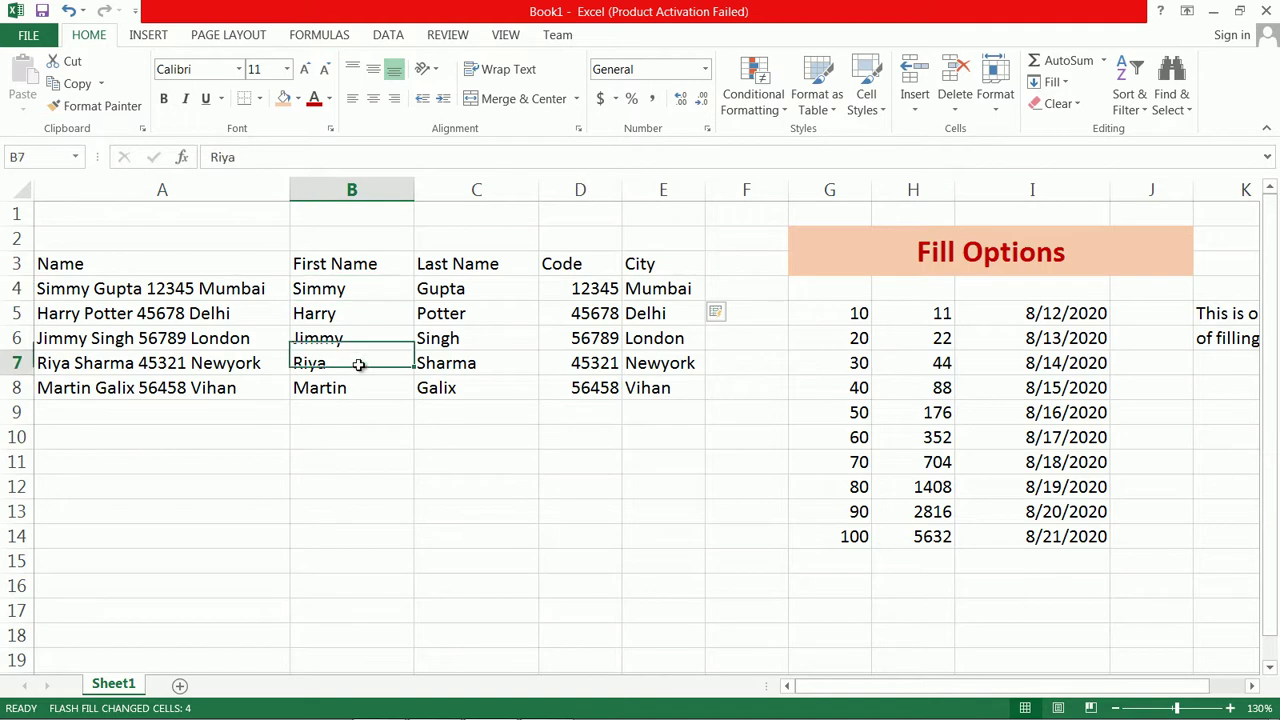
left_click(200, 296)
key("Down")
key("Down")
key("Down")
key("Down")
key("Up")
key("Up")
key("Up")
key("Up")
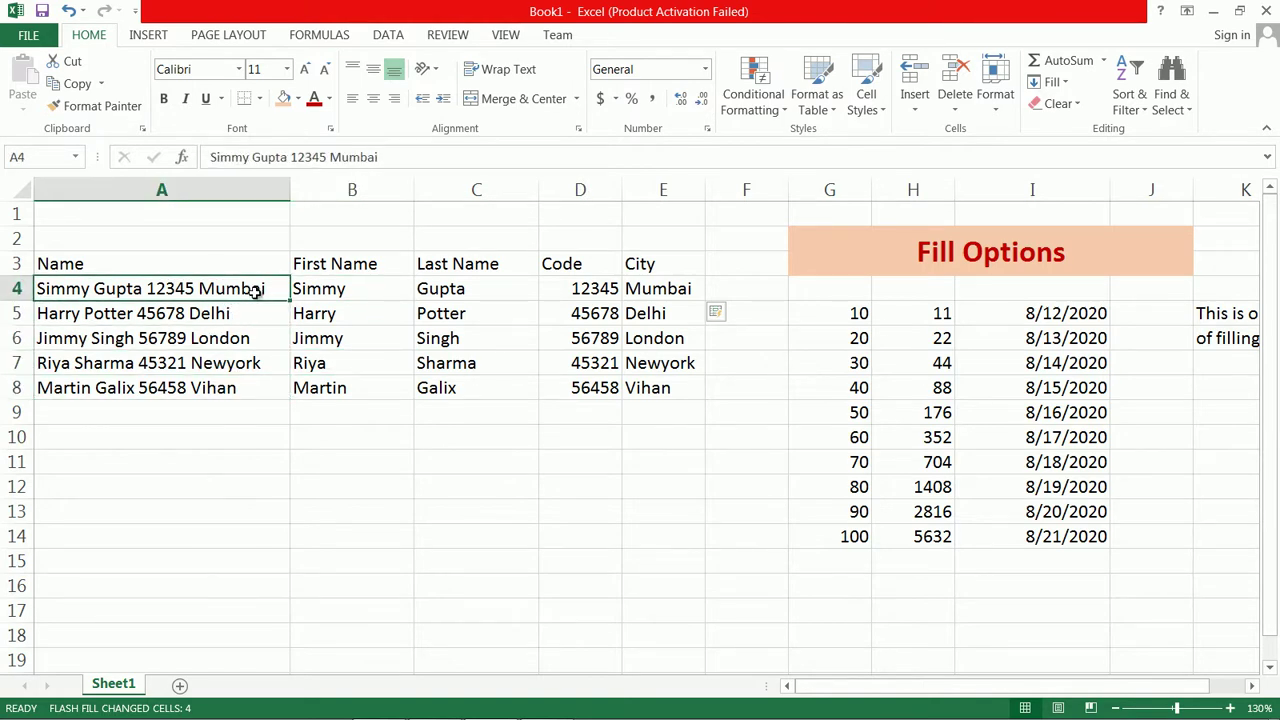
left_click(348, 261)
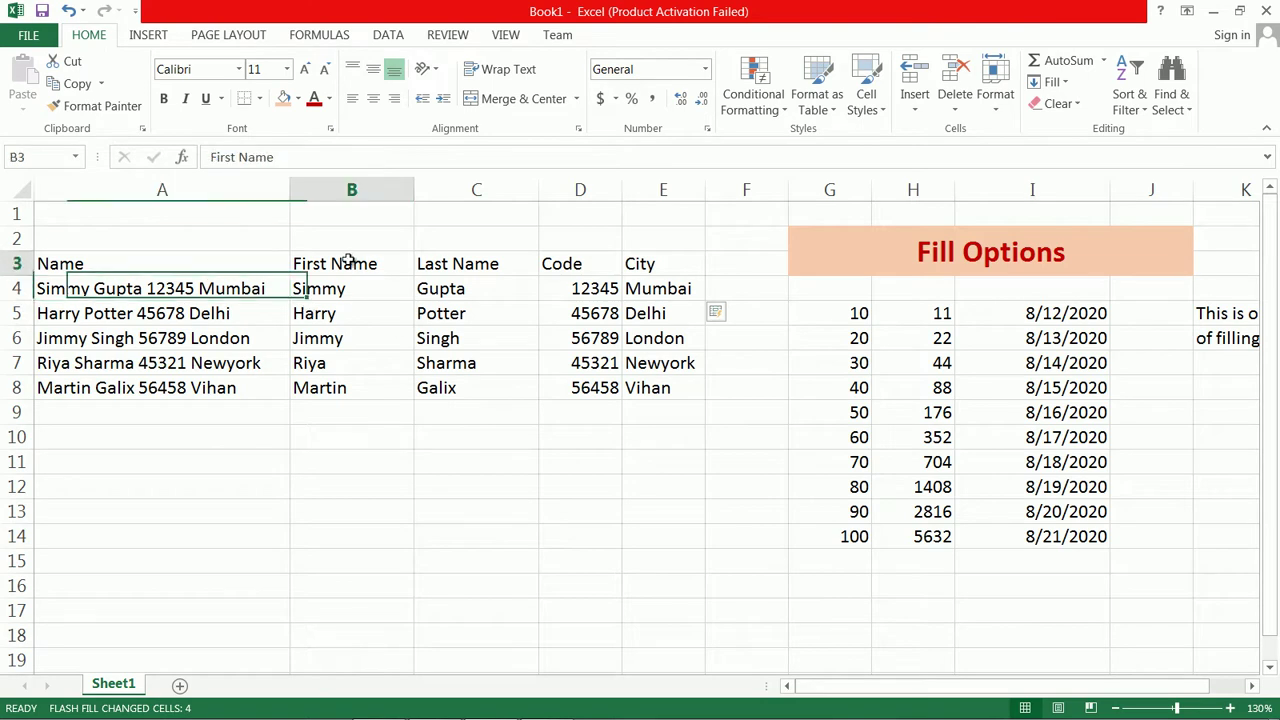
left_click_drag(348, 261, 366, 389)
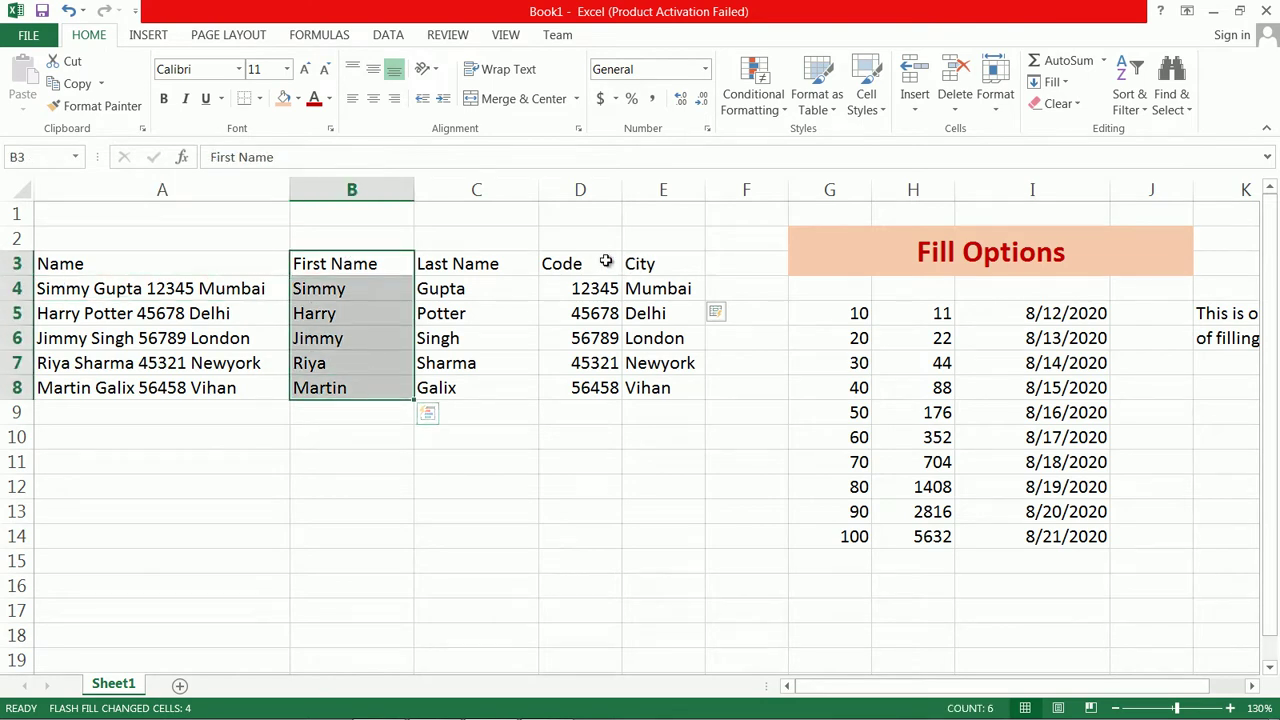
mouse_move(606, 261)
left_mouse_down()
mouse_move(394, 392)
mouse_move(362, 396)
left_mouse_up()
key("Delete")
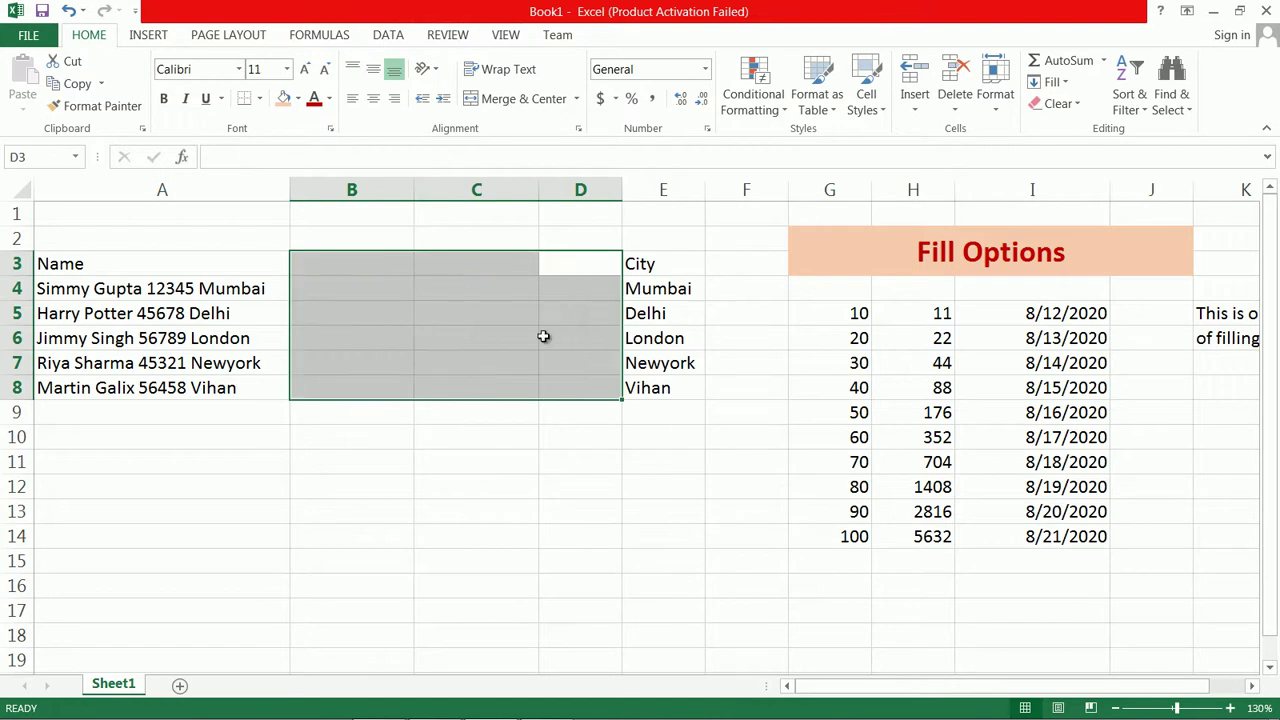
left_click_drag(645, 263, 664, 404)
key("Delete")
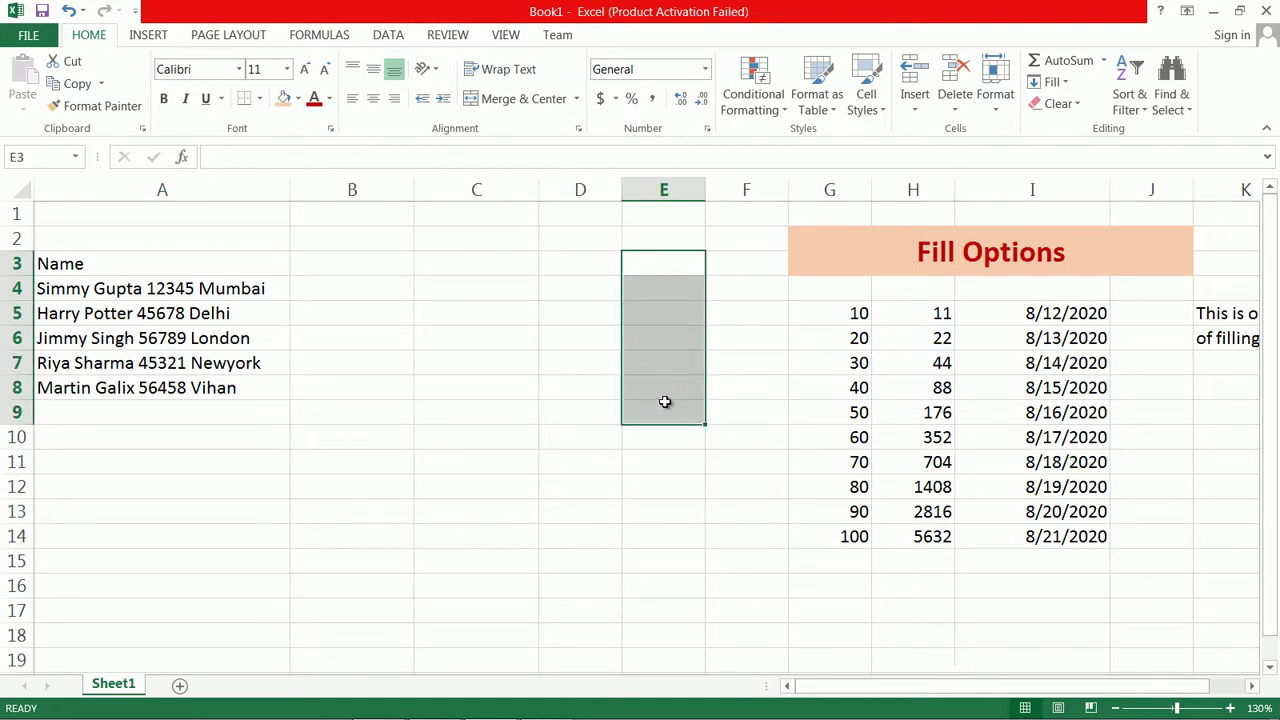
Head B3 'City', enter Mumbai in B4, and Flash Fill the cities down B4:B8
left_click(356, 263)
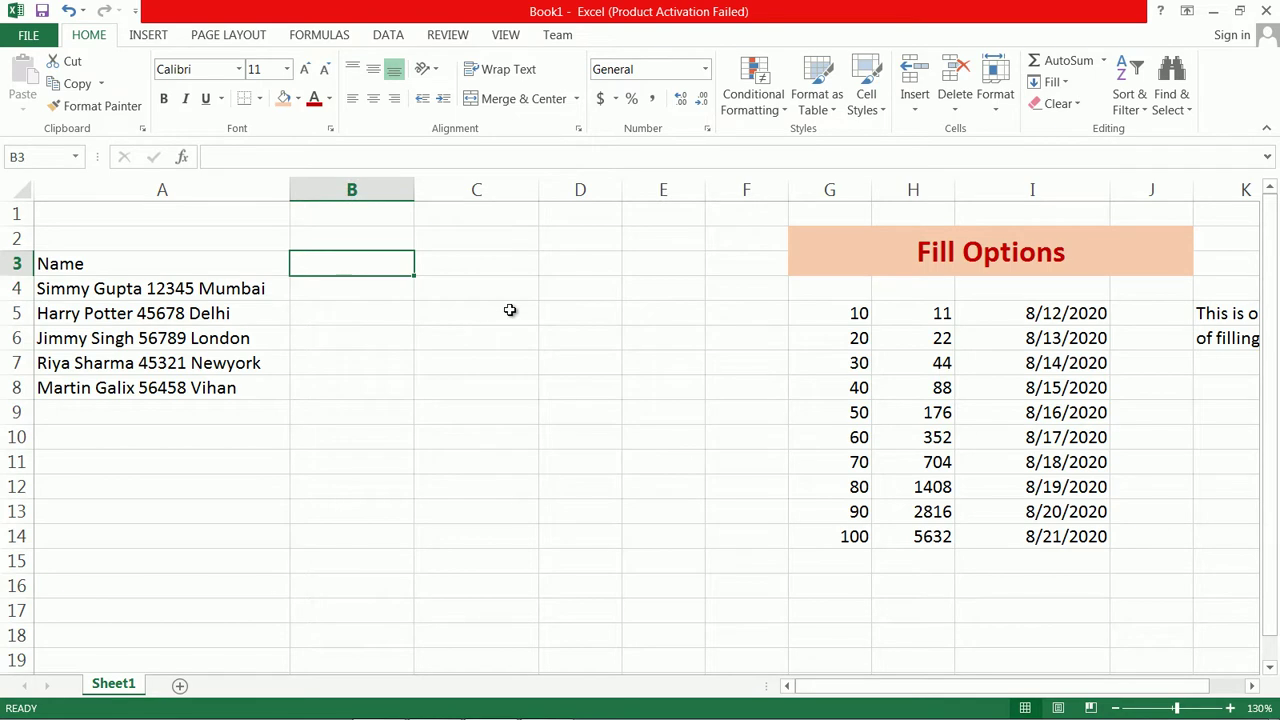
type("City")
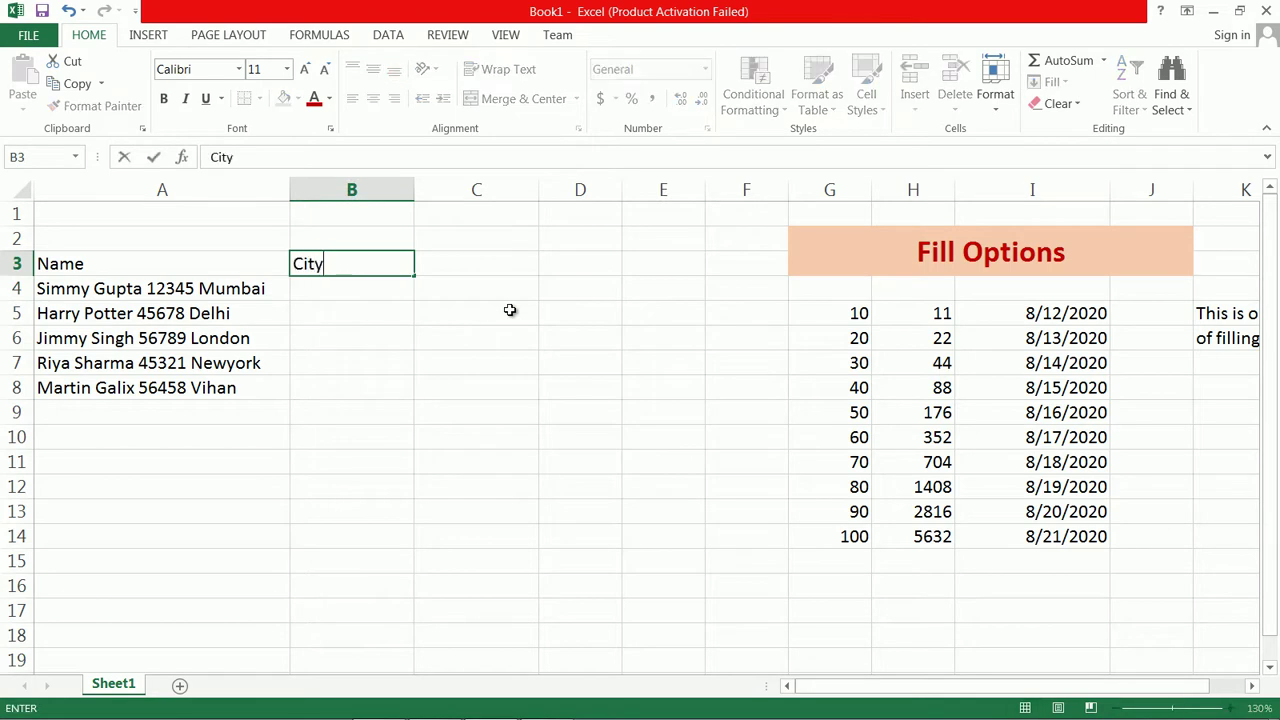
key("Return")
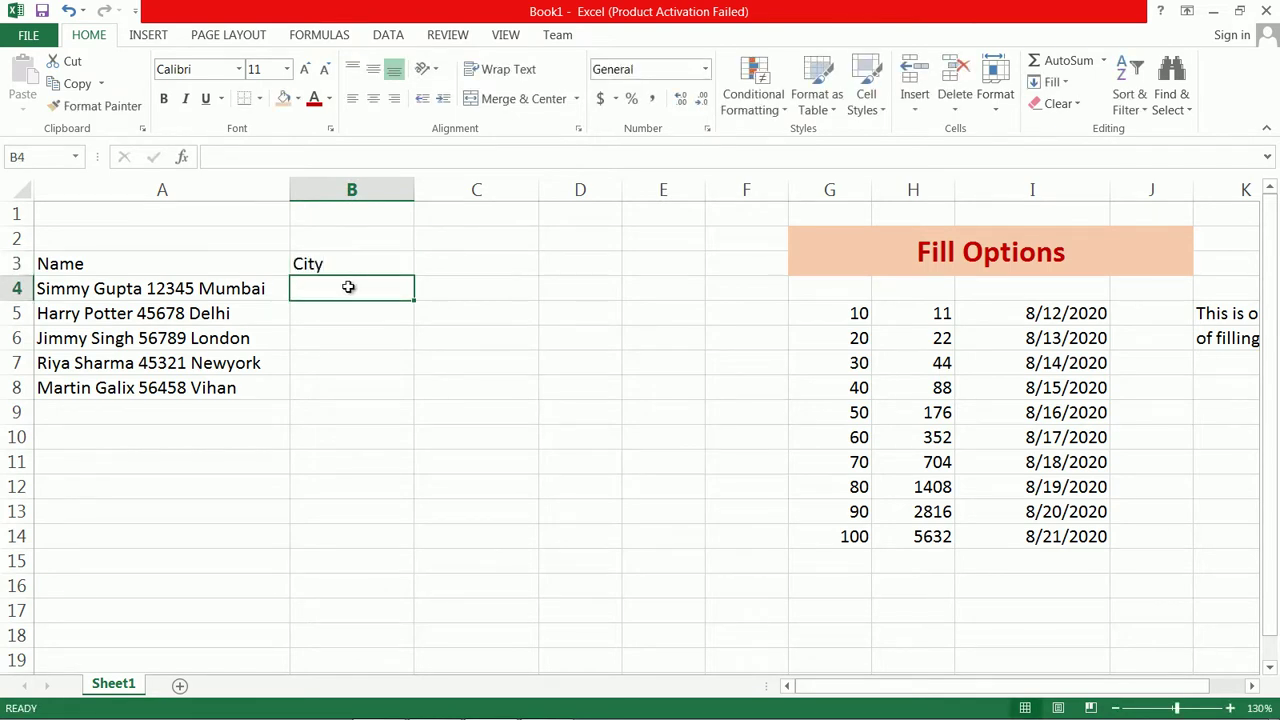
double_click(351, 288)
type("Mumbai")
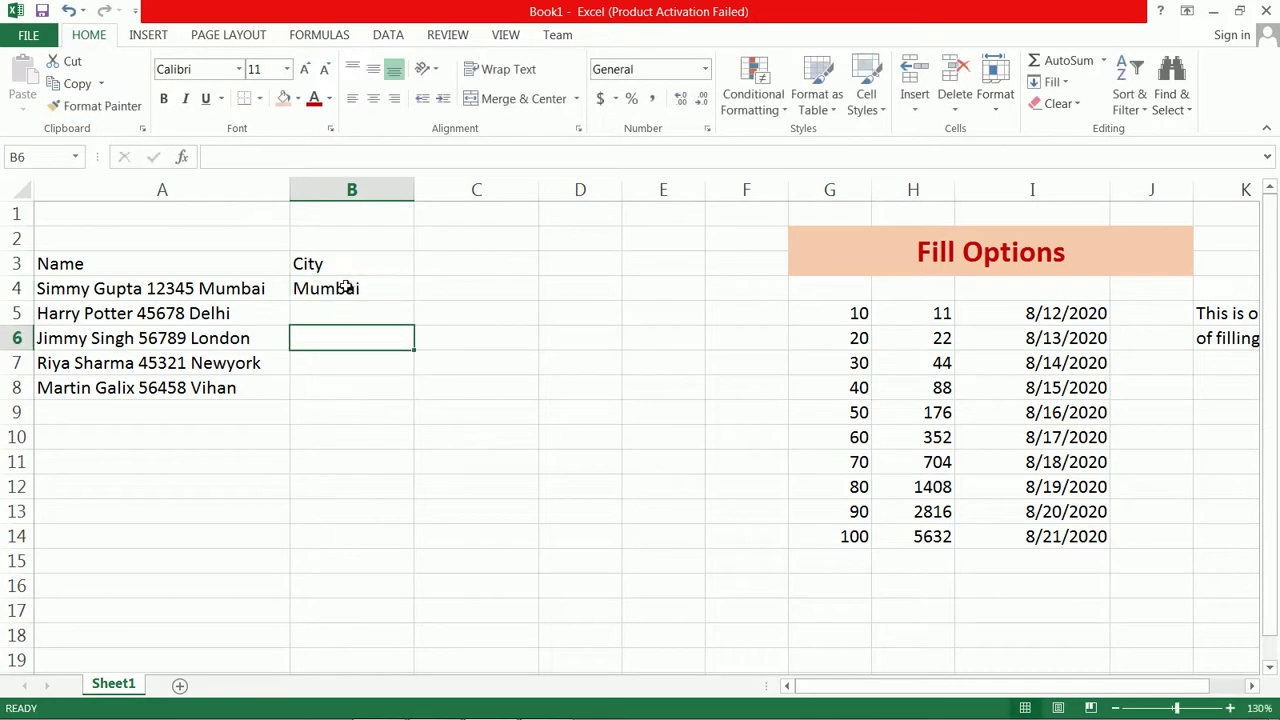
left_click_drag(347, 288, 355, 385)
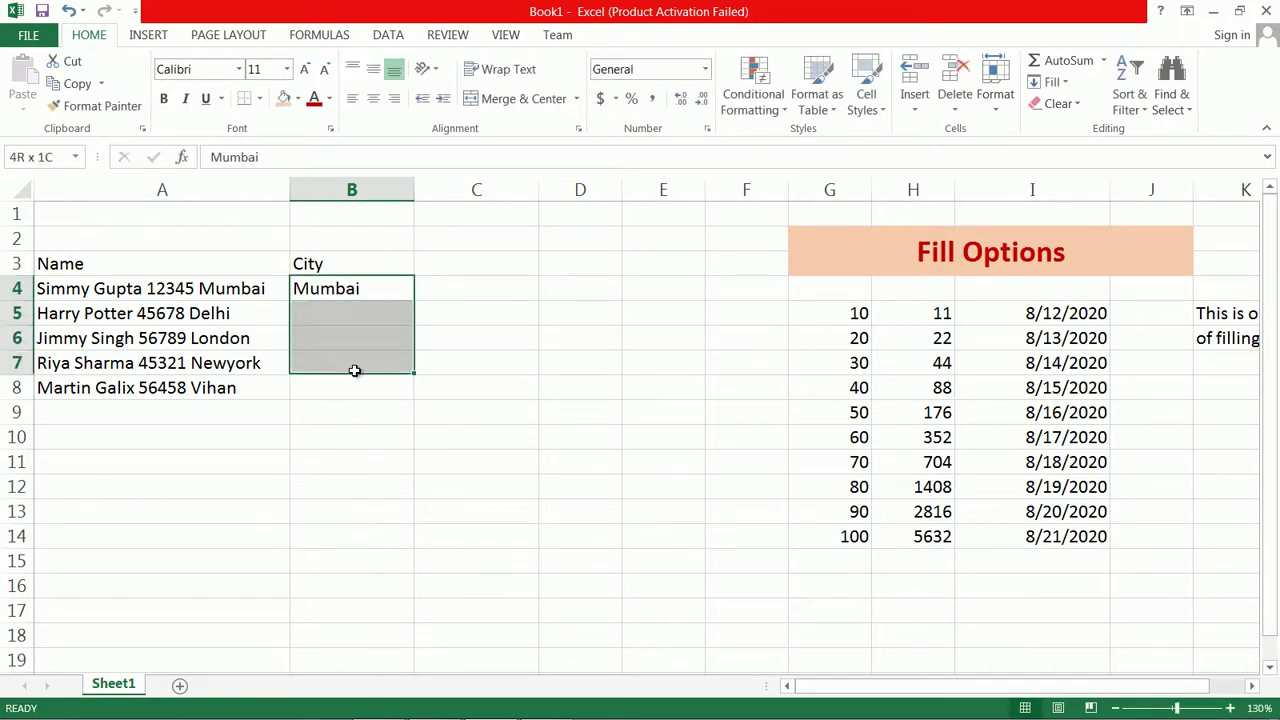
left_click(1040, 88)
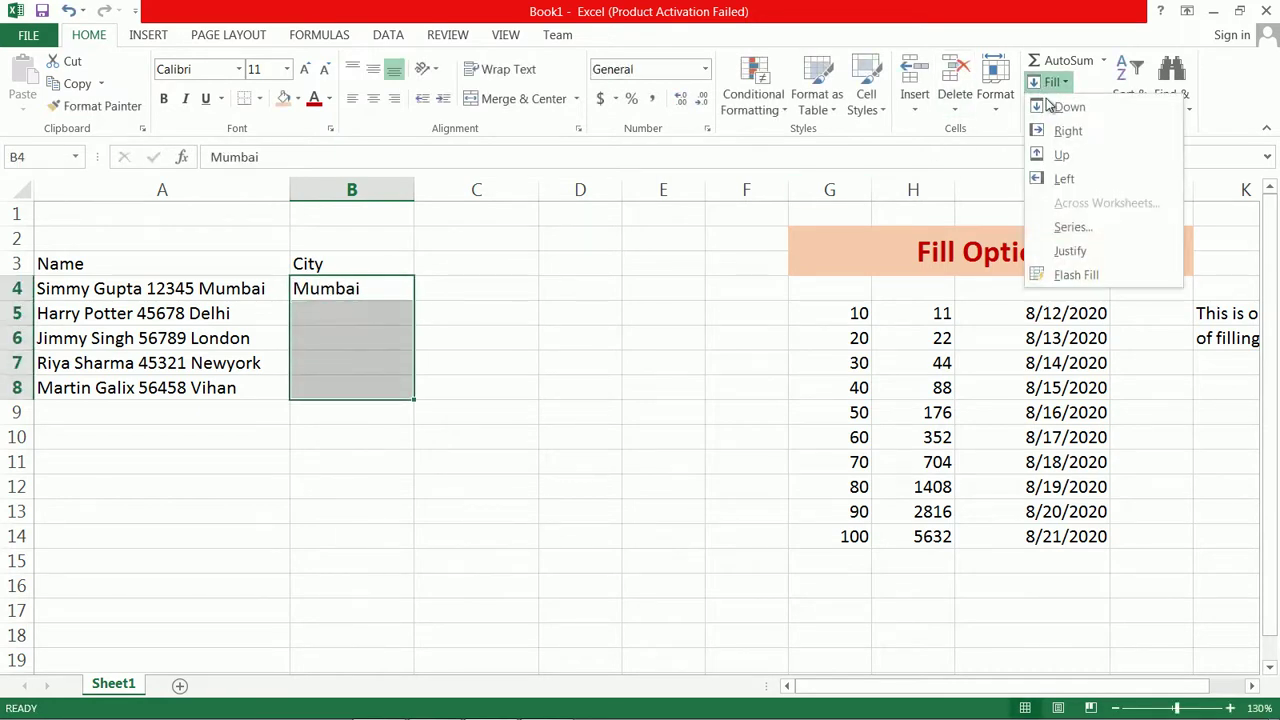
left_click(1084, 274)
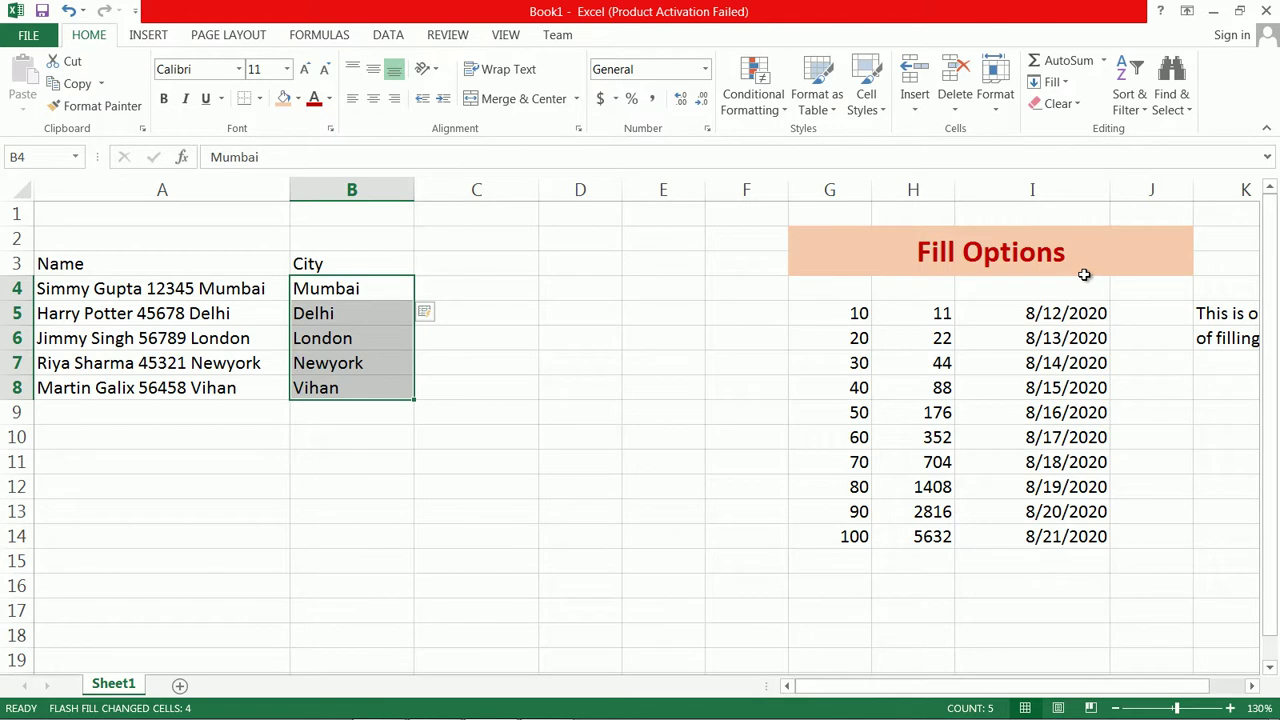
left_click_drag(350, 518, 314, 536)
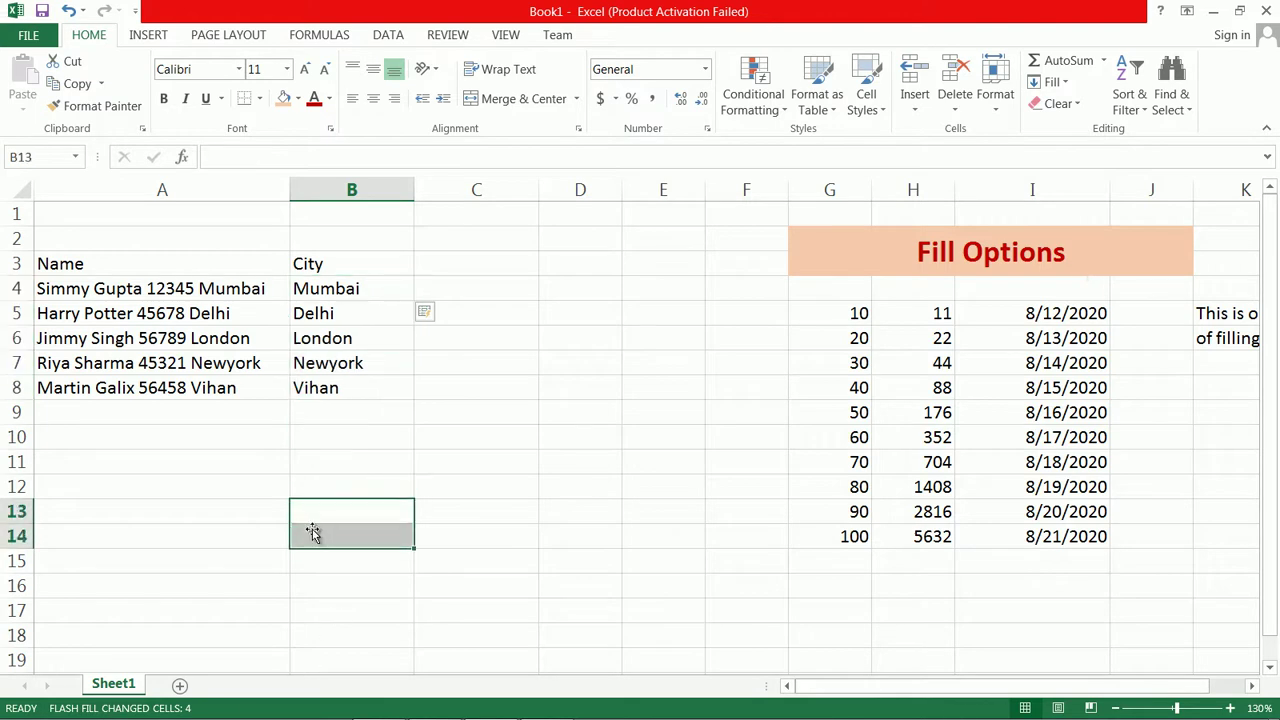
left_click(1251, 686)
left_click(1251, 686)
left_click(1251, 686)
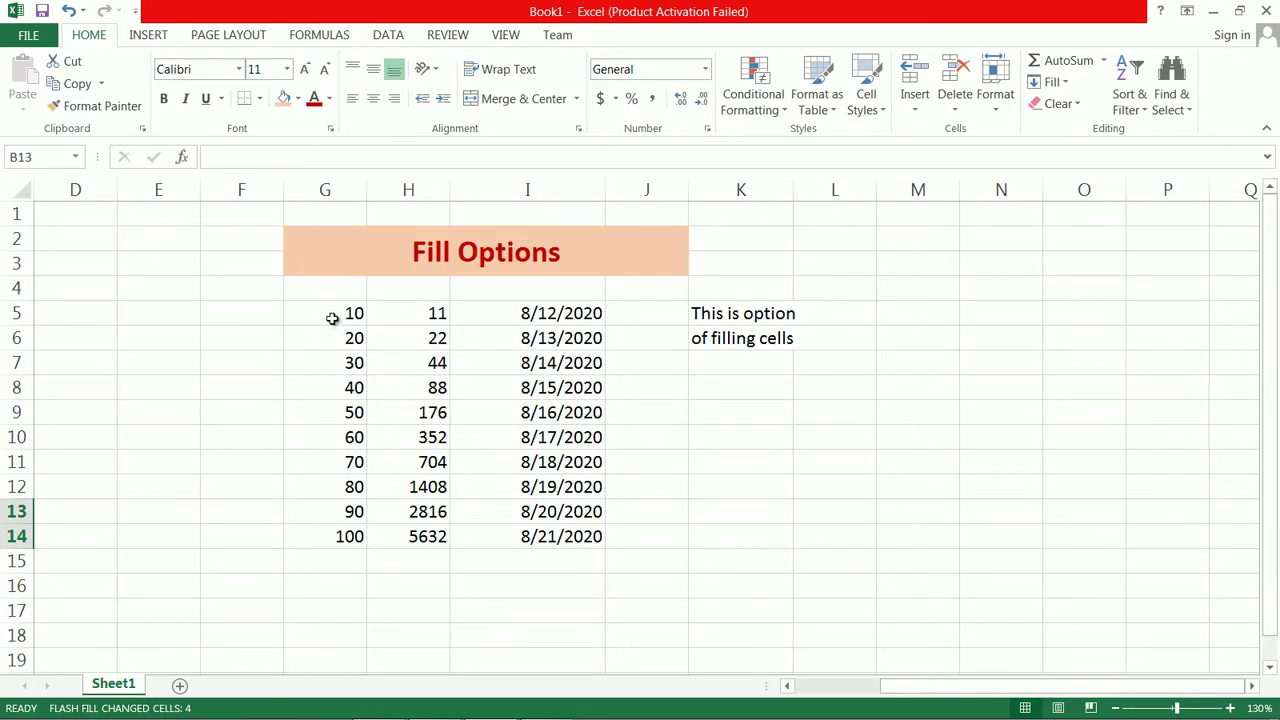
Copy 10 and 11 into M5:N5, add 20 and 22 in M6:N6 with orange fill
left_click_drag(332, 318, 440, 320)
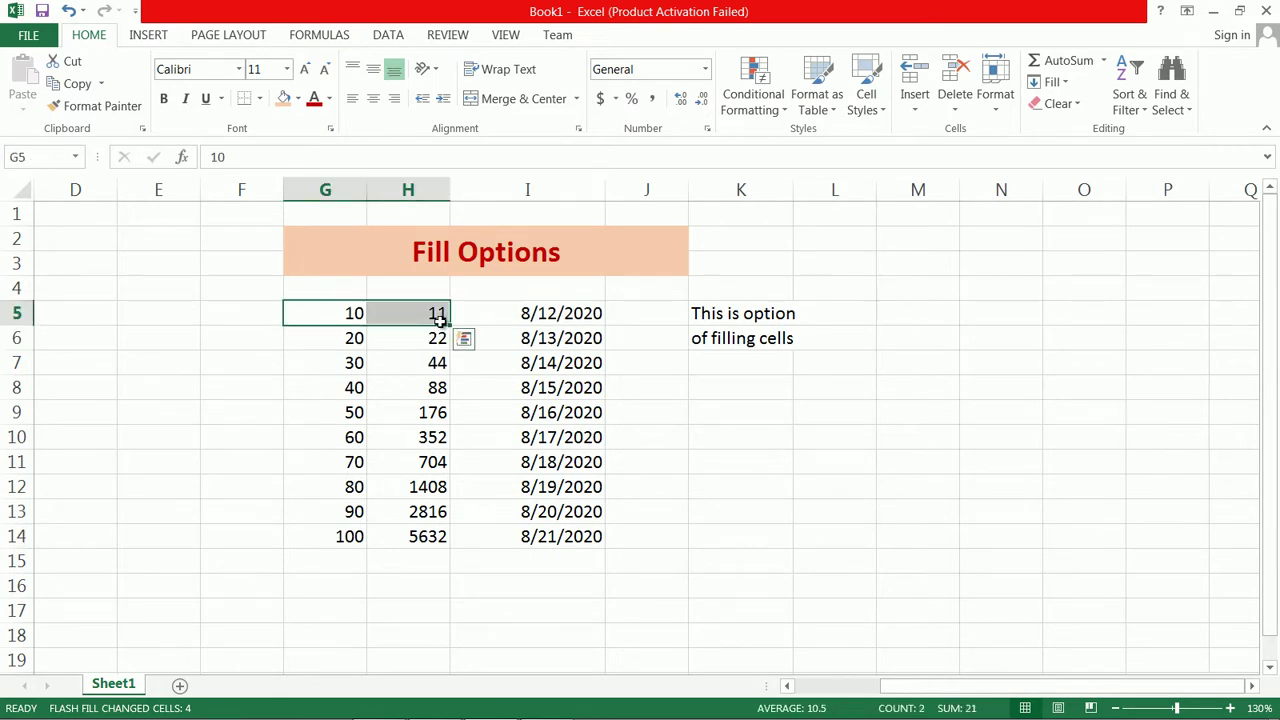
key("ctrl+c")
left_click(929, 322)
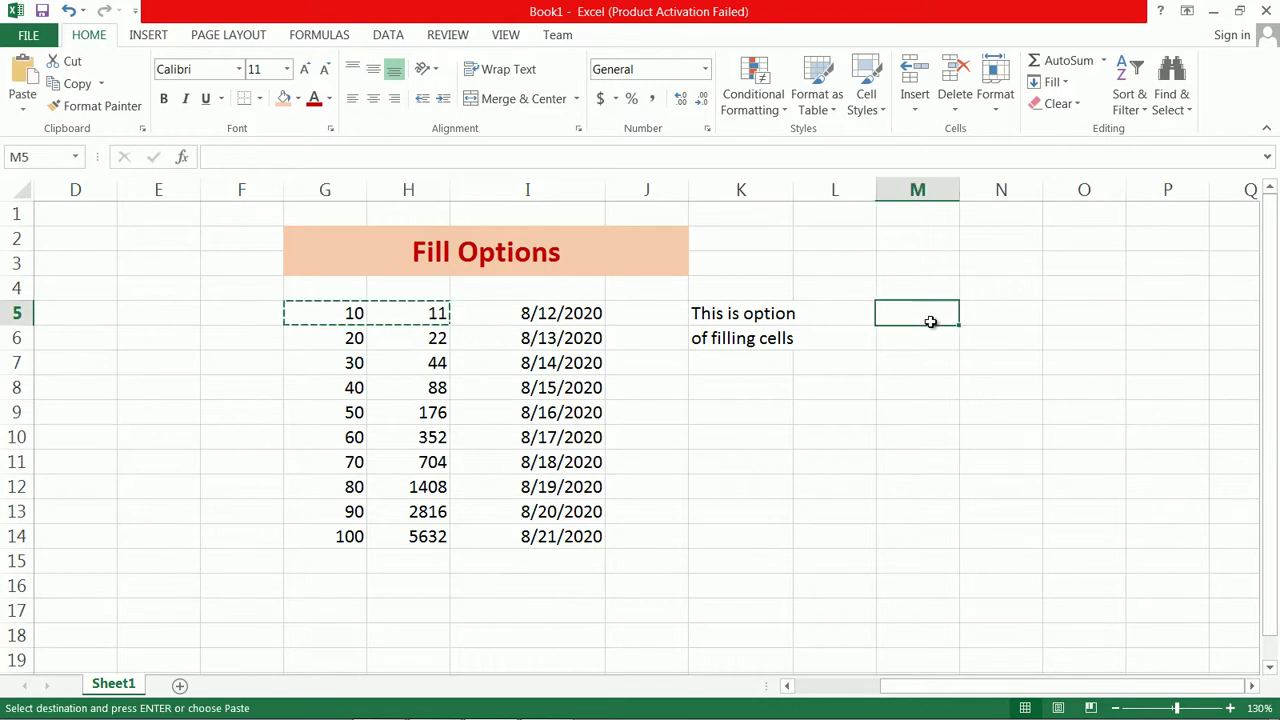
key("ctrl+v")
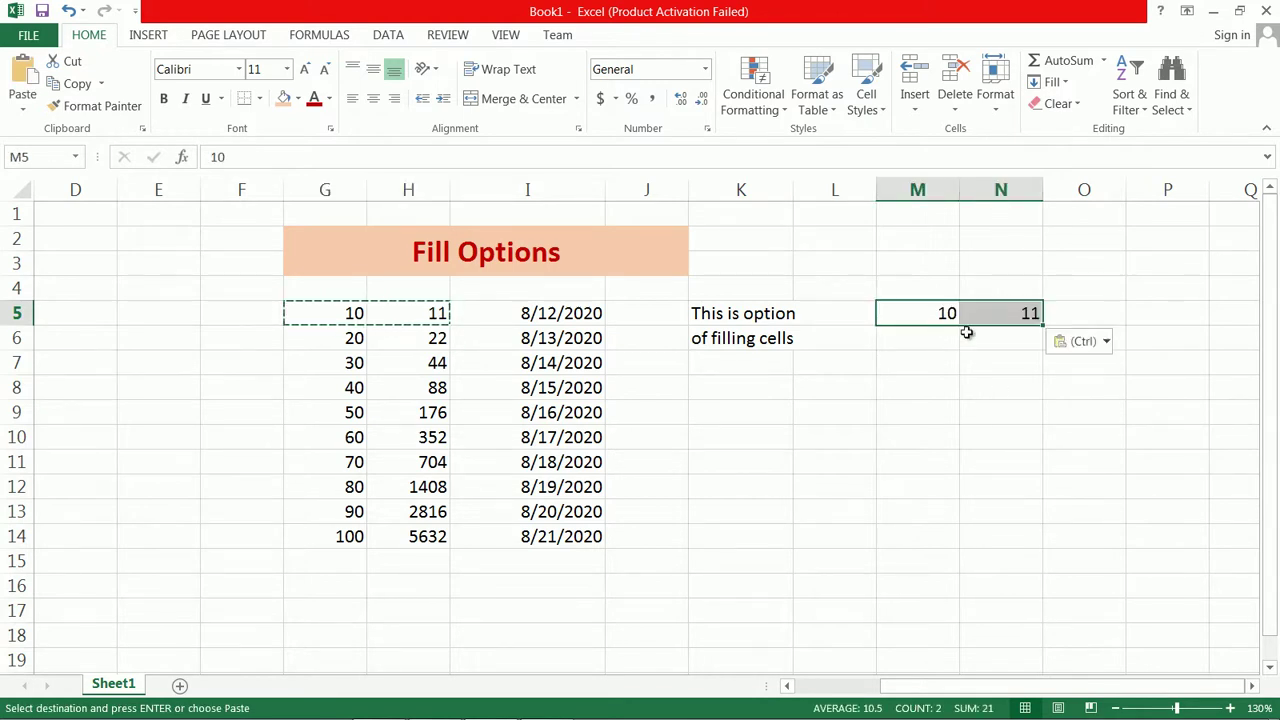
left_click(940, 338)
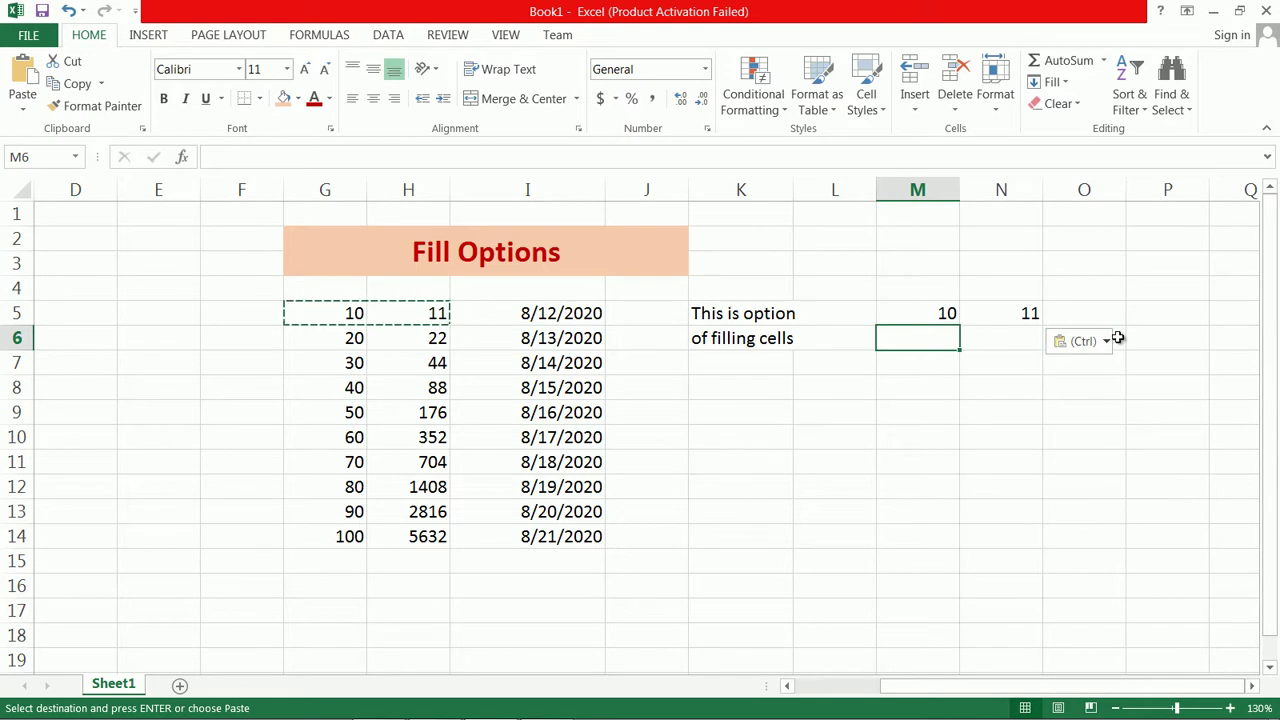
type("20")
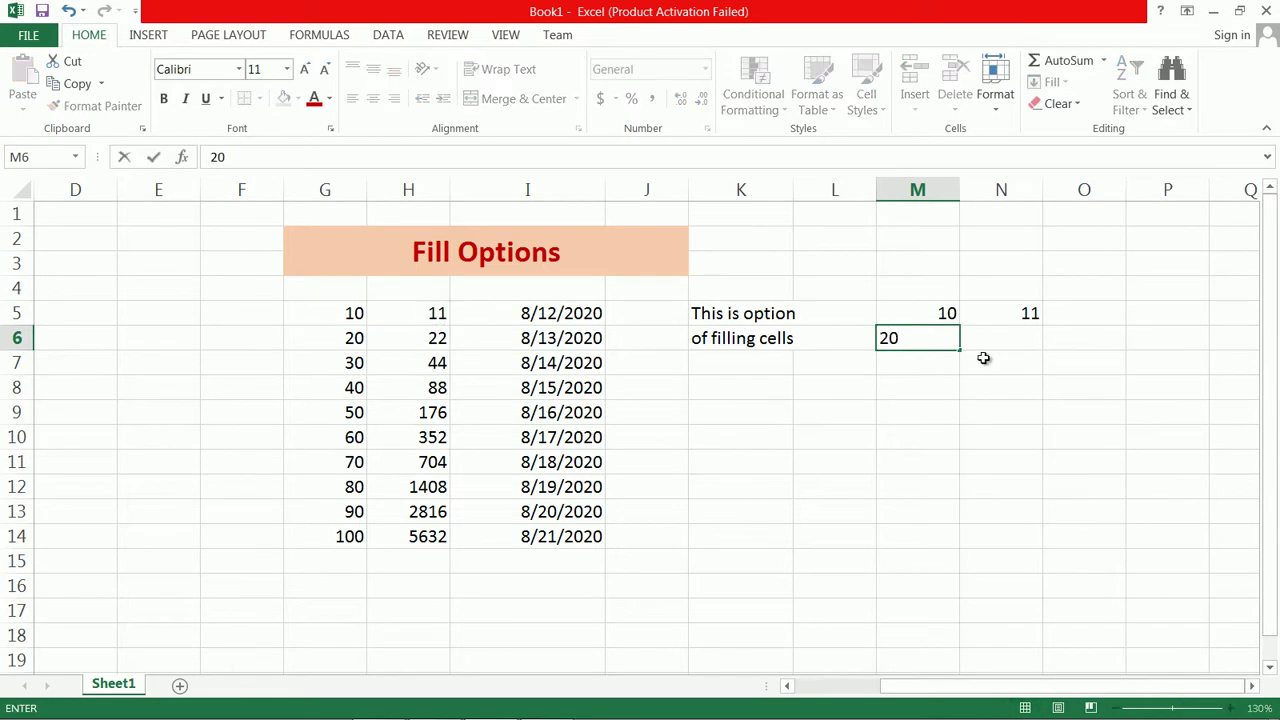
left_click(997, 337)
type("22")
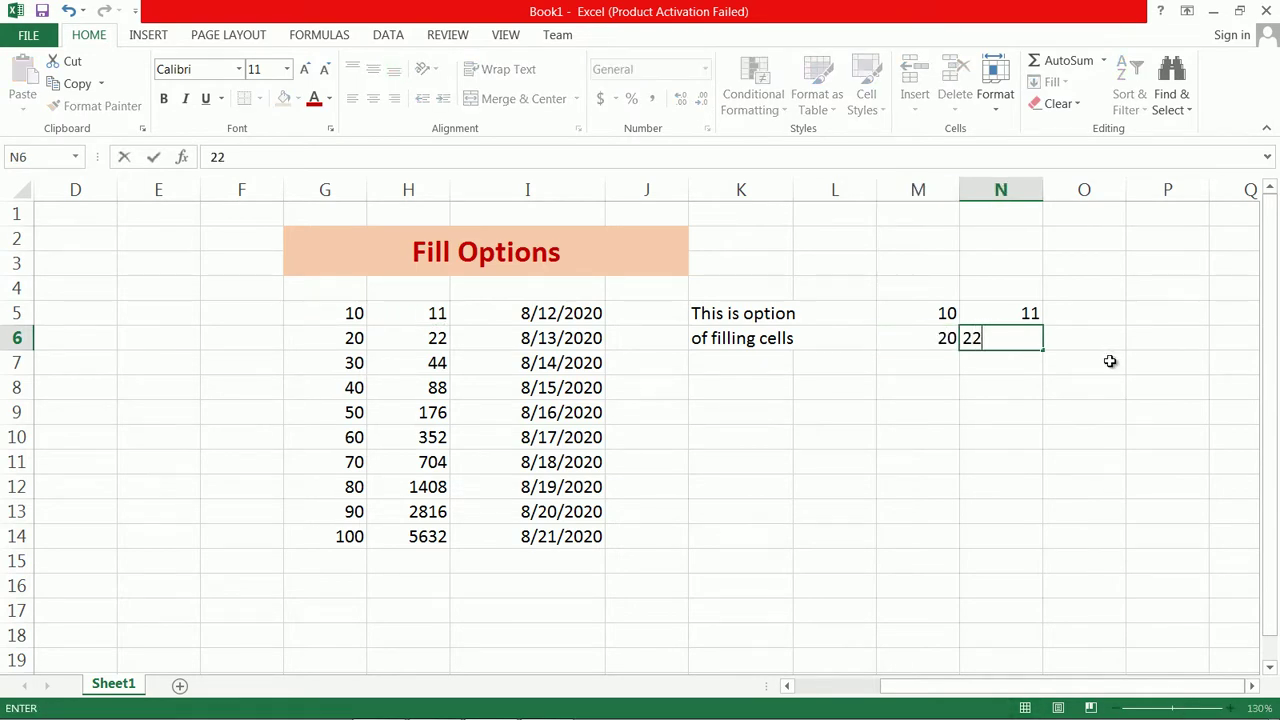
left_click(1108, 362)
left_click_drag(937, 336, 1008, 333)
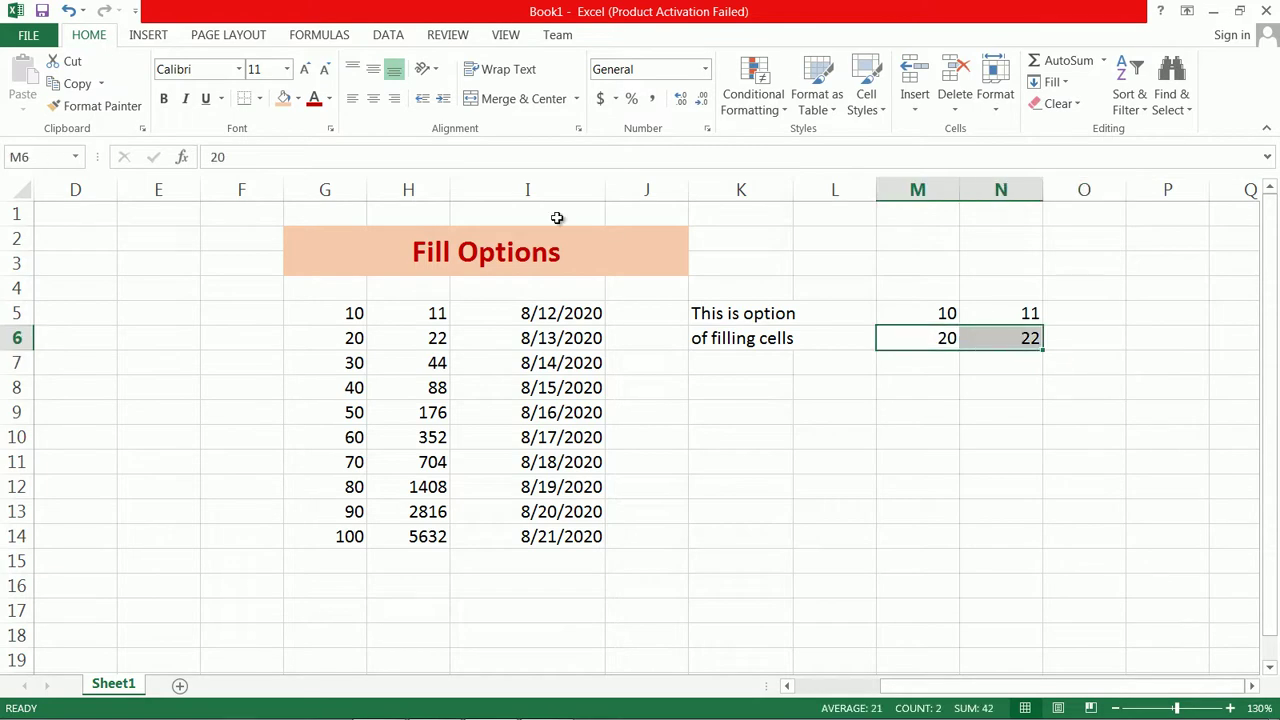
left_click(284, 98)
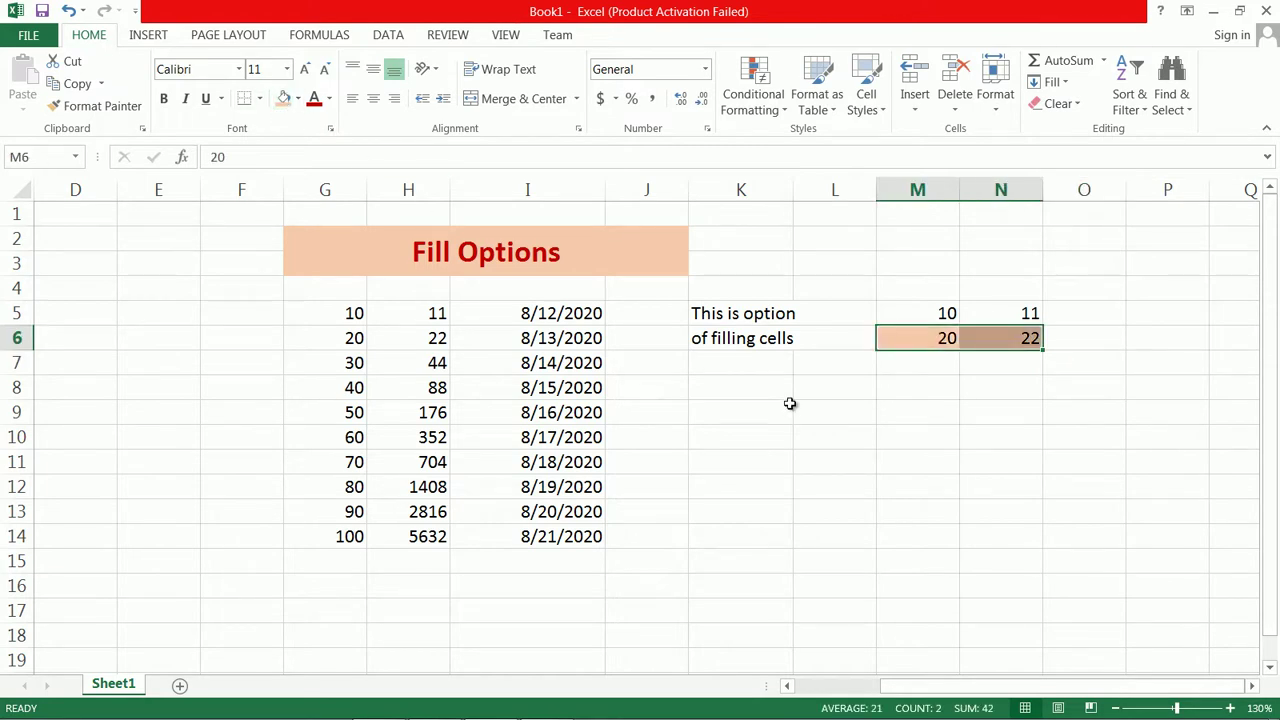
Extend the M5:N6 pattern down to row 13 and copy the block to P5:Q6
left_click_drag(922, 316, 1008, 336)
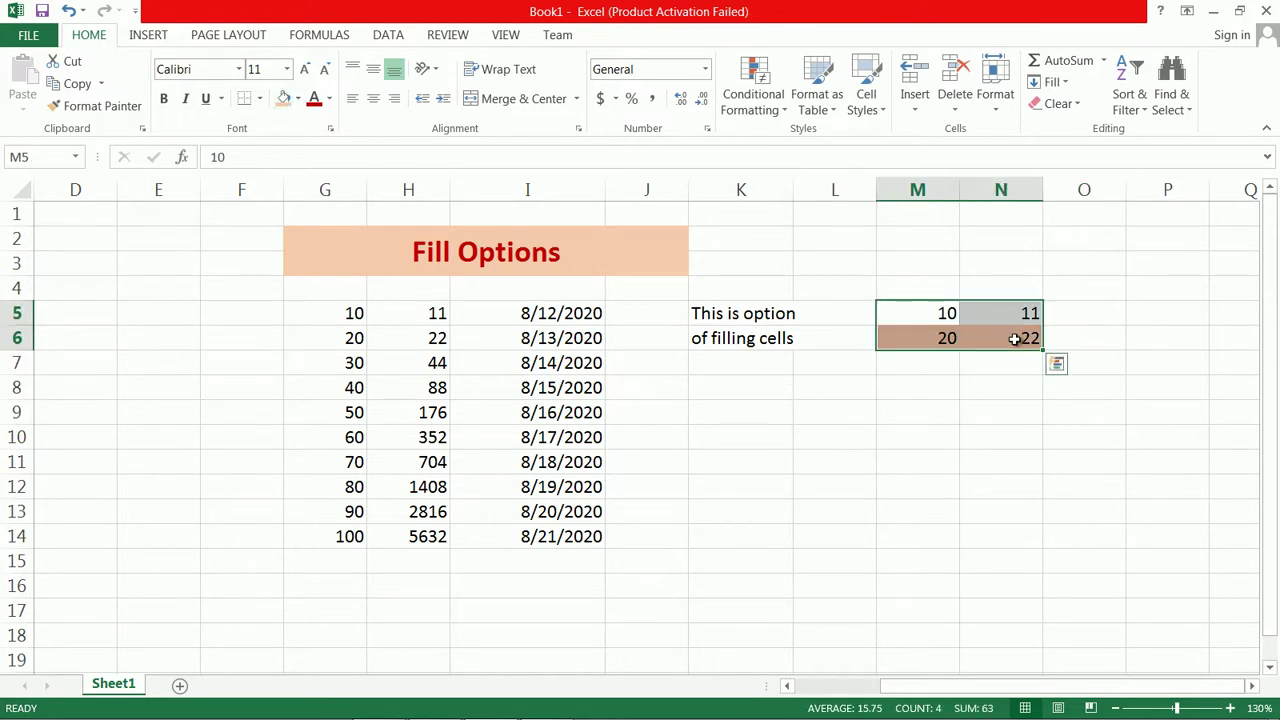
left_click_drag(1041, 352, 1045, 378)
key("ctrl+z")
left_click_drag(1043, 351, 1054, 520)
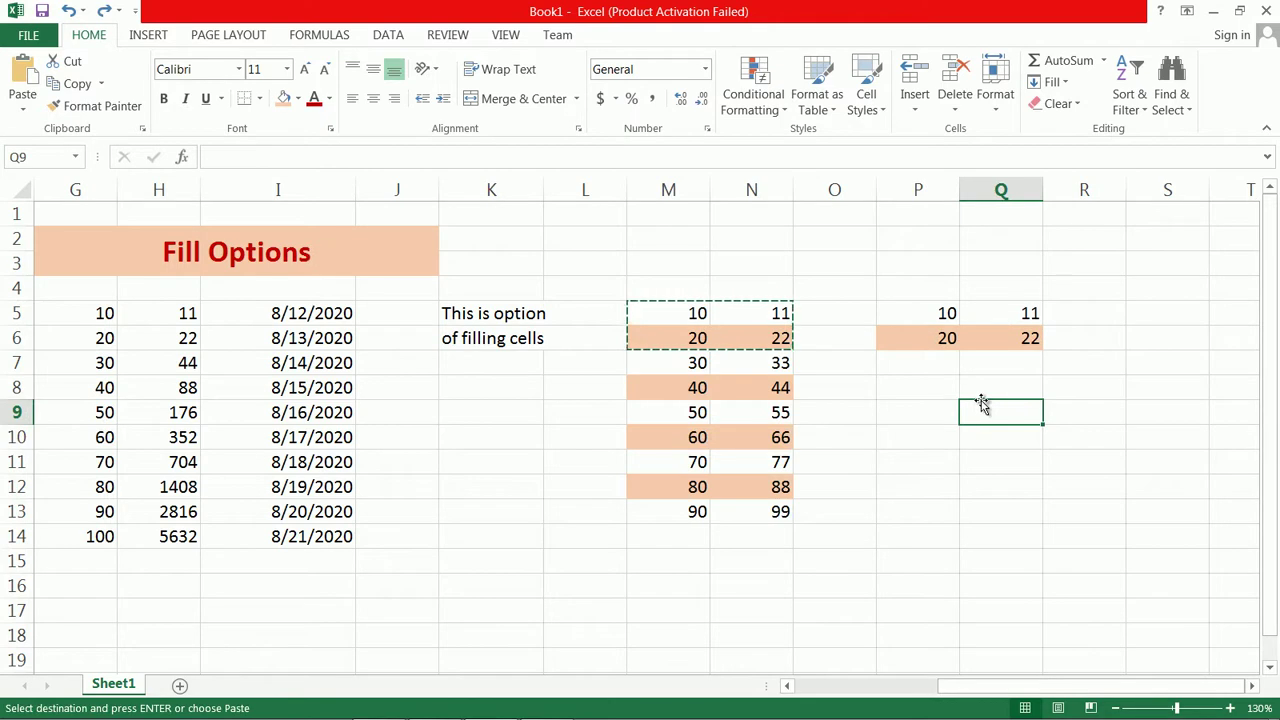
key("Escape")
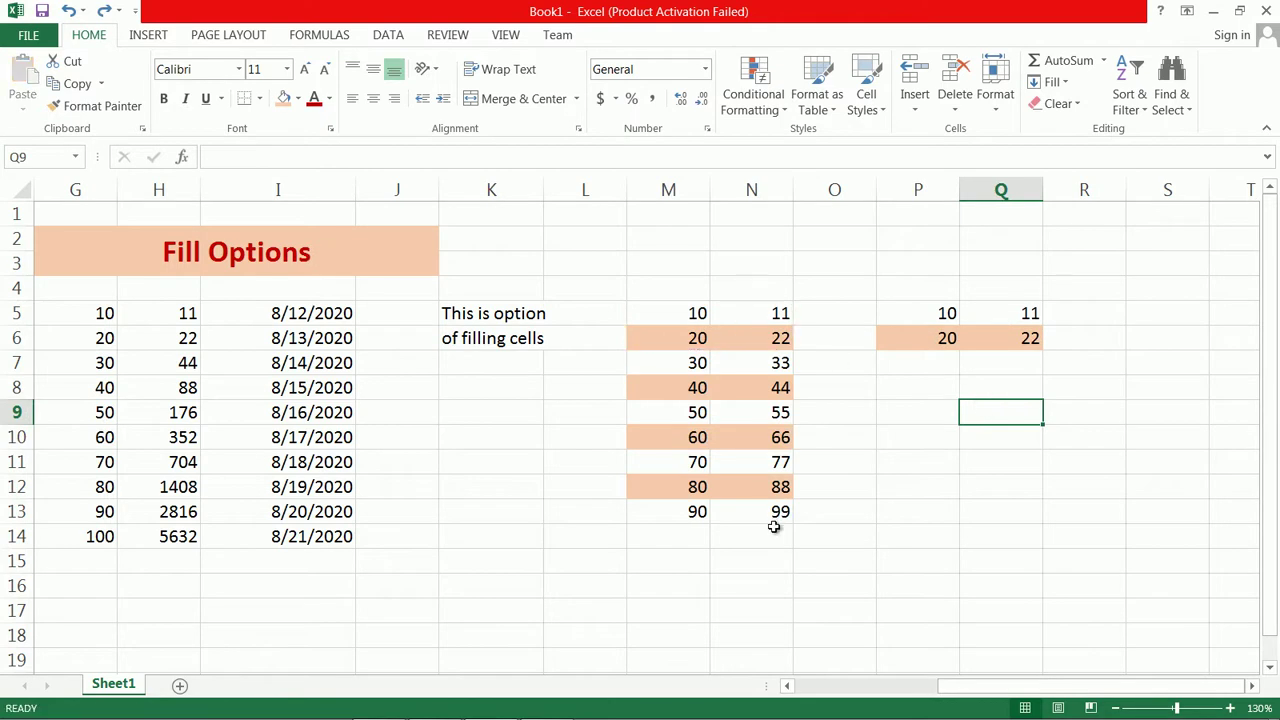
left_click(757, 446)
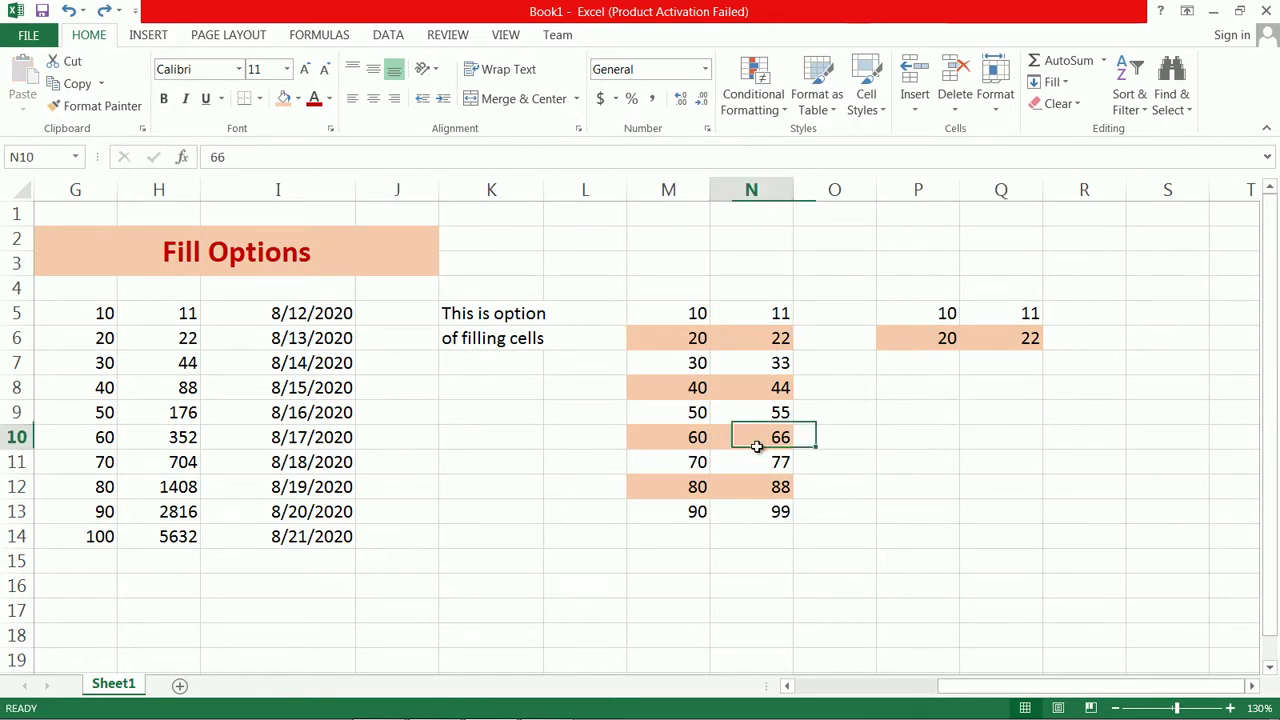
left_click(895, 438)
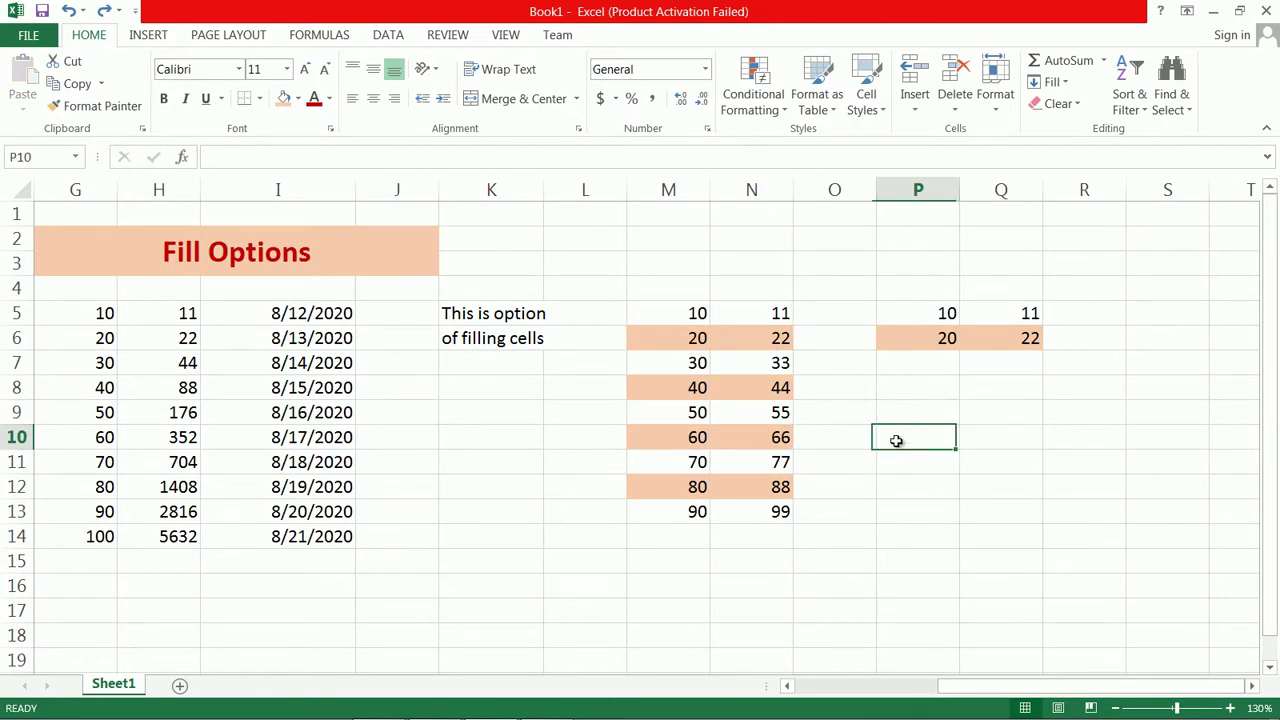
left_click(466, 562)
Enter Jan in K15 and AutoFill the months down to May in K19
type("Jan")
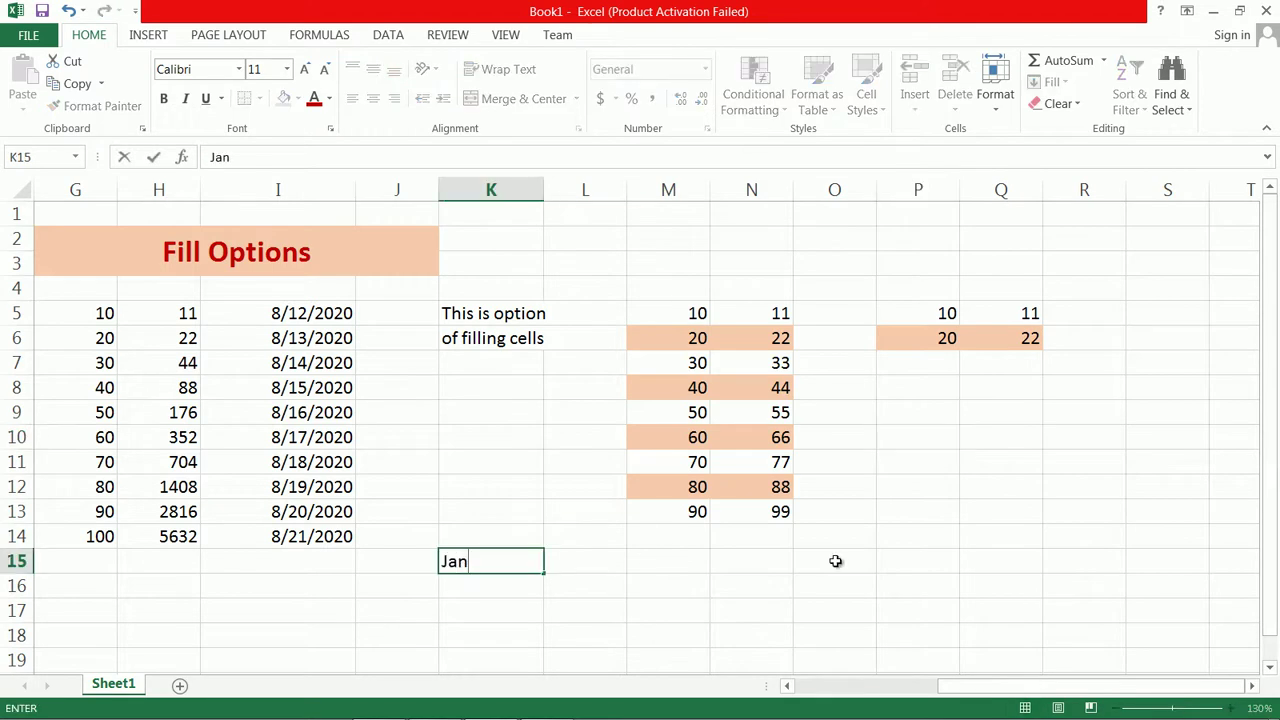
key("Return")
left_click(492, 555)
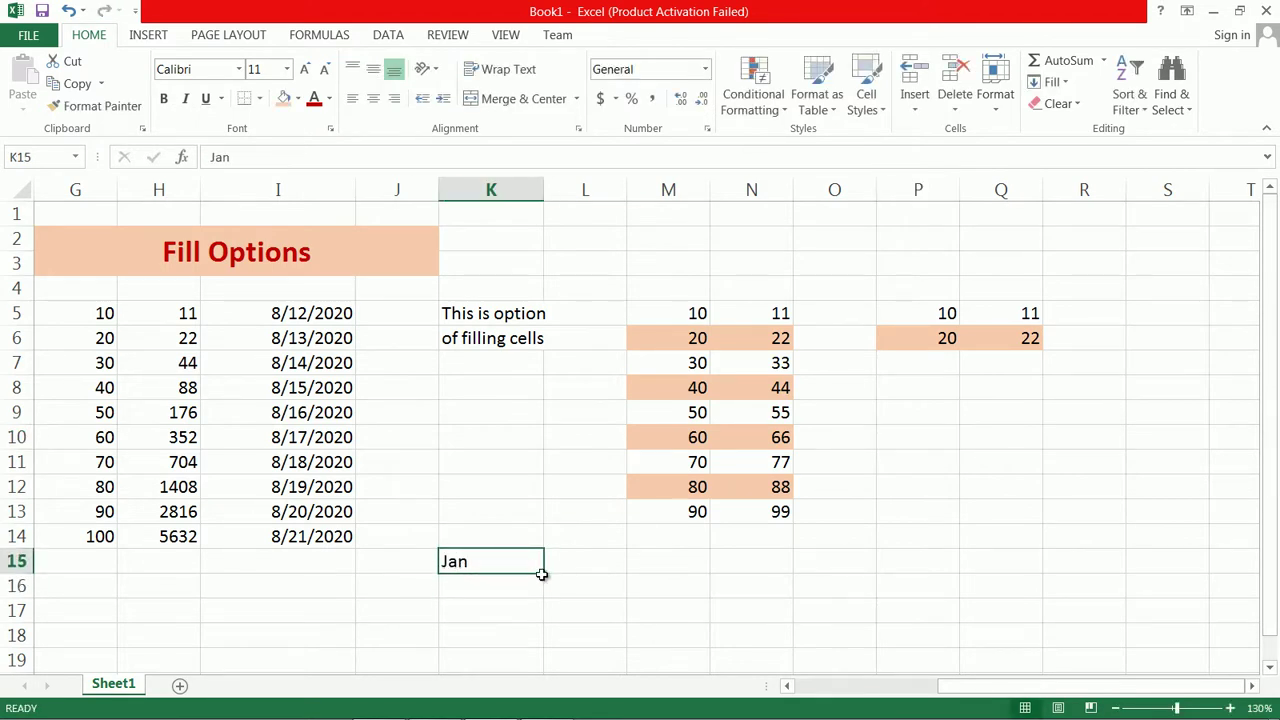
left_click_drag(542, 575, 543, 663)
left_click(574, 556)
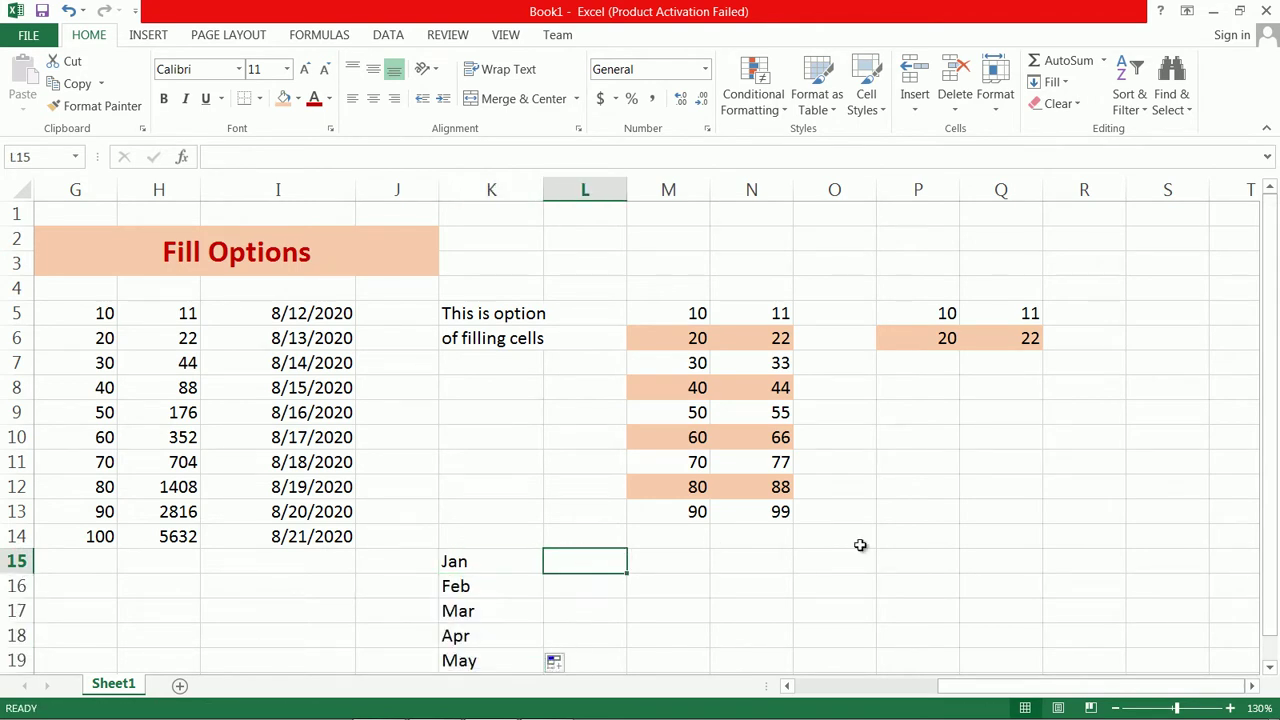
Enter Mon in L15 and AutoFill the weekdays down to Fri in L19
type("Mom")
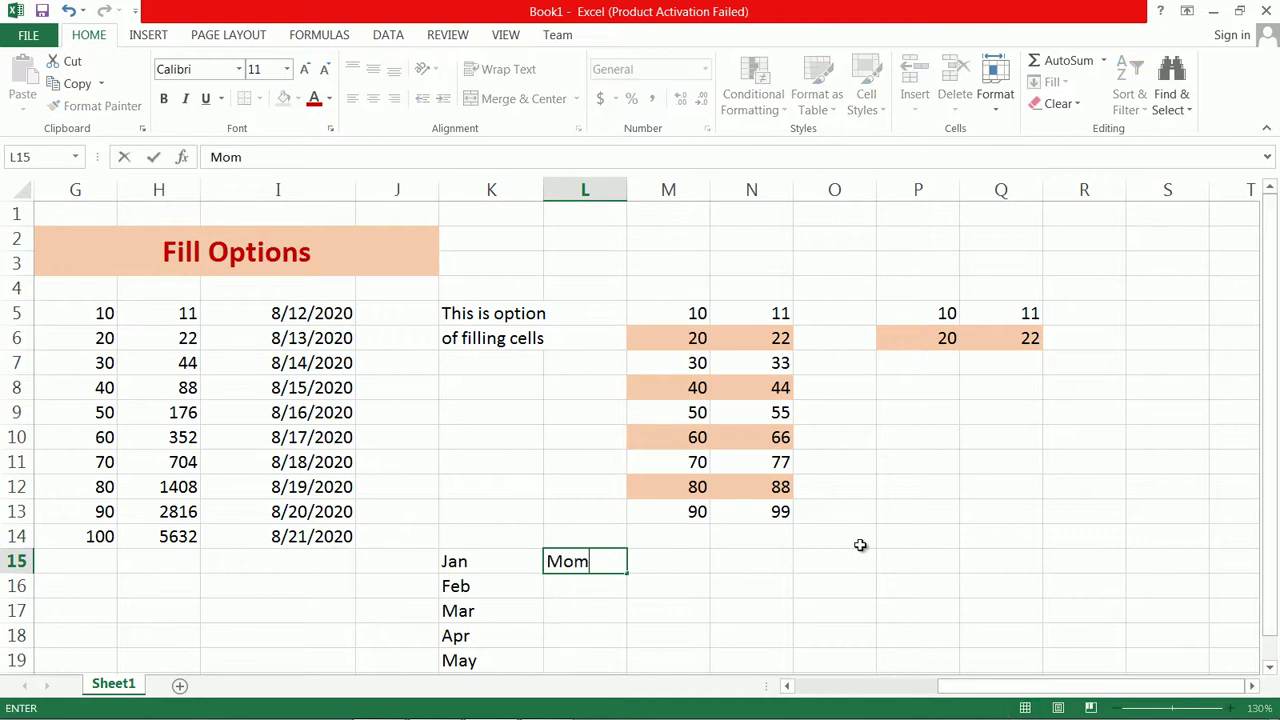
key("BackSpace")
type("n")
key("Return")
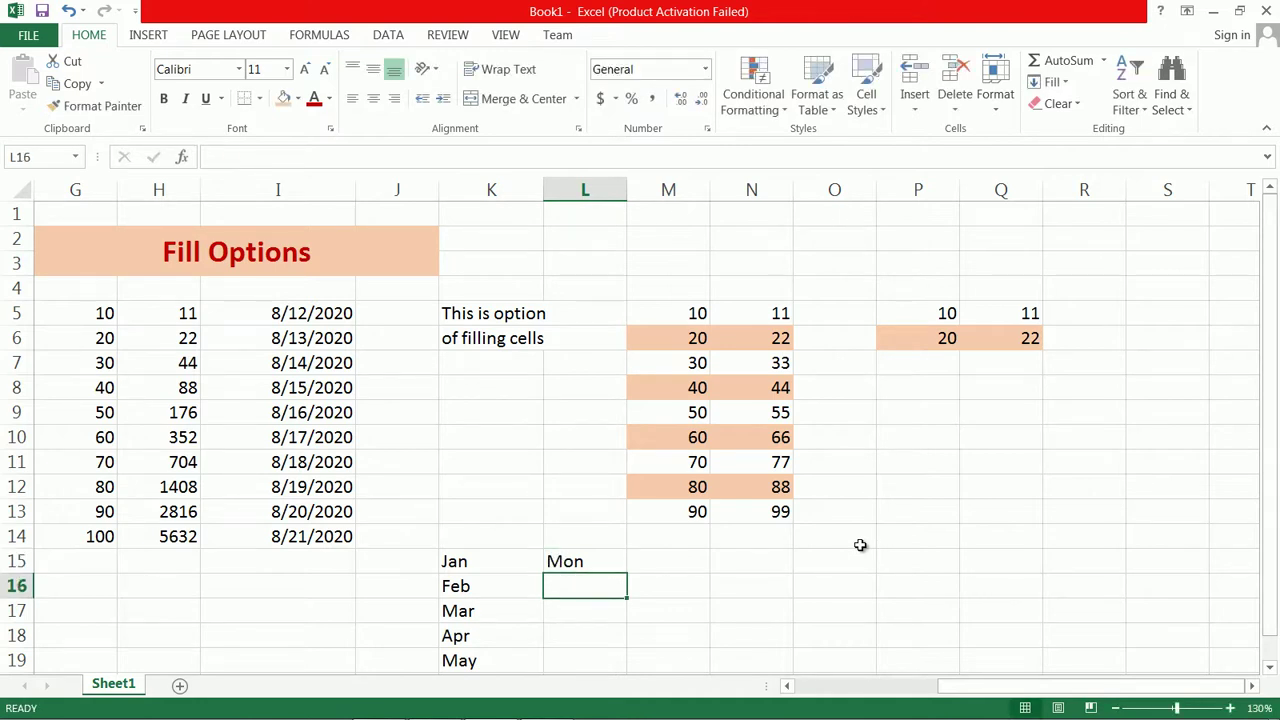
left_click(616, 561)
left_click_drag(627, 573, 634, 660)
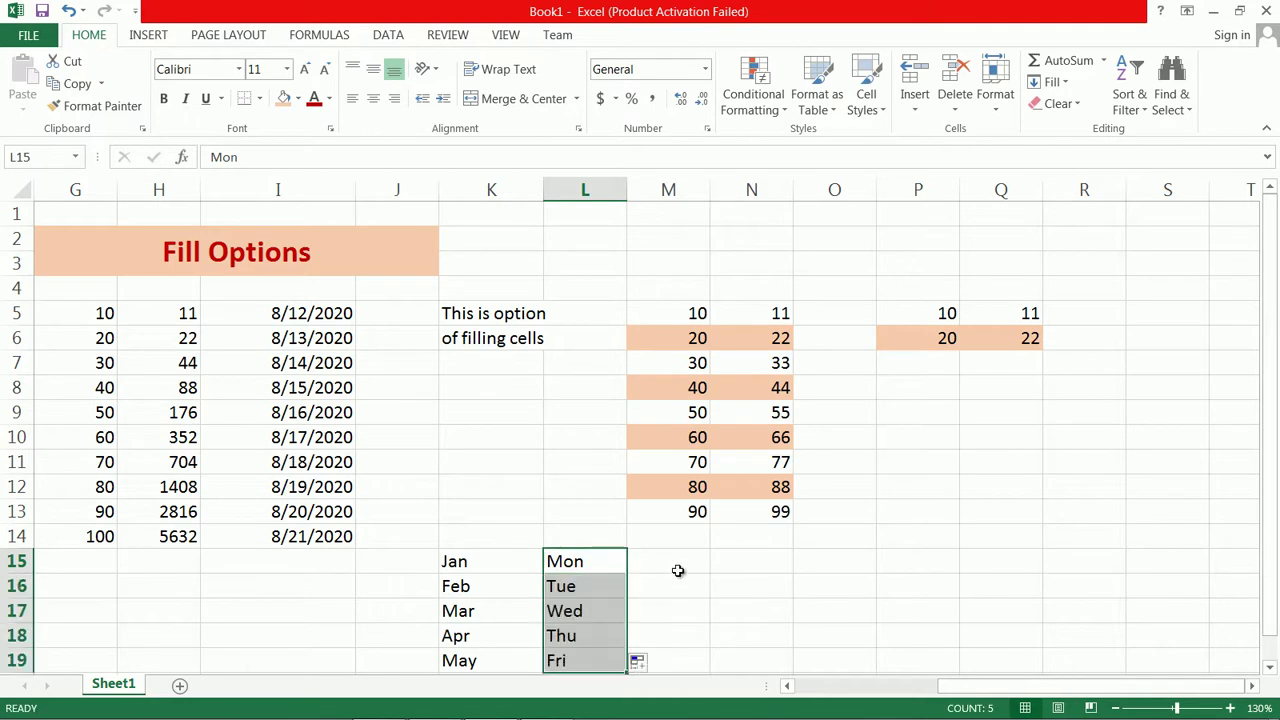
left_click(680, 568)
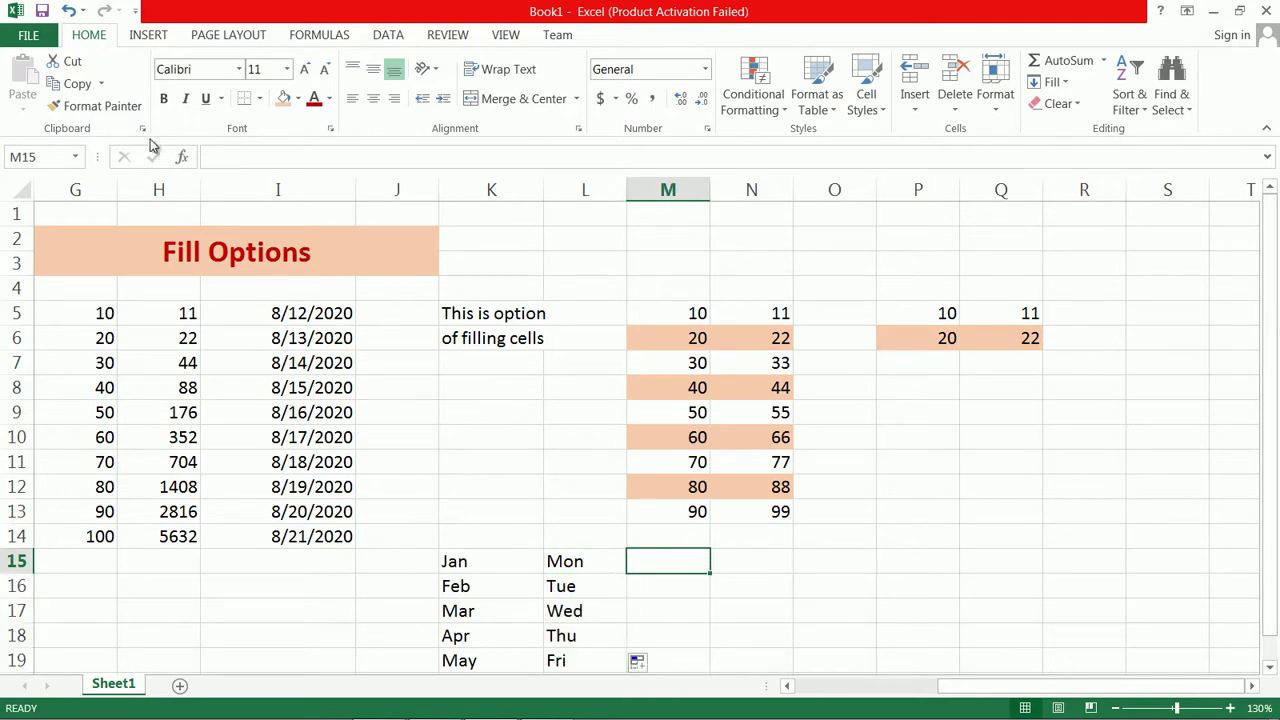
Add the custom list ABC, DEF, GHI, XYZ through Excel Options > Advanced > Edit Custom Lists
left_click(18, 44)
left_click(45, 437)
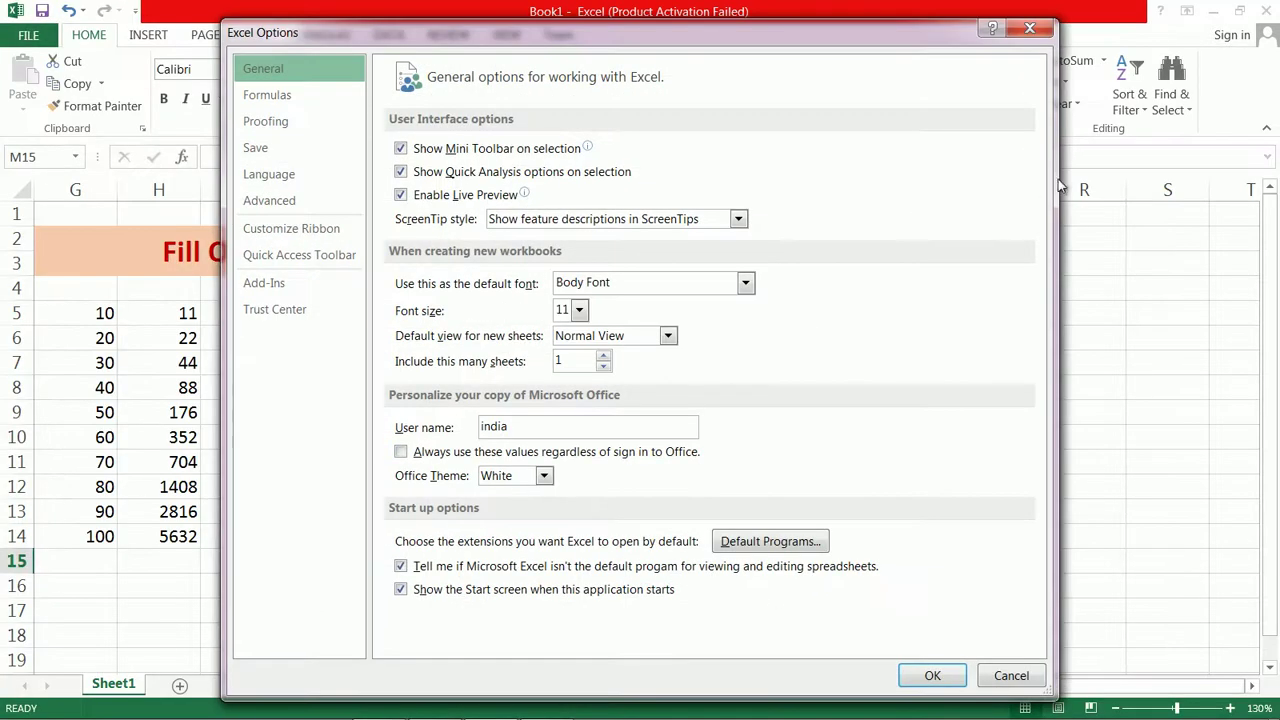
left_click(268, 205)
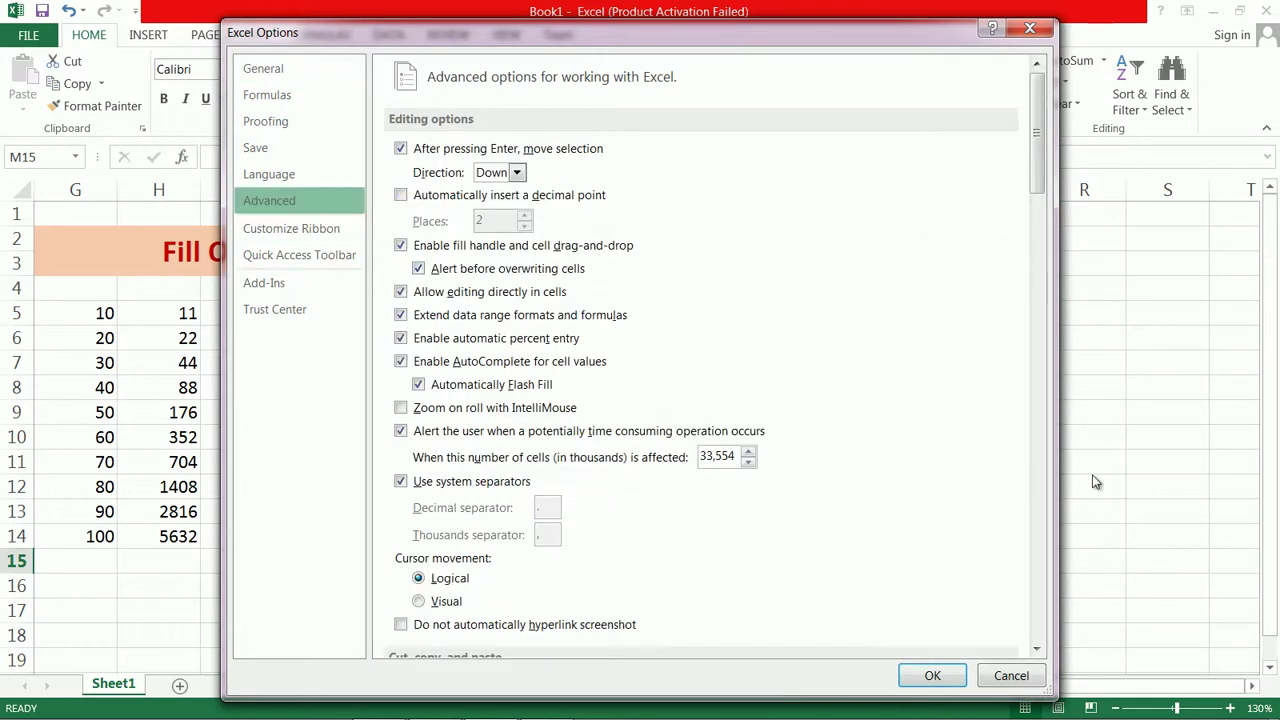
left_click_drag(1038, 130, 1015, 591)
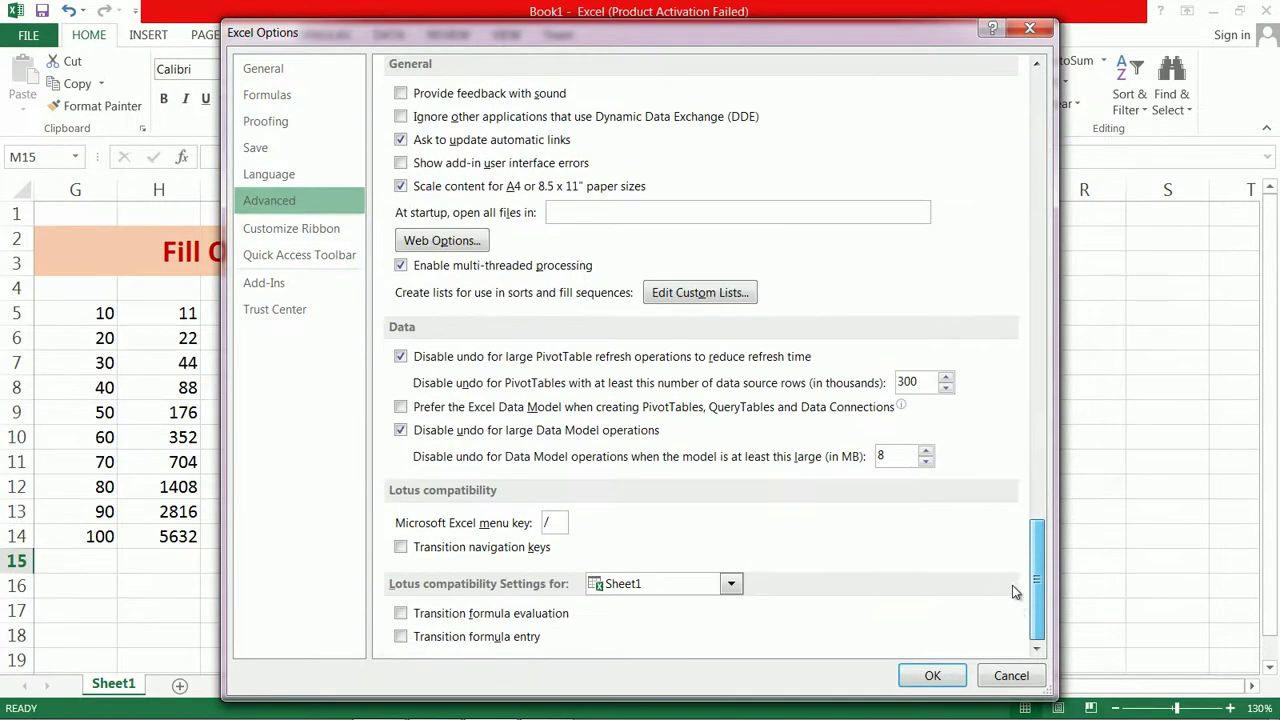
left_click(717, 300)
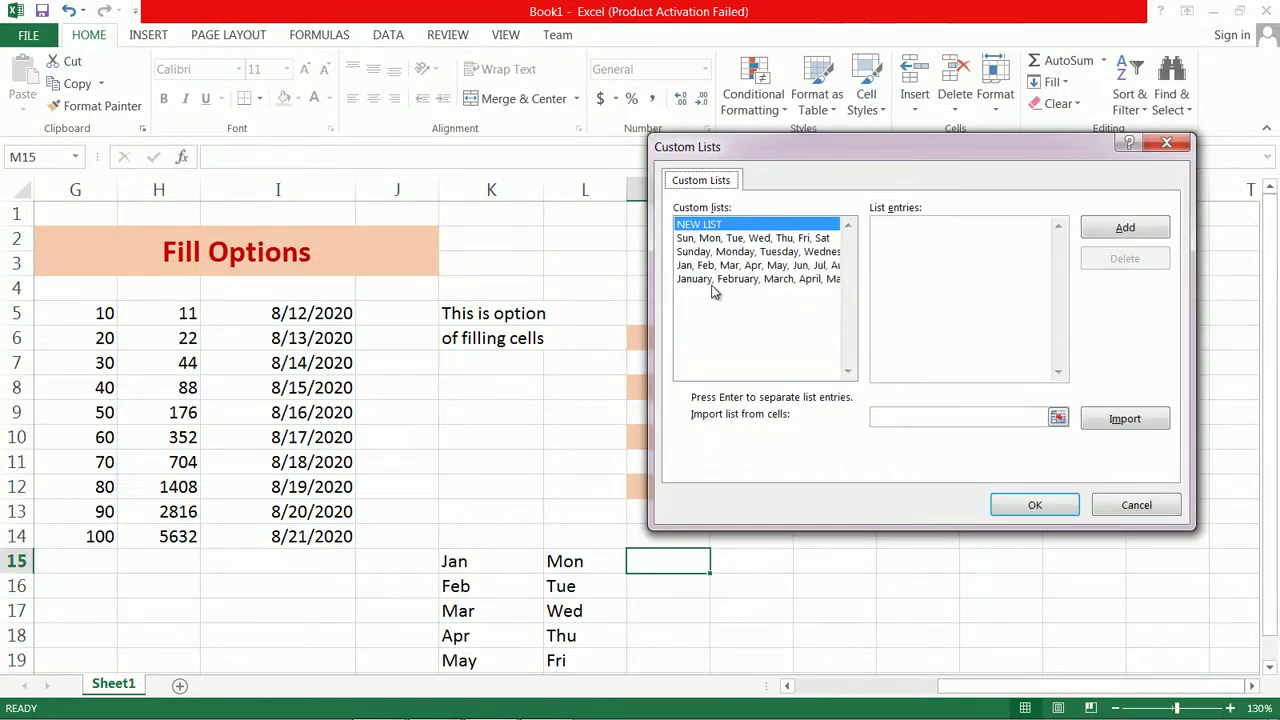
left_click(955, 232)
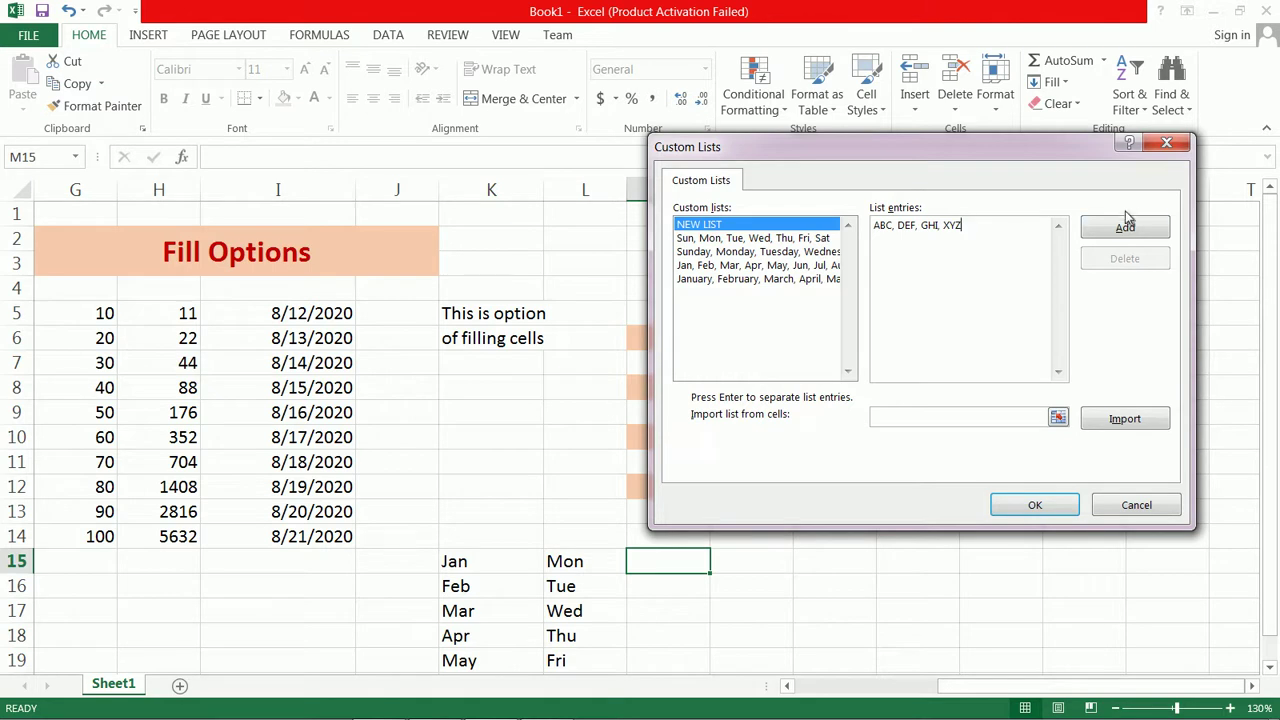
left_click(1125, 228)
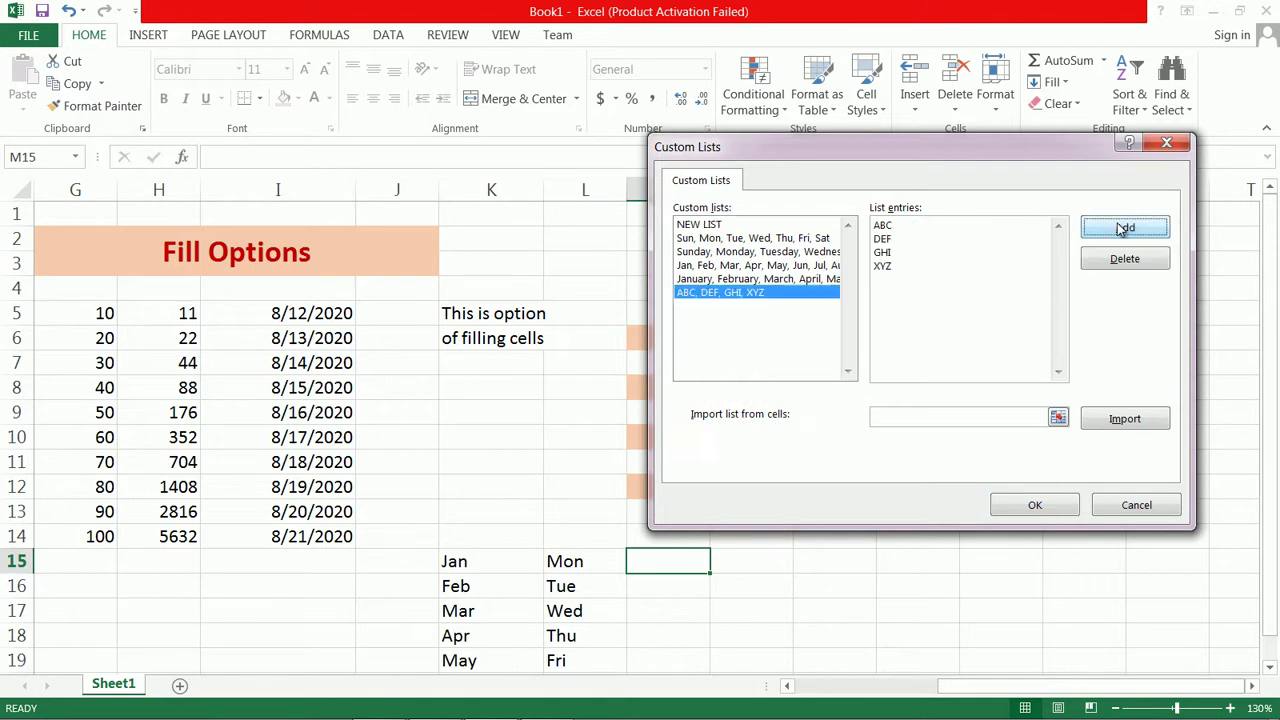
left_click(1035, 505)
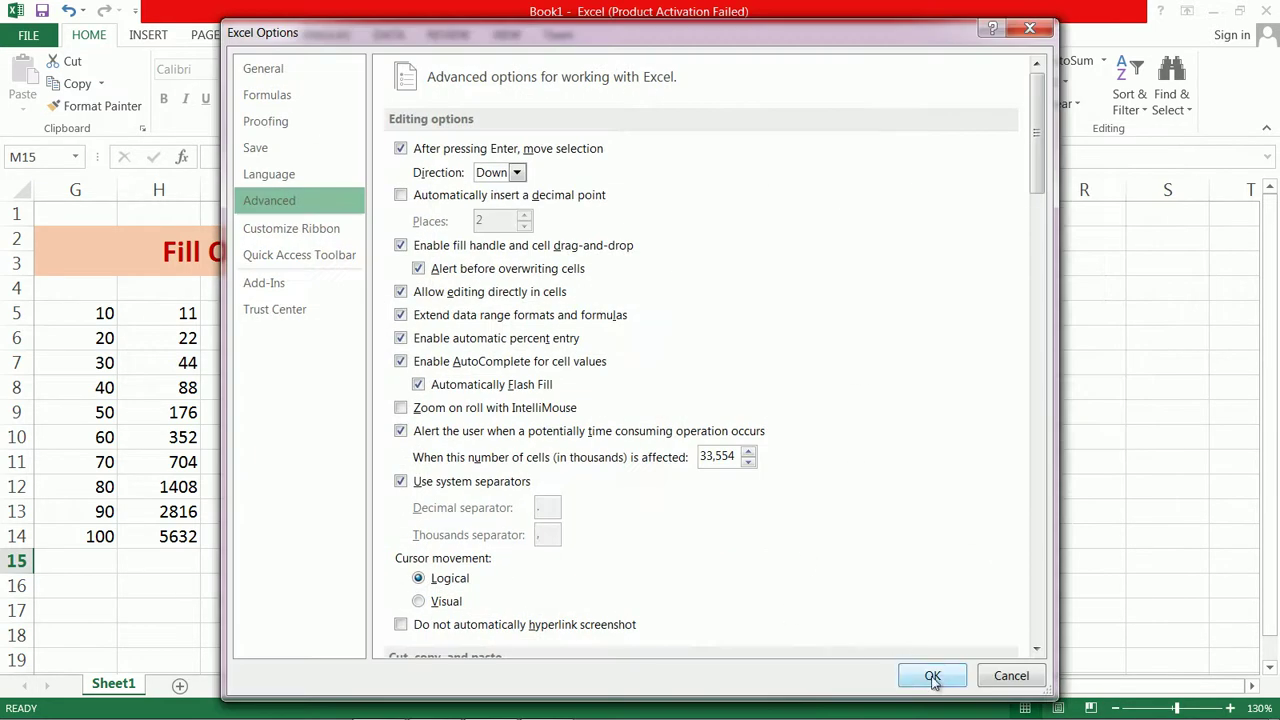
left_click(932, 677)
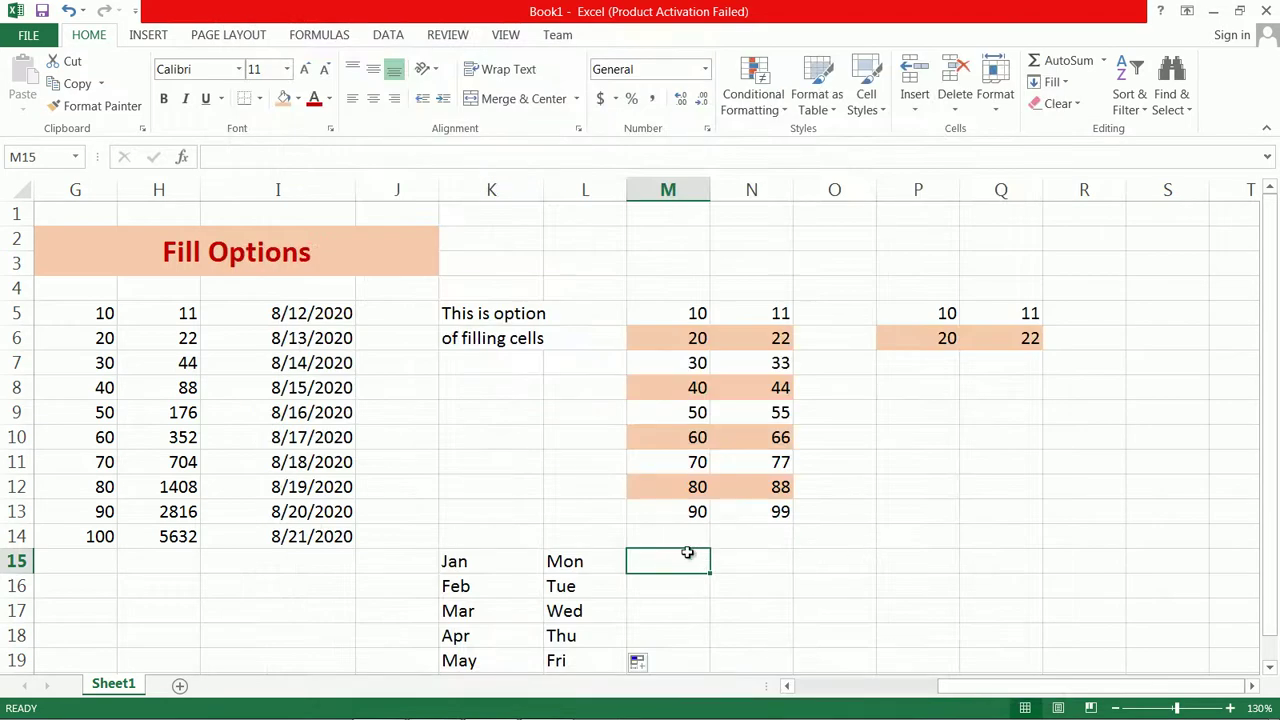
Enter ABC in M15 and AutoFill down to M25, cycling ABC, DEF, GHI, XYZ
type("ABC")
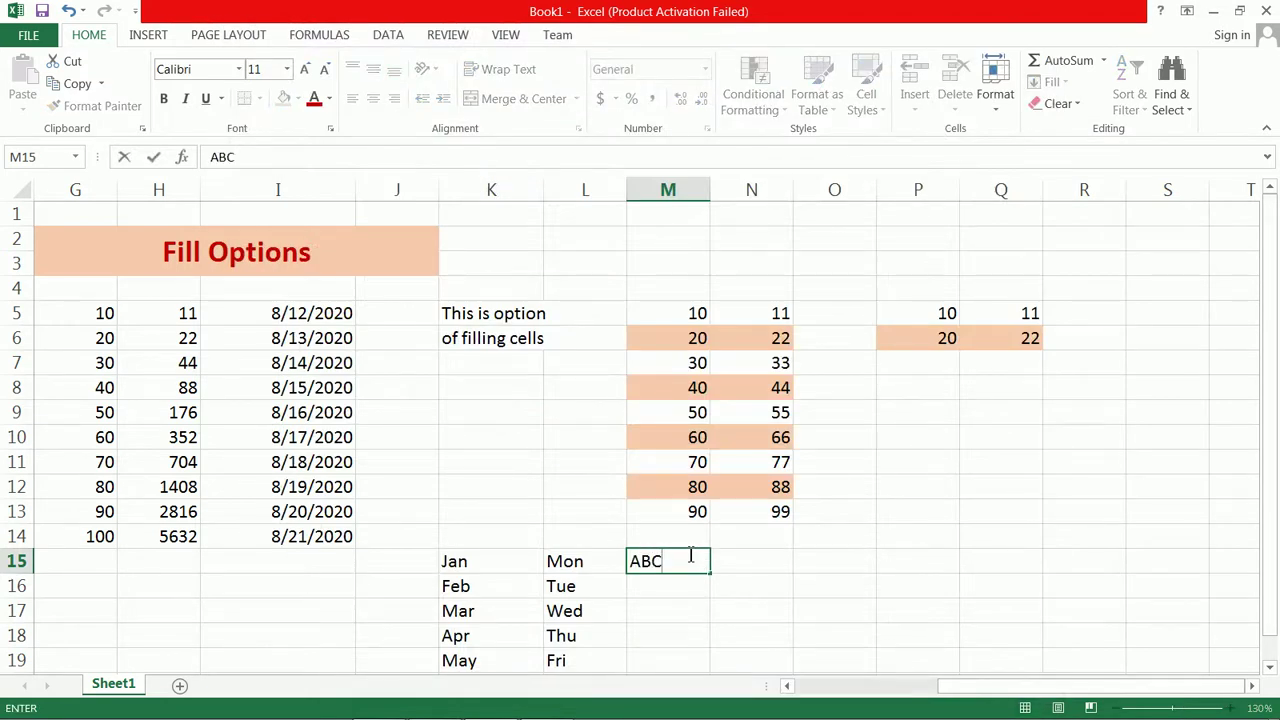
left_click(739, 580)
left_click(695, 565)
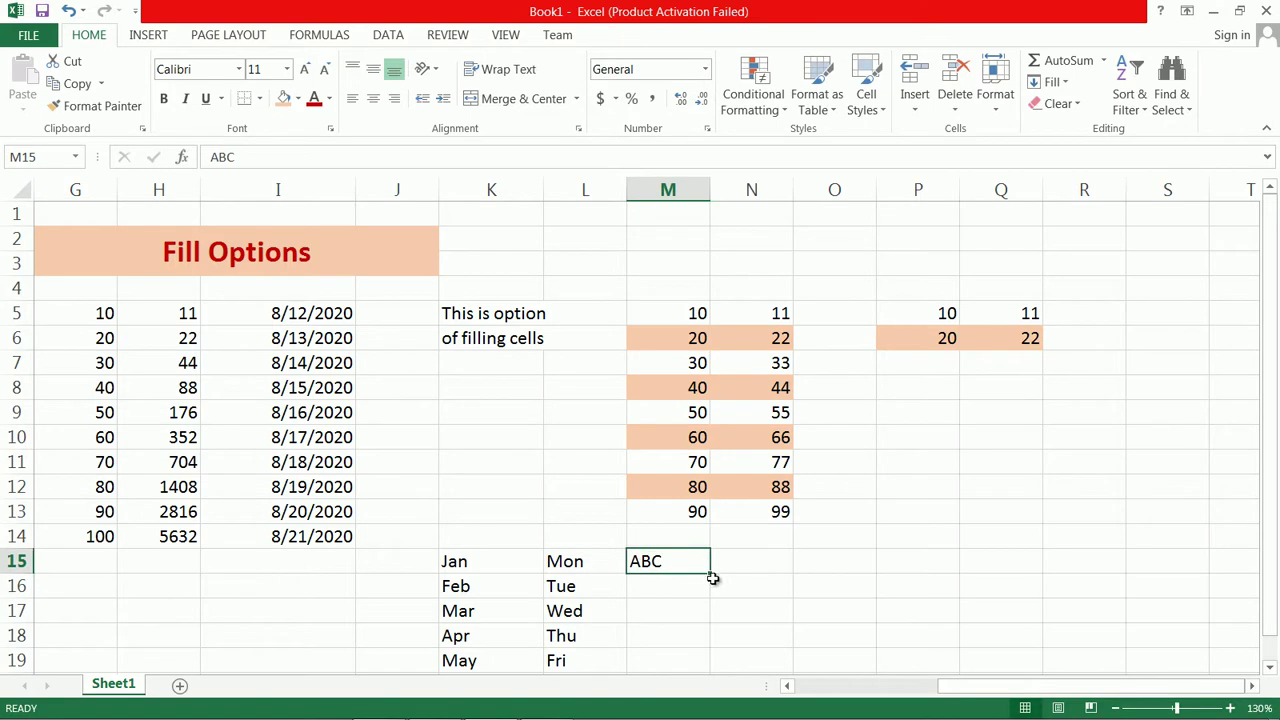
left_click_drag(710, 576, 717, 645)
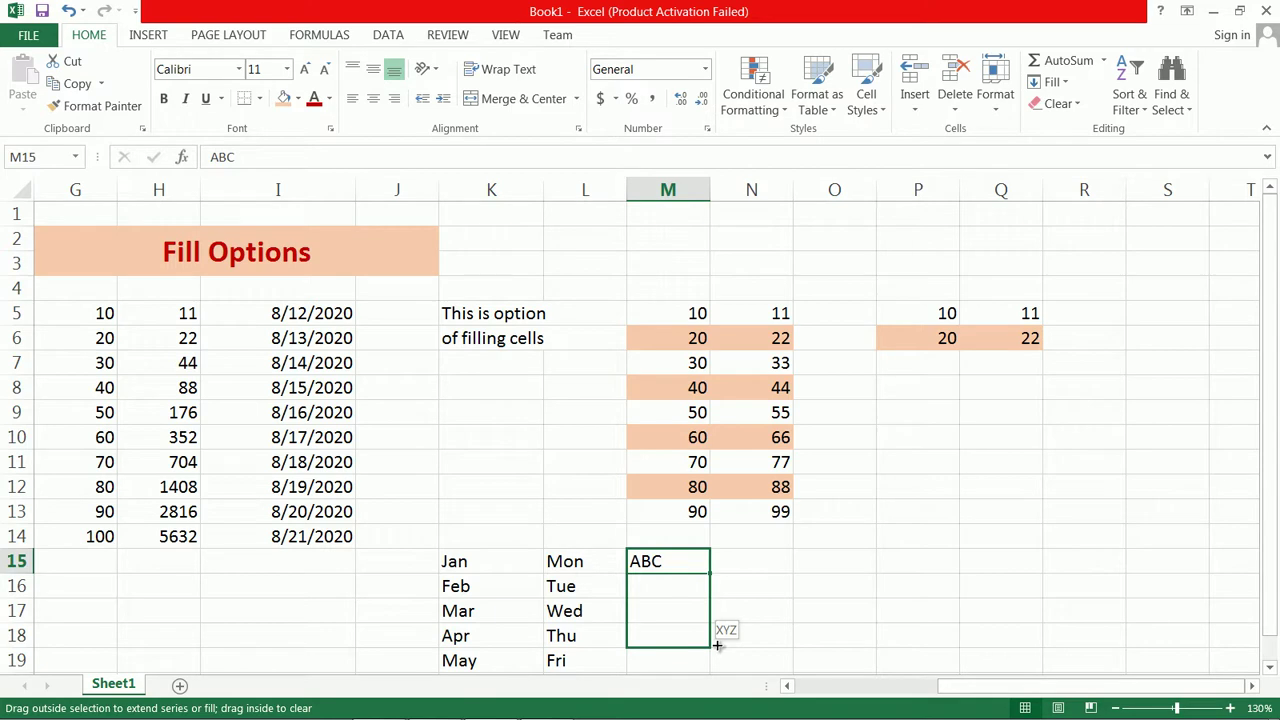
left_click_drag(717, 660, 720, 648)
left_click(761, 551)
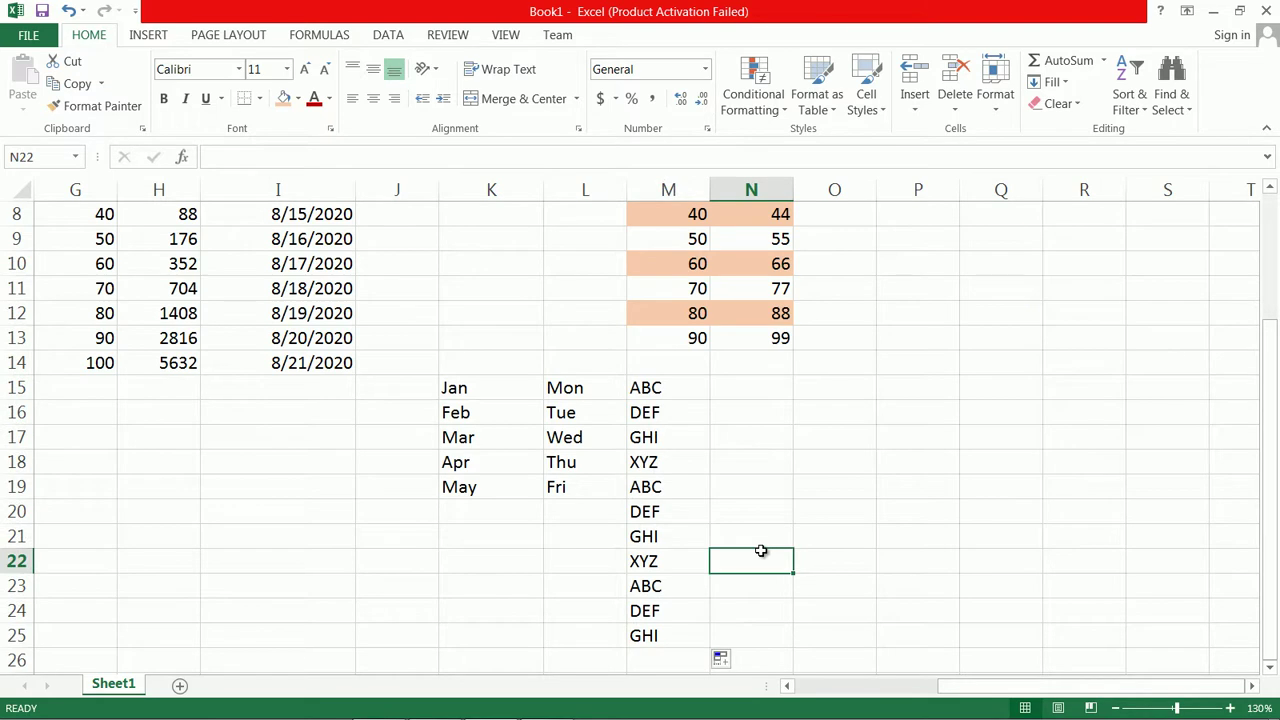
left_click(670, 393)
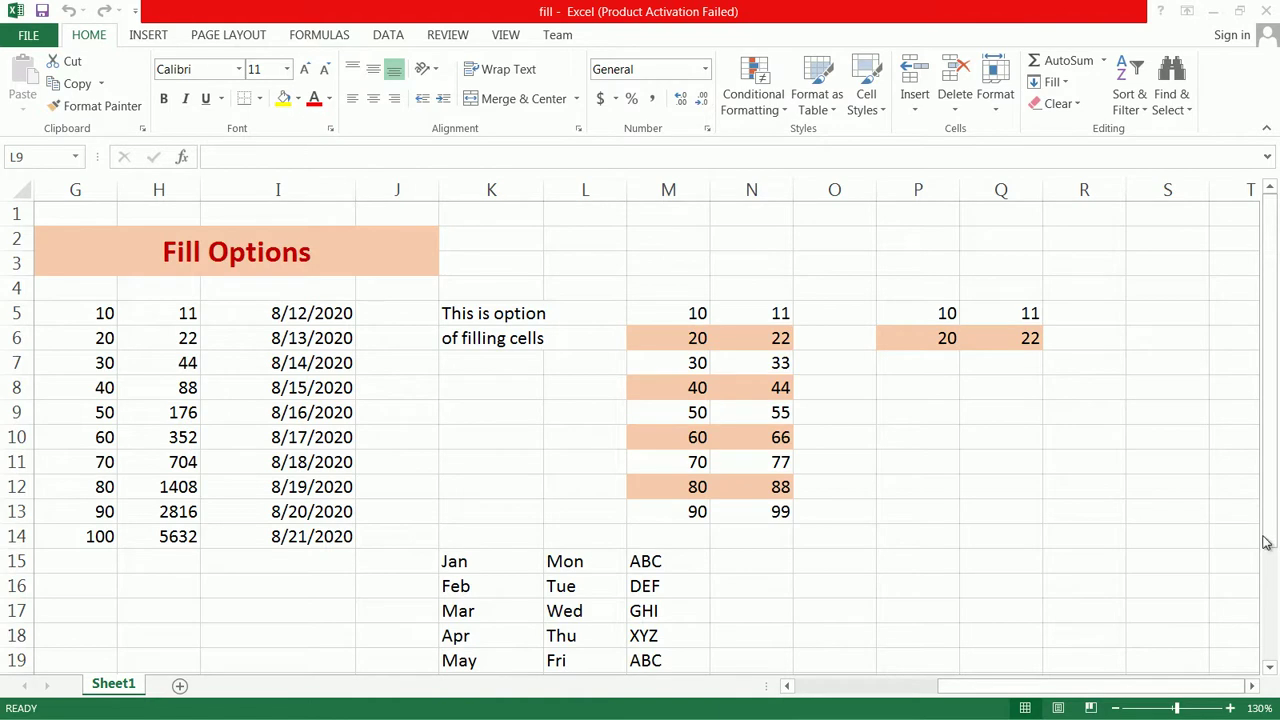
Dismiss the Fill dropdown and select the G5:I14 block of numbers and dates
left_click(1066, 84)
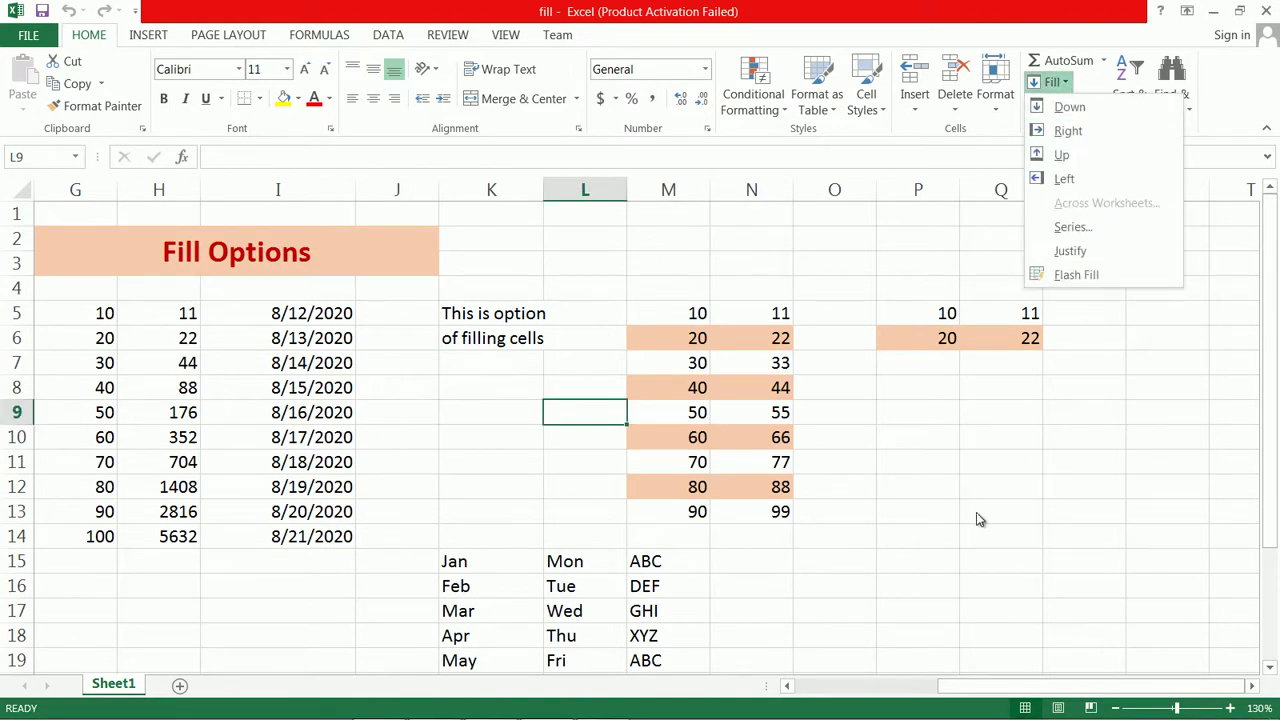
left_click(1049, 508)
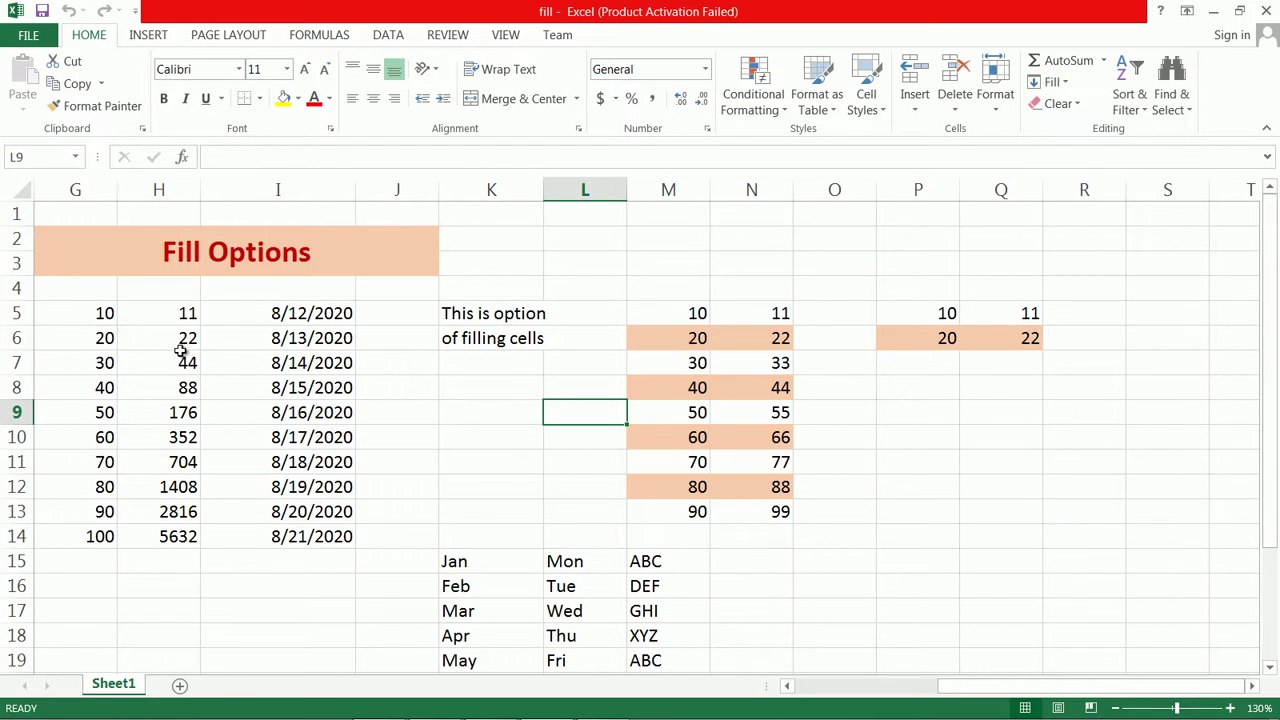
mouse_move(104, 316)
left_mouse_down()
mouse_move(223, 422)
mouse_move(268, 541)
left_mouse_up()
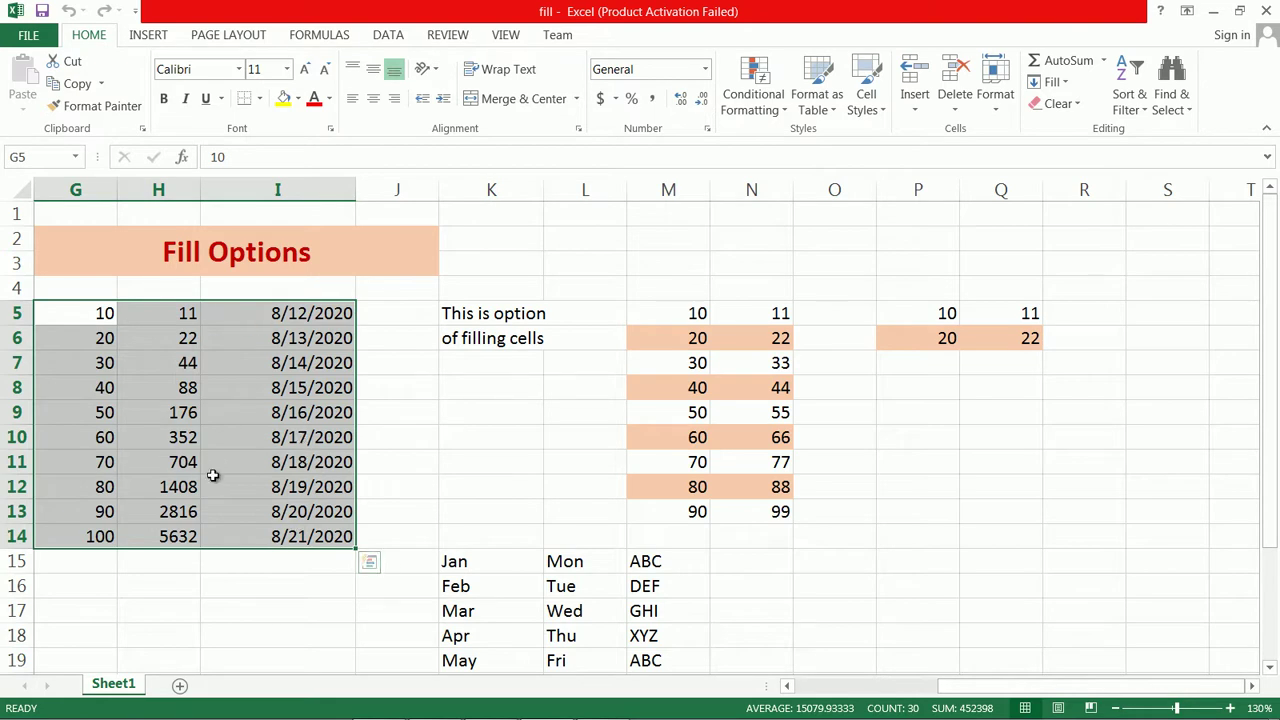
Add three new blank worksheets, Sheet5, Sheet6 and Sheet7
left_click(179, 687)
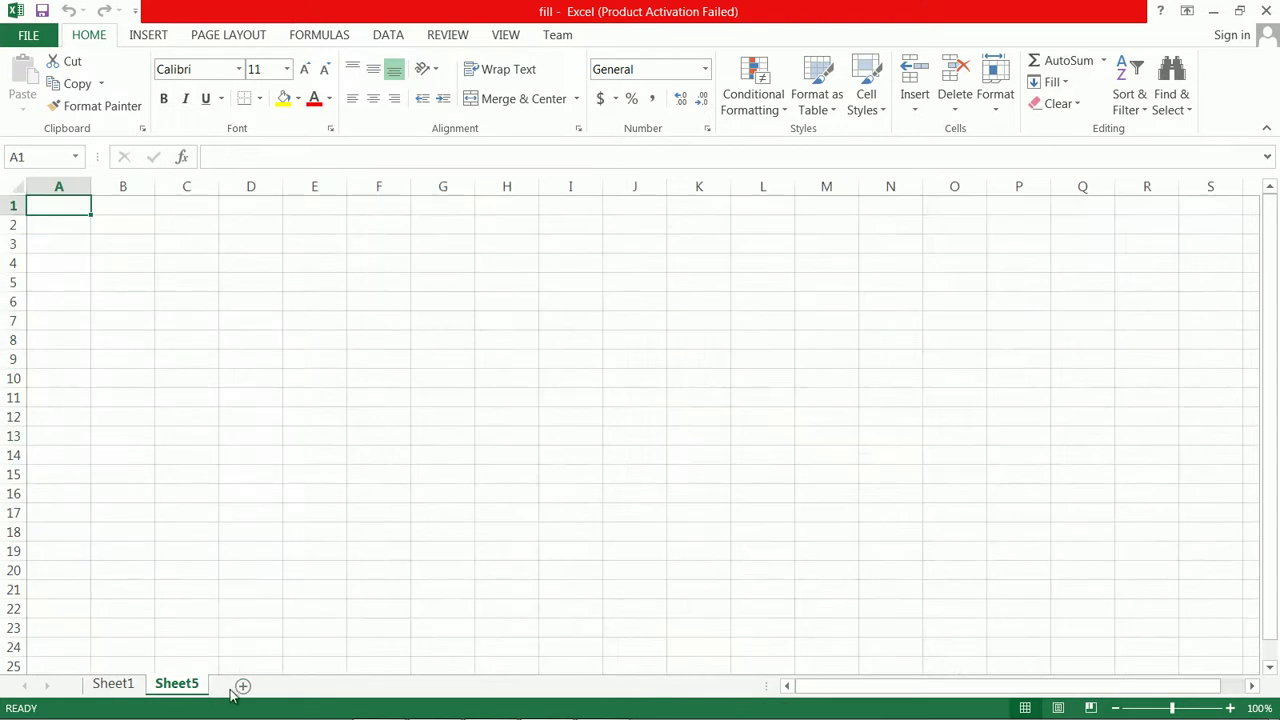
left_click(243, 687)
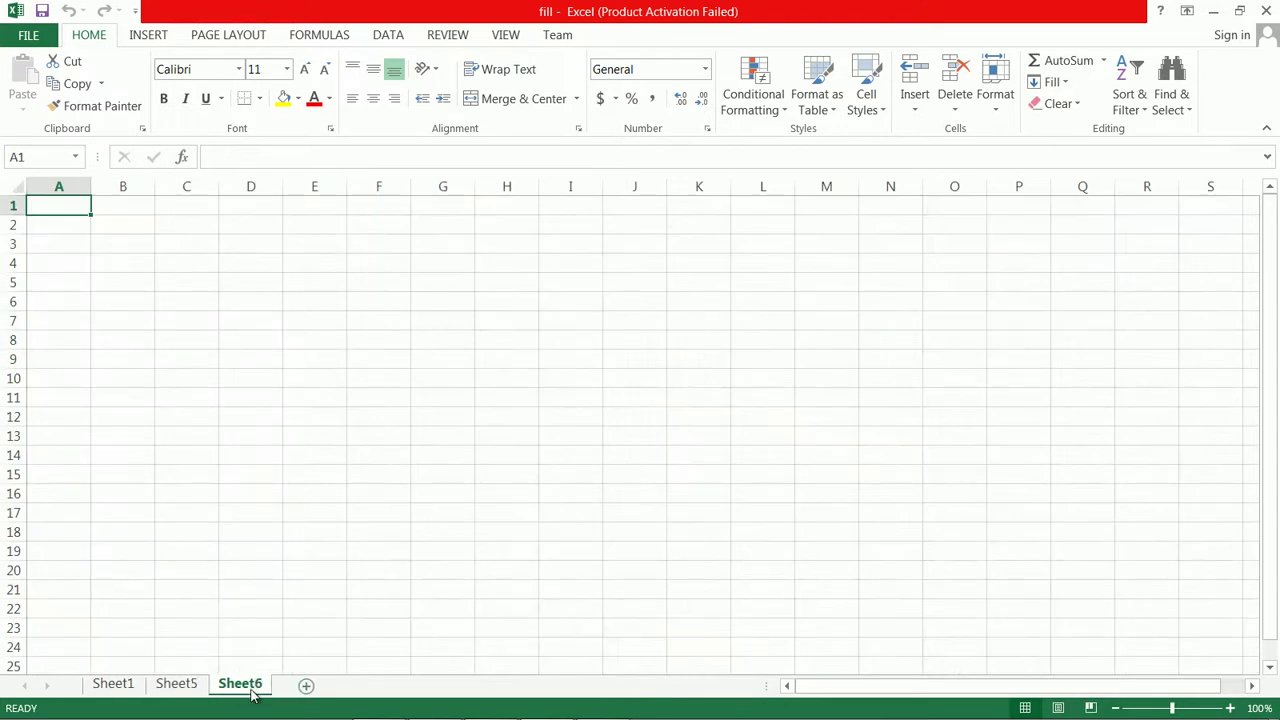
left_click(306, 687)
Group Sheet1 with the new sheets, Fill Across Worksheets with All, then view Sheet5
left_click(118, 678)
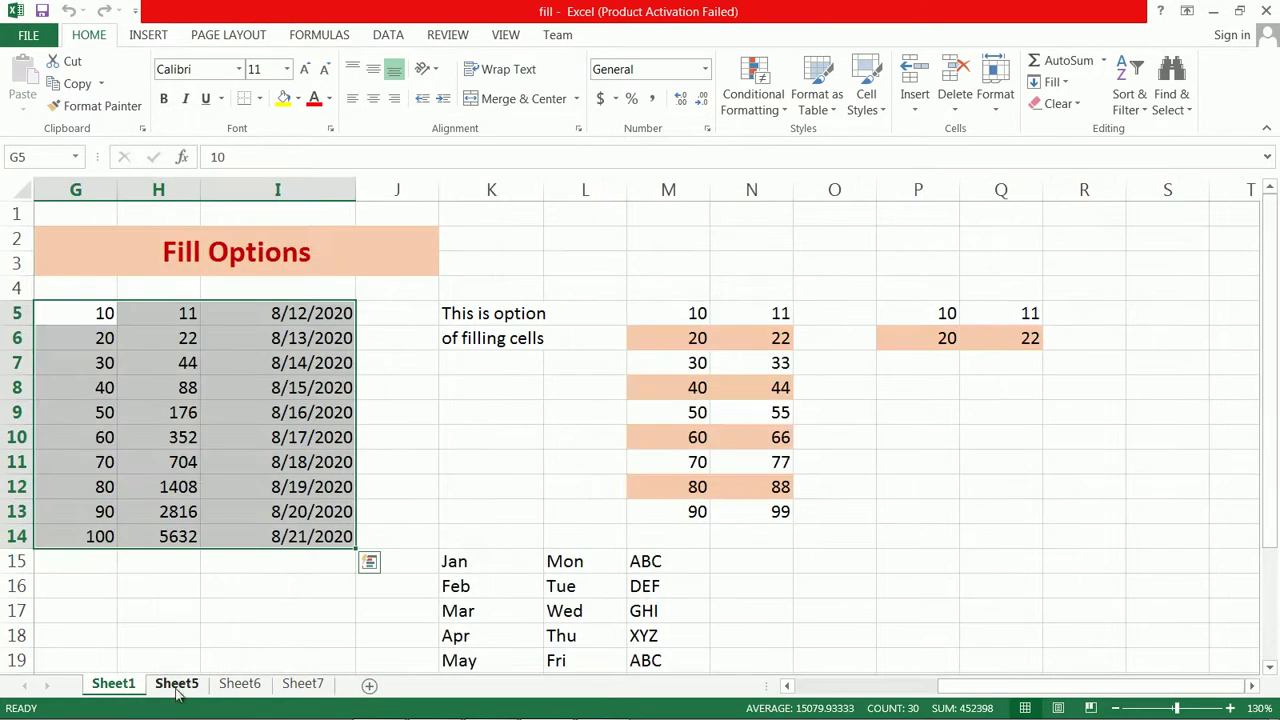
left_click(190, 688, "ctrl")
left_click(305, 687, "shift")
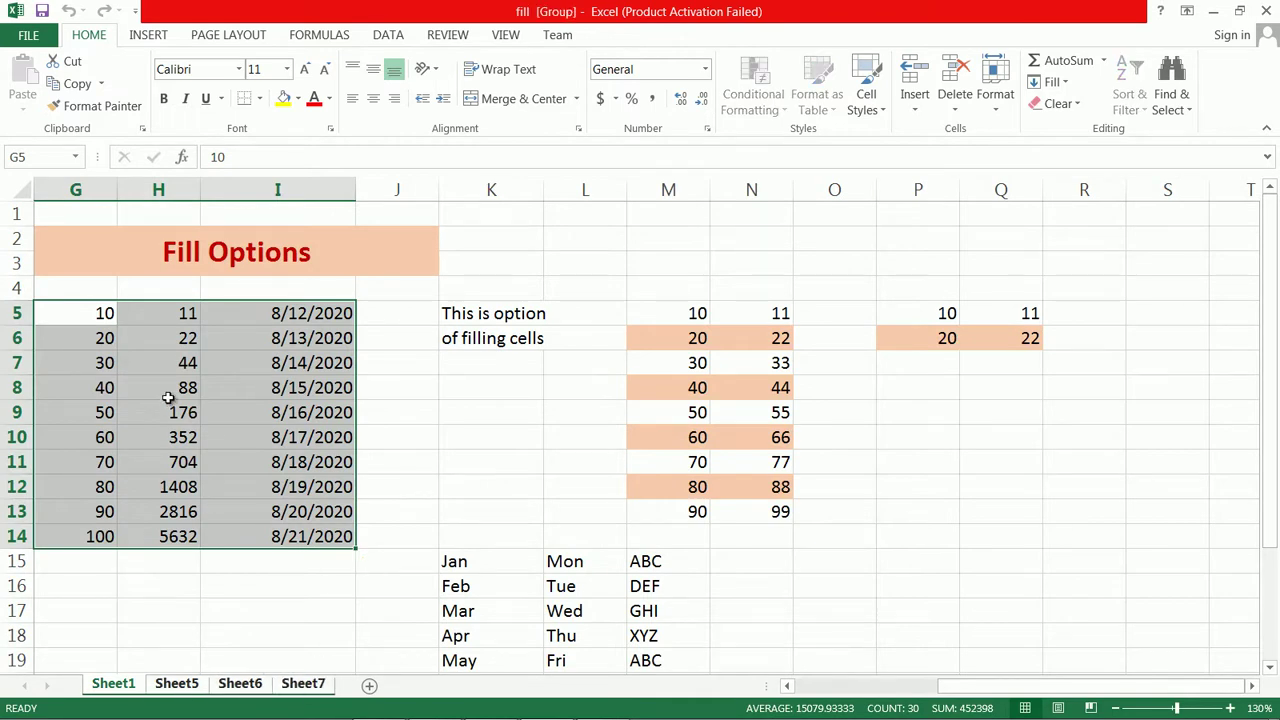
left_click(1052, 82)
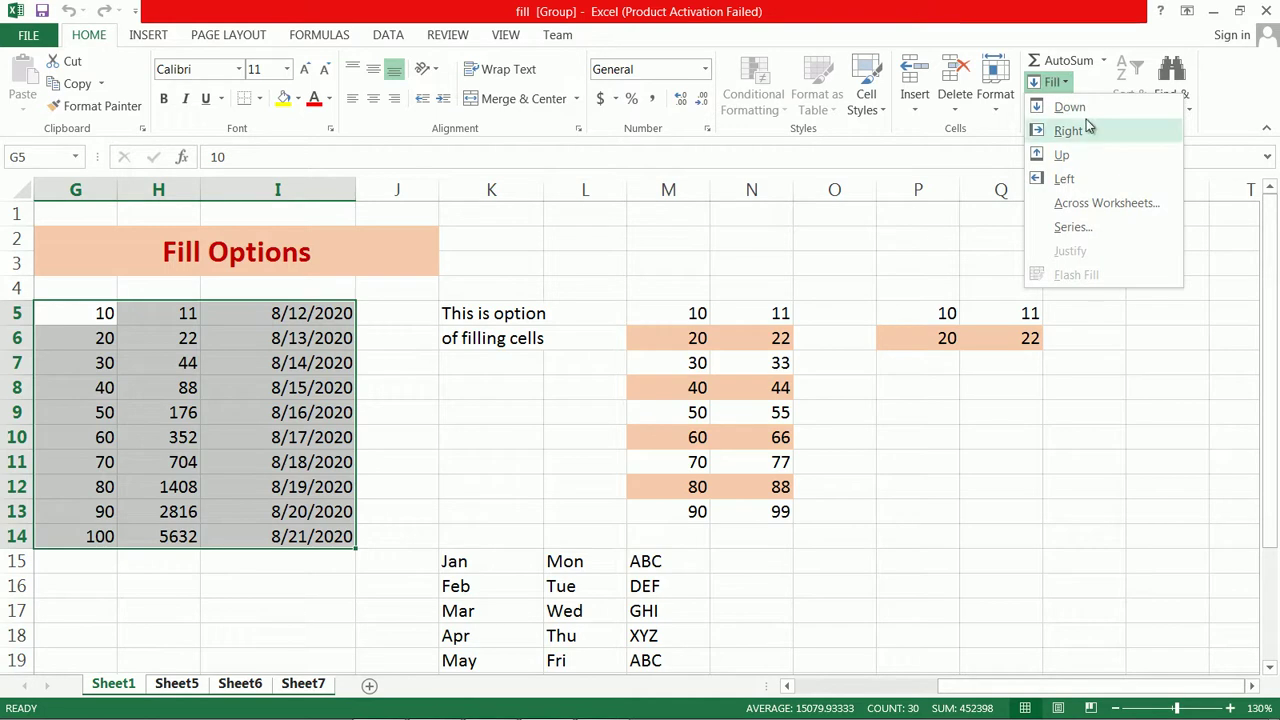
left_click(1099, 202)
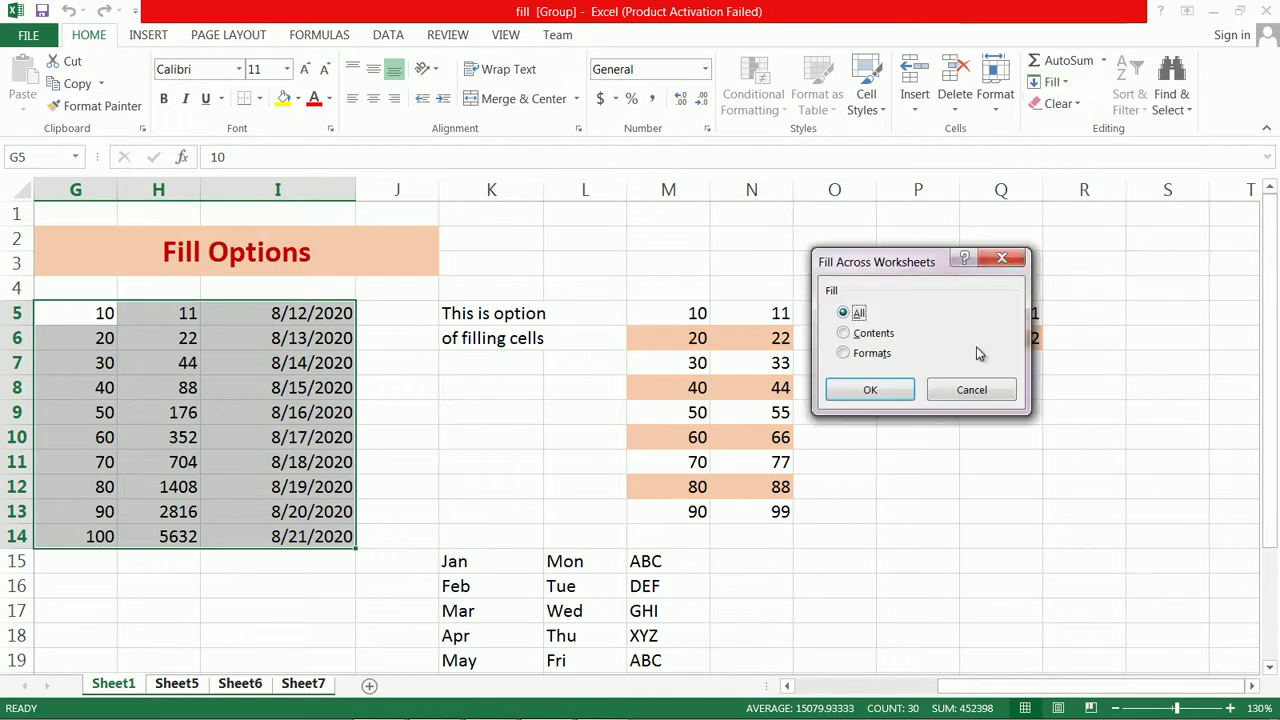
left_click(870, 390)
left_click(209, 631)
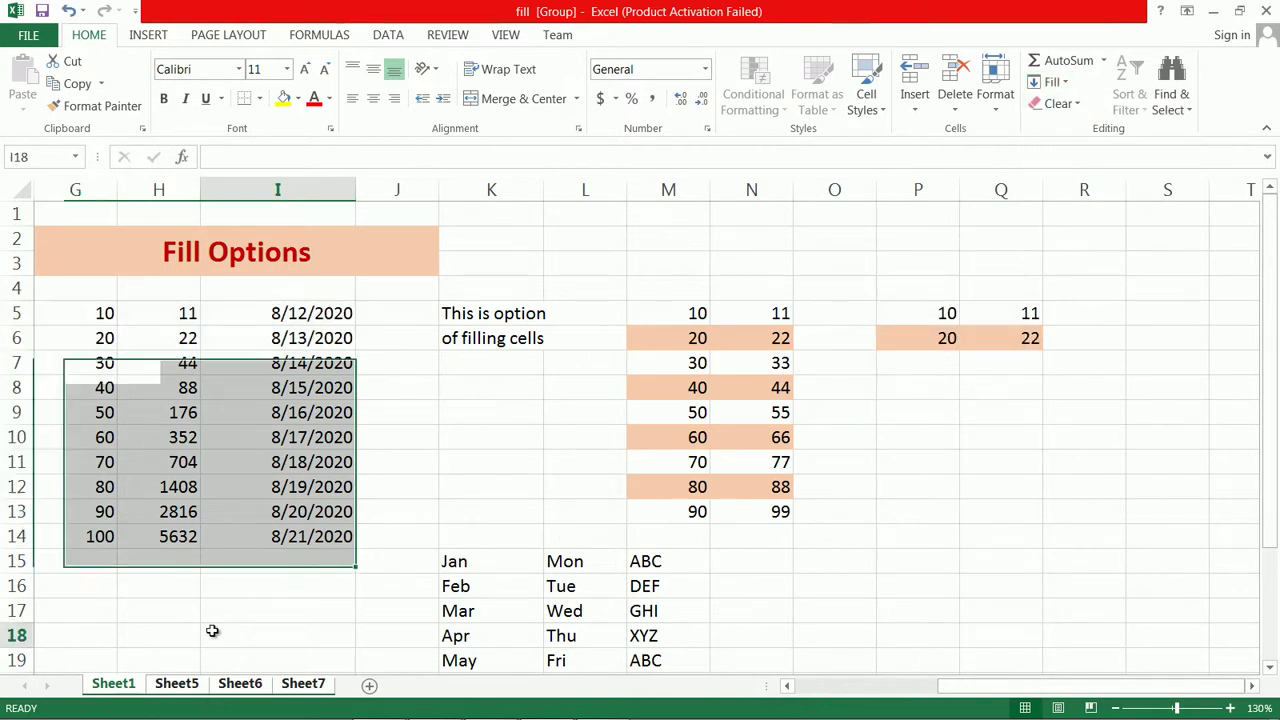
left_click(176, 688)
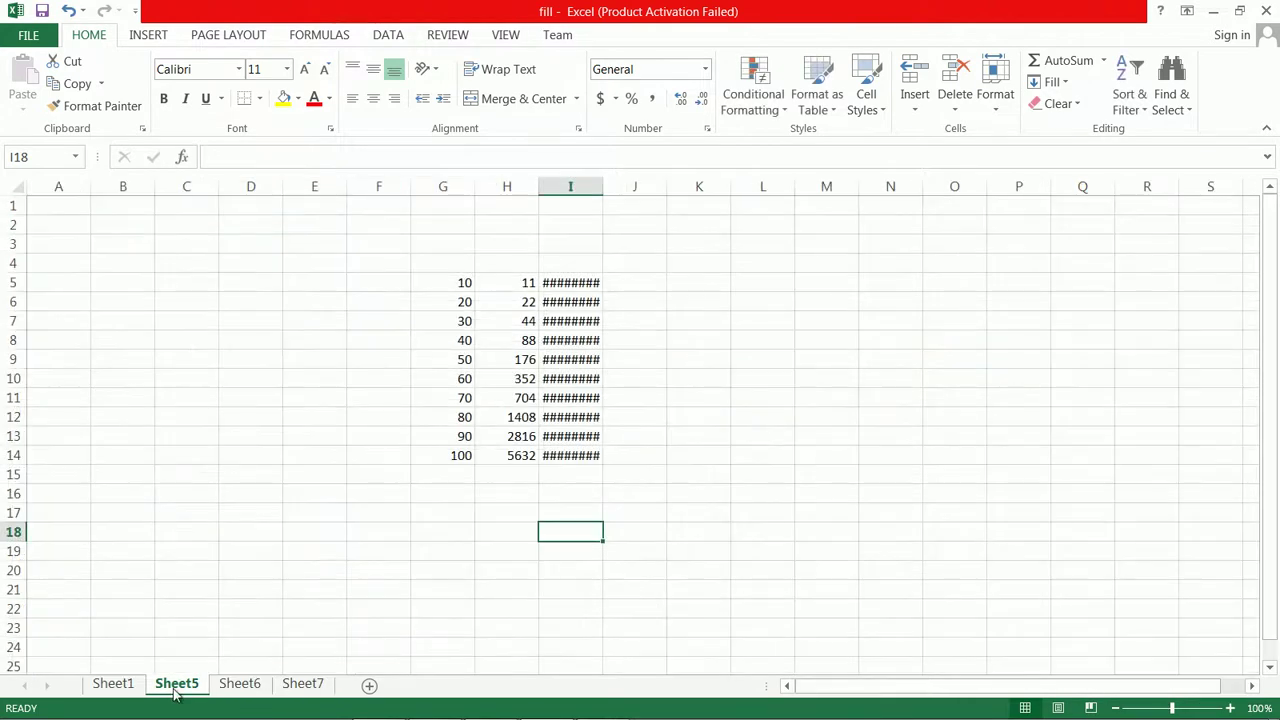
Widen column I on Sheet5, check the copies on Sheet6 and Sheet7, and select Sheet6's numbers-and-dates block
left_click_drag(602, 186, 630, 182)
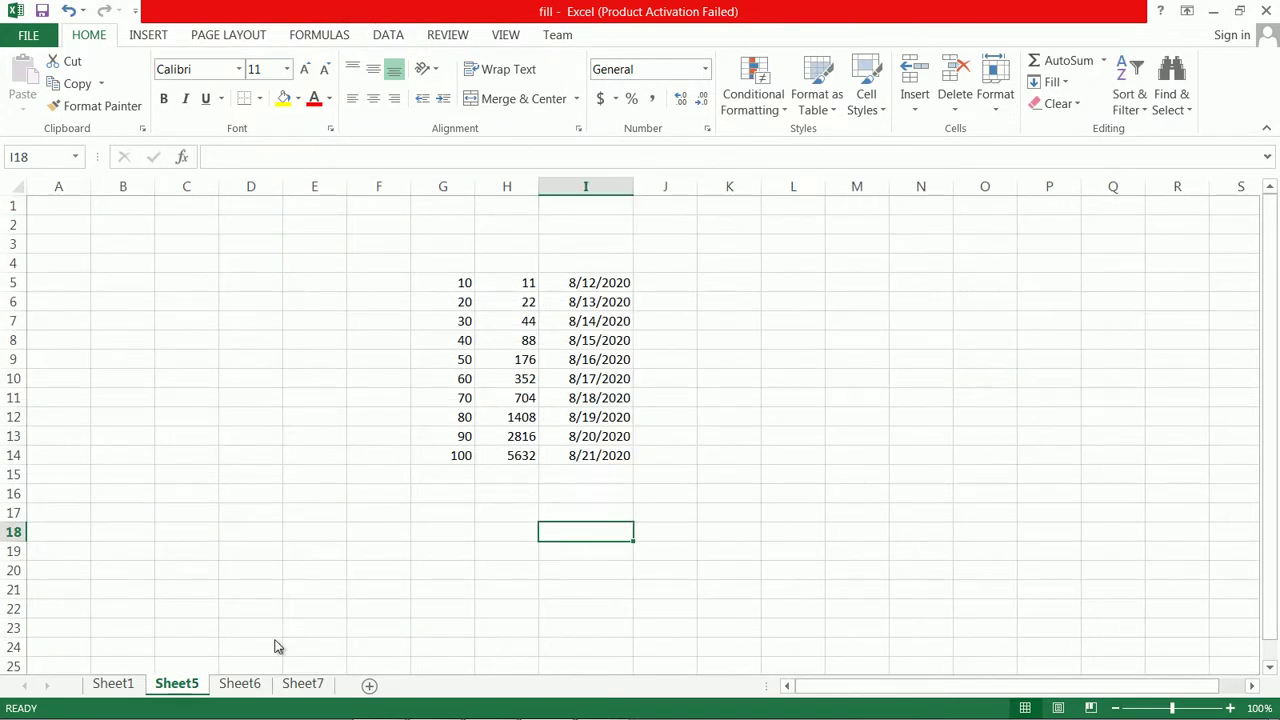
left_click(242, 686)
left_click(304, 686)
left_click(242, 686)
left_click(1050, 82)
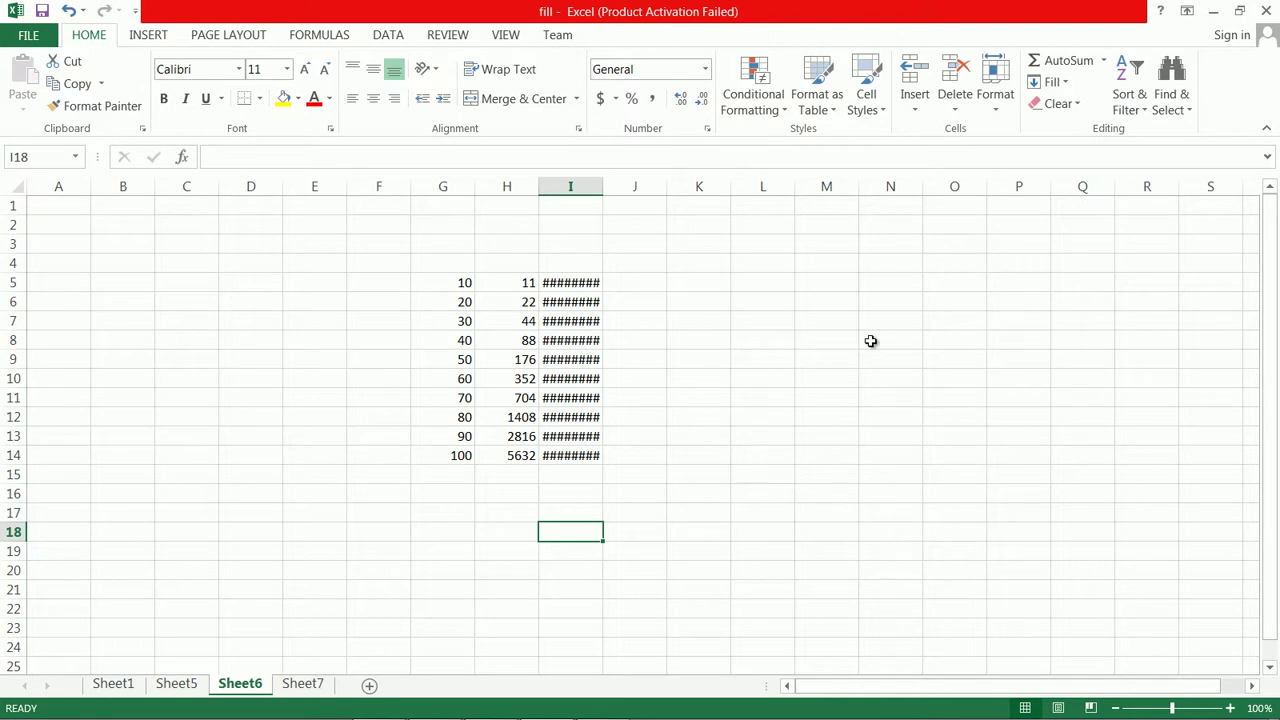
left_click(1055, 82)
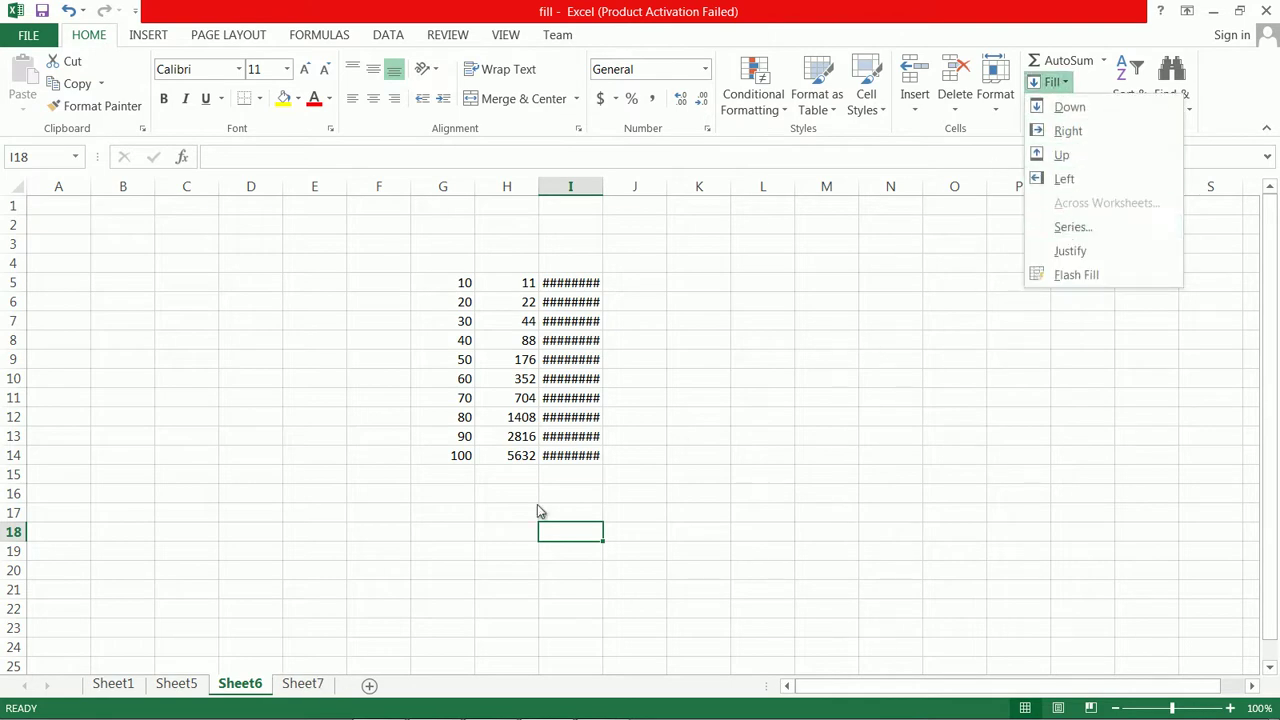
mouse_move(446, 283)
left_mouse_down()
mouse_move(585, 440)
mouse_move(585, 457)
left_mouse_up()
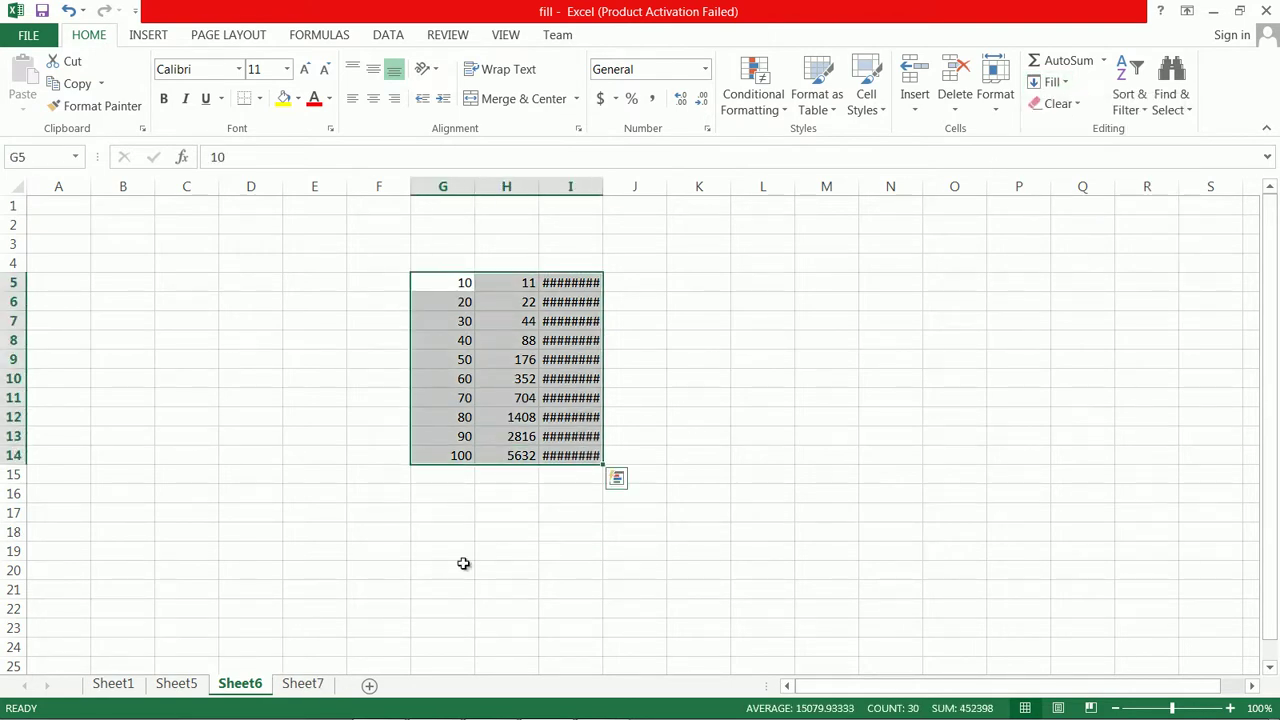
Group Sheet6 with Sheet7, cancel Fill Across Worksheets, widen column I for the dates, and show Sheet7
left_click(305, 686, "ctrl")
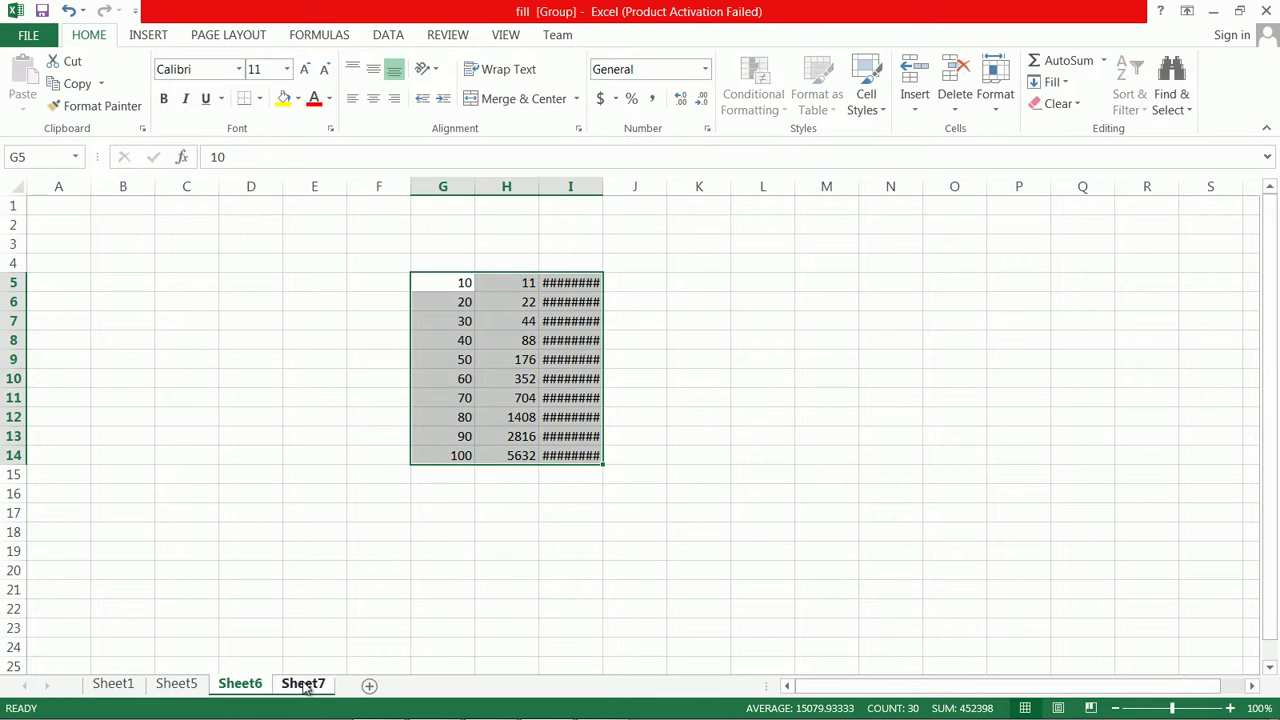
left_click(1055, 82)
left_click(1078, 203)
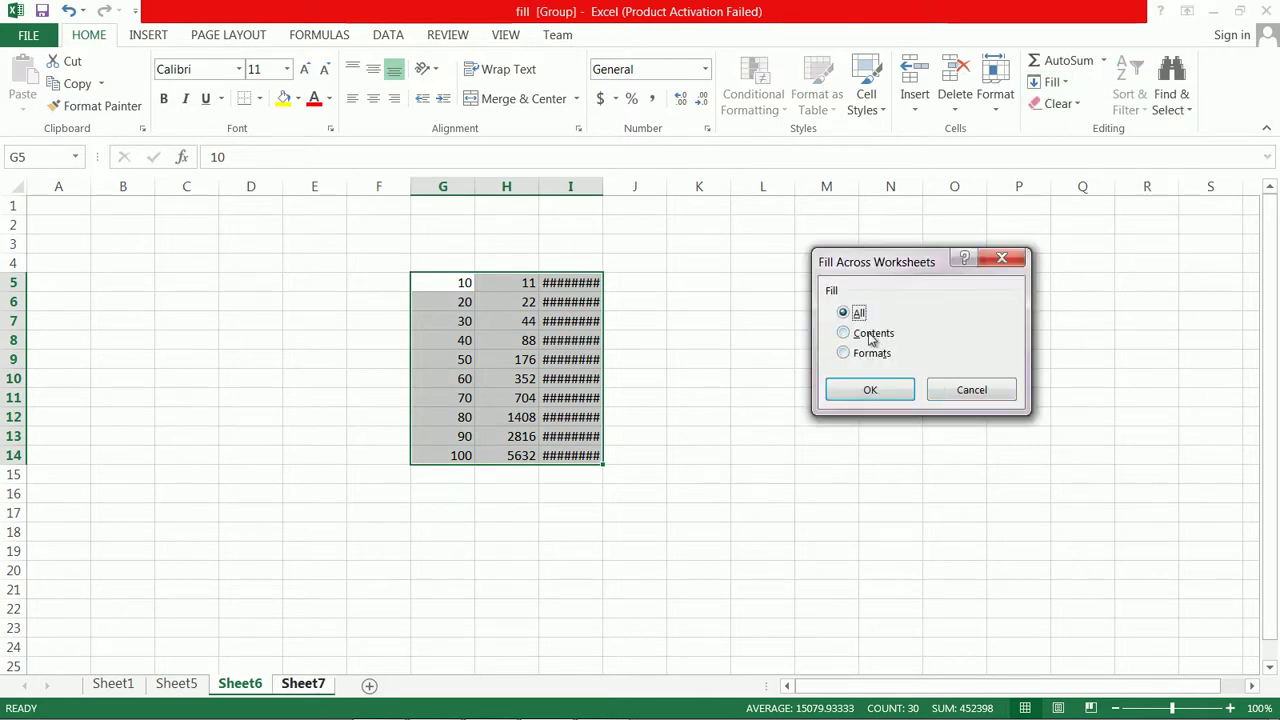
left_click(962, 390)
left_click_drag(603, 186, 637, 186)
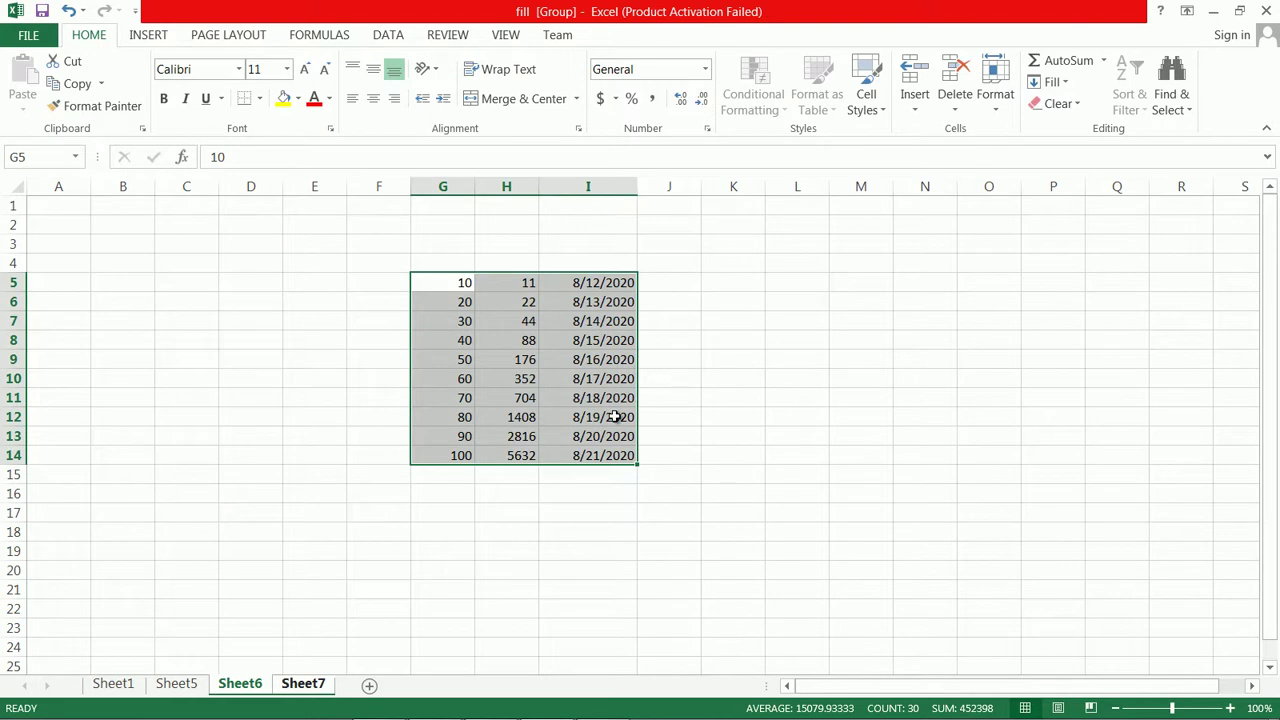
left_click(300, 686)
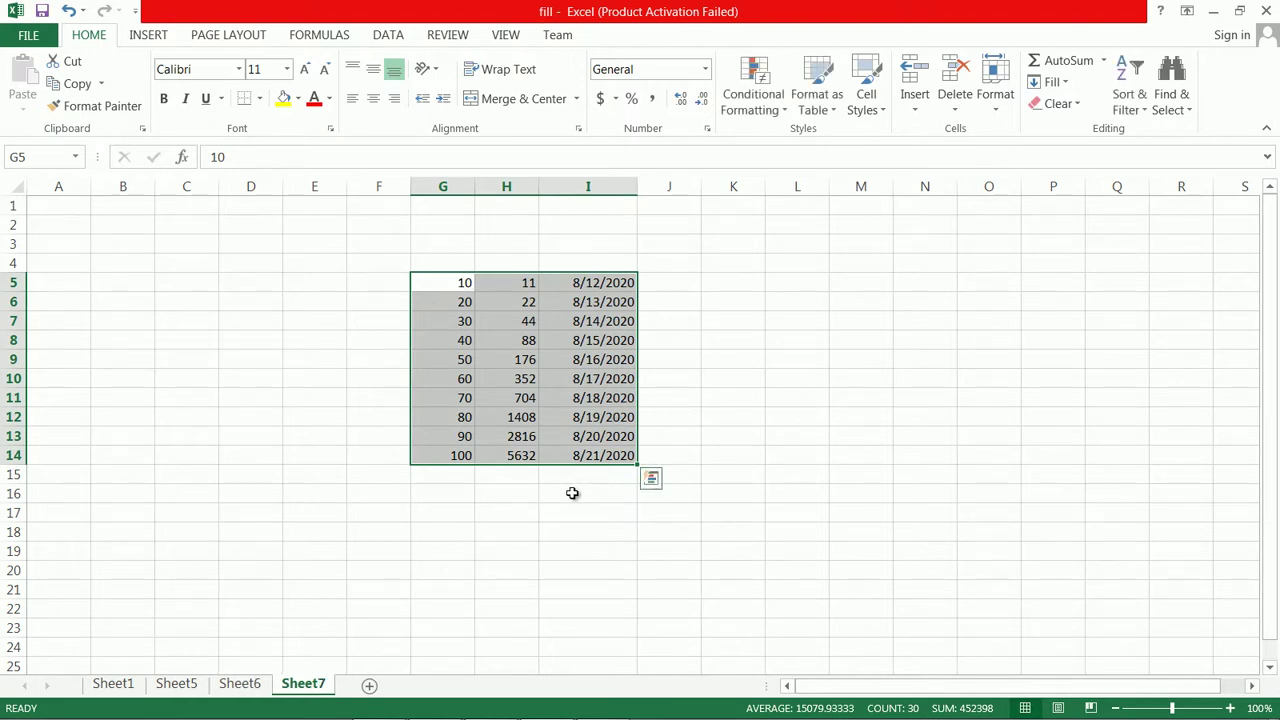
Return to Sheet1's Fill Options table, opening the Fill list and closing it unused
left_click(113, 684)
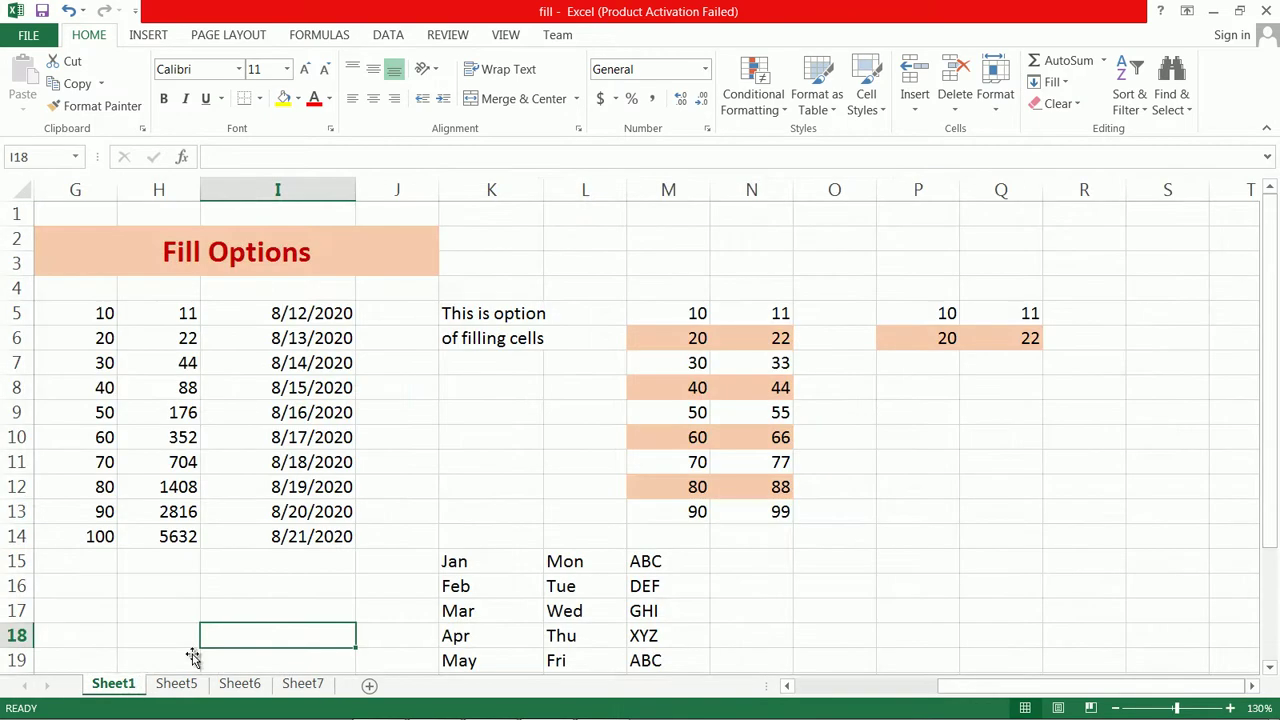
left_click(1066, 84)
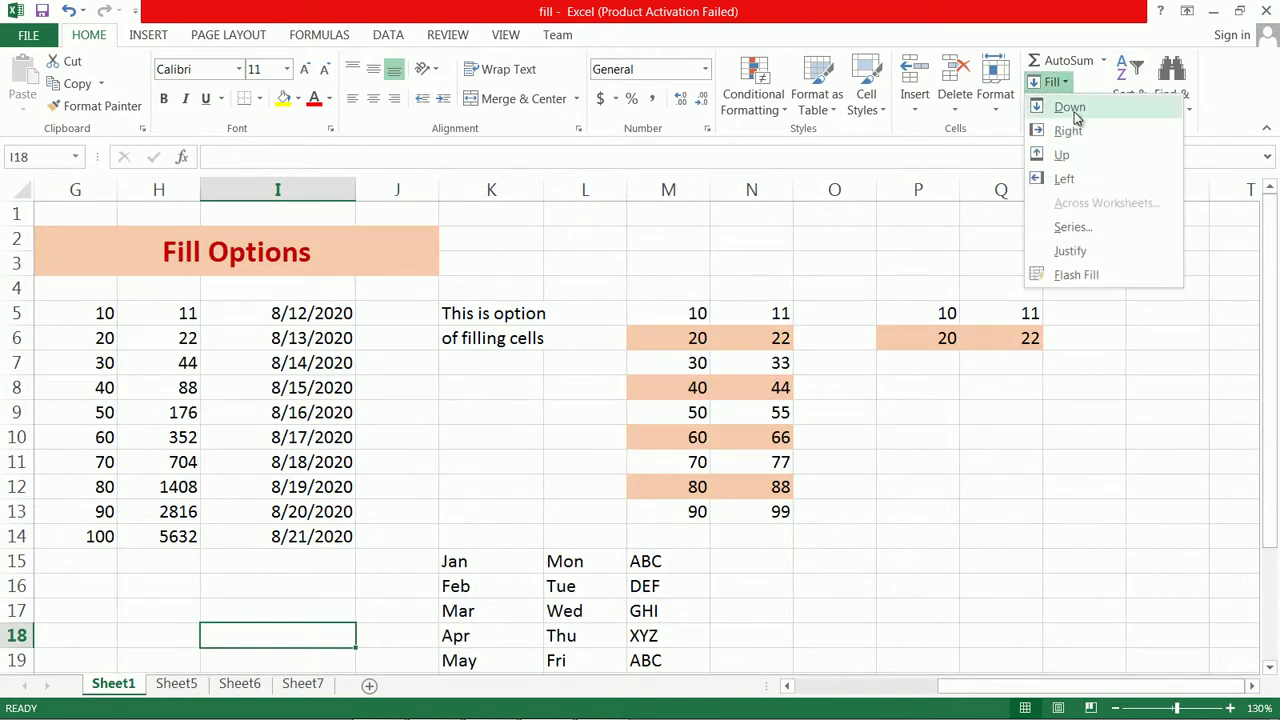
left_click(905, 483)
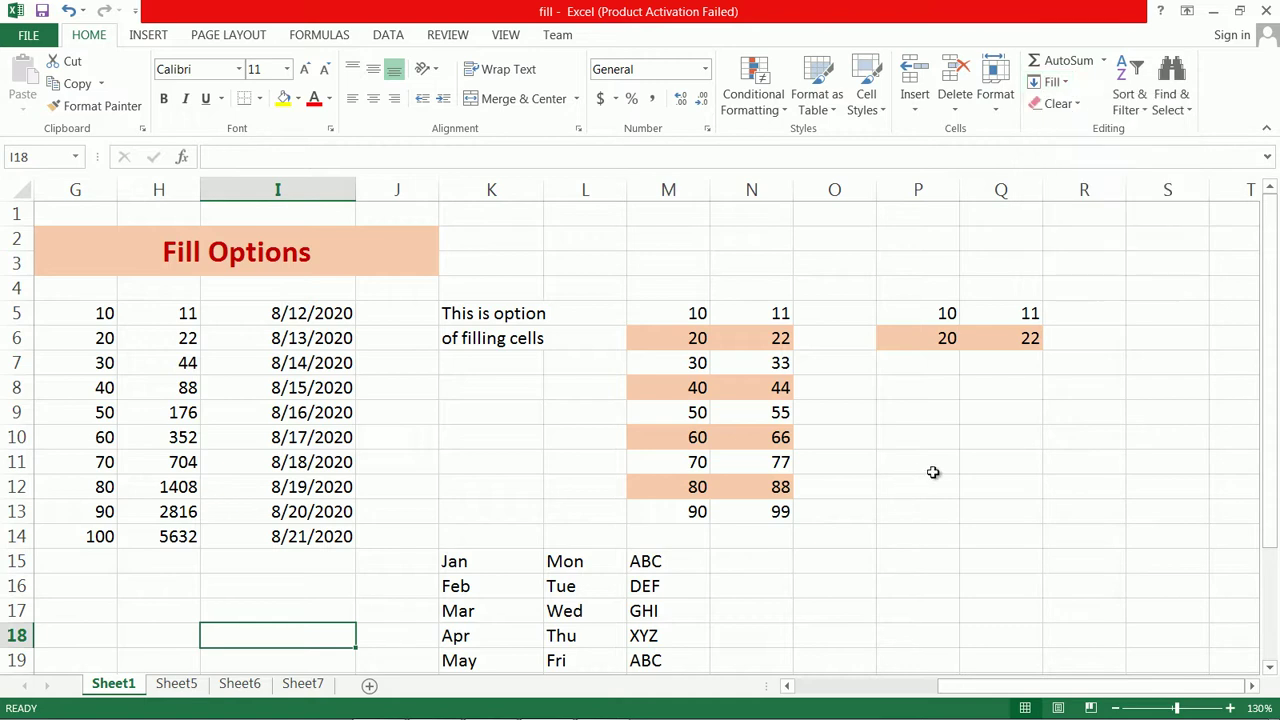